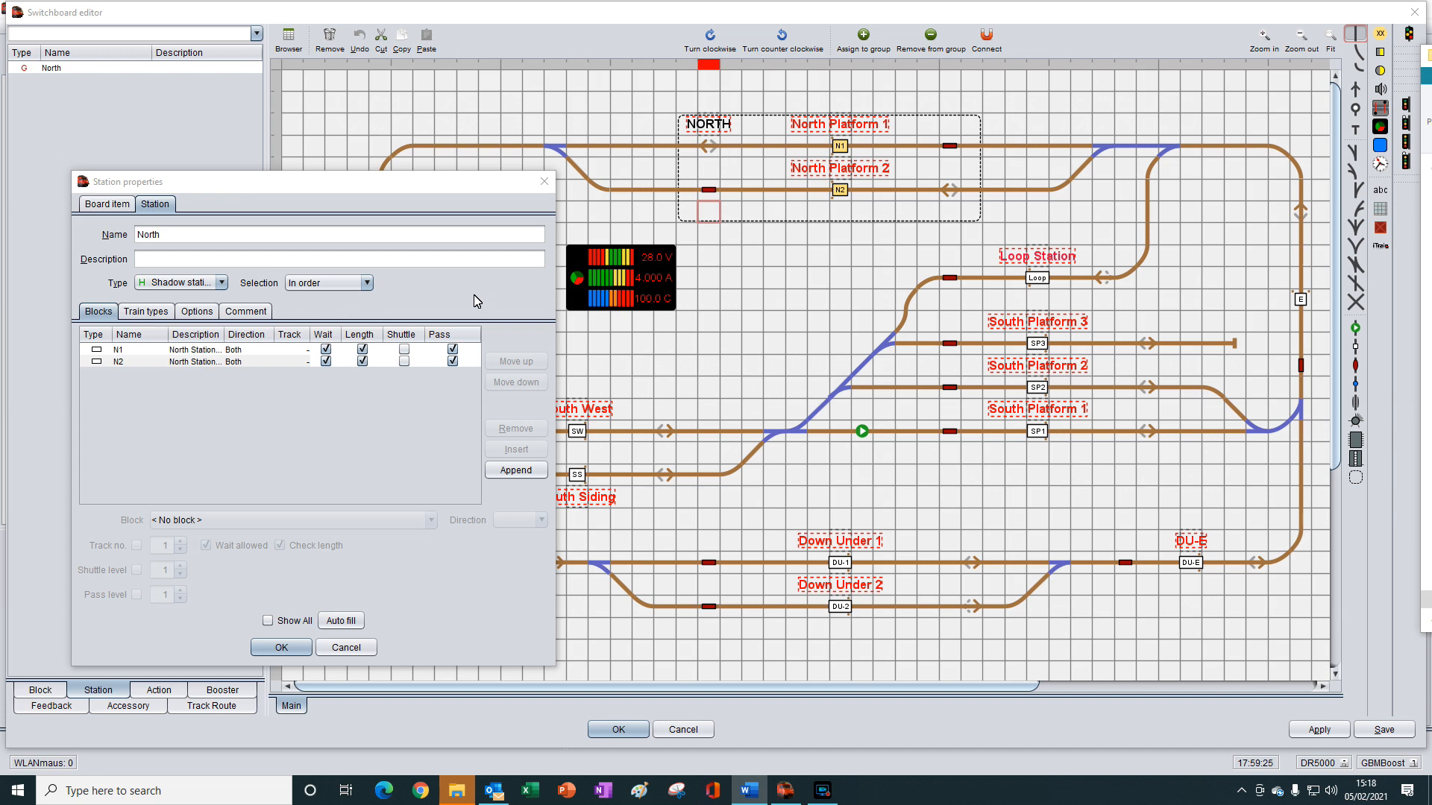
Step: Review the available block selection methods for the North station and keep it at In order
left_click(347, 285)
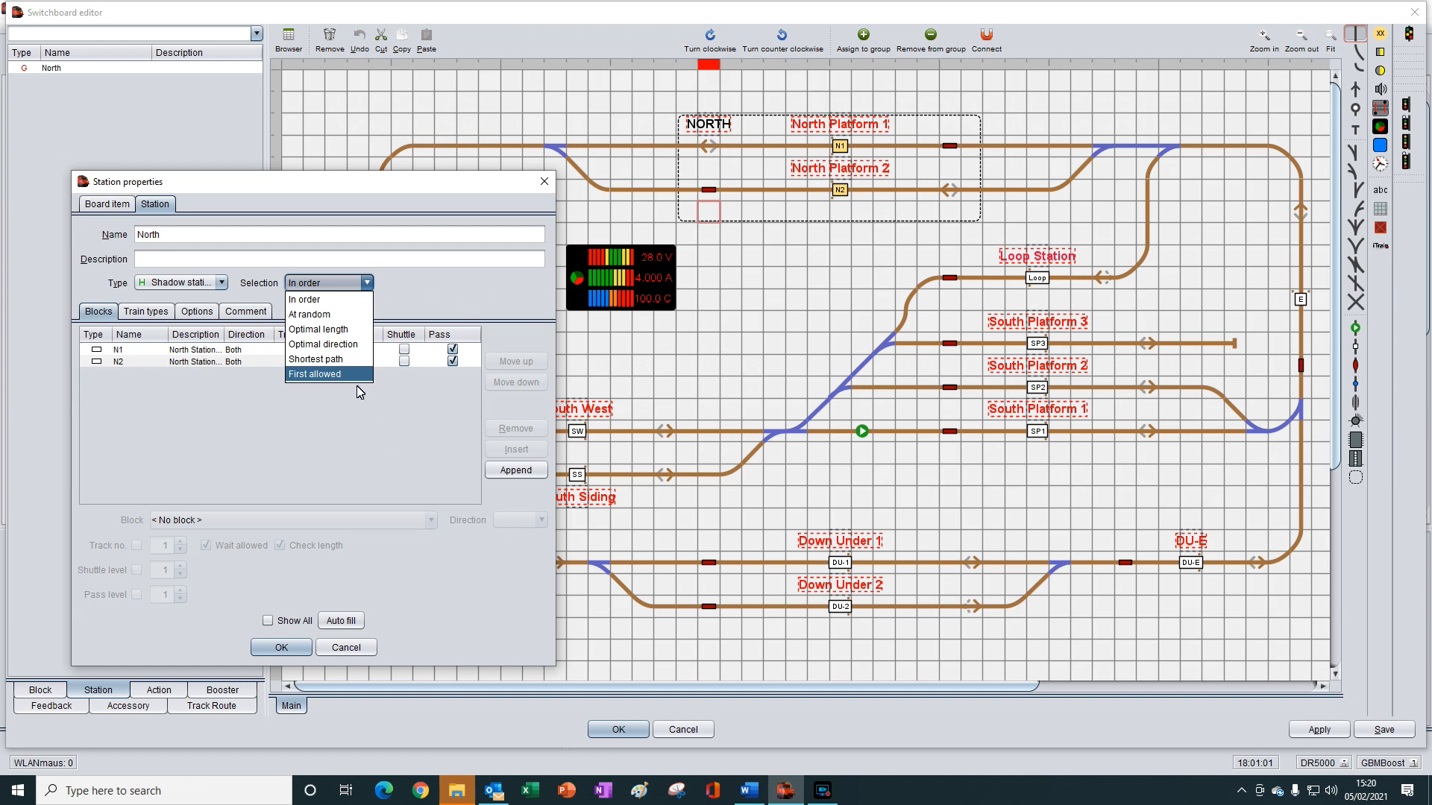
left_click(333, 305)
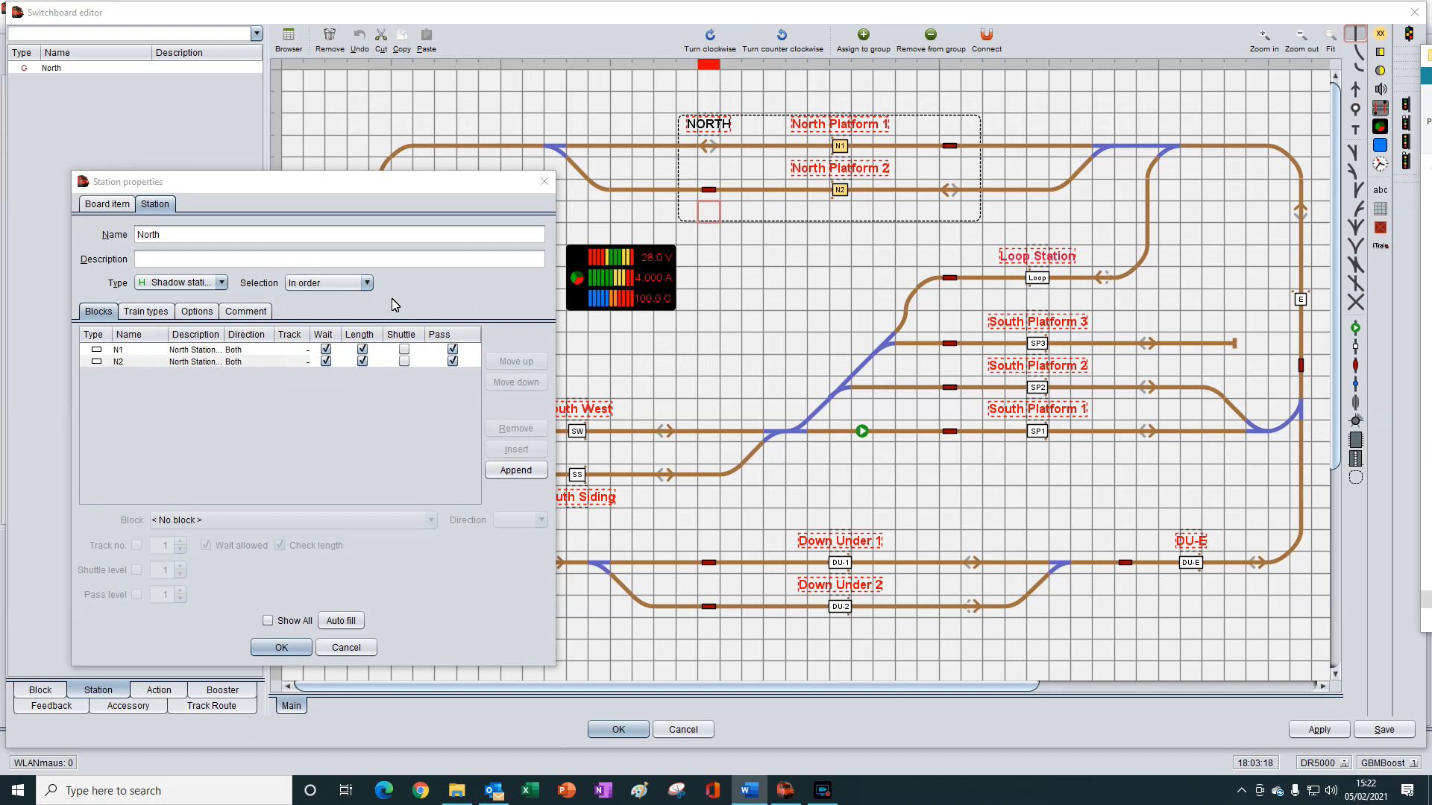
left_click(101, 315)
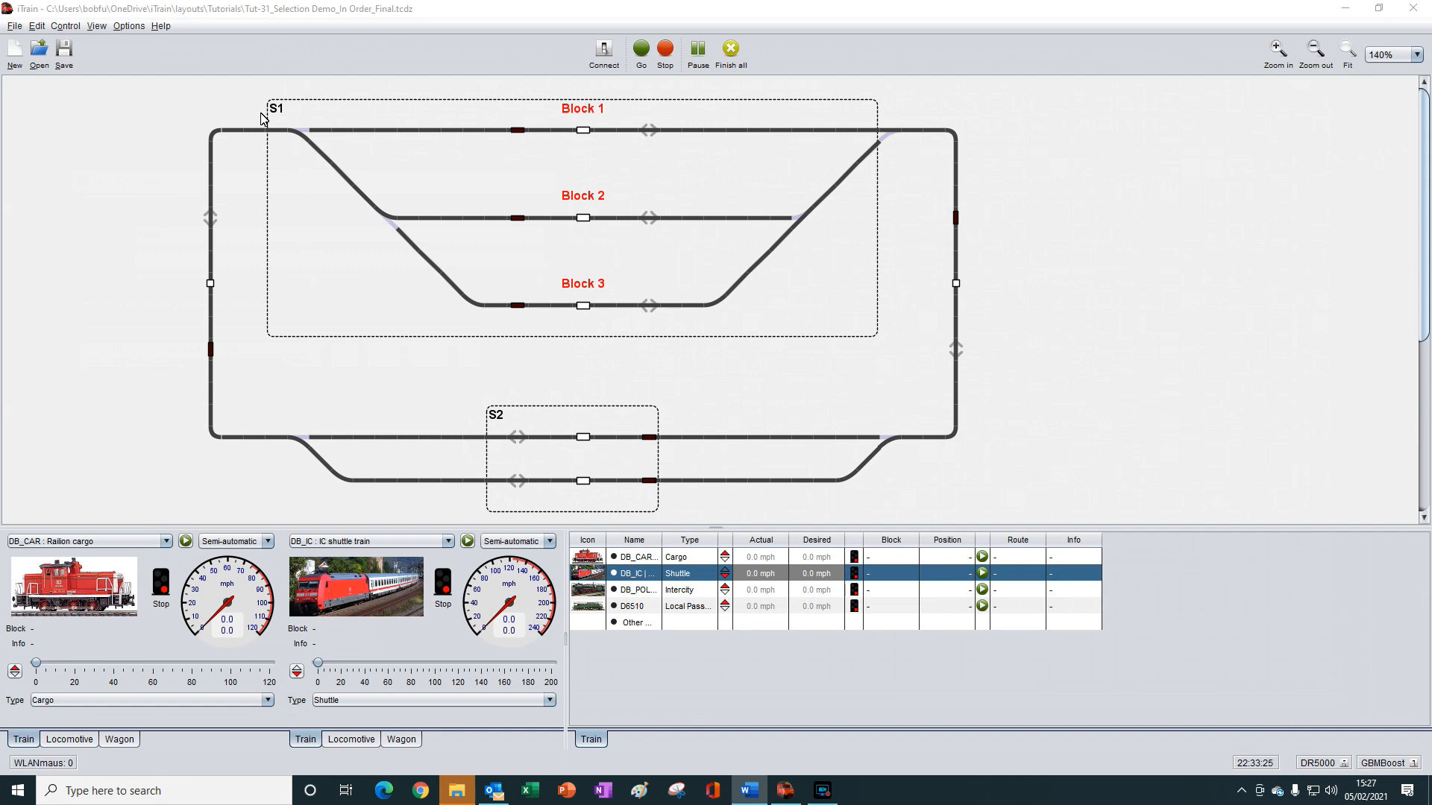
Step: Open the station editor and select station S1
left_click(37, 27)
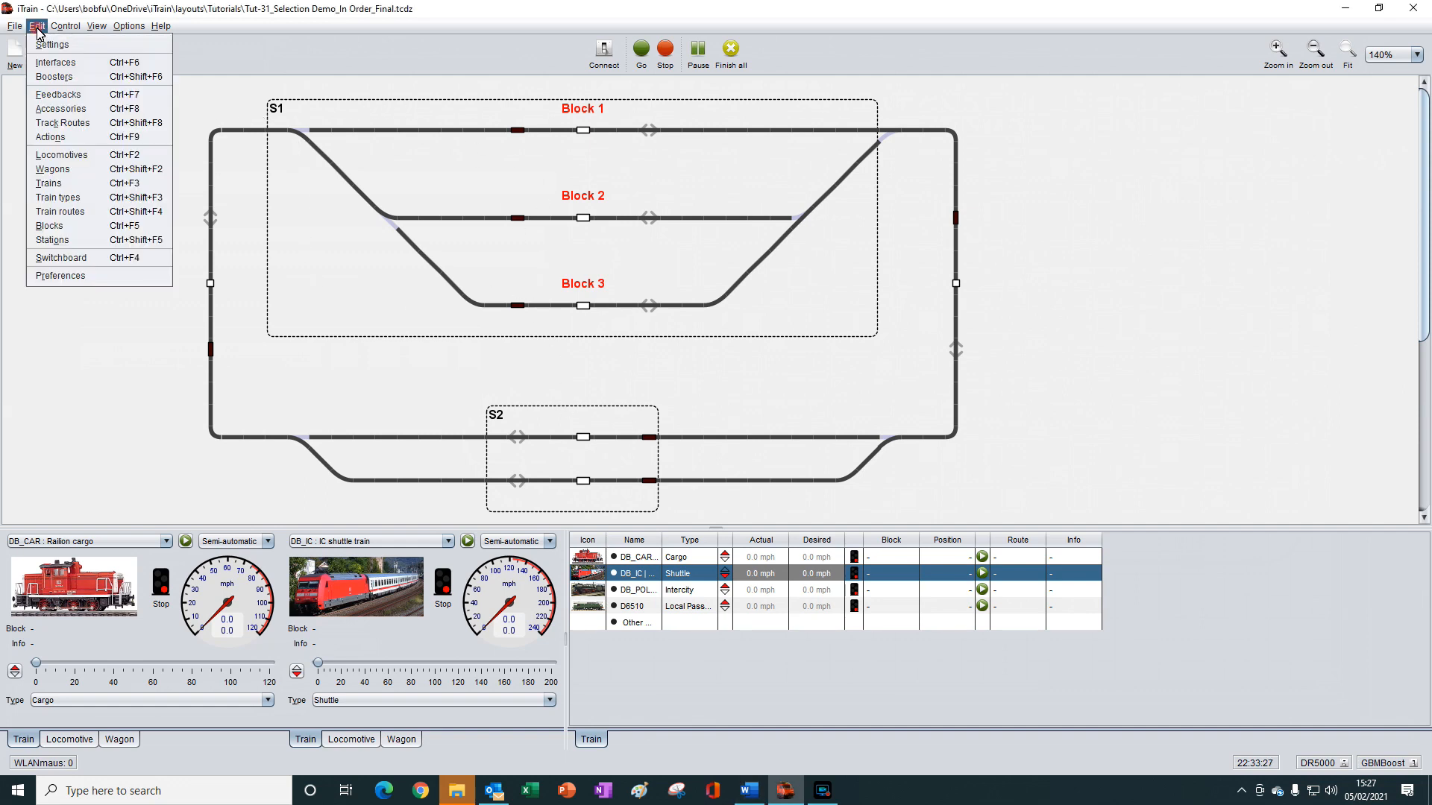
left_click(52, 240)
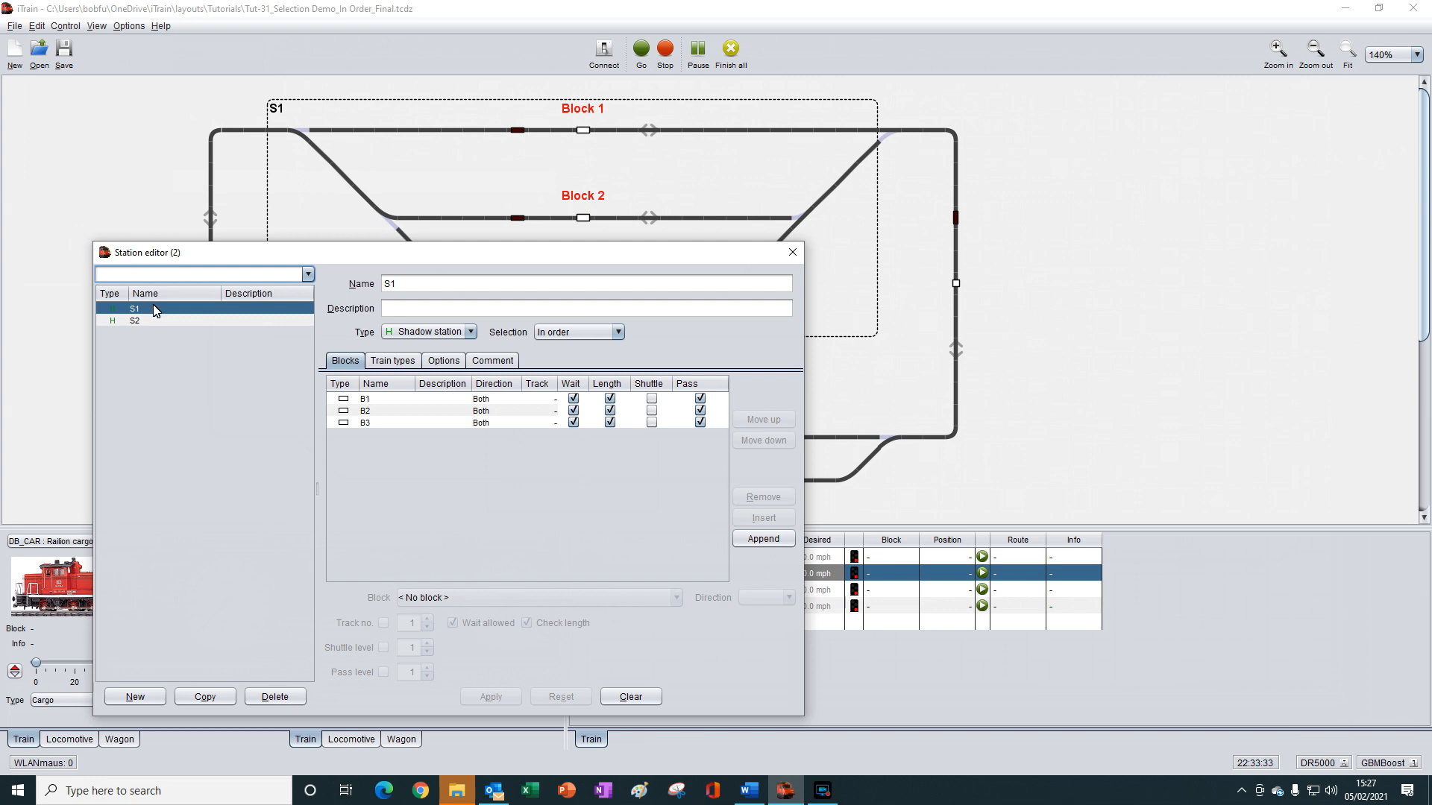
double_click(157, 311)
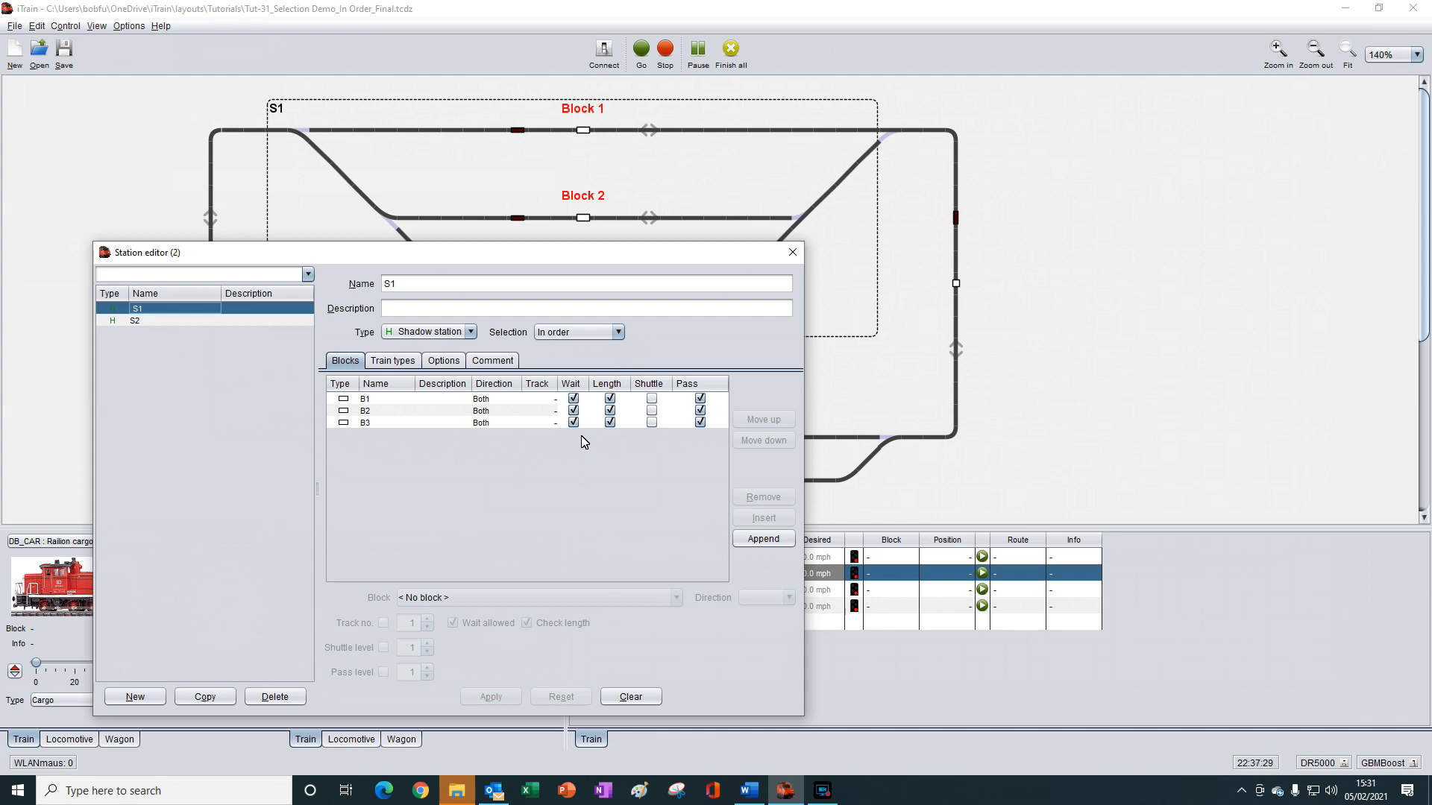
Step: Examine station S1's train type waiting rules, threshold option and block settings, and close the station editor
left_click(393, 362)
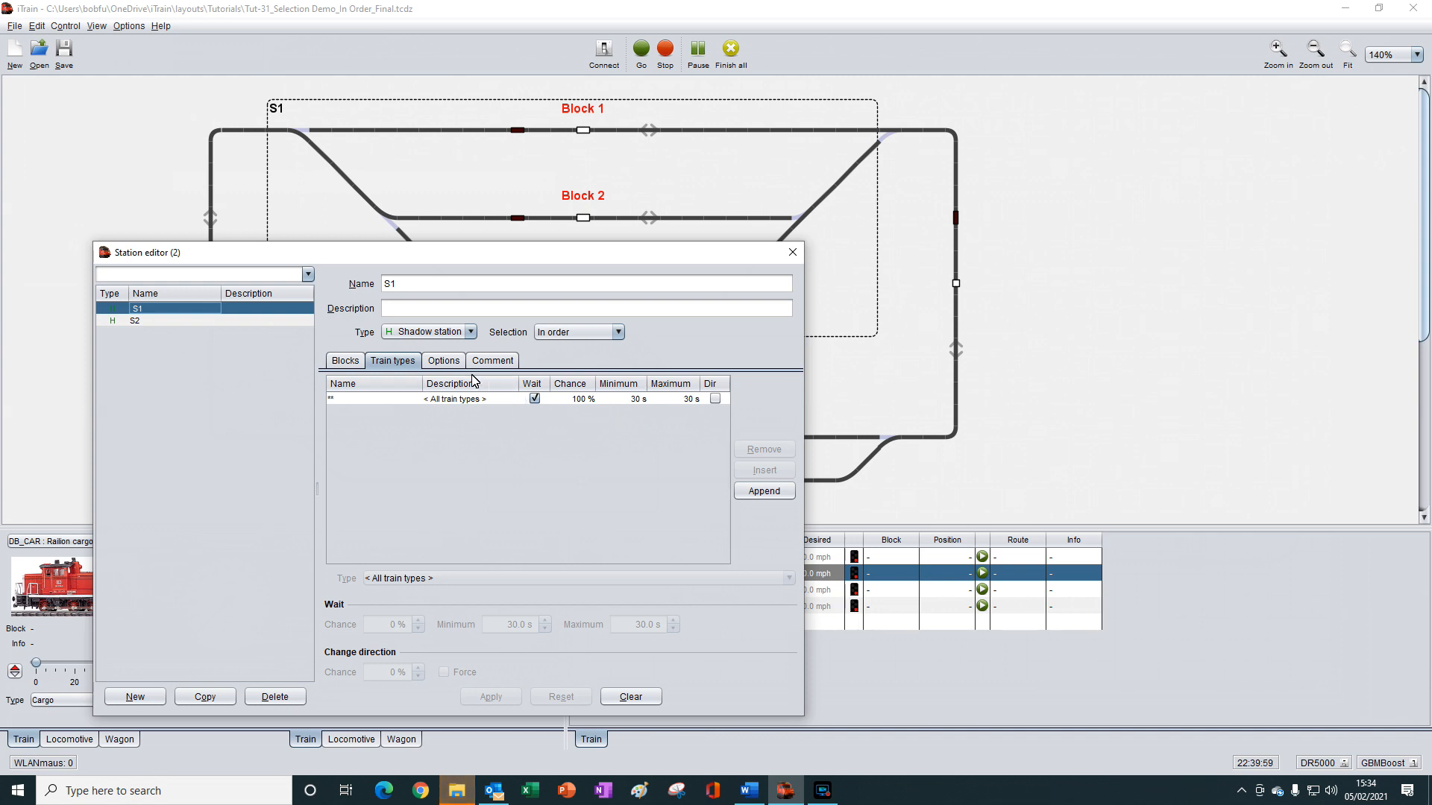
left_click(449, 362)
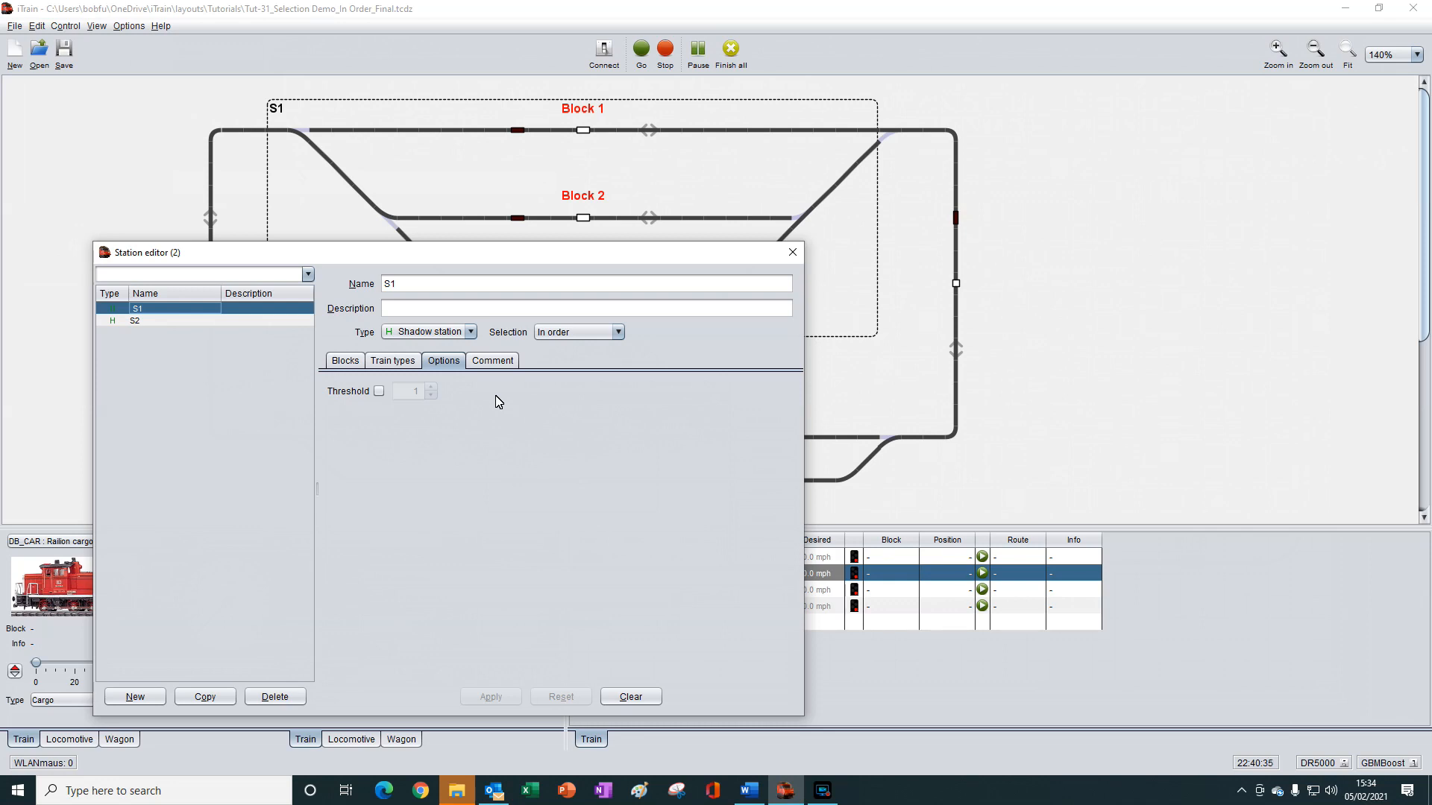
left_click(403, 365)
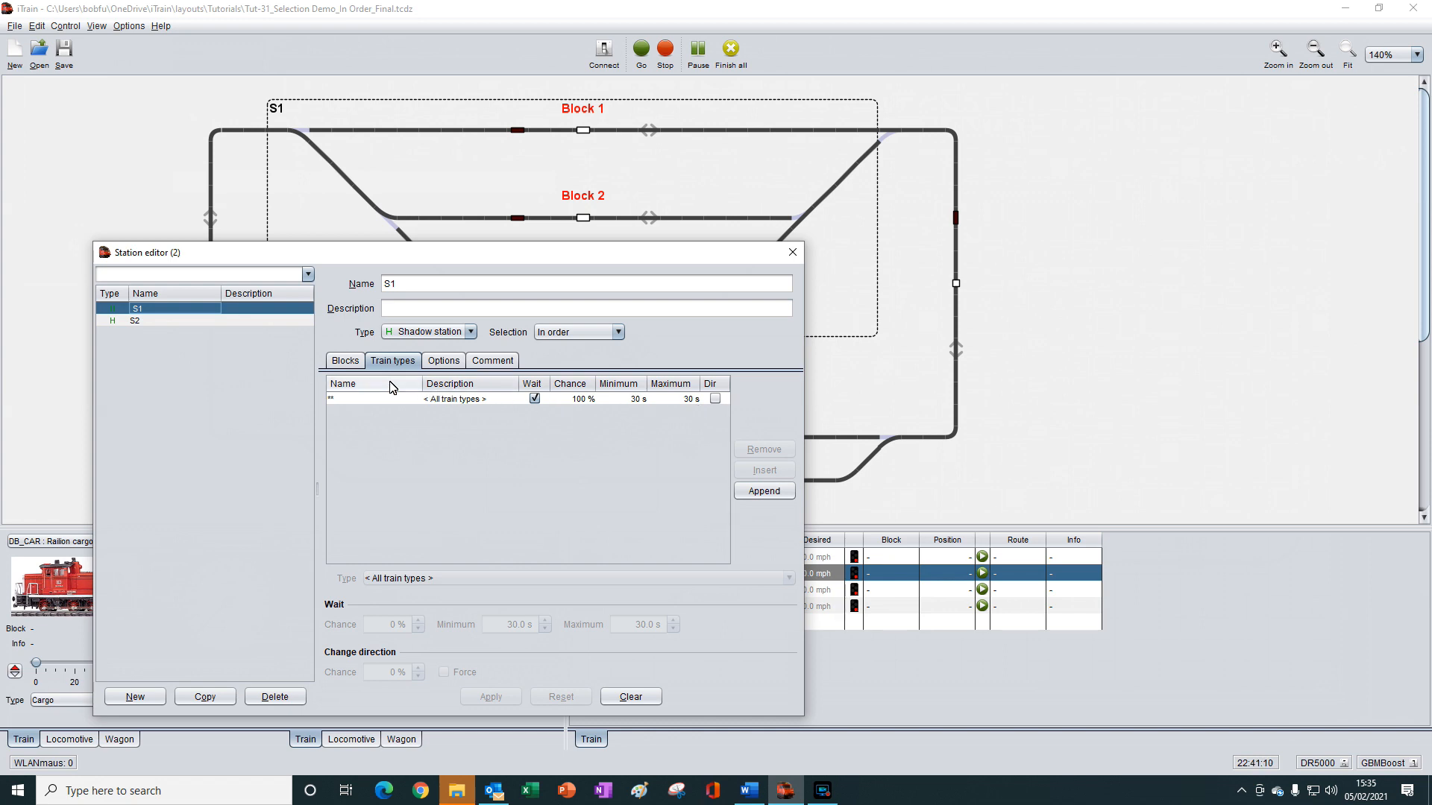
left_click(346, 363)
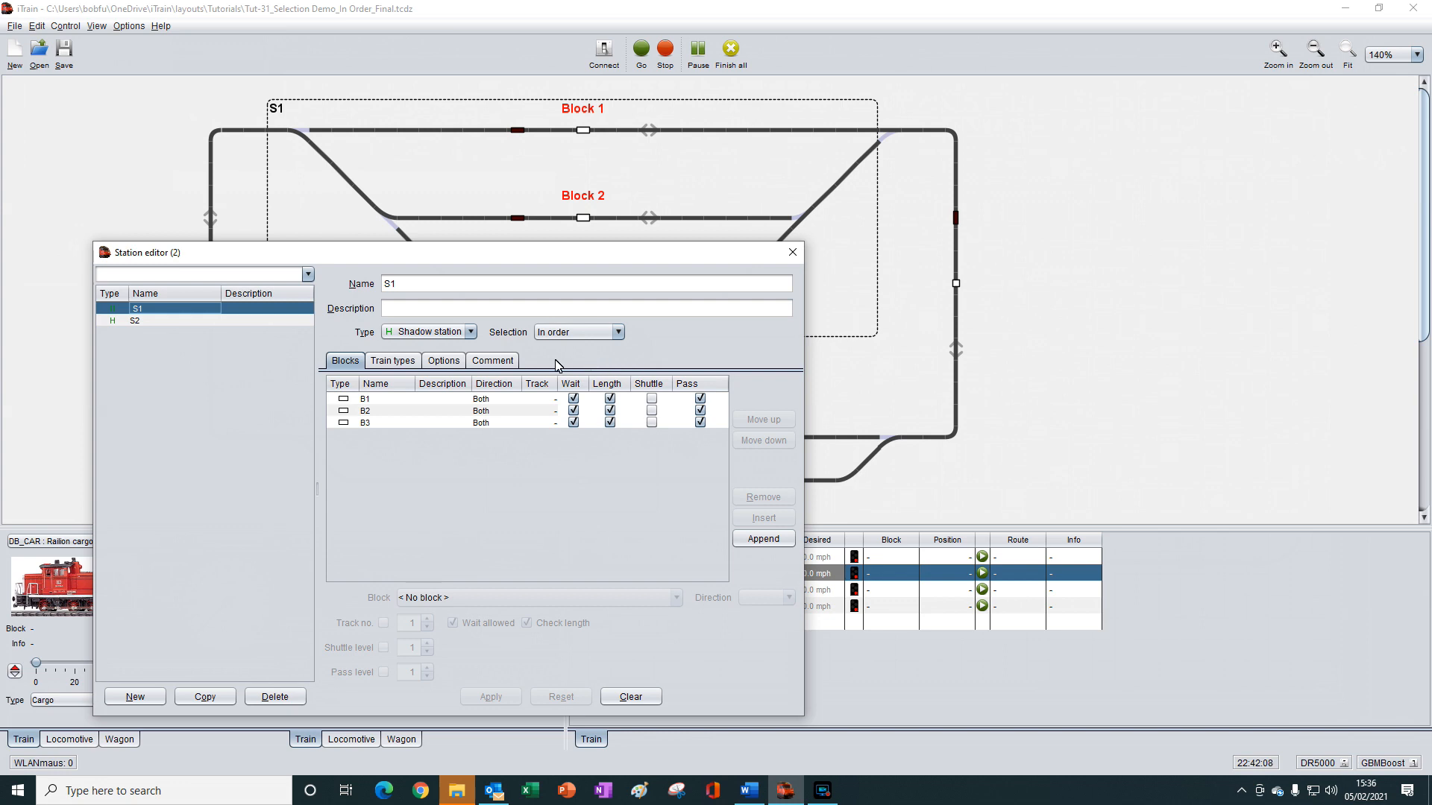
left_click(399, 363)
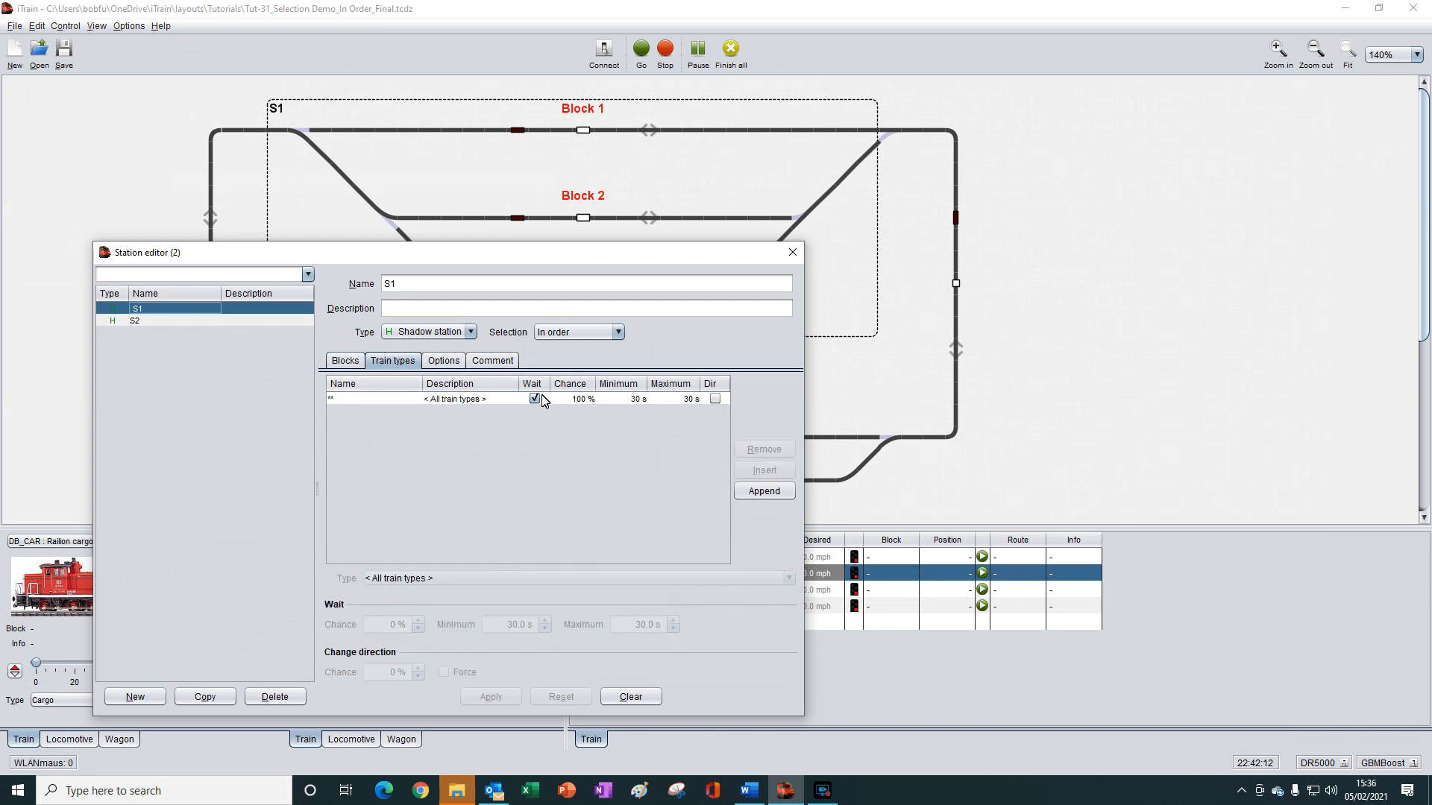
left_click(346, 363)
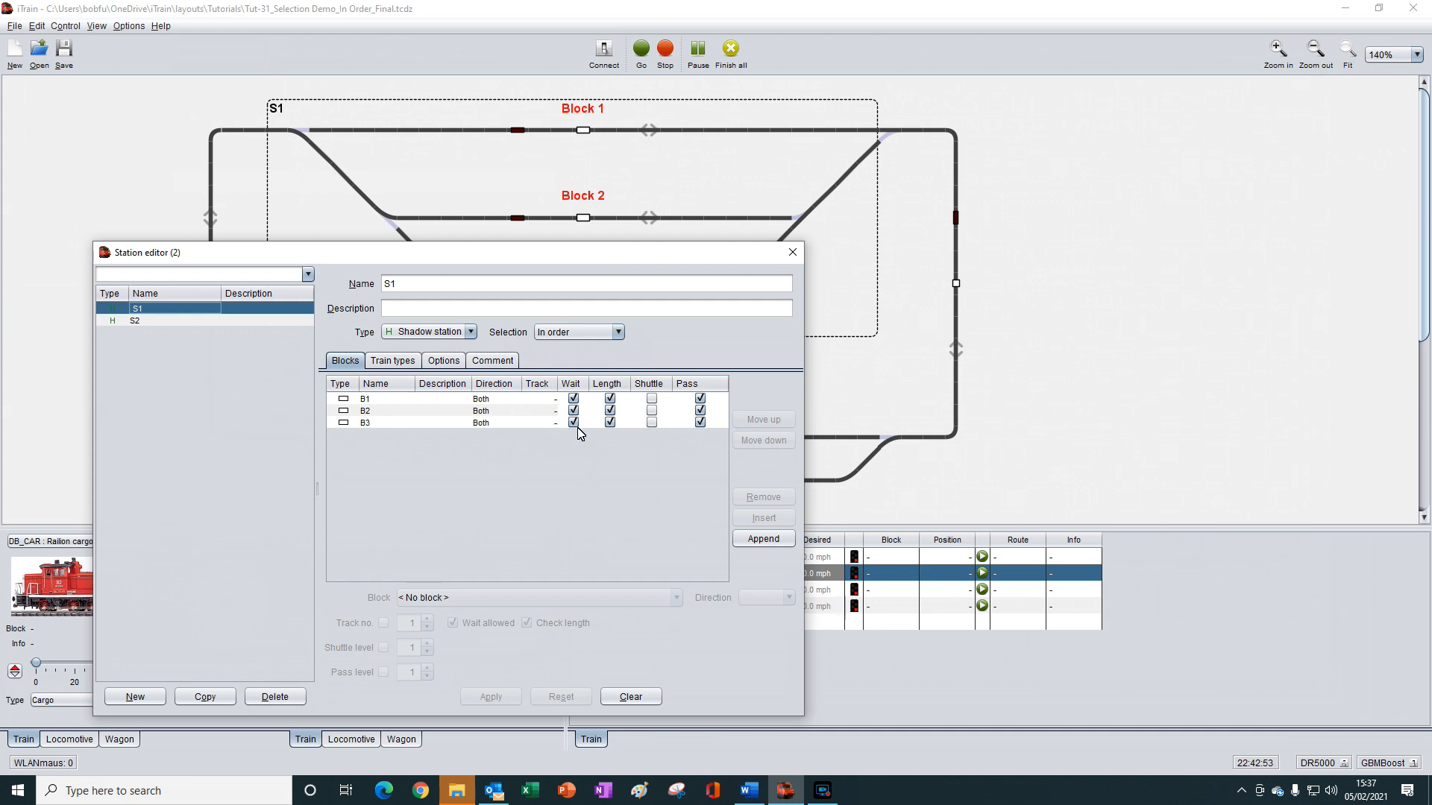
left_click(393, 363)
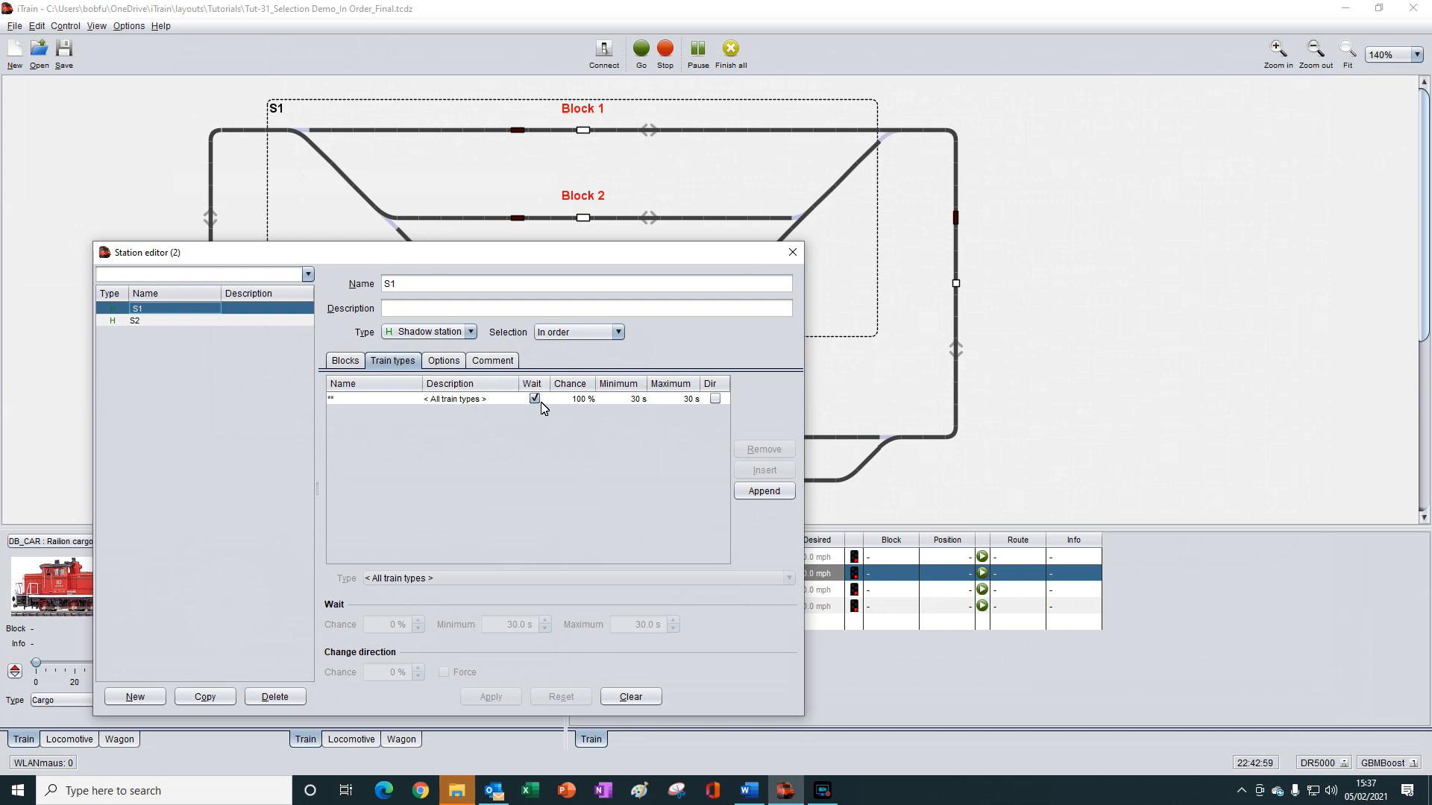
left_click(356, 360)
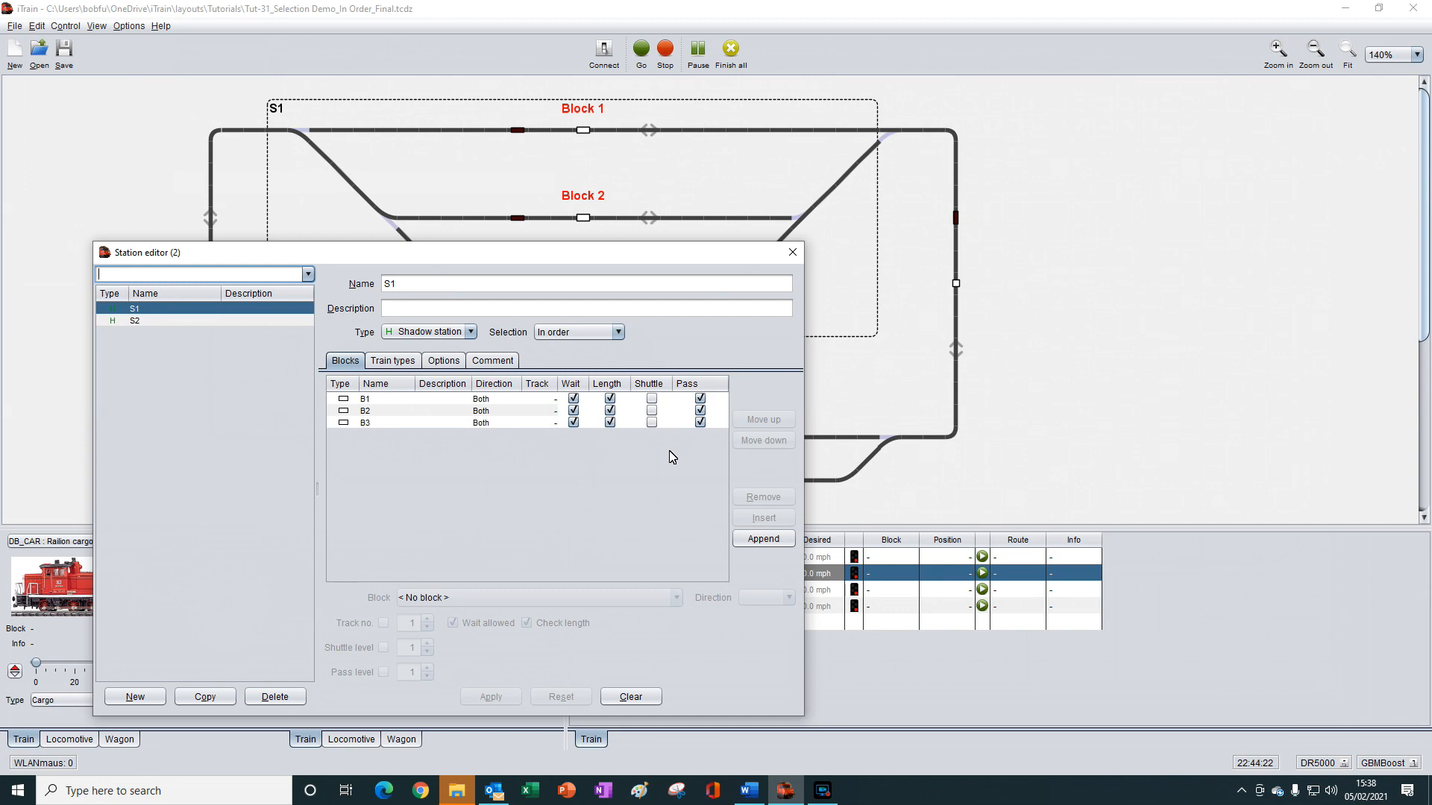
left_click(793, 254)
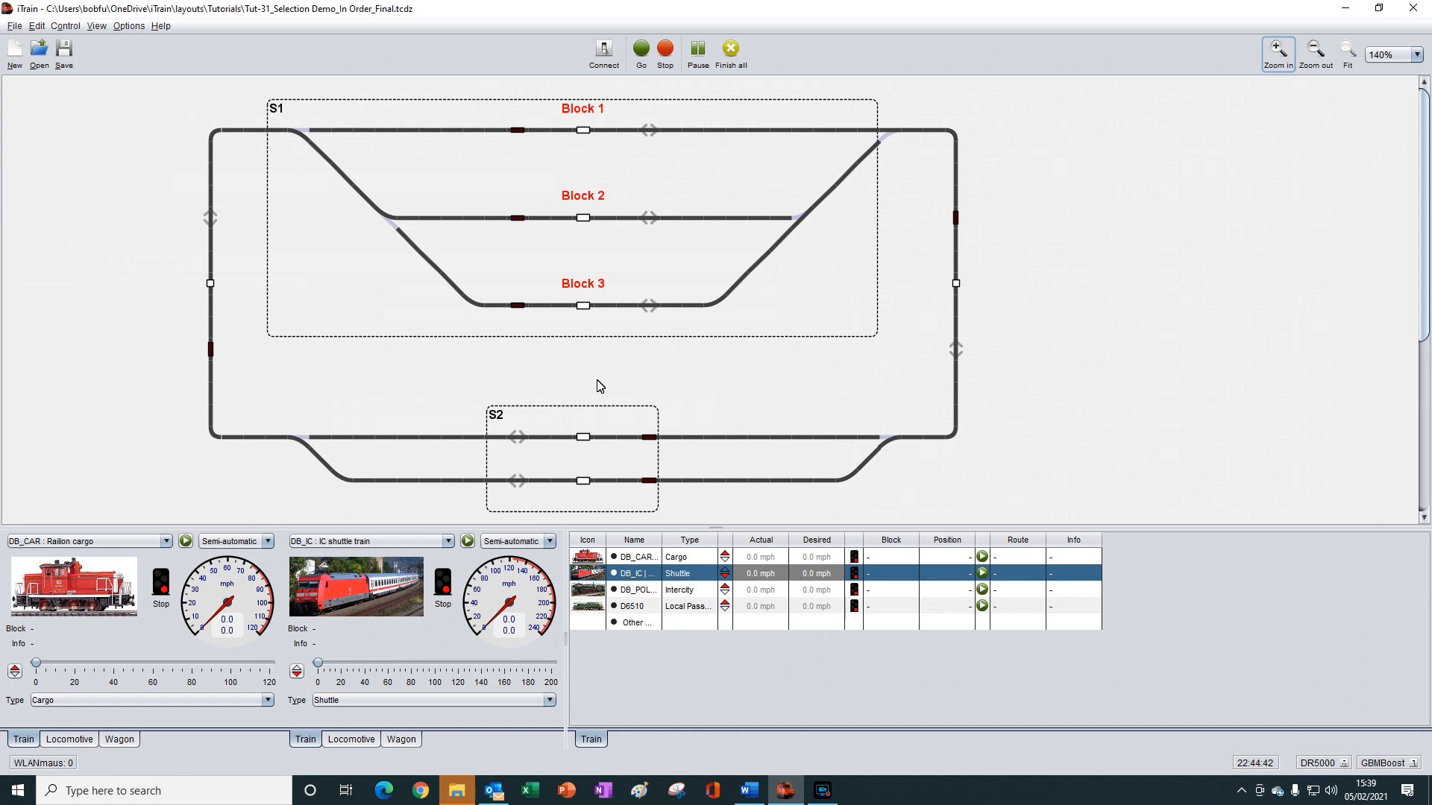
Step: Place the DB_CAR train in S2's upper block, start it, and trigger the feedbacks along its route into Block 1
left_click_drag(76, 583, 587, 441)
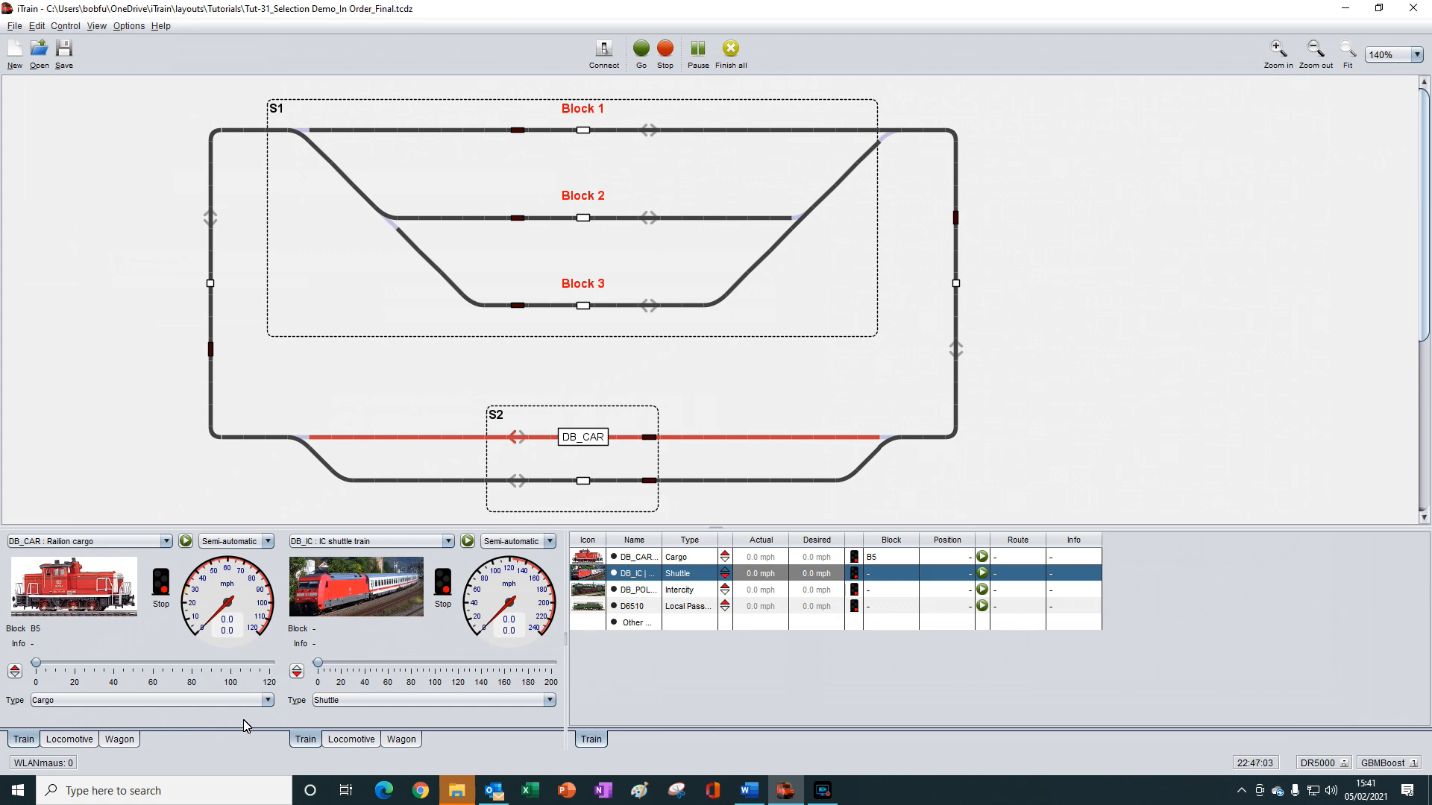
left_click(186, 541)
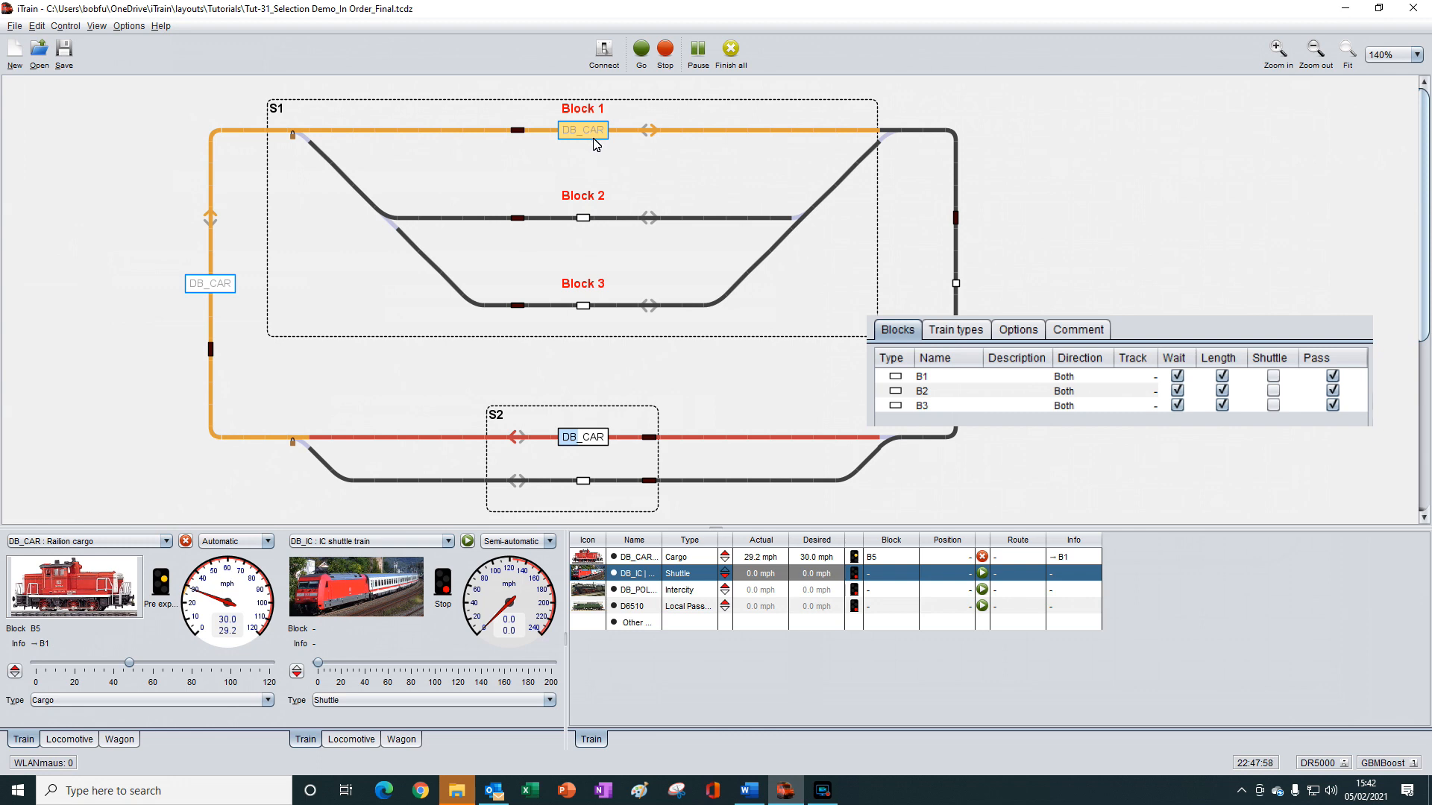
left_click(209, 349)
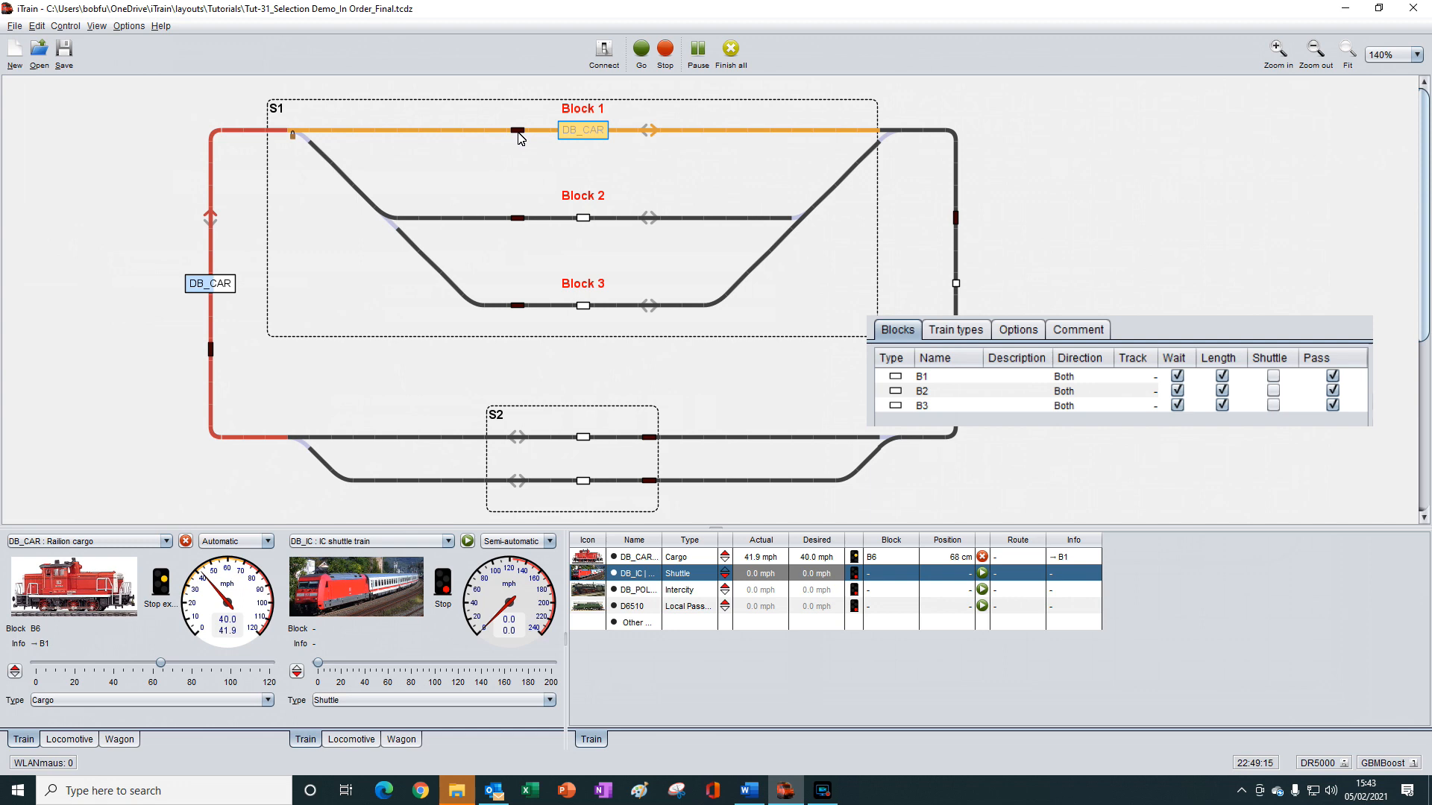
left_click(519, 132)
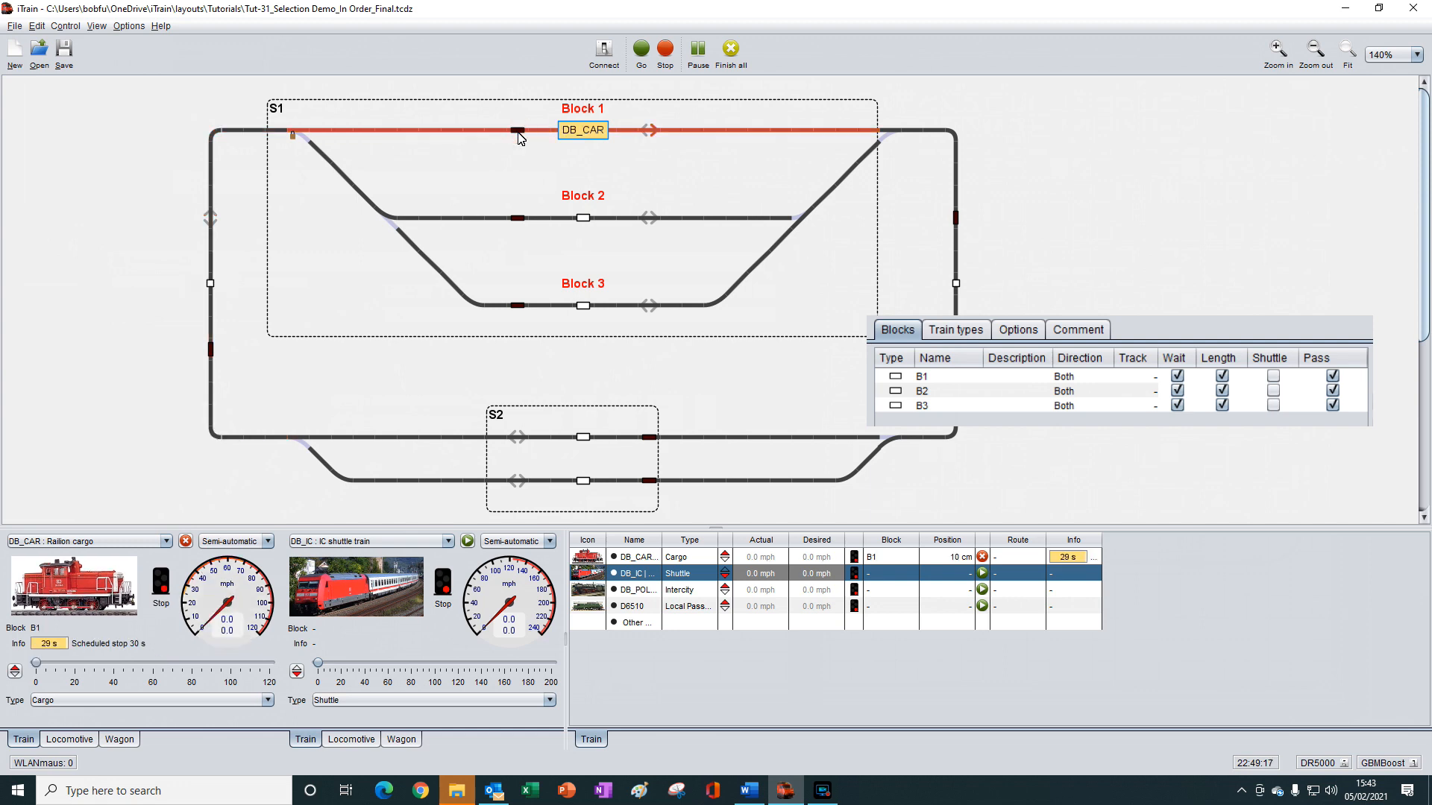
Step: Cancel DB_CAR's waiting time in Block 1 and trigger the feedbacks that bring it into S2's lower block
right_click(581, 135)
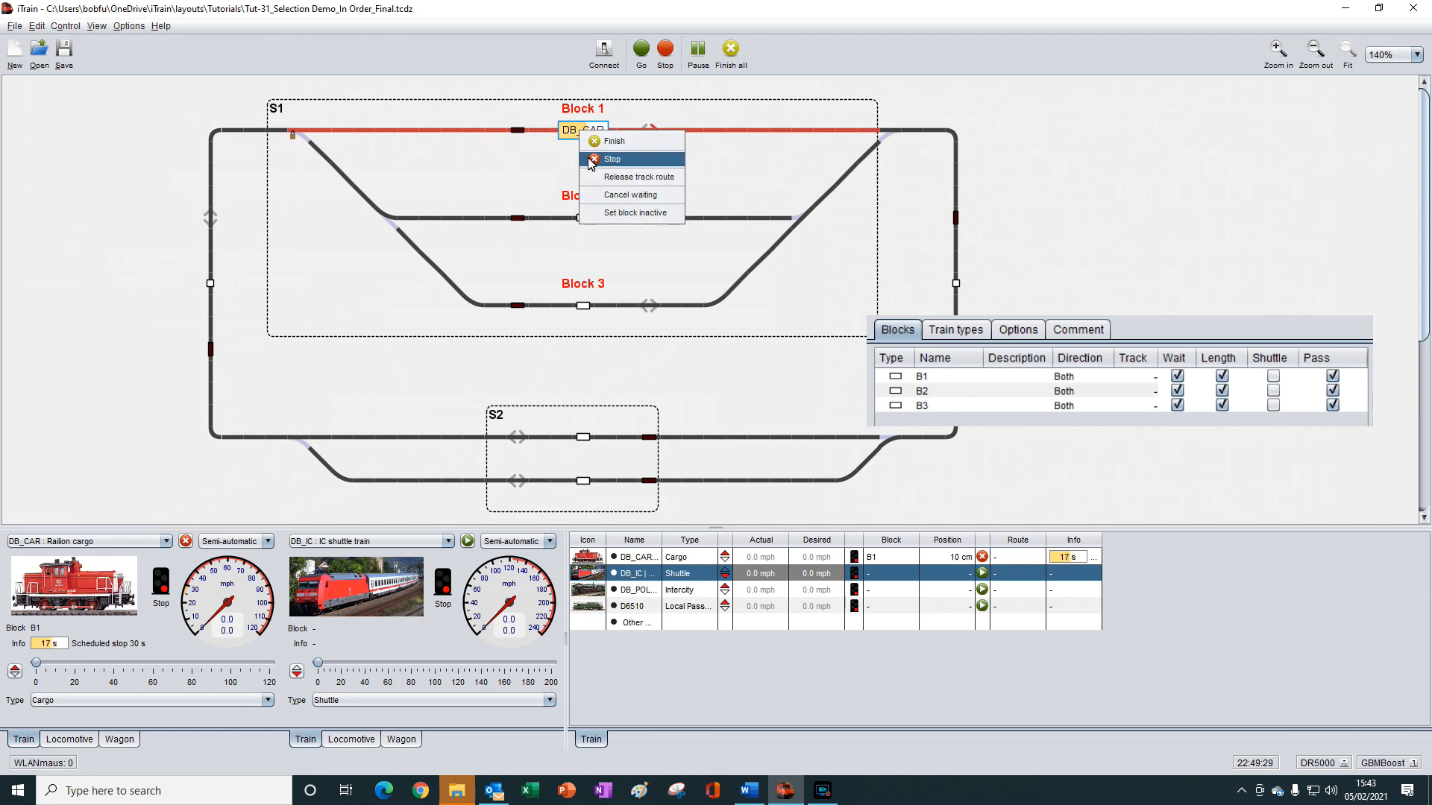
left_click(619, 197)
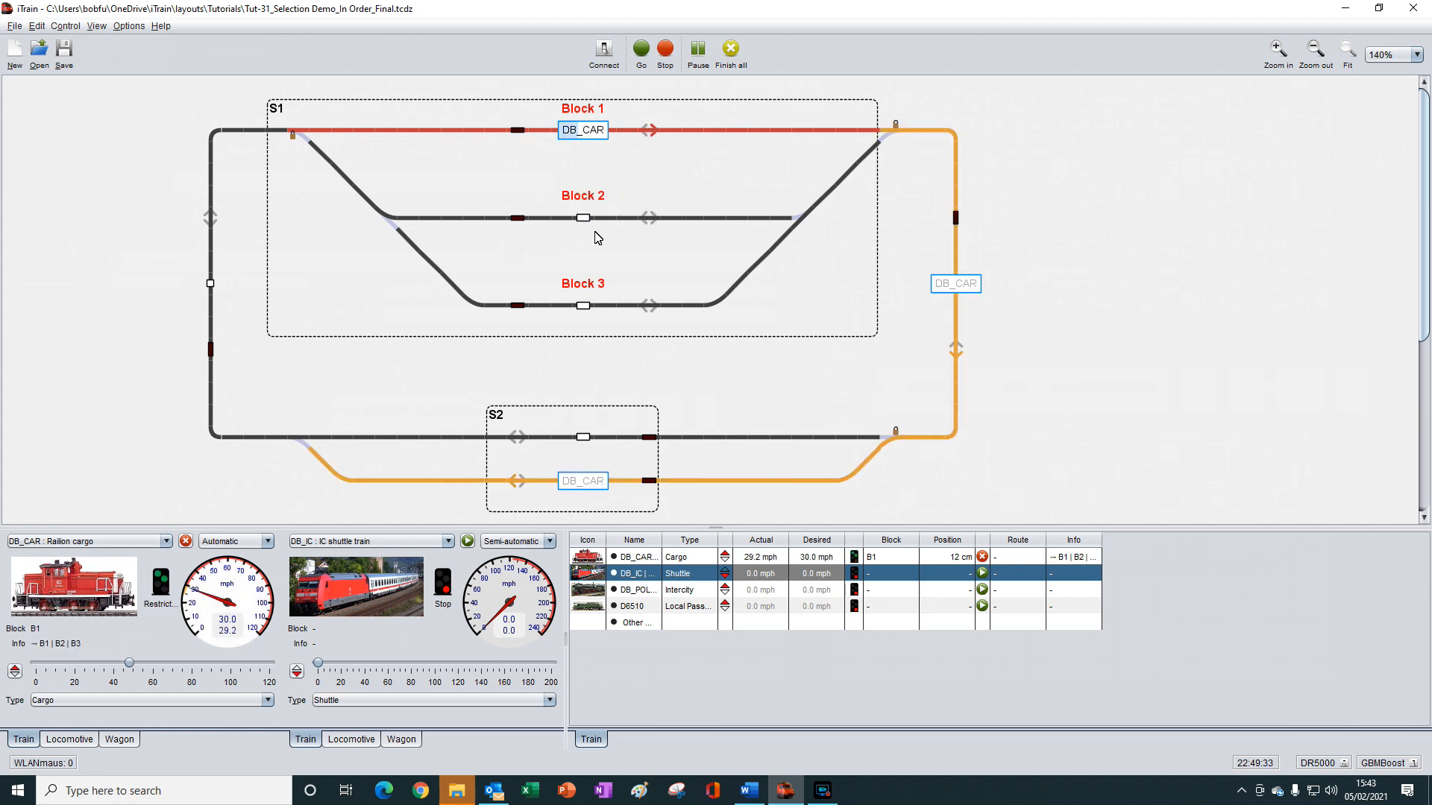
left_click(956, 220)
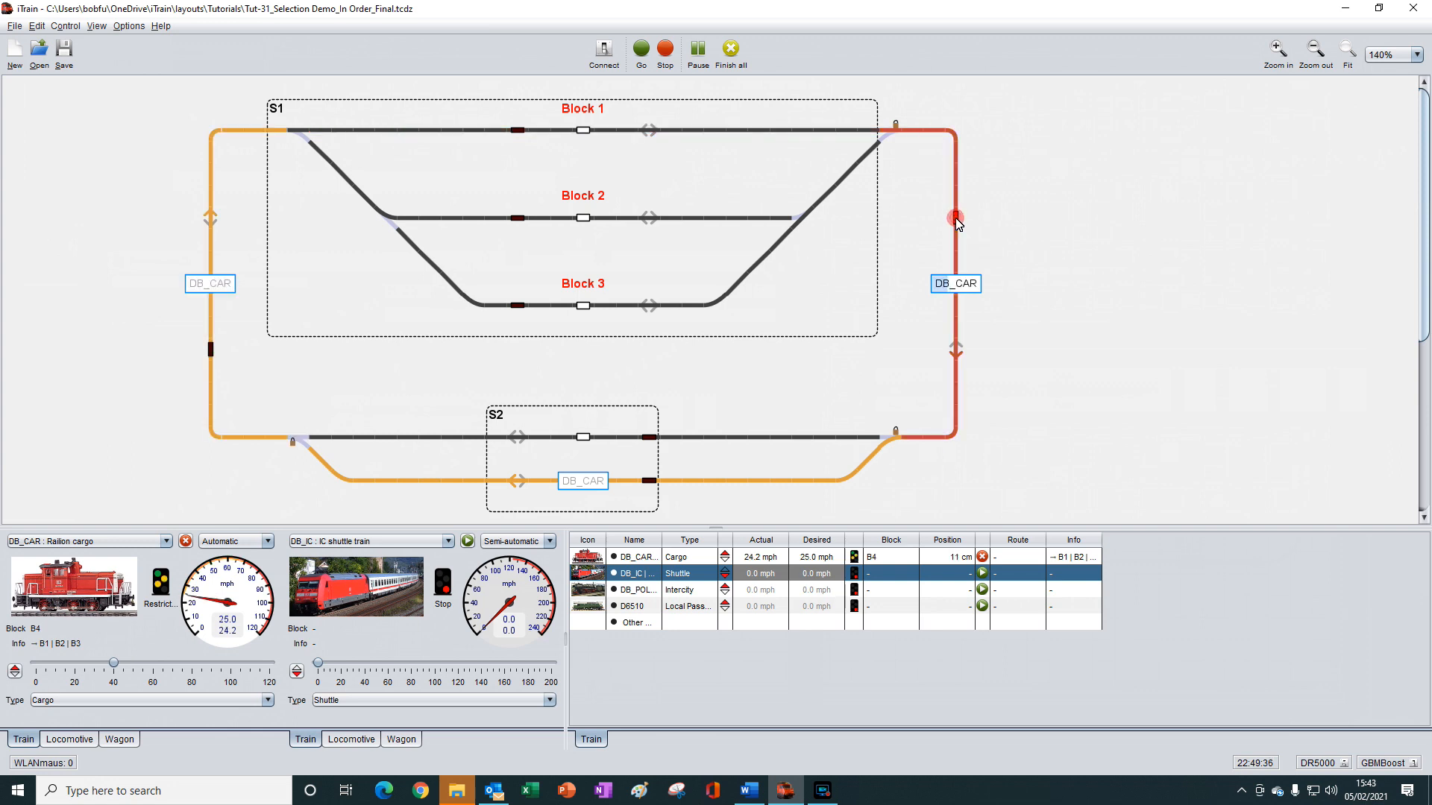
left_click(649, 482)
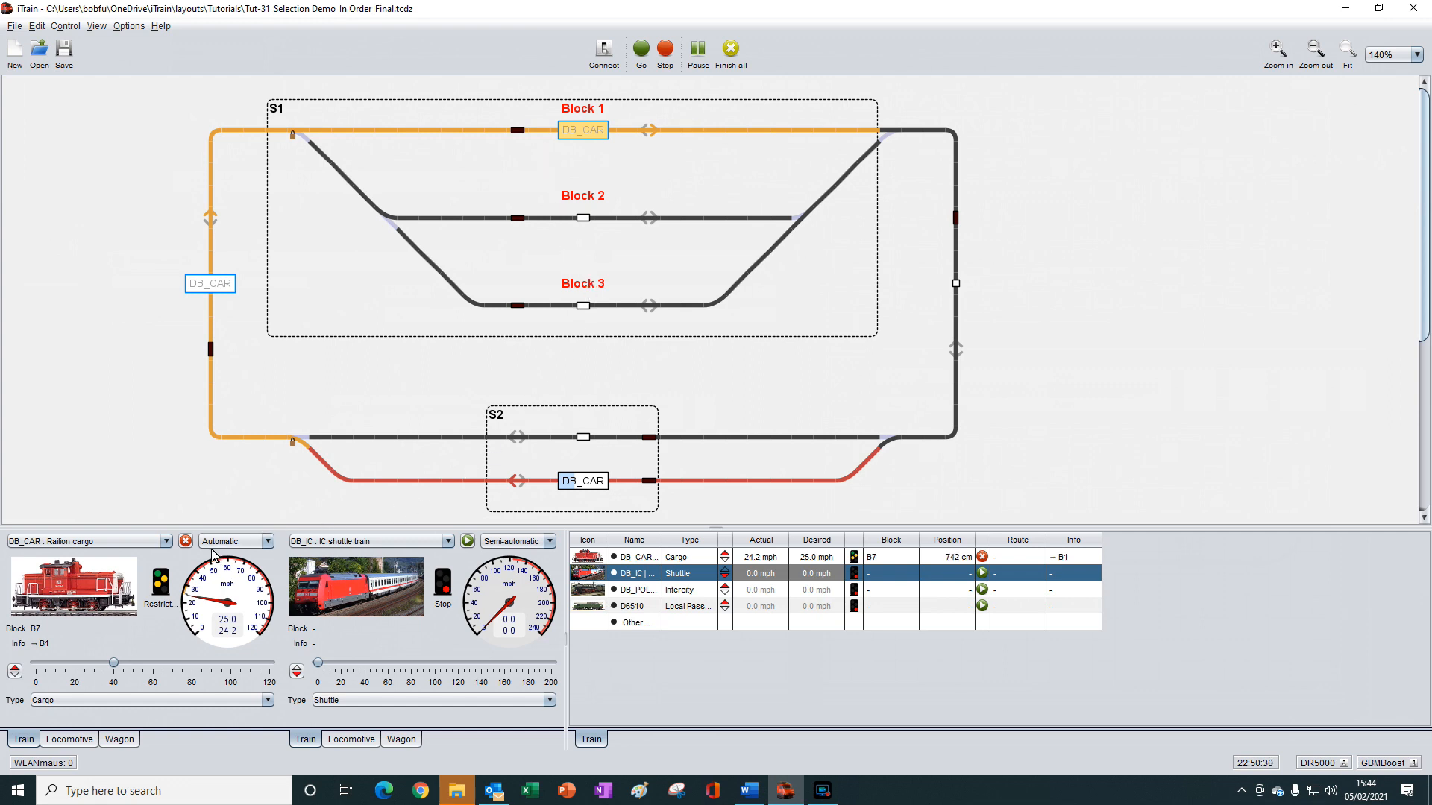
Step: Stop and restart DB_CAR repeatedly from S2's lower block to test which S1 block it reserves, leaving it stopped
left_click(185, 542)
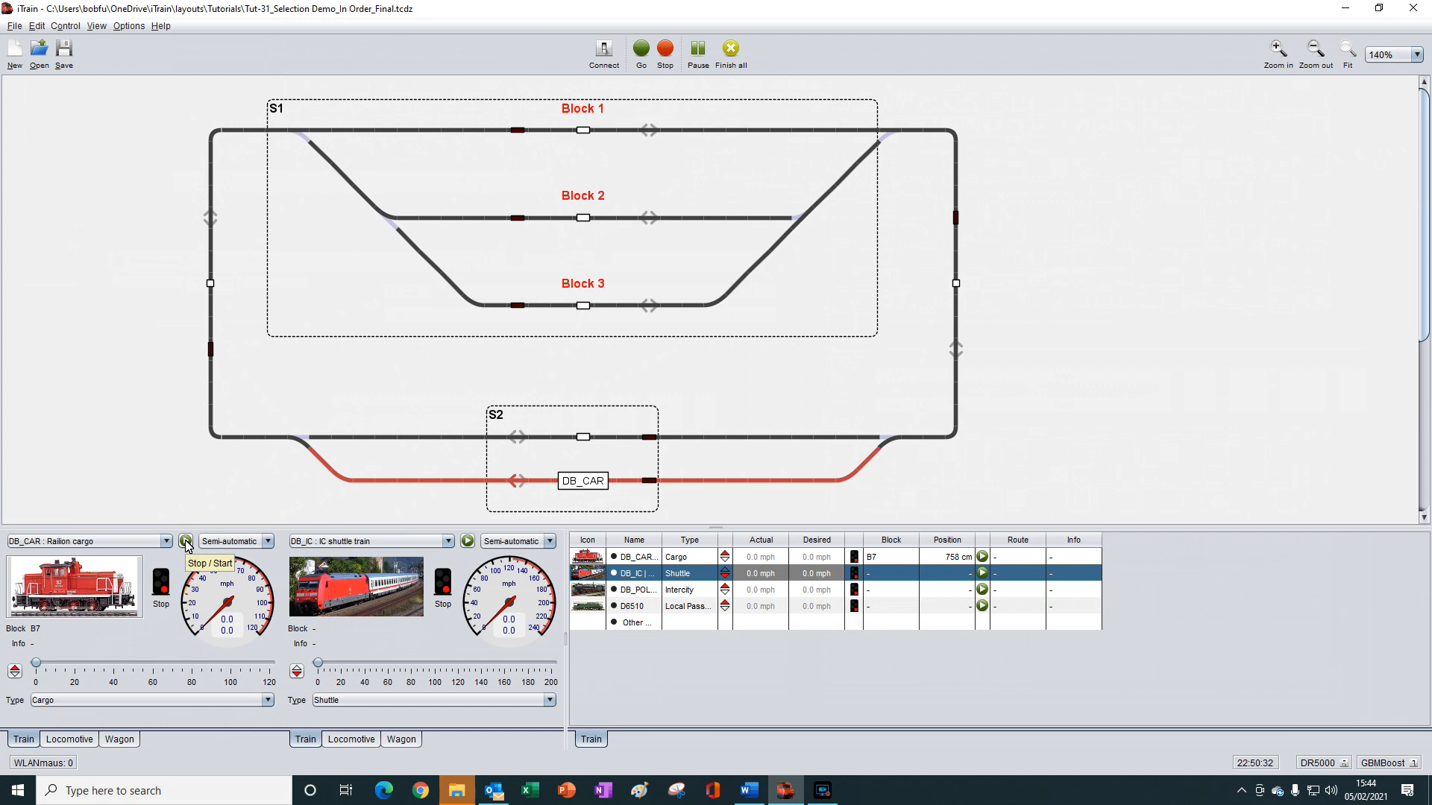
left_click(186, 542)
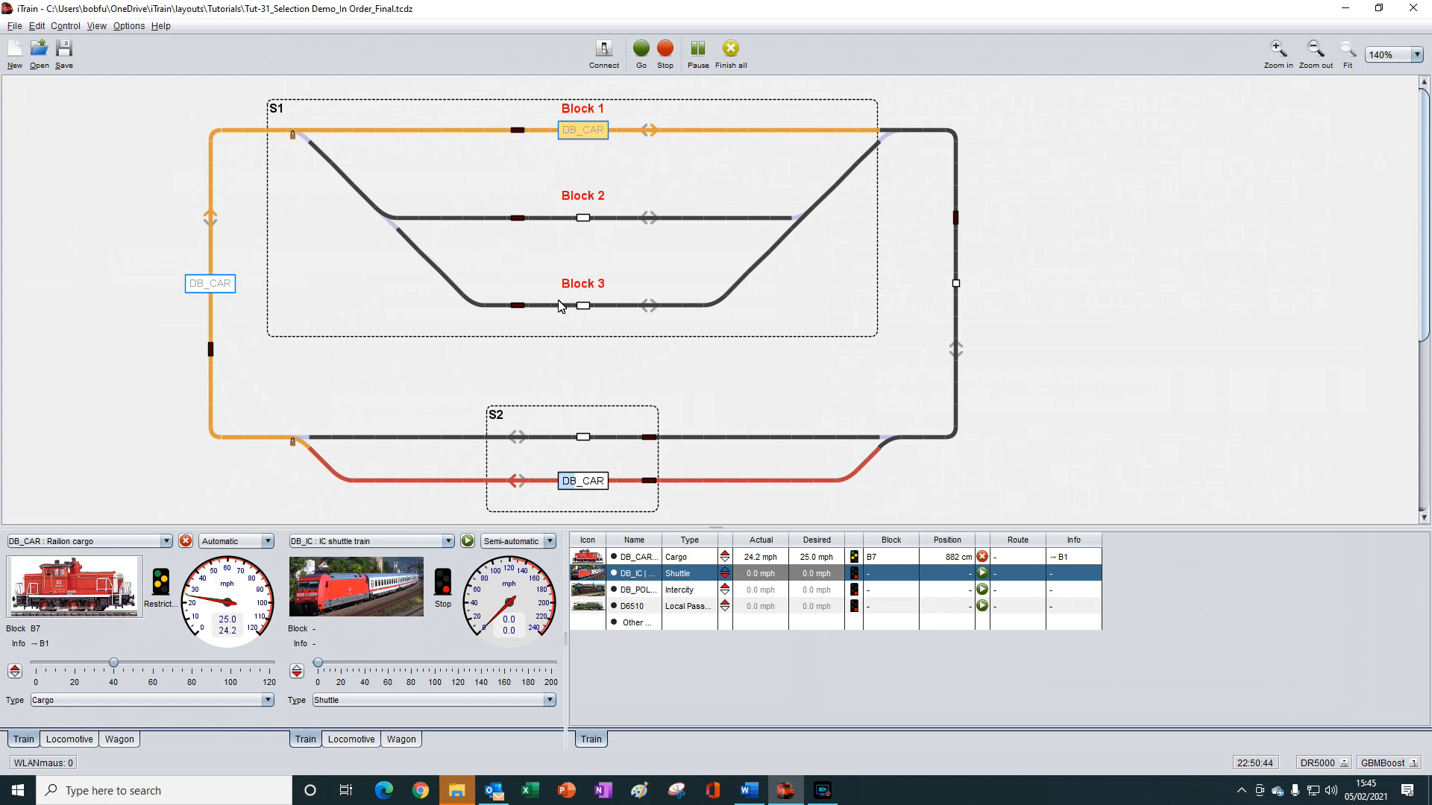
left_click(186, 542)
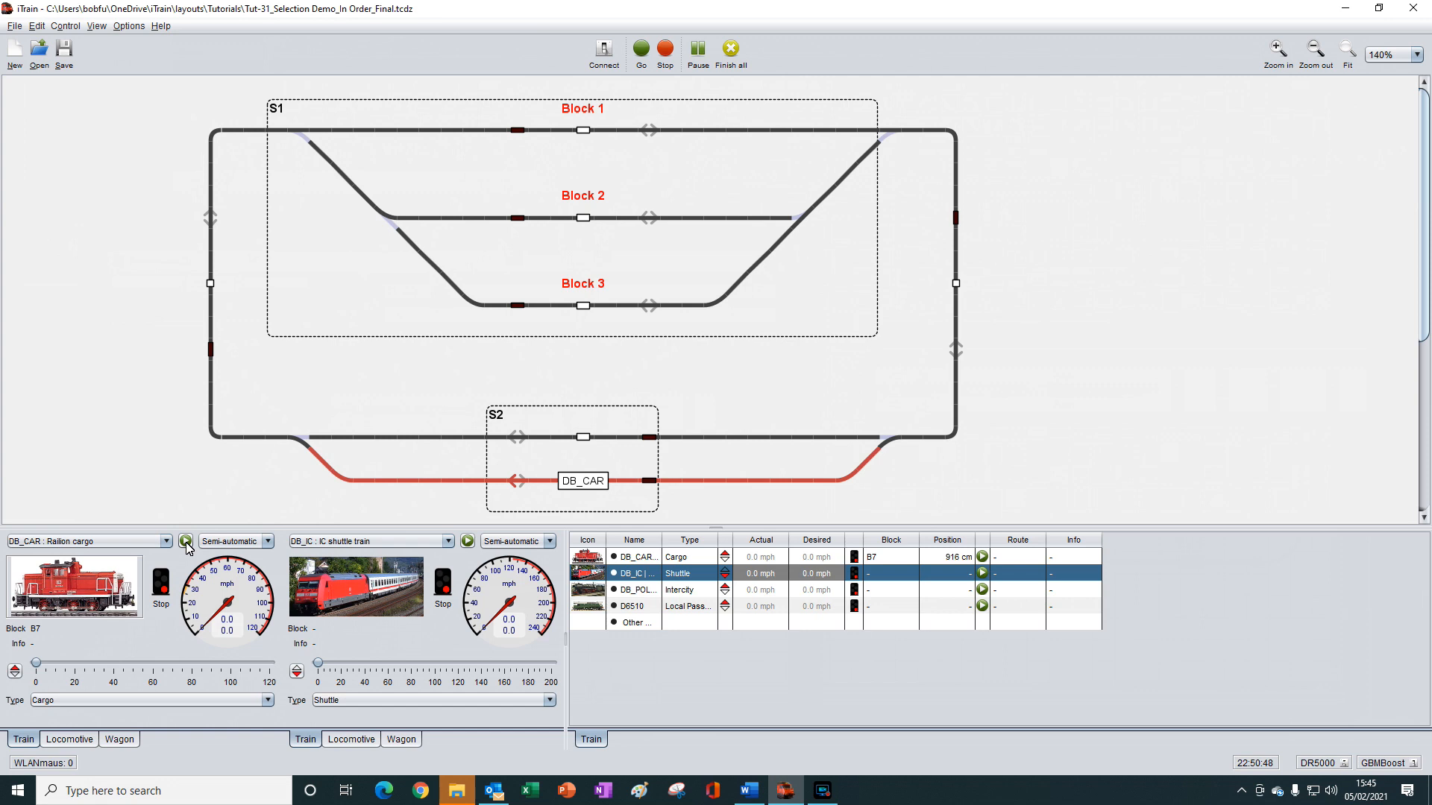
left_click(185, 542)
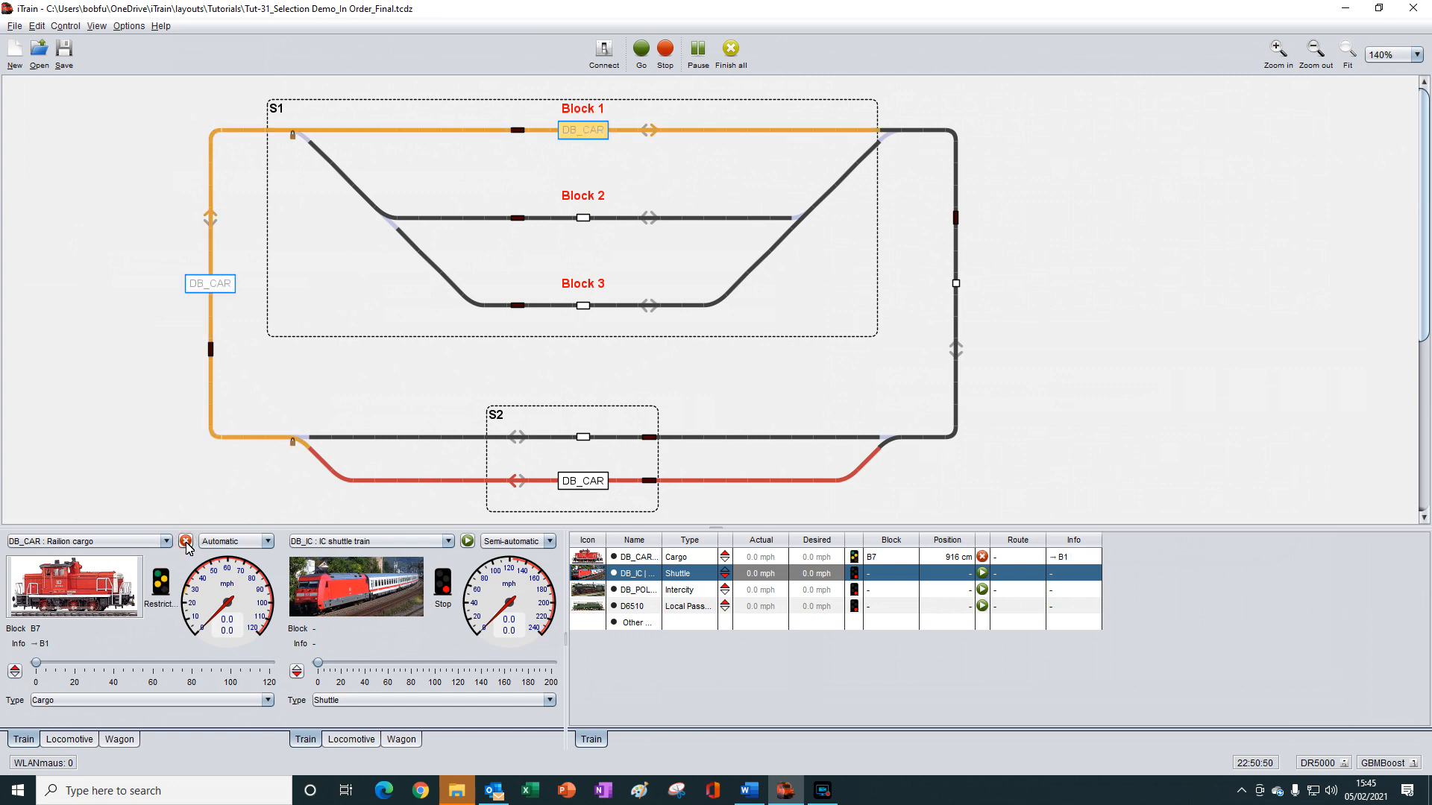
left_click(186, 542)
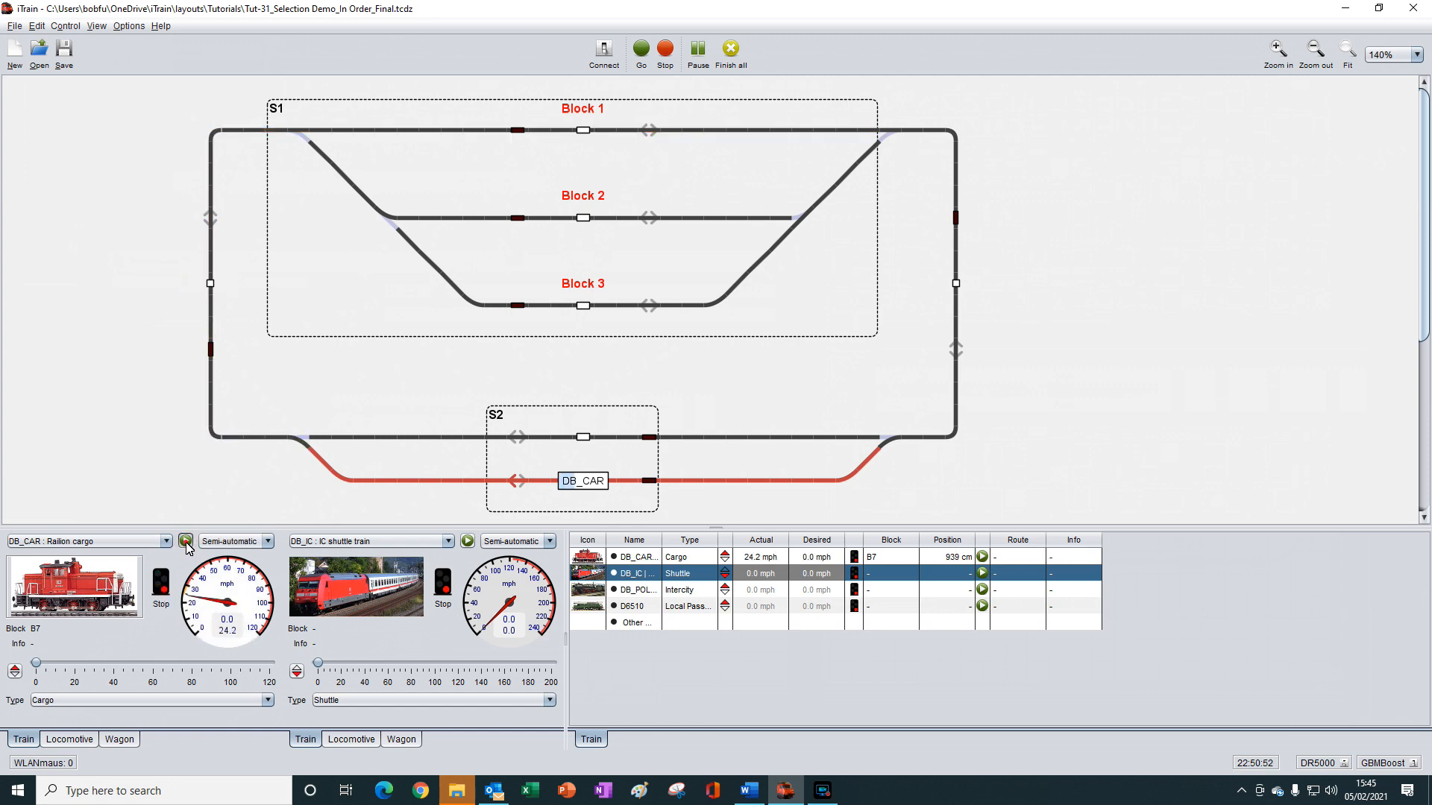
left_click(186, 542)
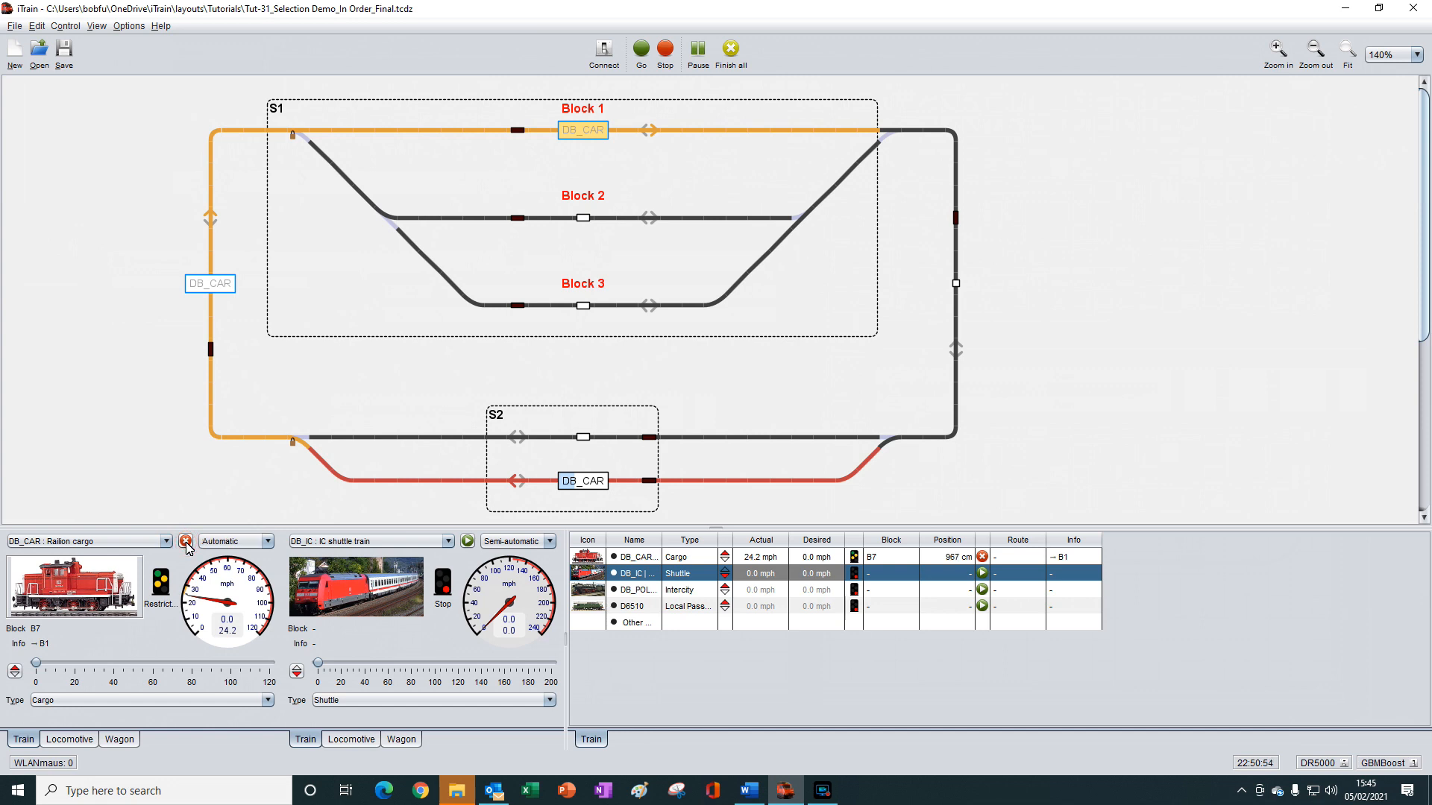
left_click(185, 542)
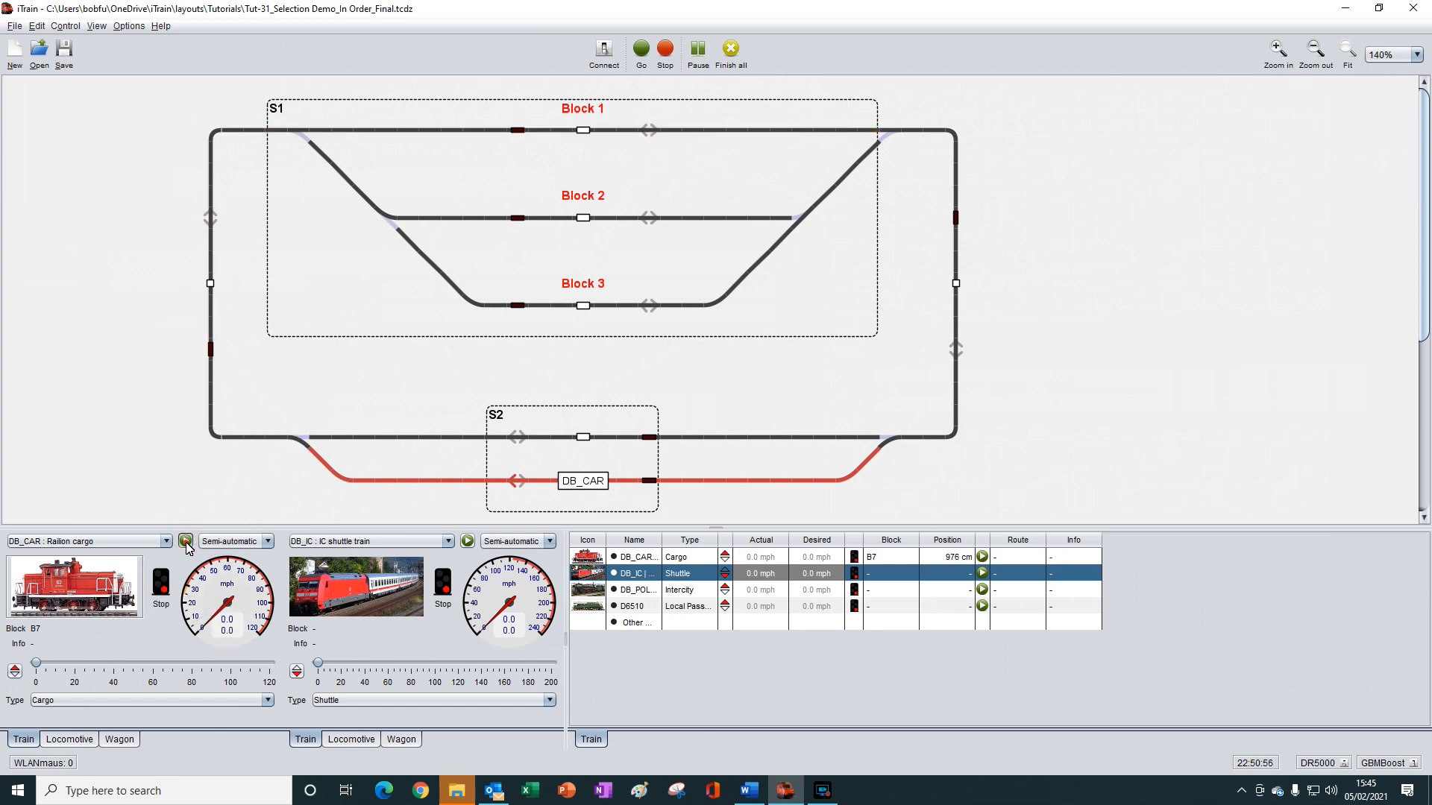
left_click(186, 542)
left_click(186, 542)
Step: Place the DB_IC train in Block 1, and start and stop DB_CAR to test its route into S1
left_click_drag(646, 576, 589, 135)
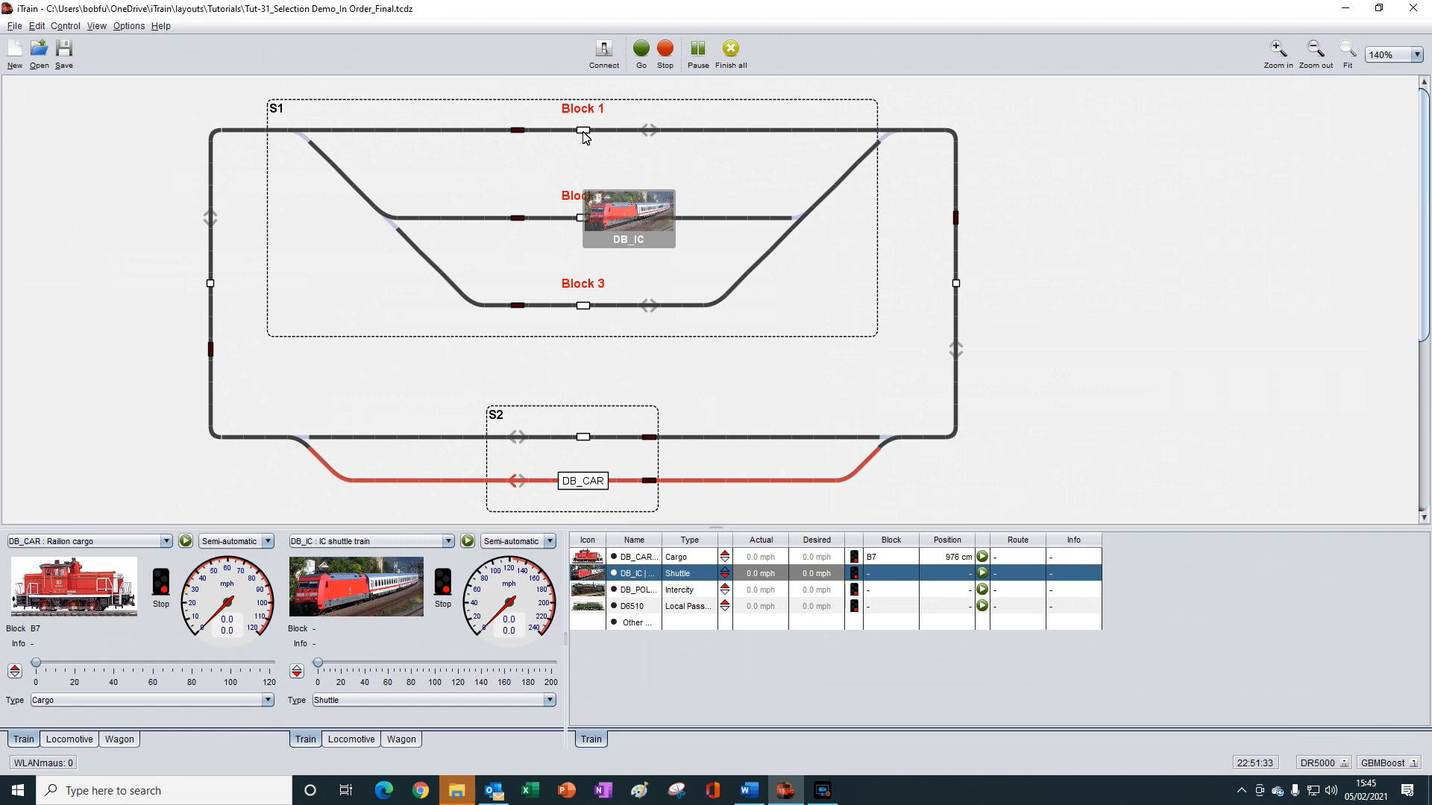
left_click_drag(583, 135, 583, 135)
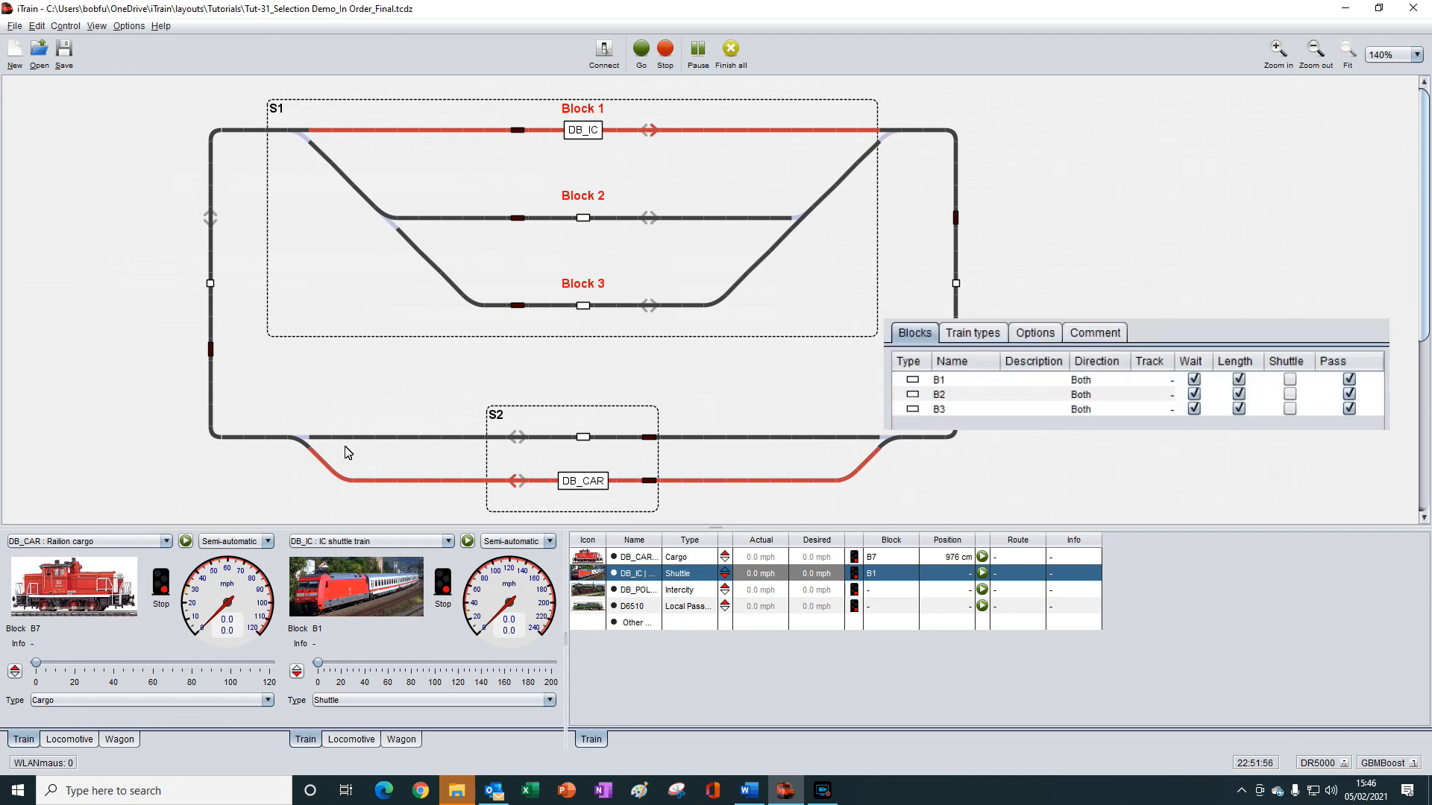
left_click(185, 542)
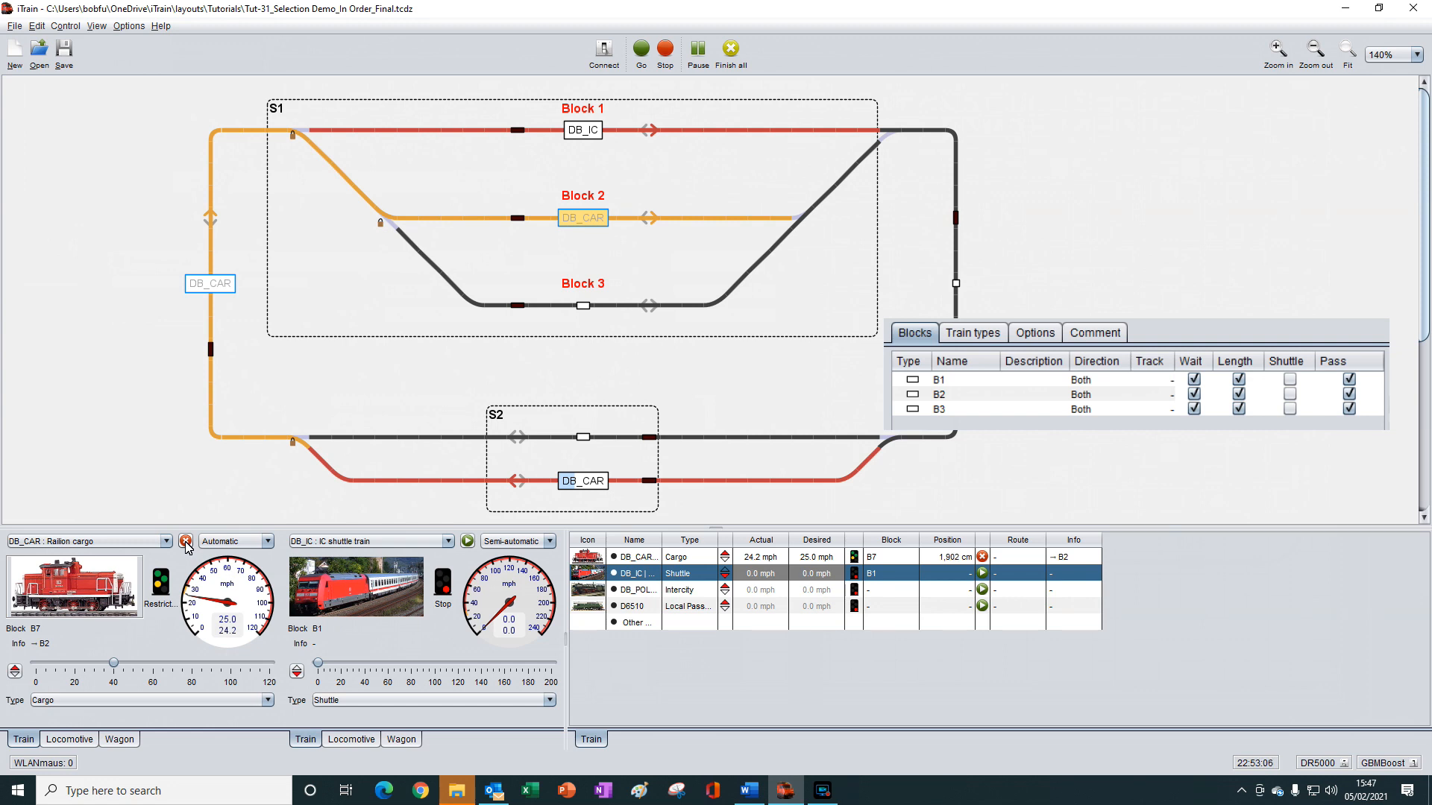
left_click(185, 542)
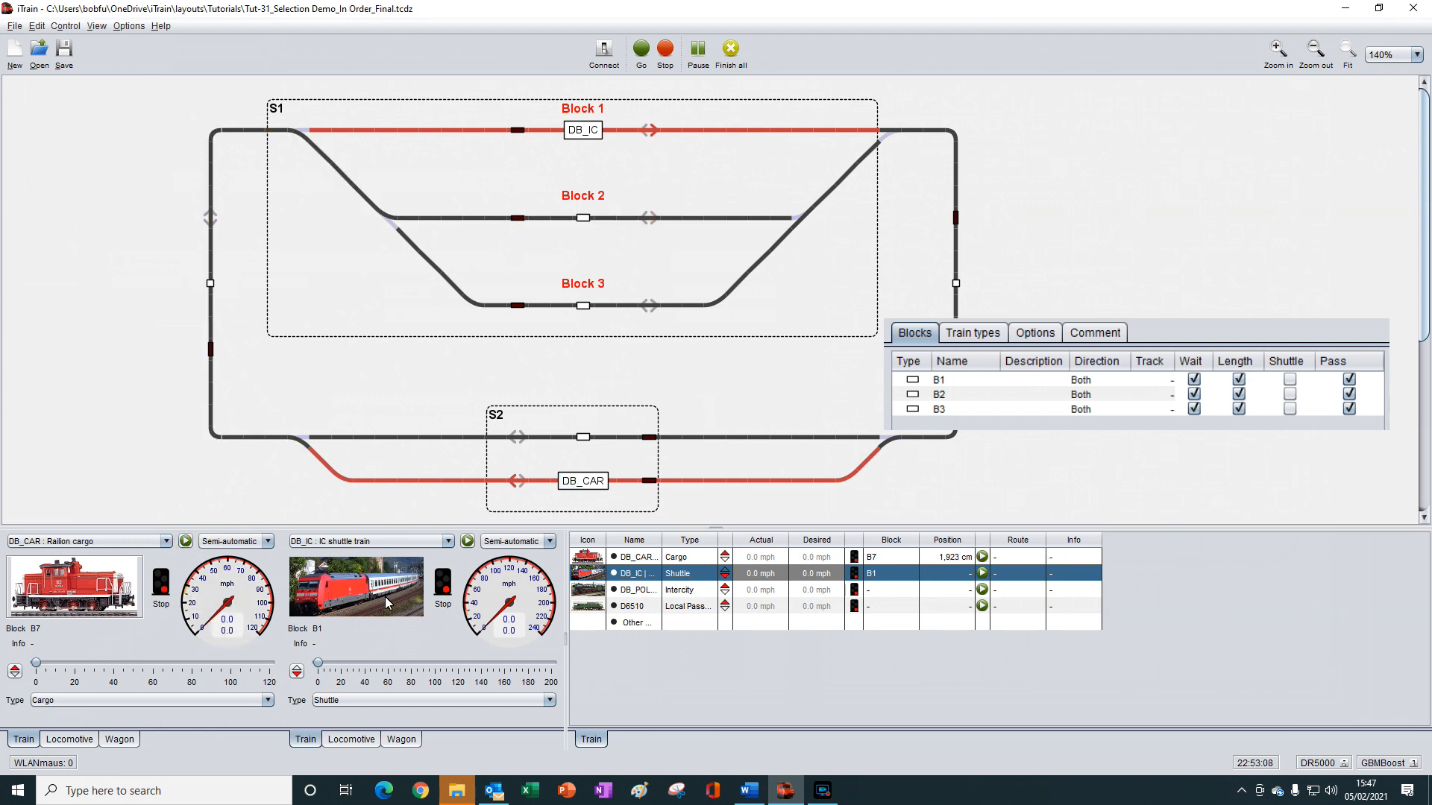
Step: Place the DB_POL train in Block 2, and start and stop DB_CAR to test its route into S1
left_click_drag(594, 597, 584, 223)
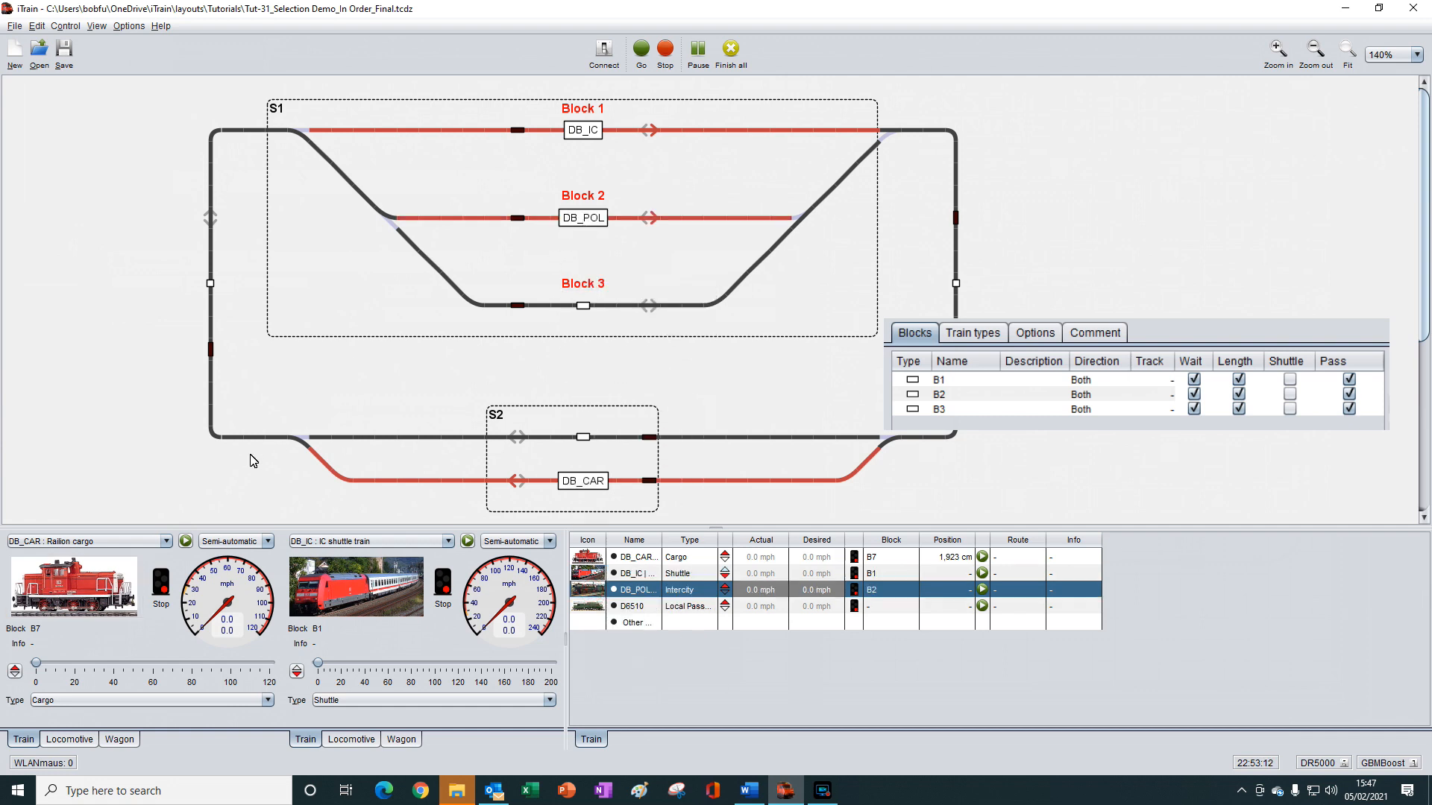
left_click(186, 542)
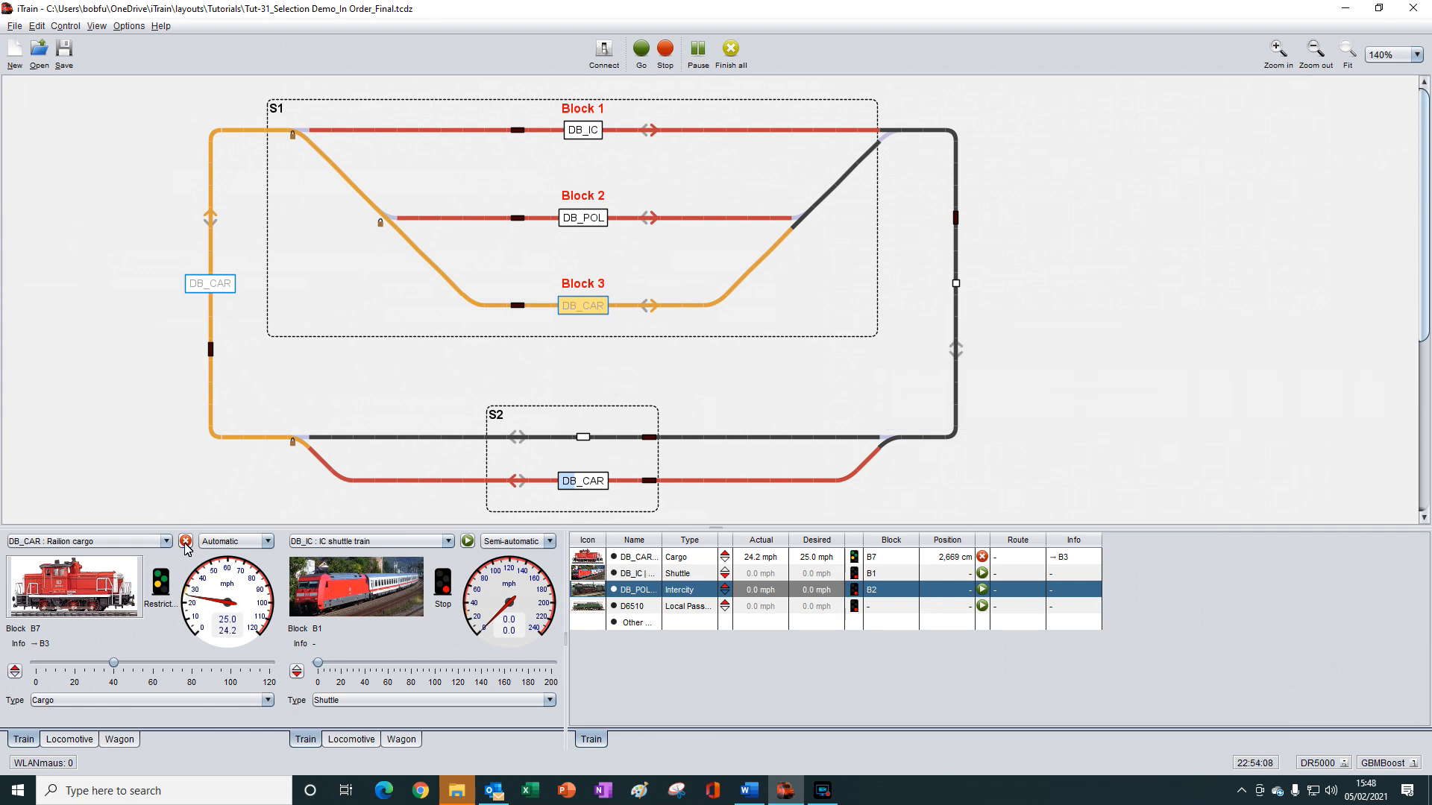
left_click(186, 543)
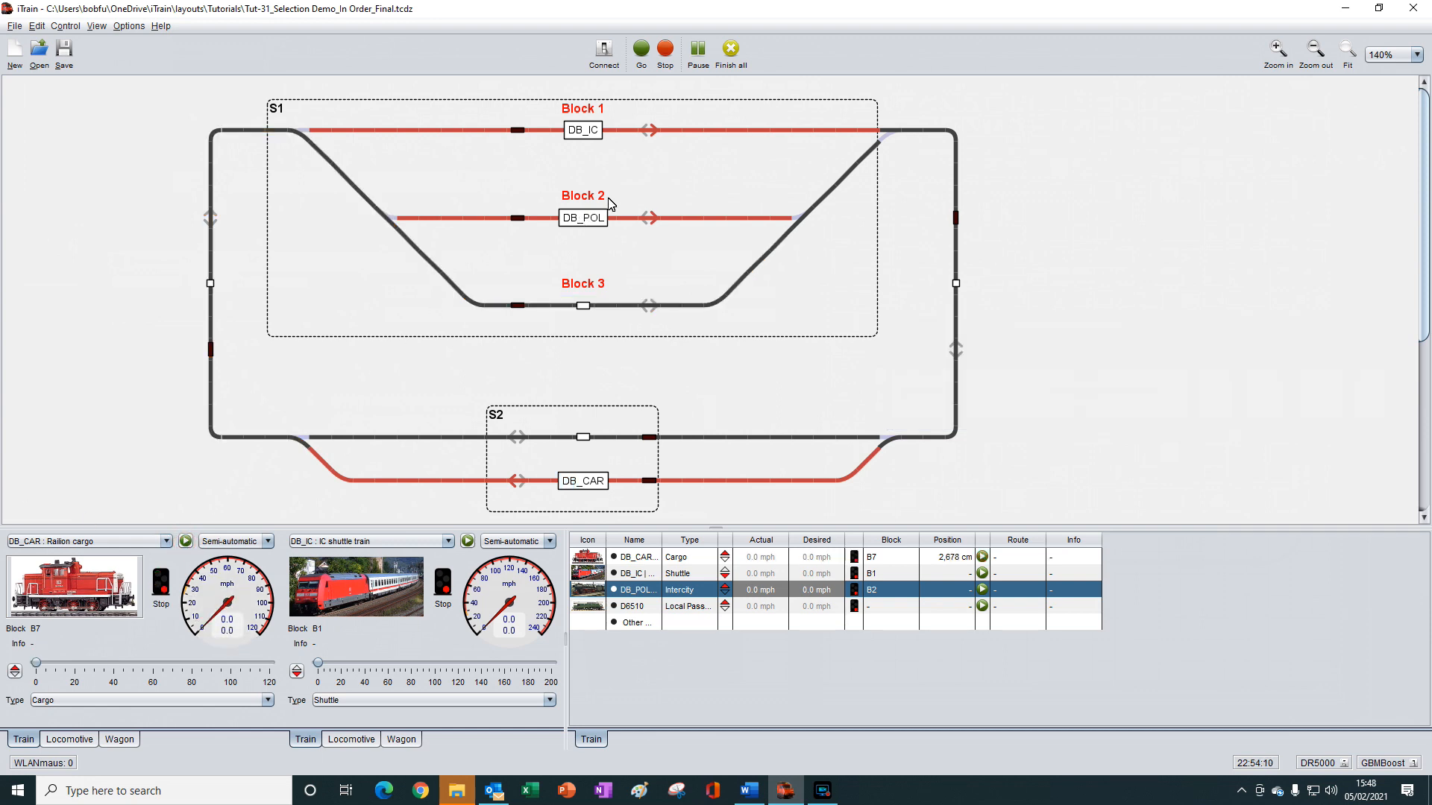
Step: Remove the trains from Blocks 2 and 1, and move B2 above B1 in station S1's block order
left_click(585, 217)
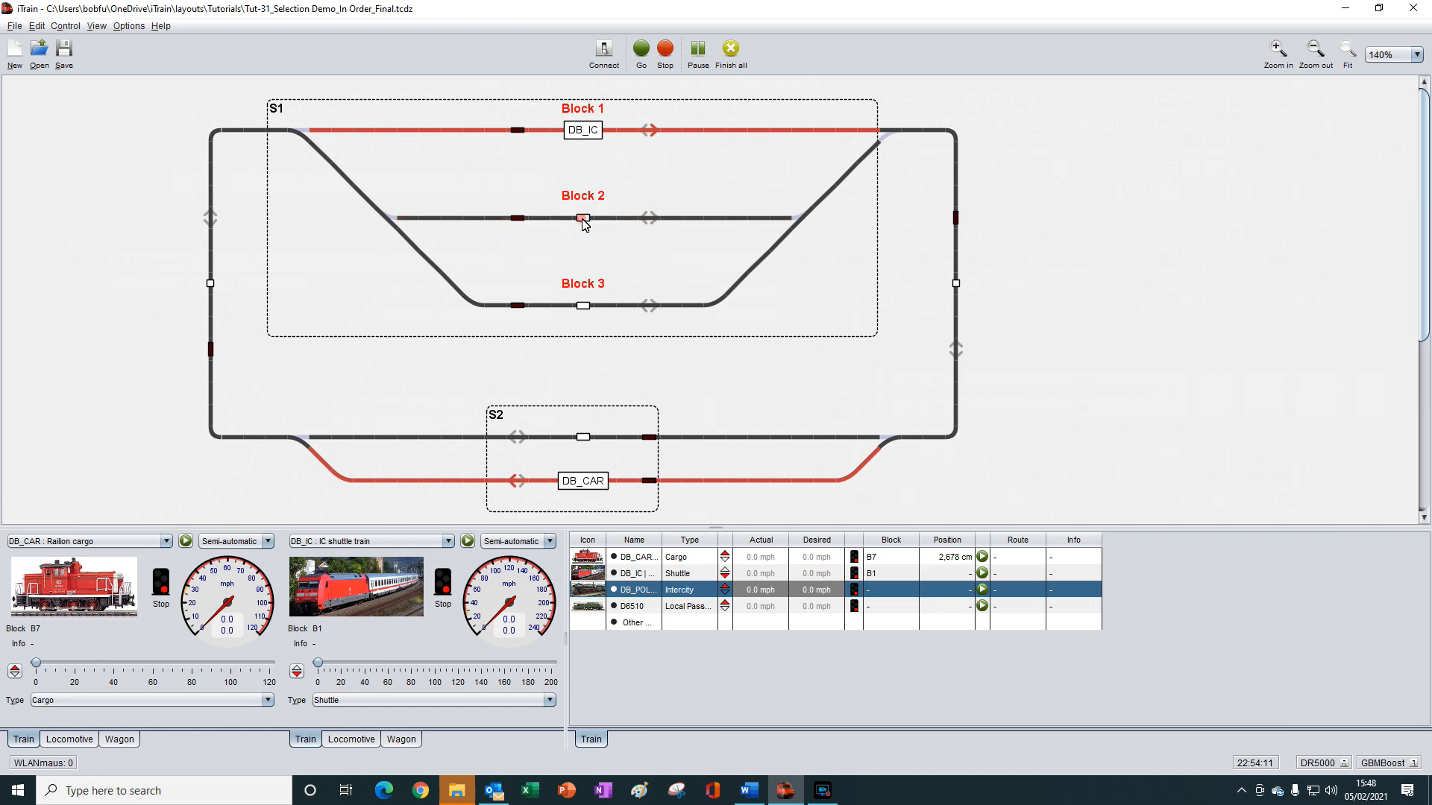
left_click(585, 131)
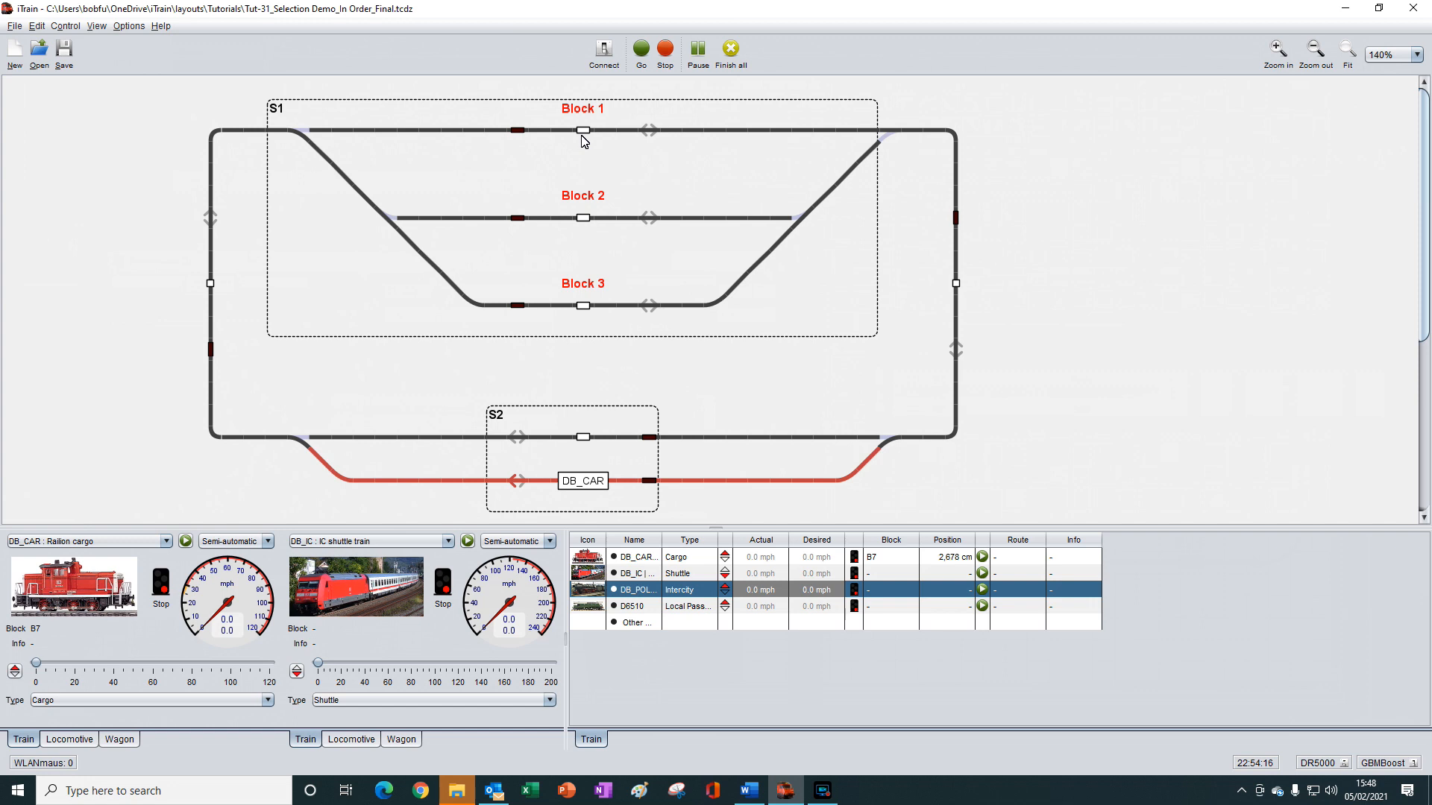
left_click(36, 28)
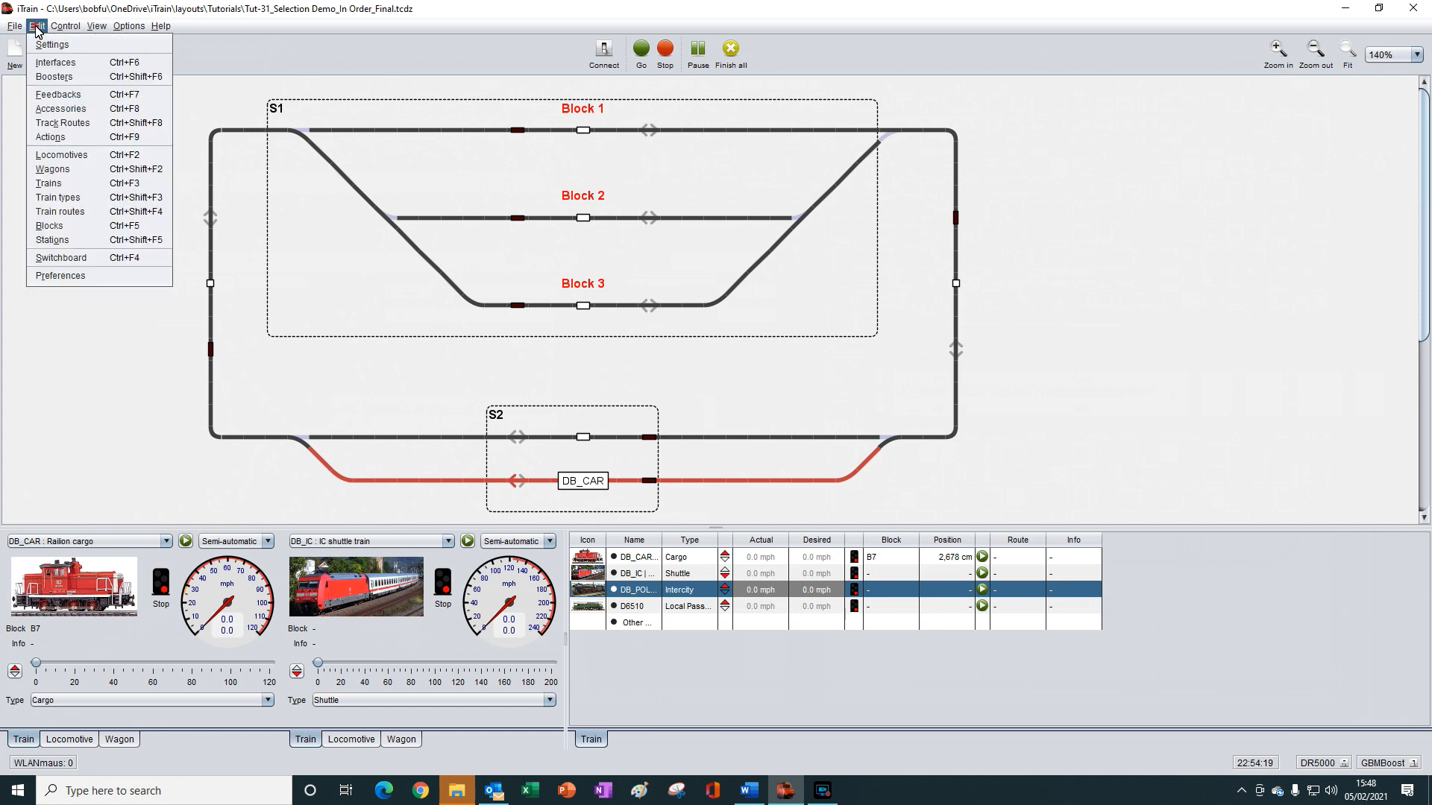
left_click(52, 240)
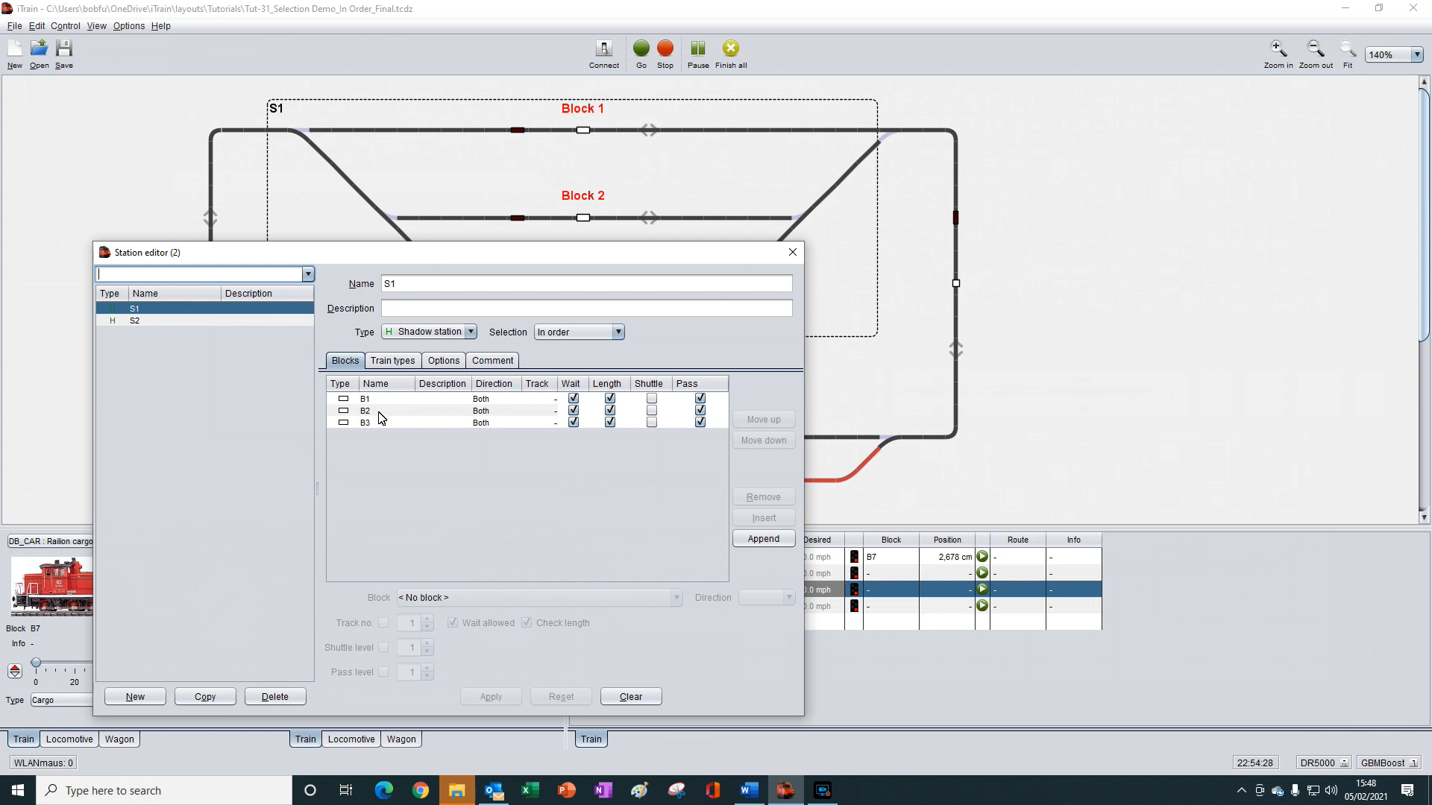
left_click(379, 411)
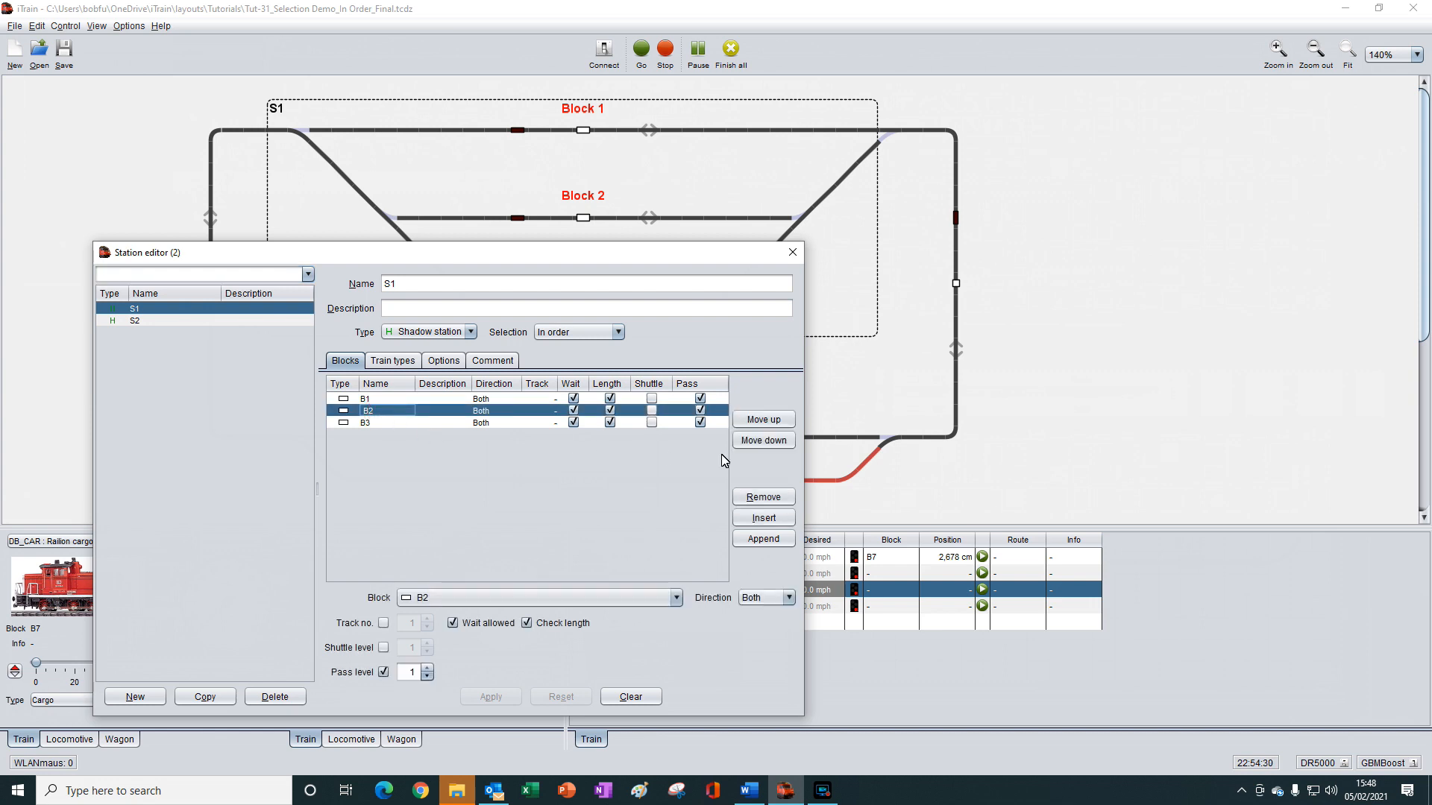
left_click(774, 421)
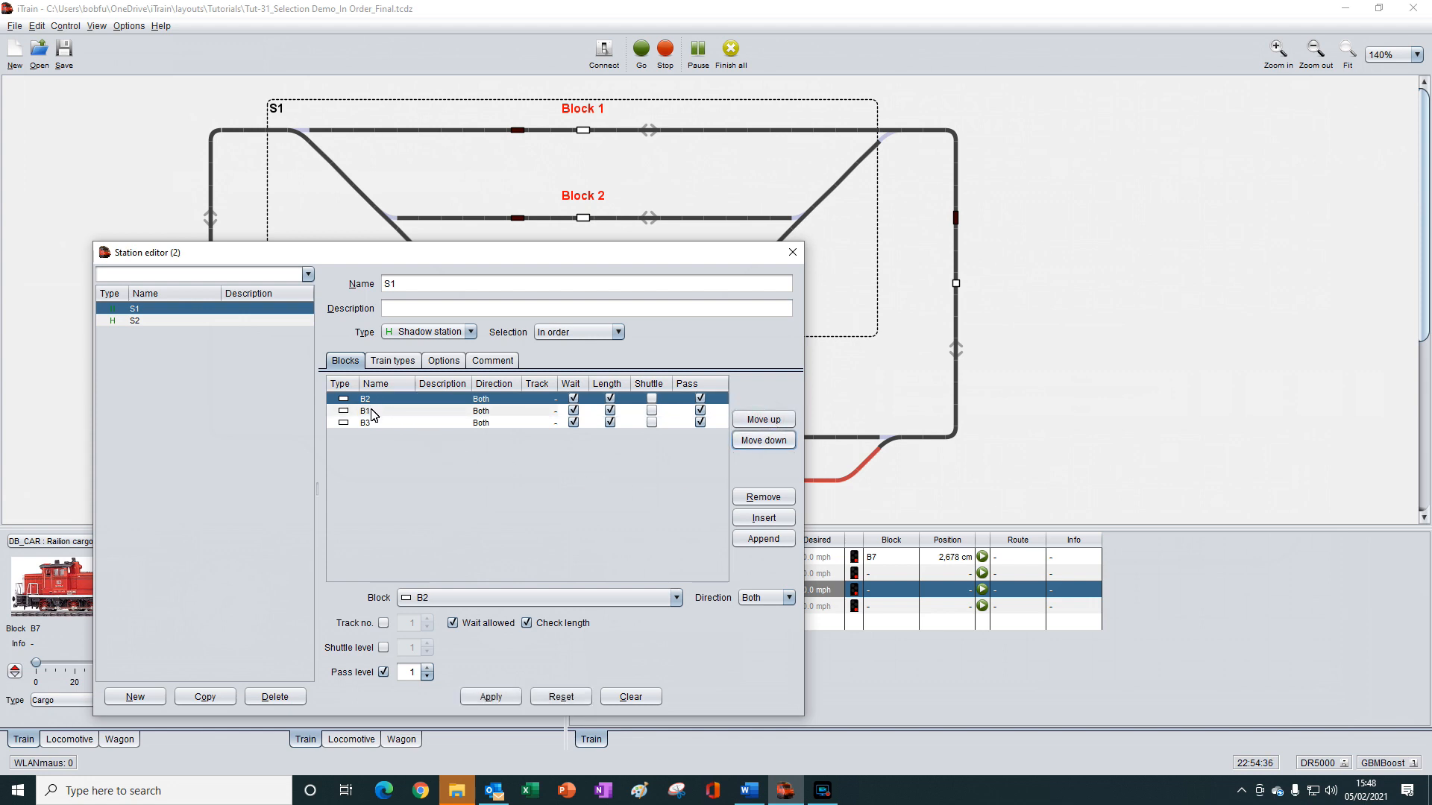
left_click(500, 697)
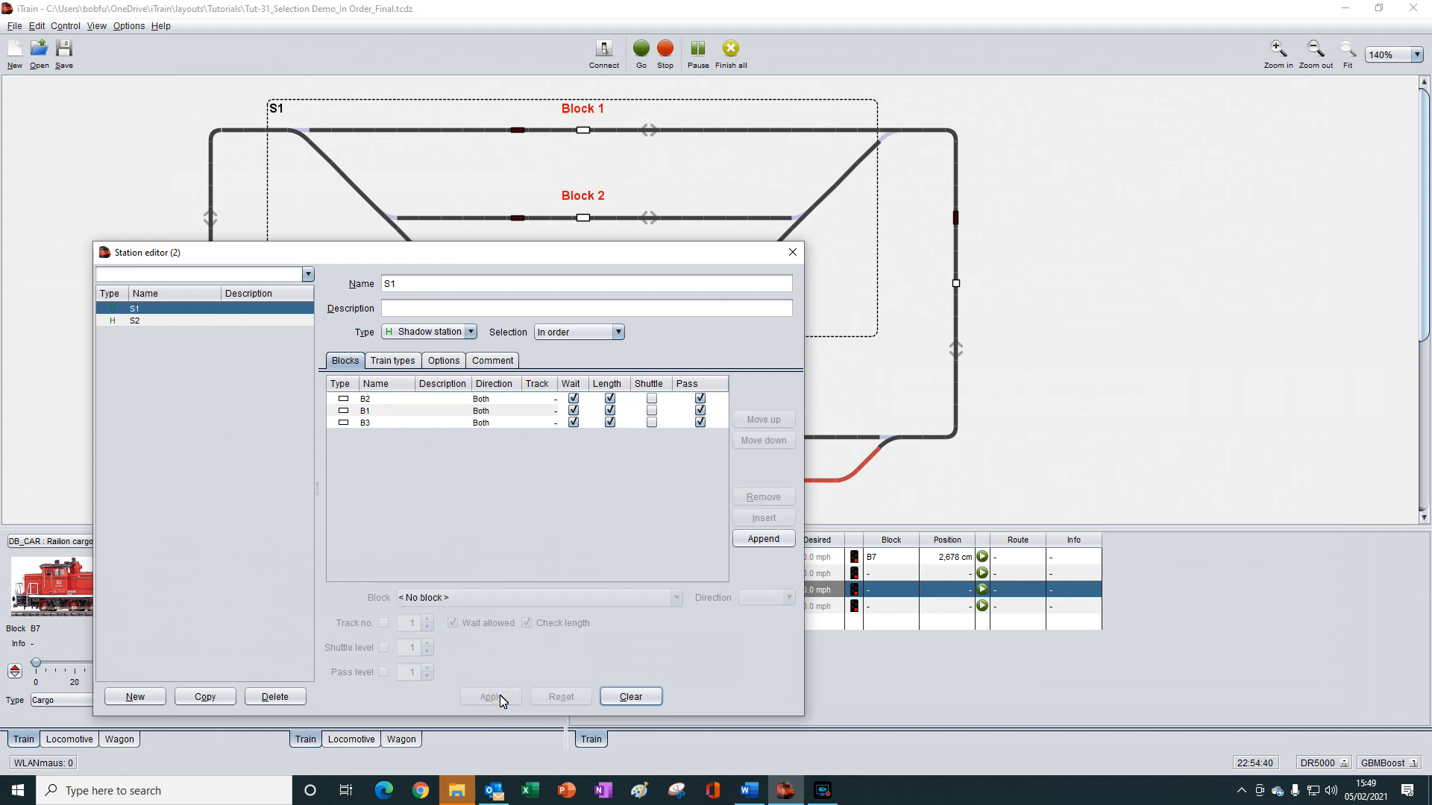
left_click(792, 252)
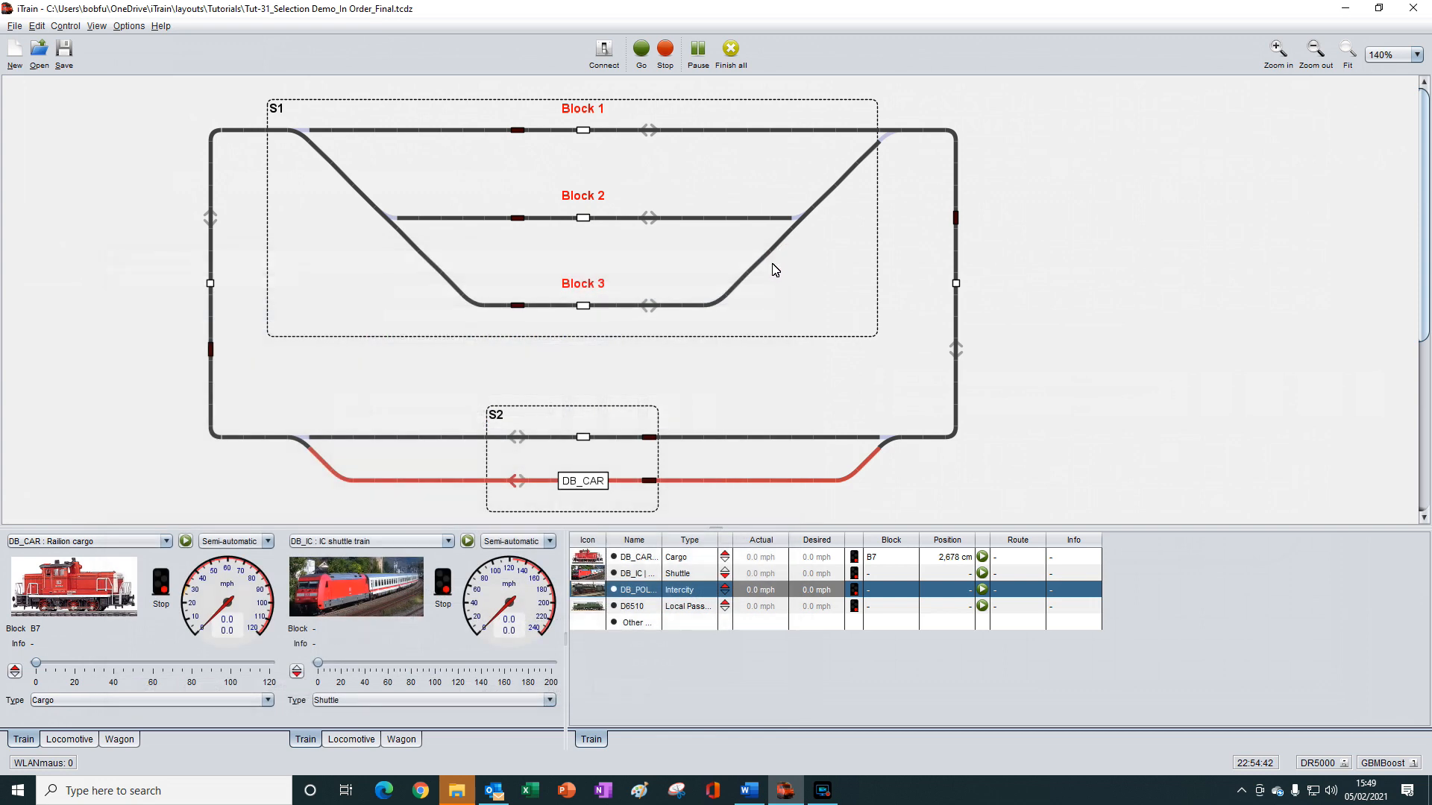
Step: Start and stop DB_CAR repeatedly from S2's lower block to test S1's block choice with B2 first, leaving it stopped
left_click(186, 542)
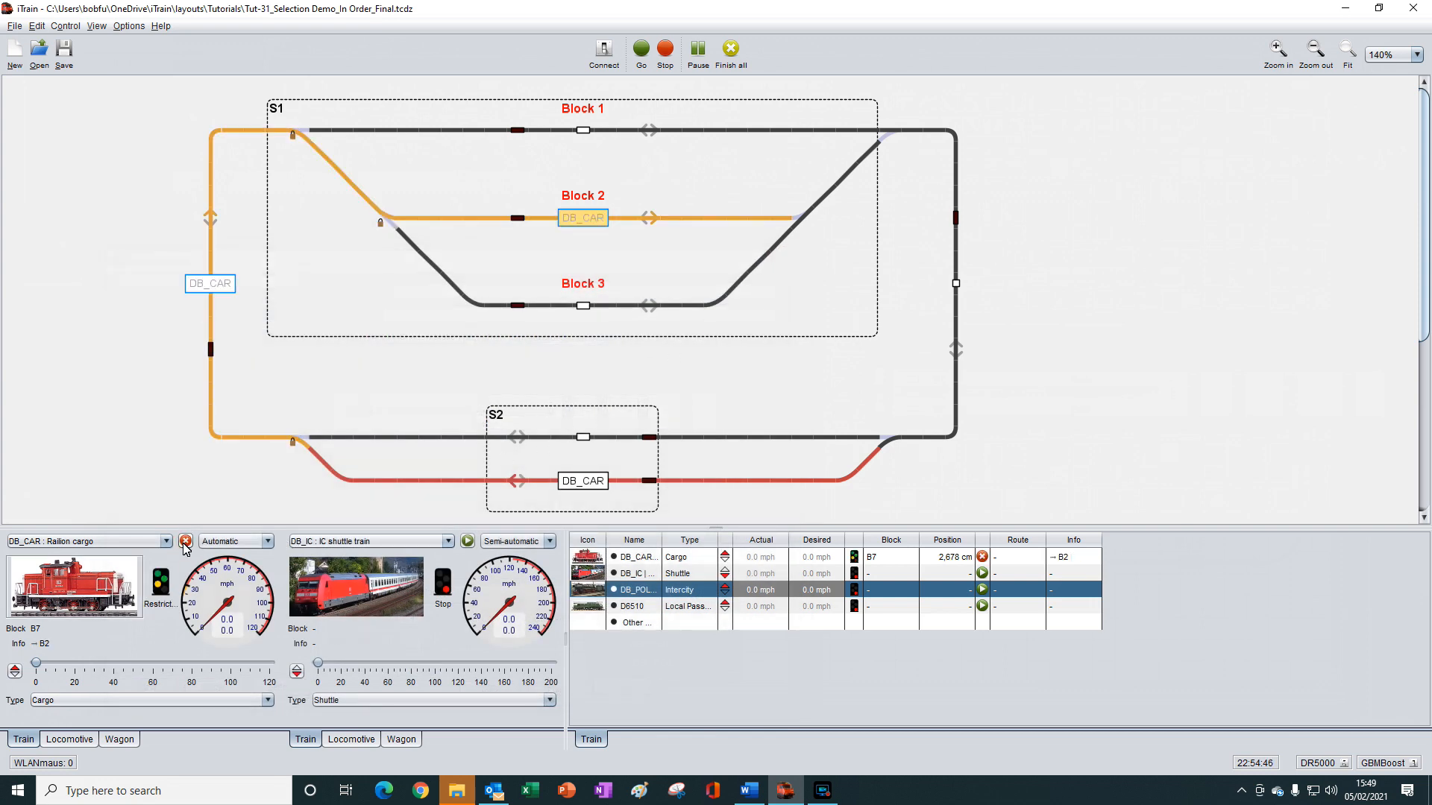
left_click(185, 544)
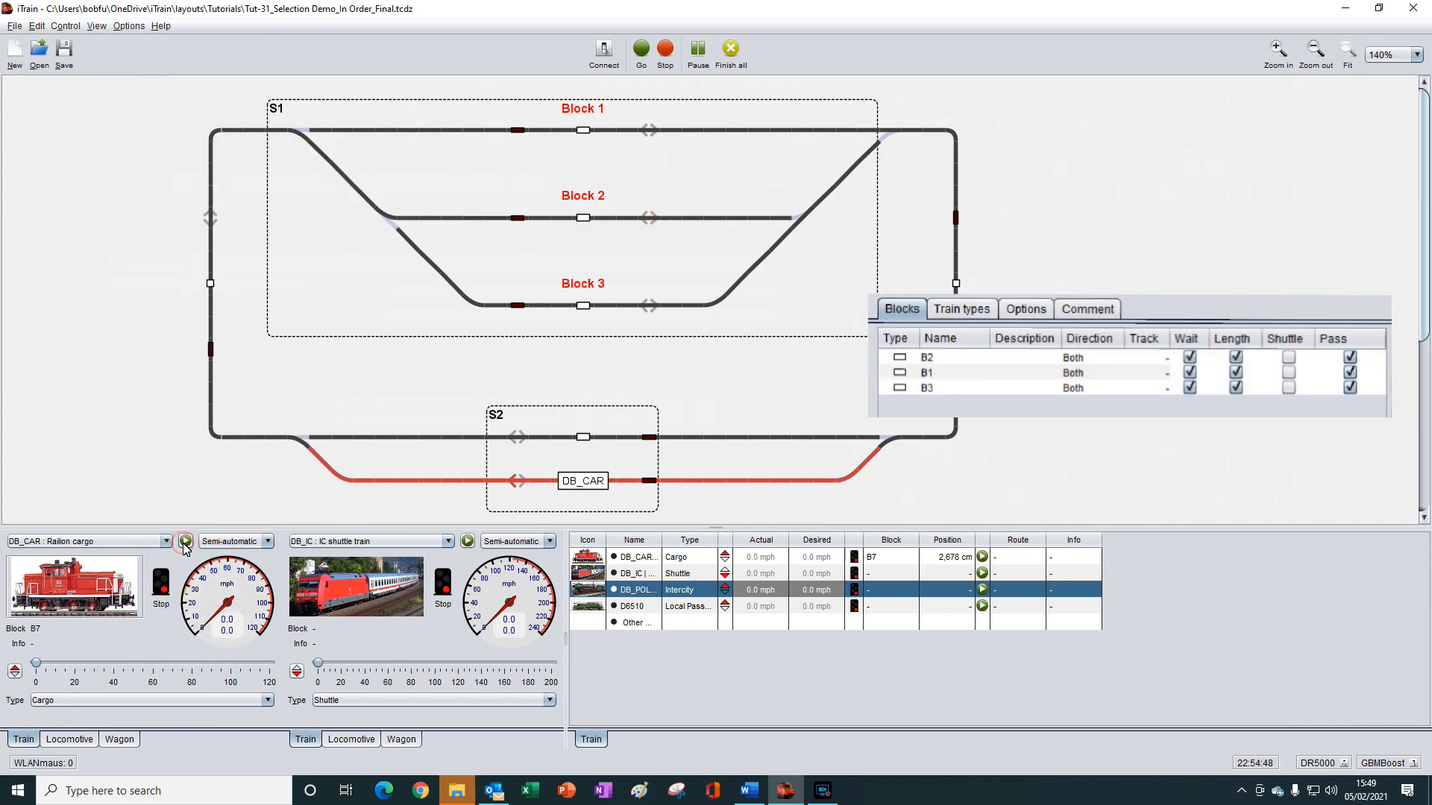
left_click(184, 544)
left_click(186, 542)
left_click(184, 544)
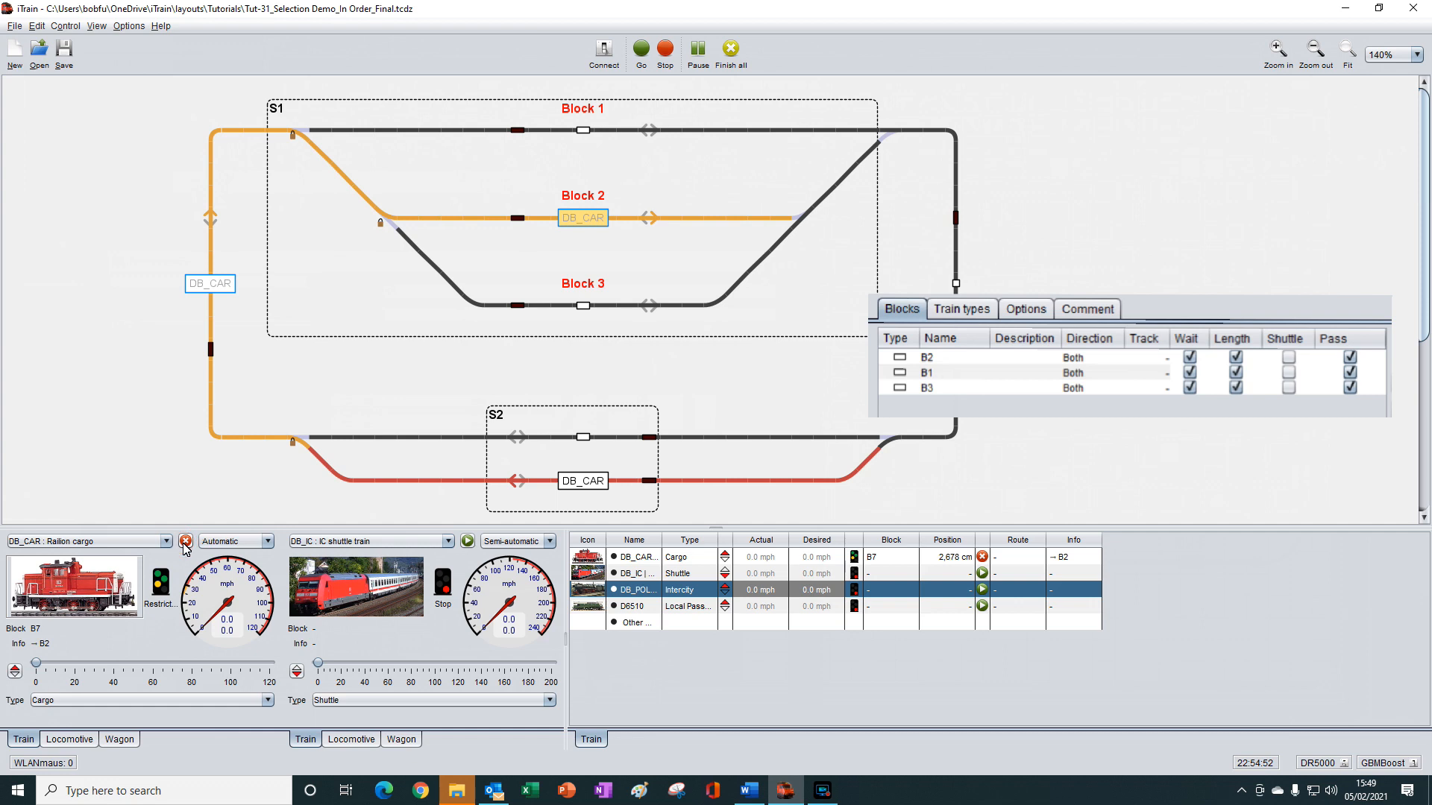
left_click(185, 543)
left_click(185, 543)
left_click(185, 544)
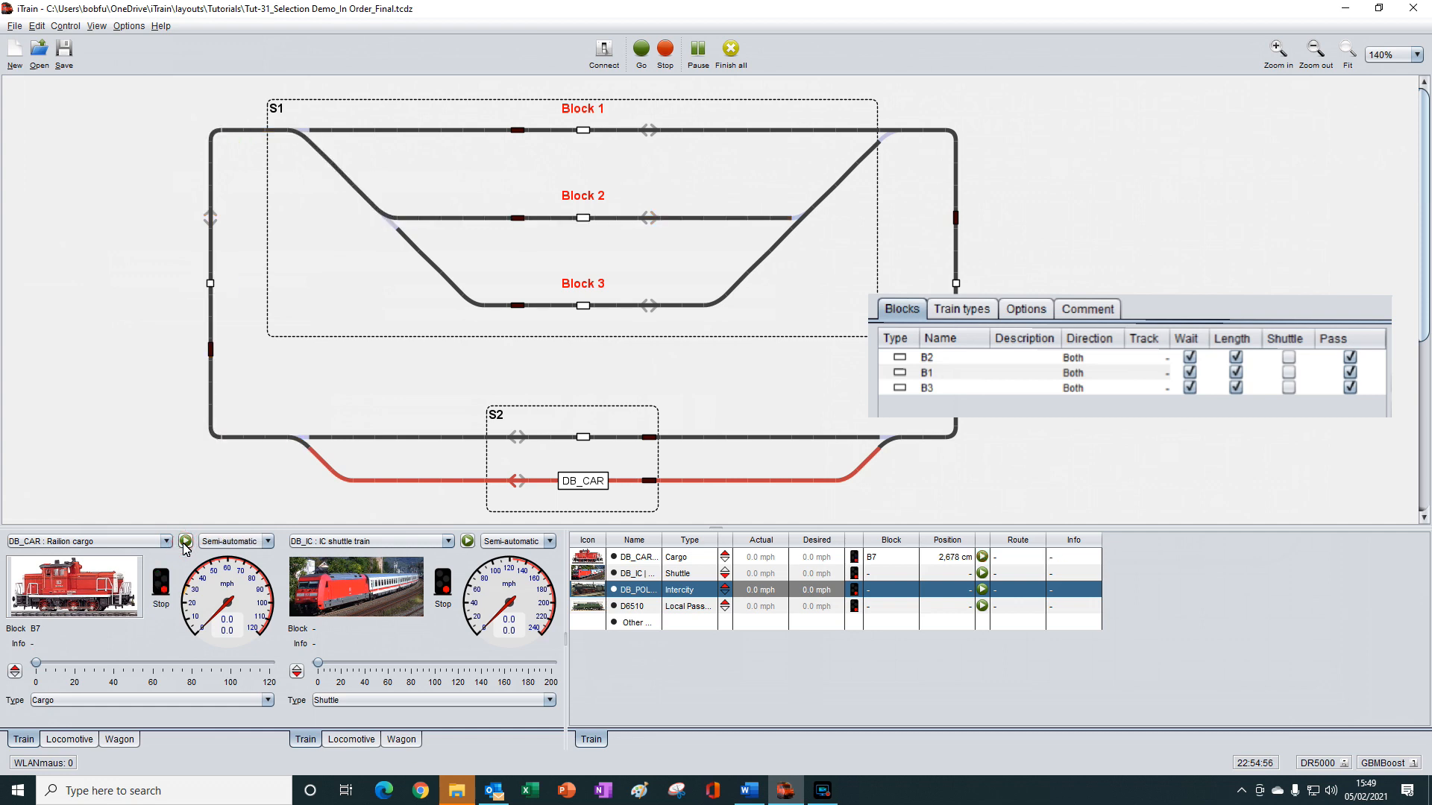
left_click(185, 543)
left_click(184, 544)
Step: Place the DB_IC train in Block 2, and start and stop DB_CAR to test its route into S1
left_click_drag(591, 573, 586, 222)
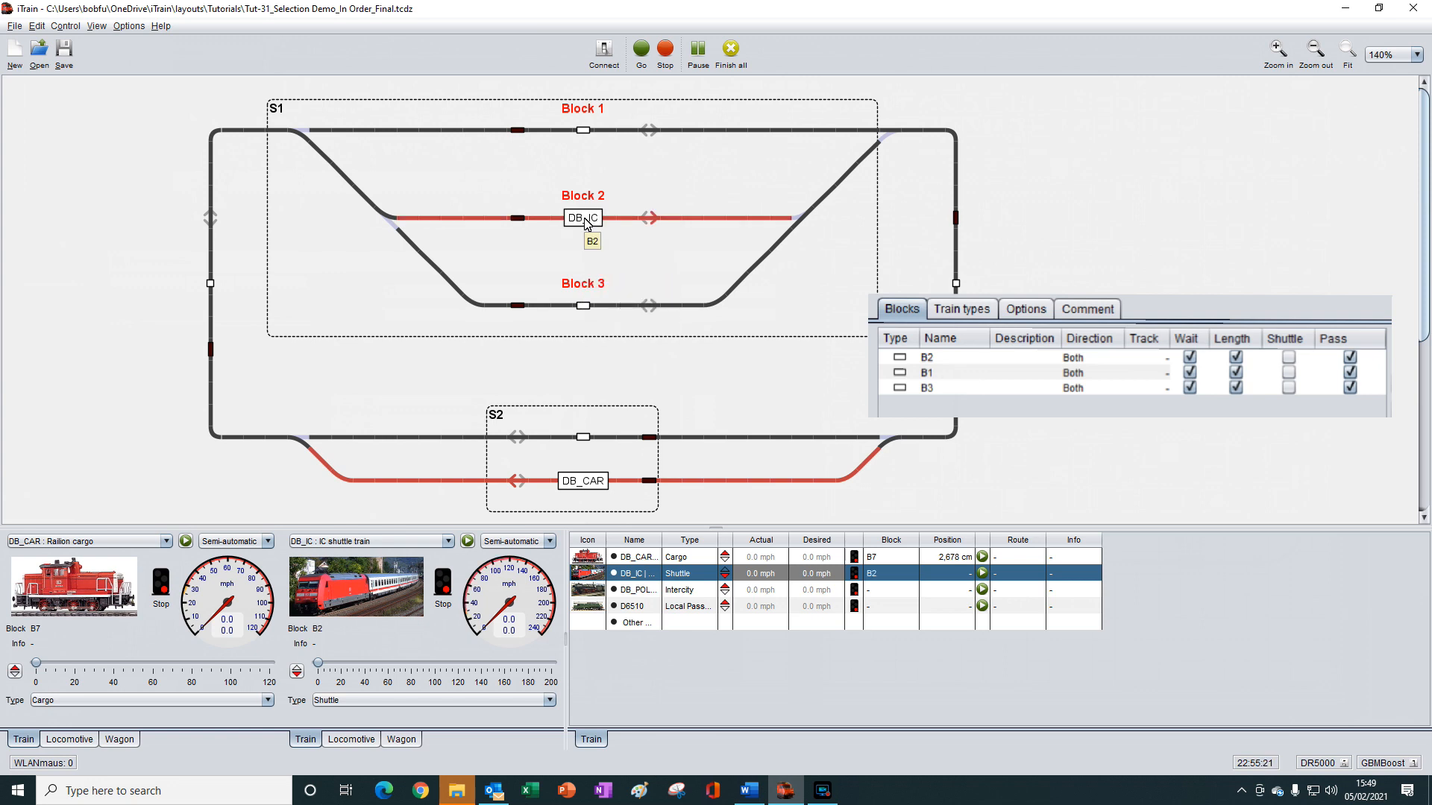
left_click(186, 543)
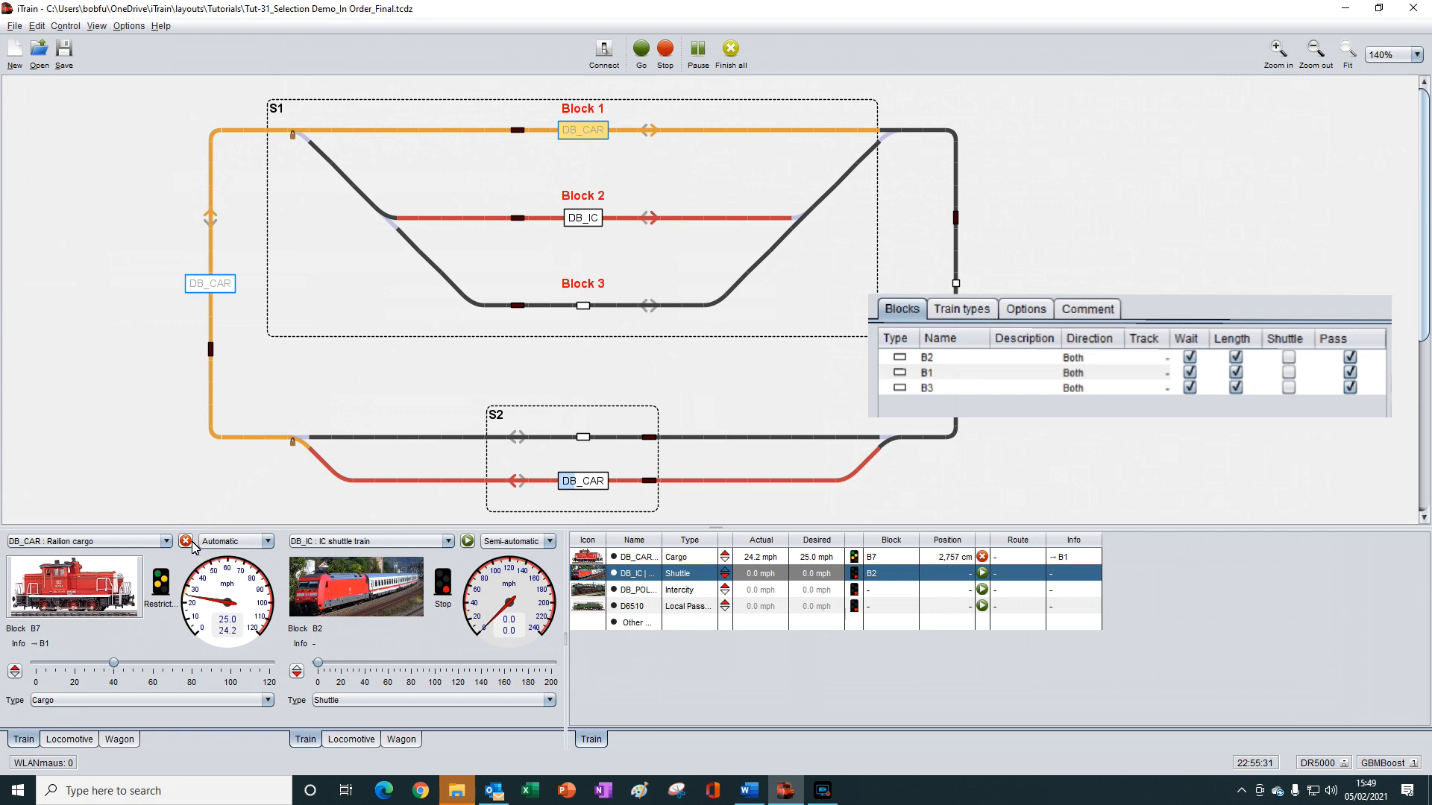
left_click(186, 541)
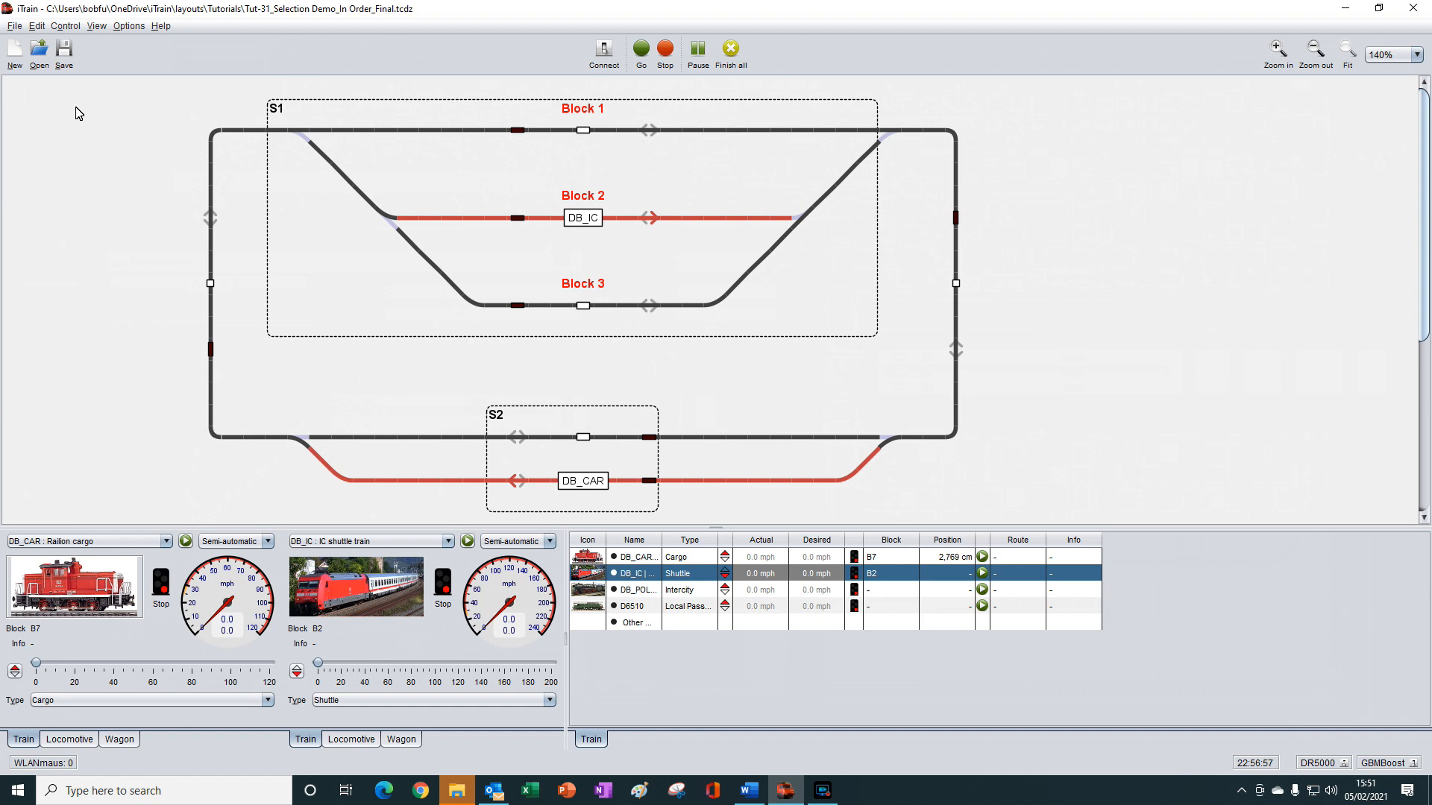
Step: Disallow waiting in block B1 of station S1, and start and stop DB_CAR to test its route with DB_IC in Block 2
left_click(37, 27)
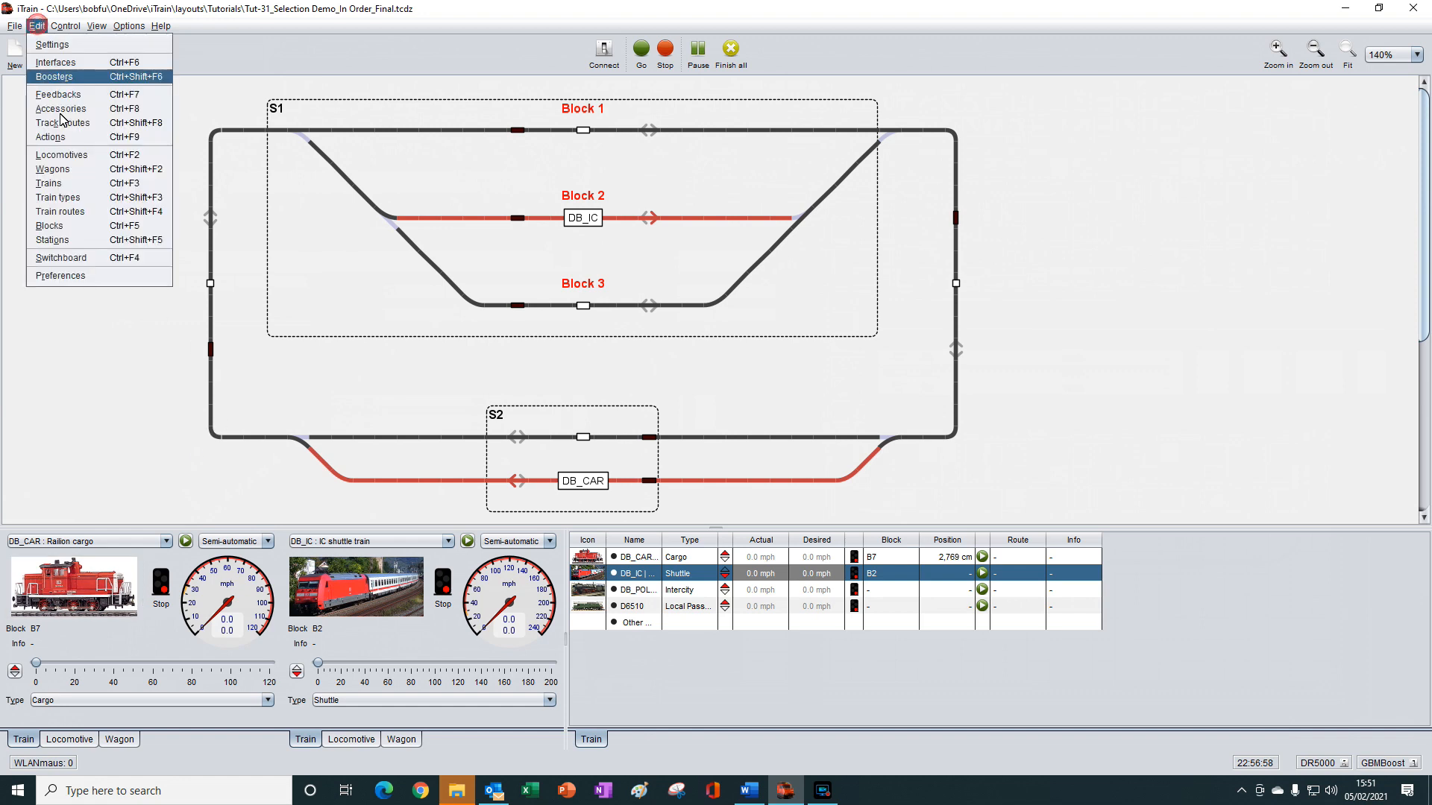
left_click(60, 240)
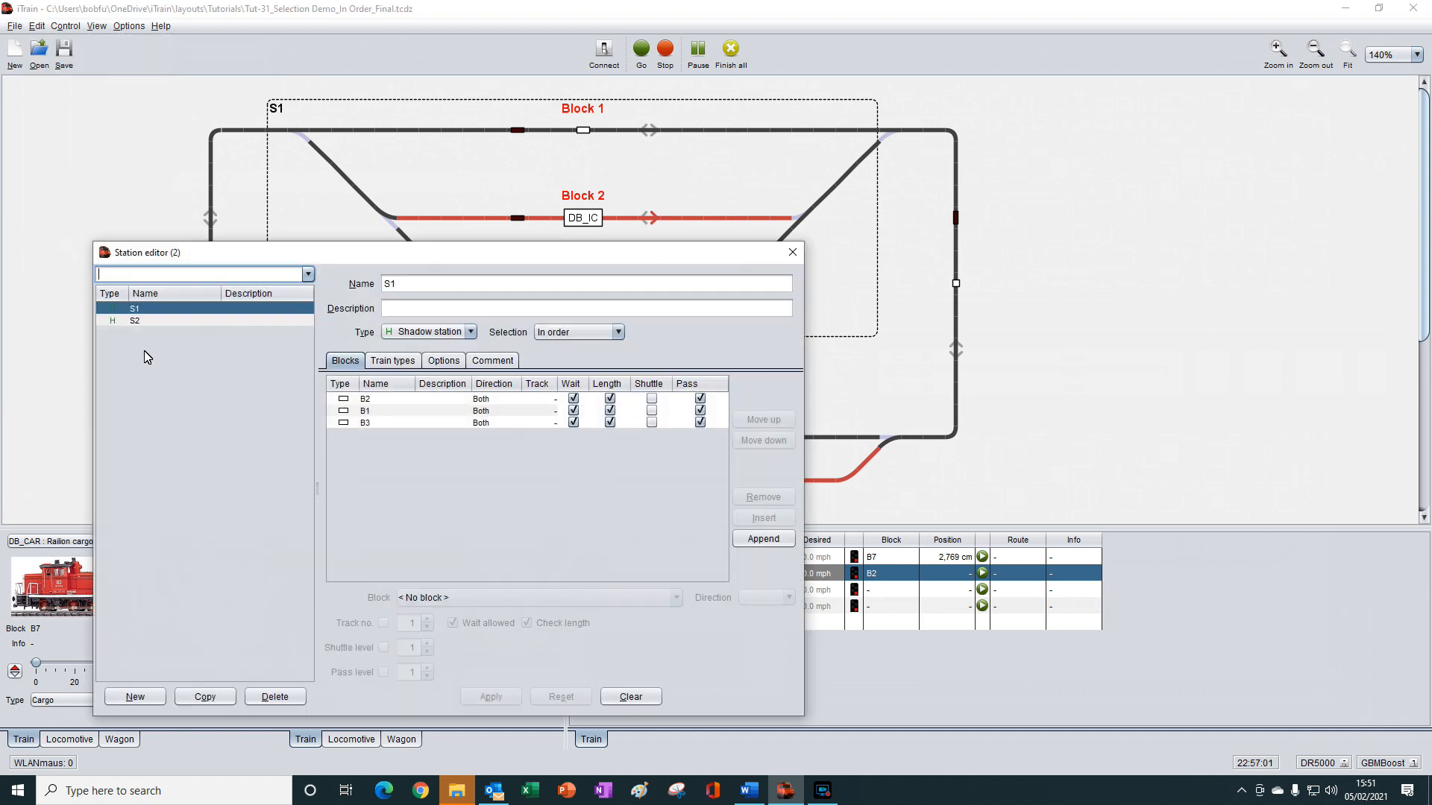
left_click(572, 411)
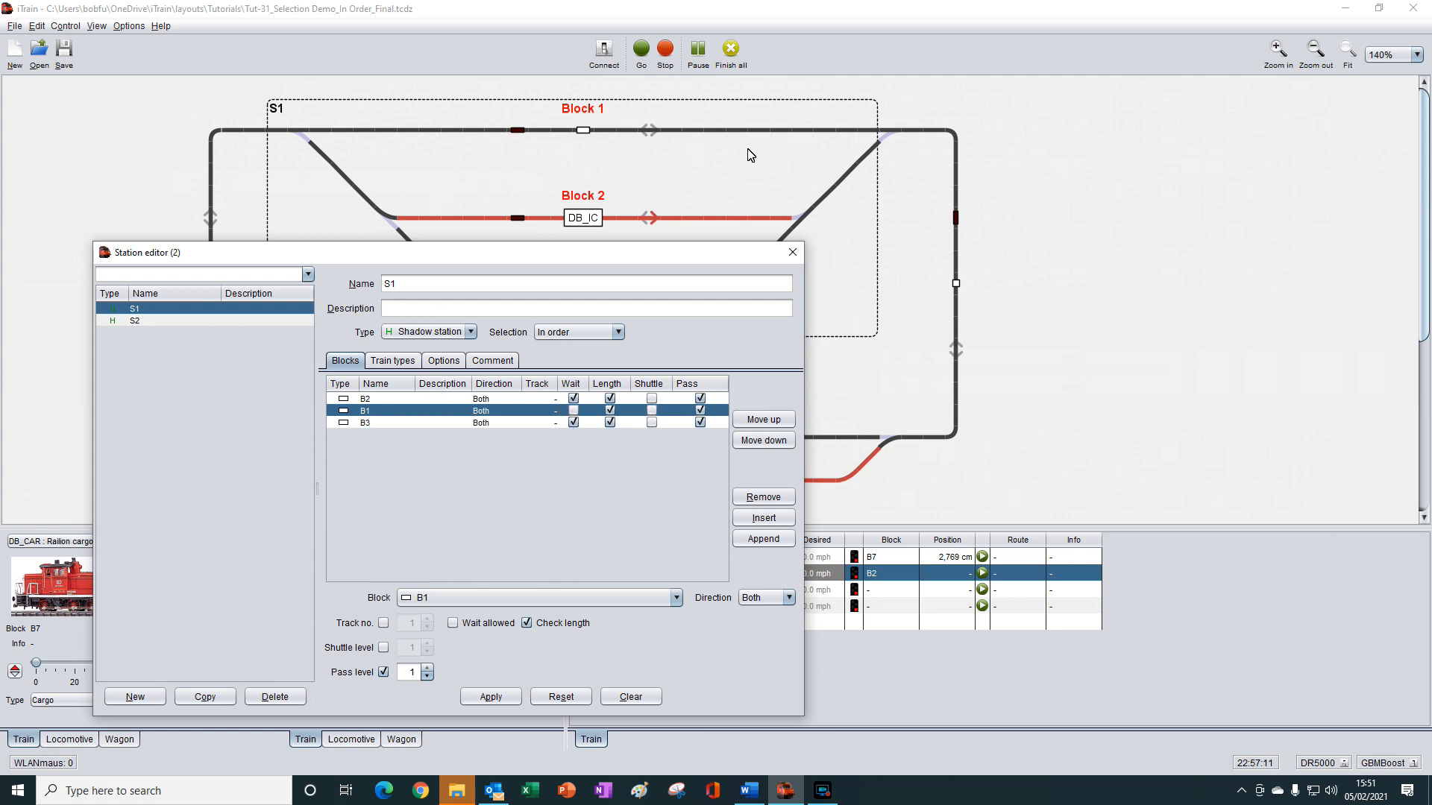
left_click(488, 698)
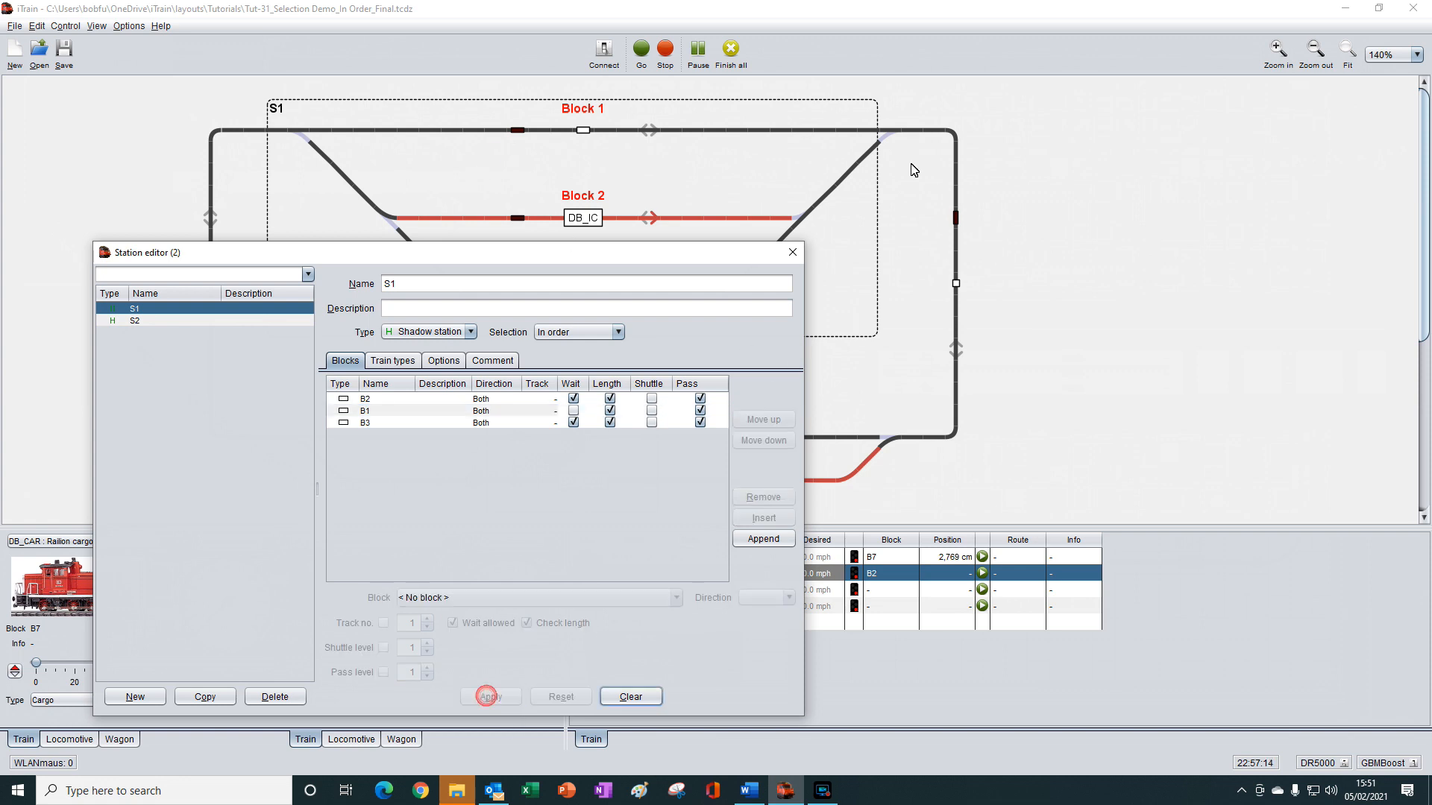
left_click(792, 253)
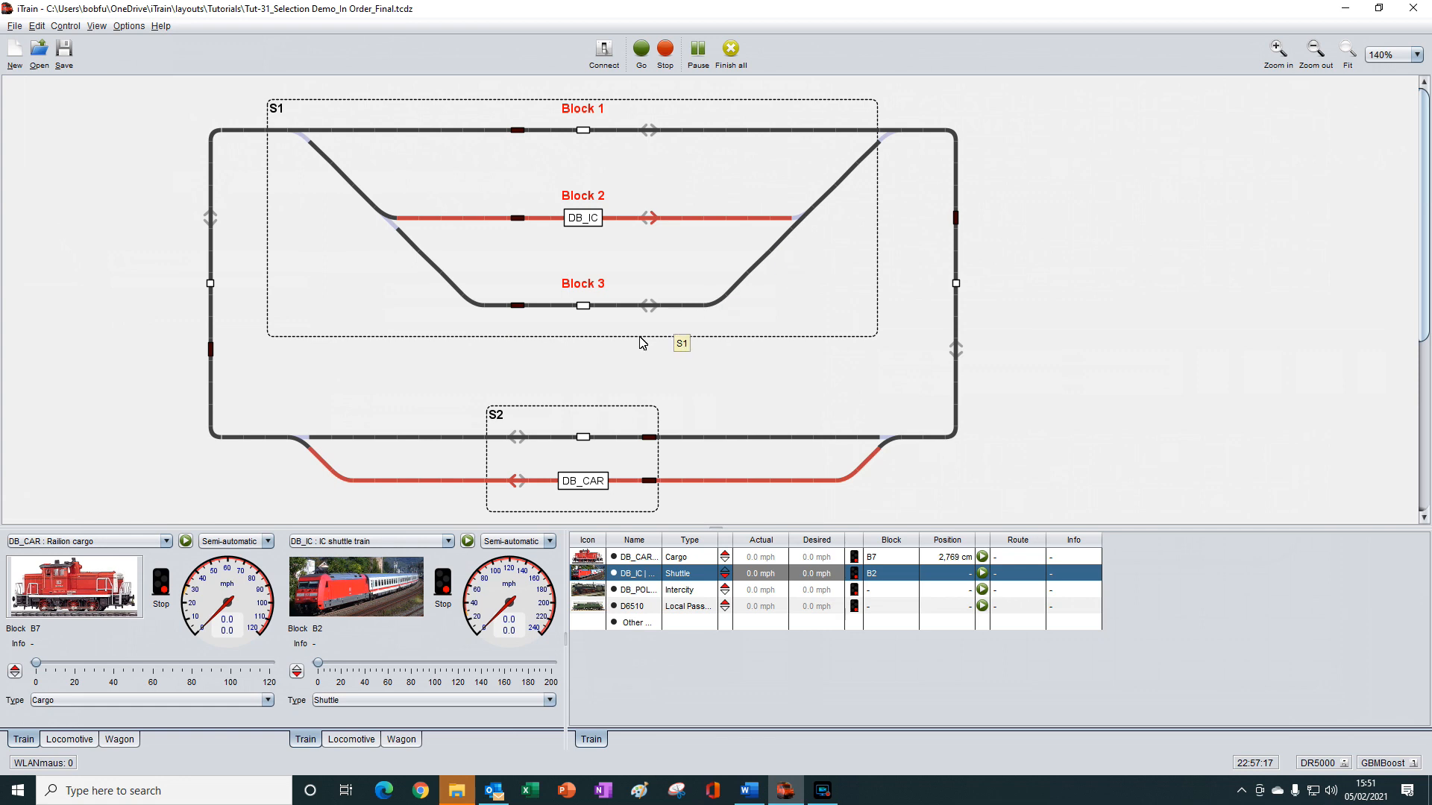
left_click(185, 541)
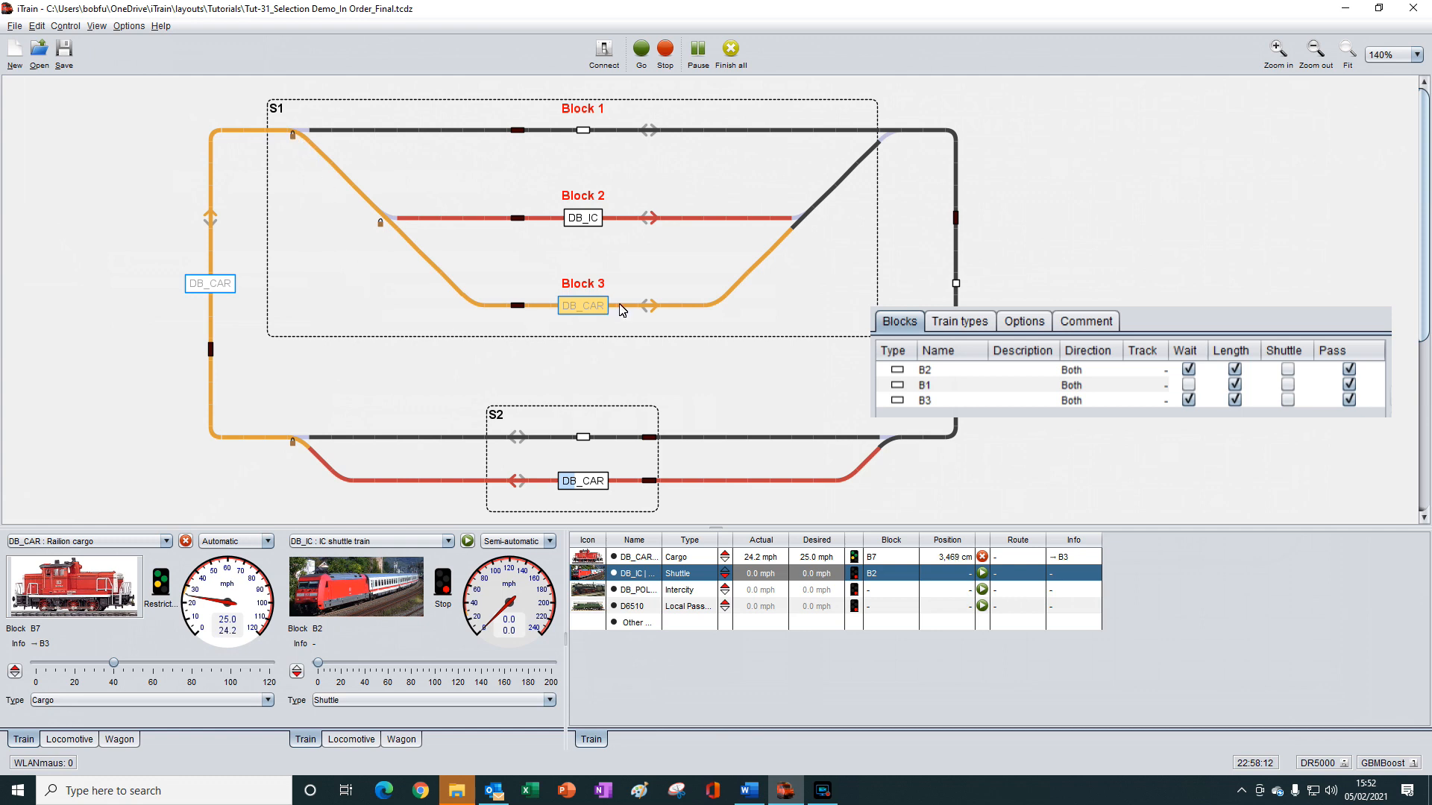
left_click(186, 542)
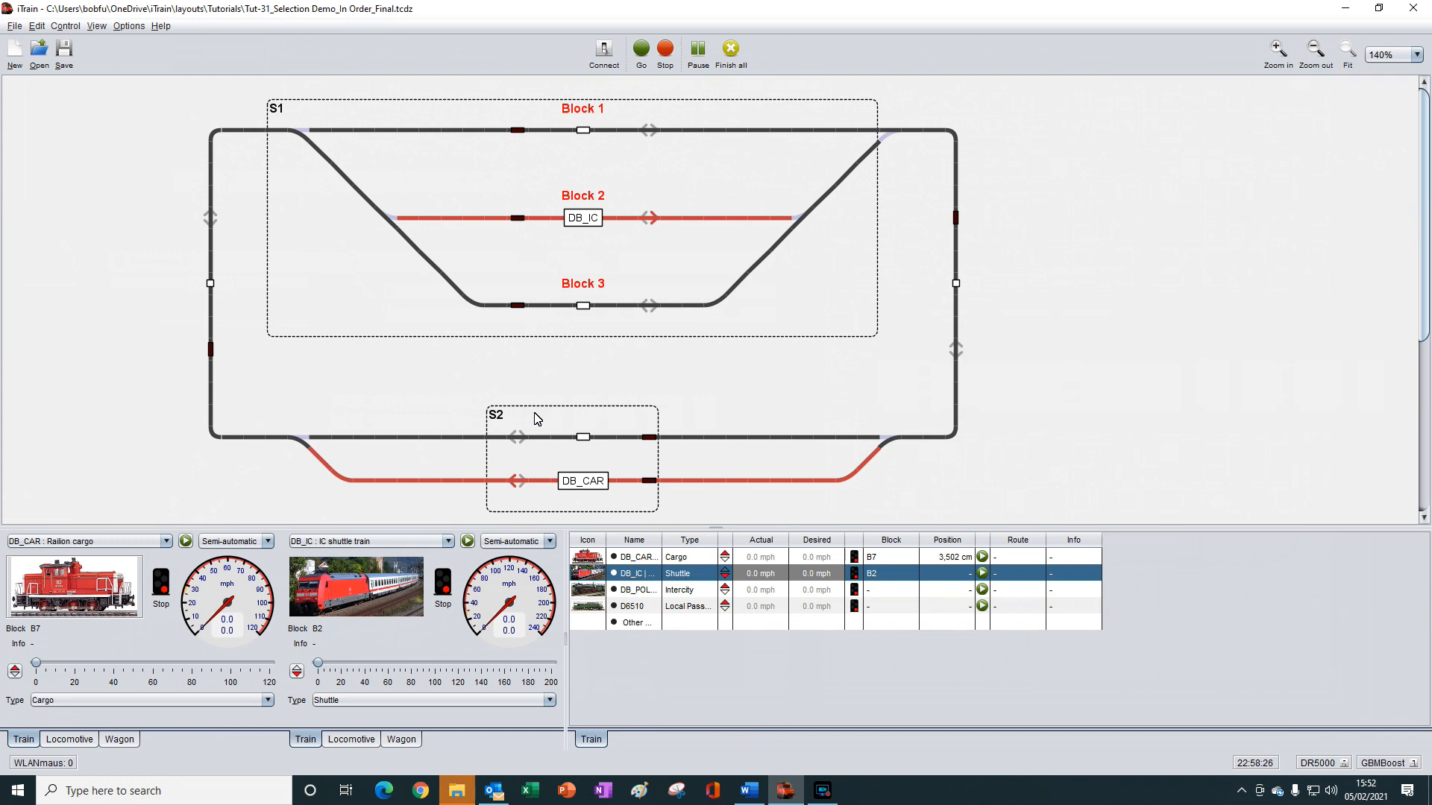
Step: Disallow waiting in block B3 of station S1 and apply the change
left_click(36, 26)
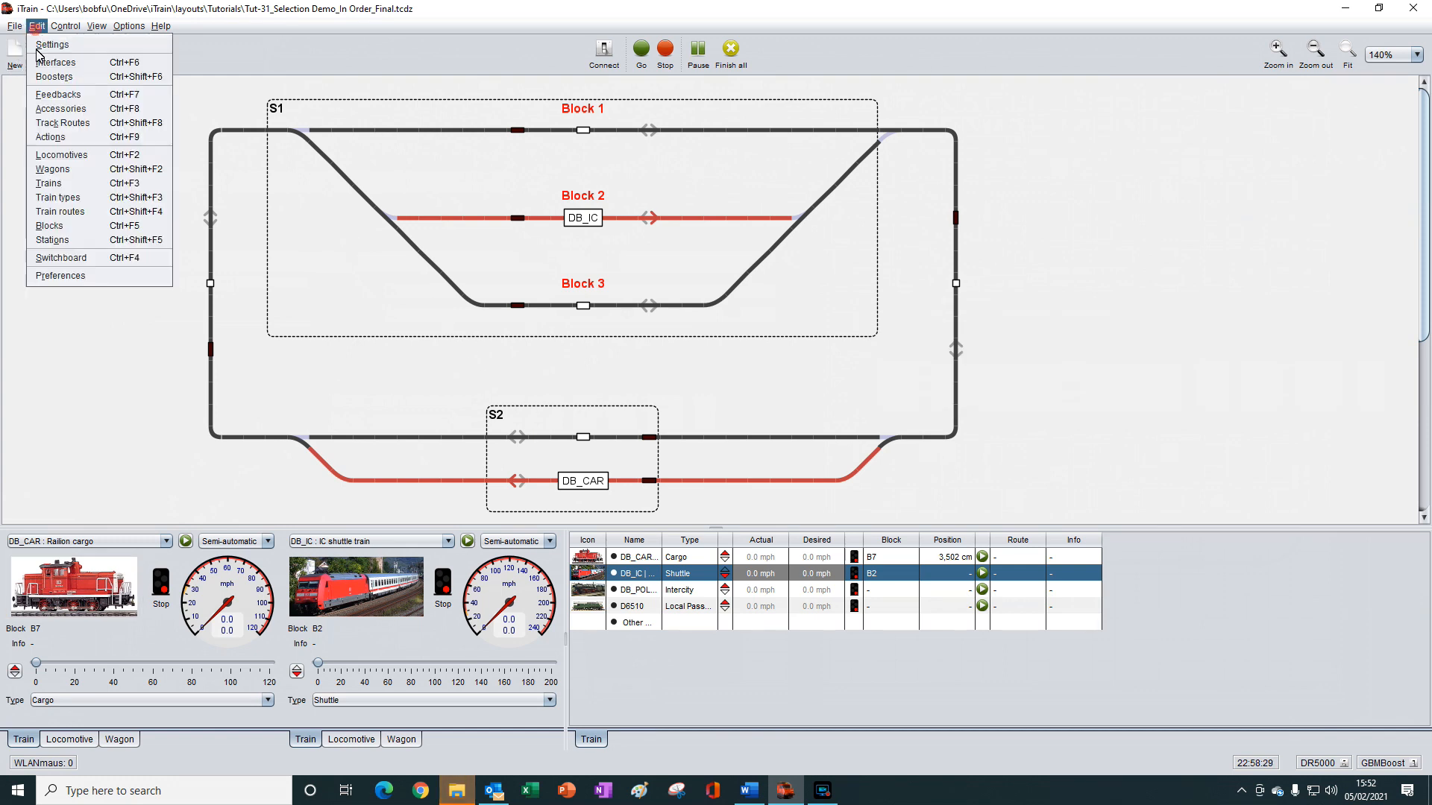
left_click(52, 240)
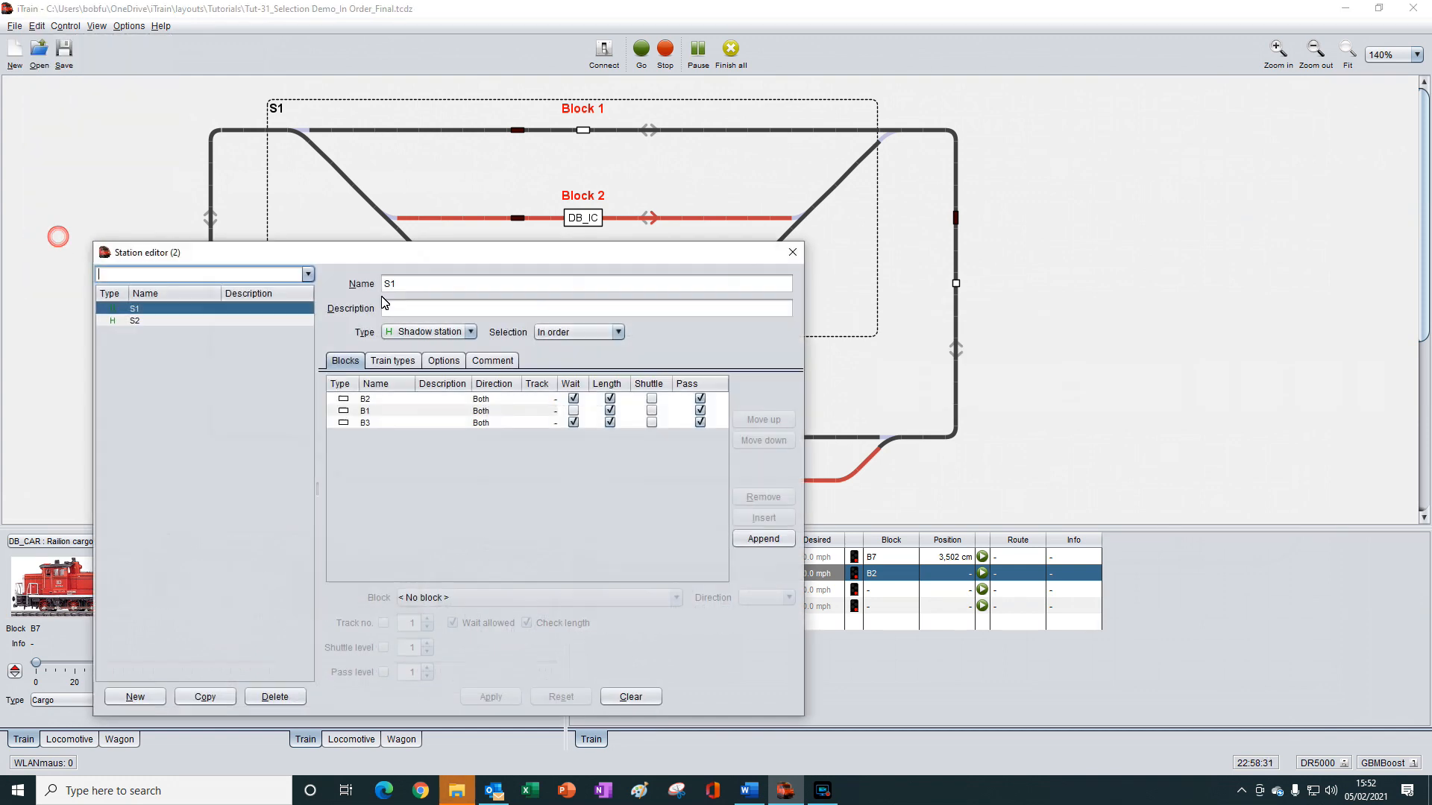
left_click(574, 423)
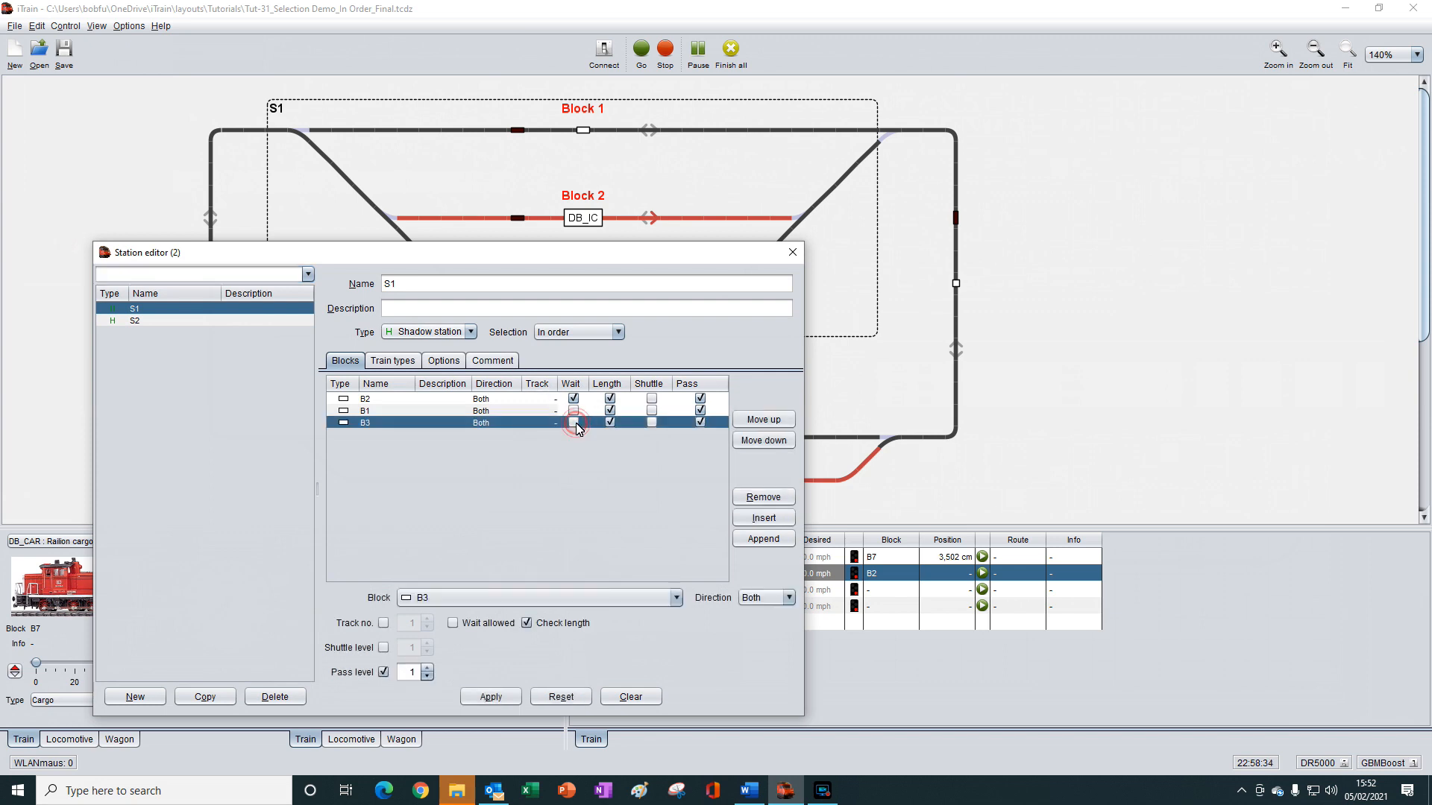
left_click(492, 697)
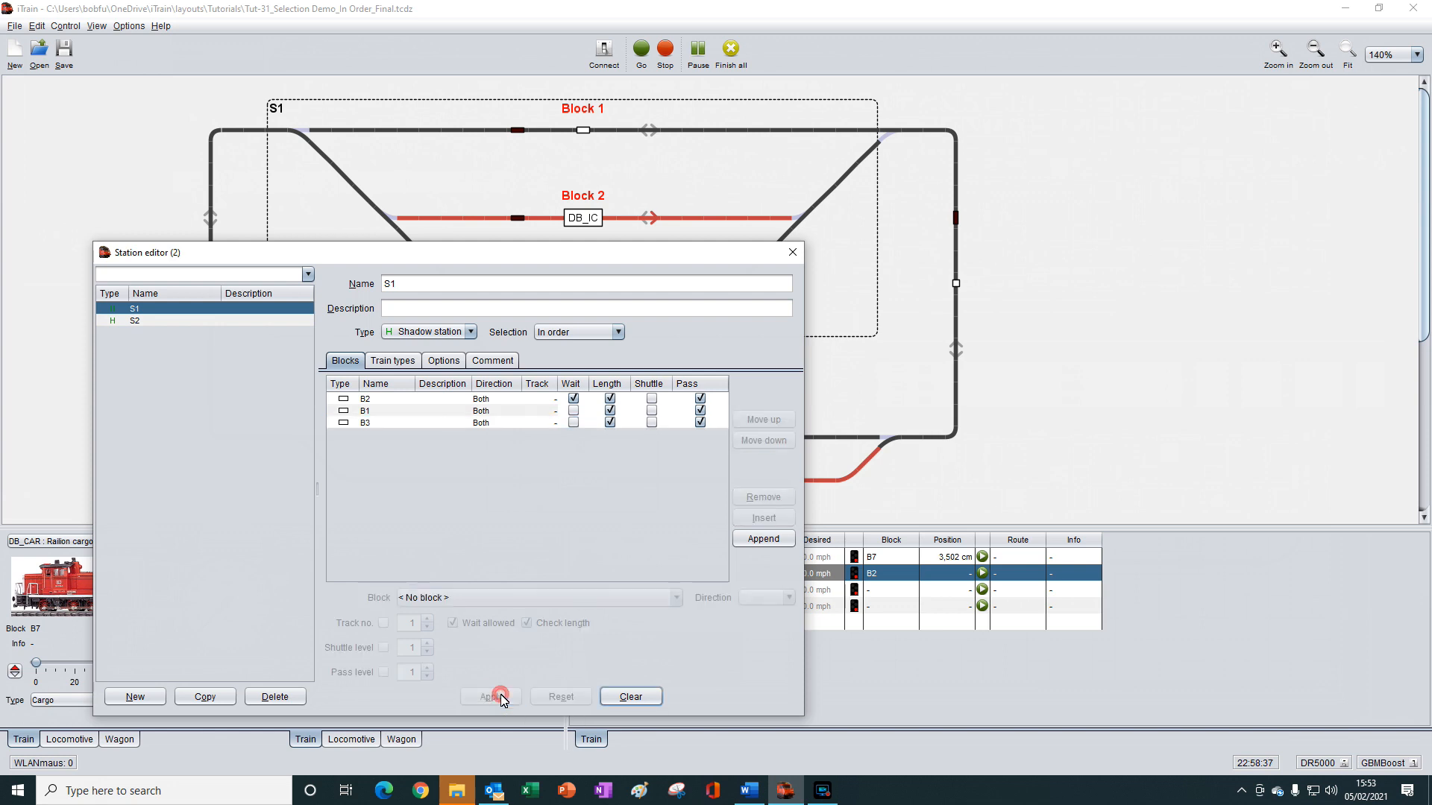
left_click(793, 252)
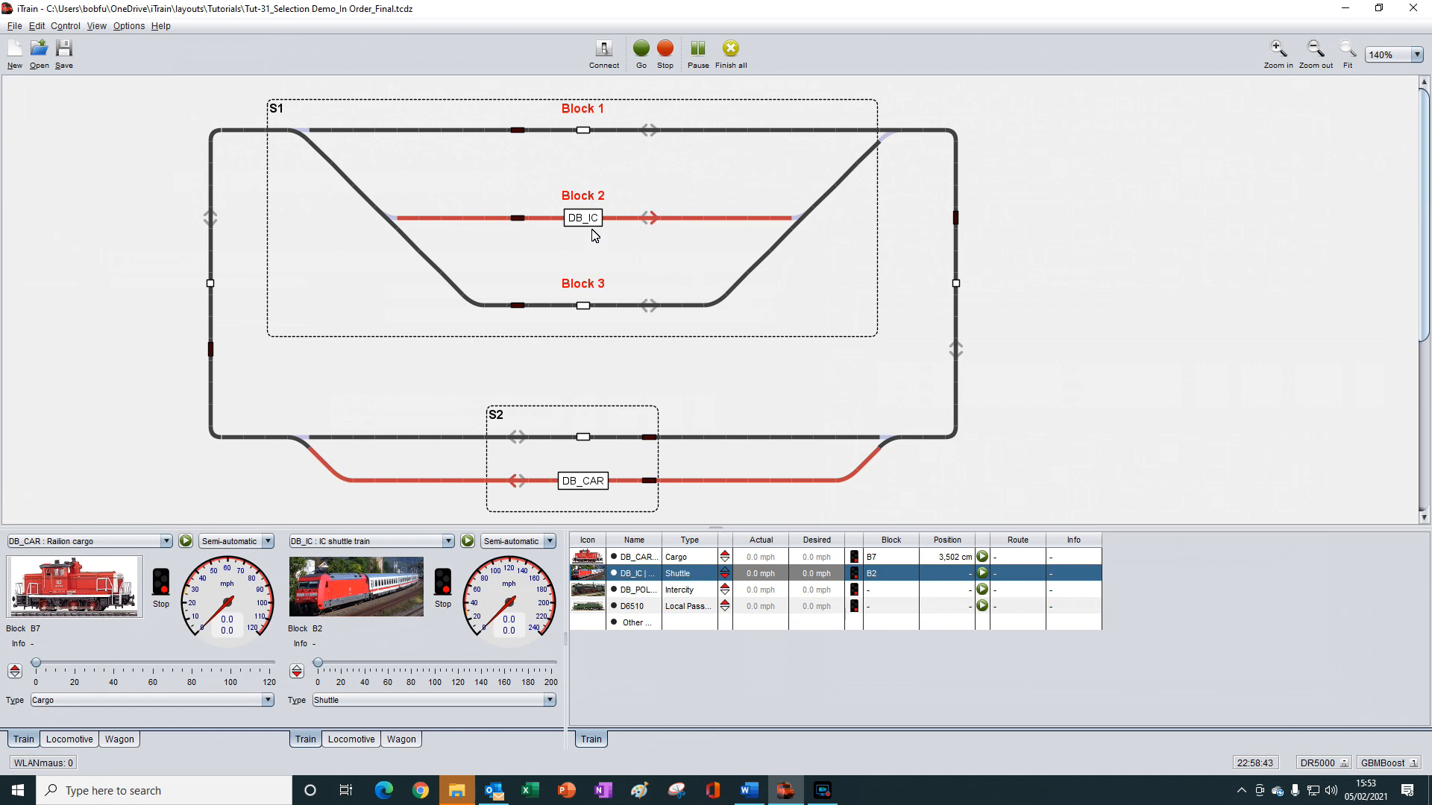
Step: Start DB_CAR, set DB_IC from Block 2 into block B4 to test S1's block release, and stop DB_CAR
mouse_move(595, 234)
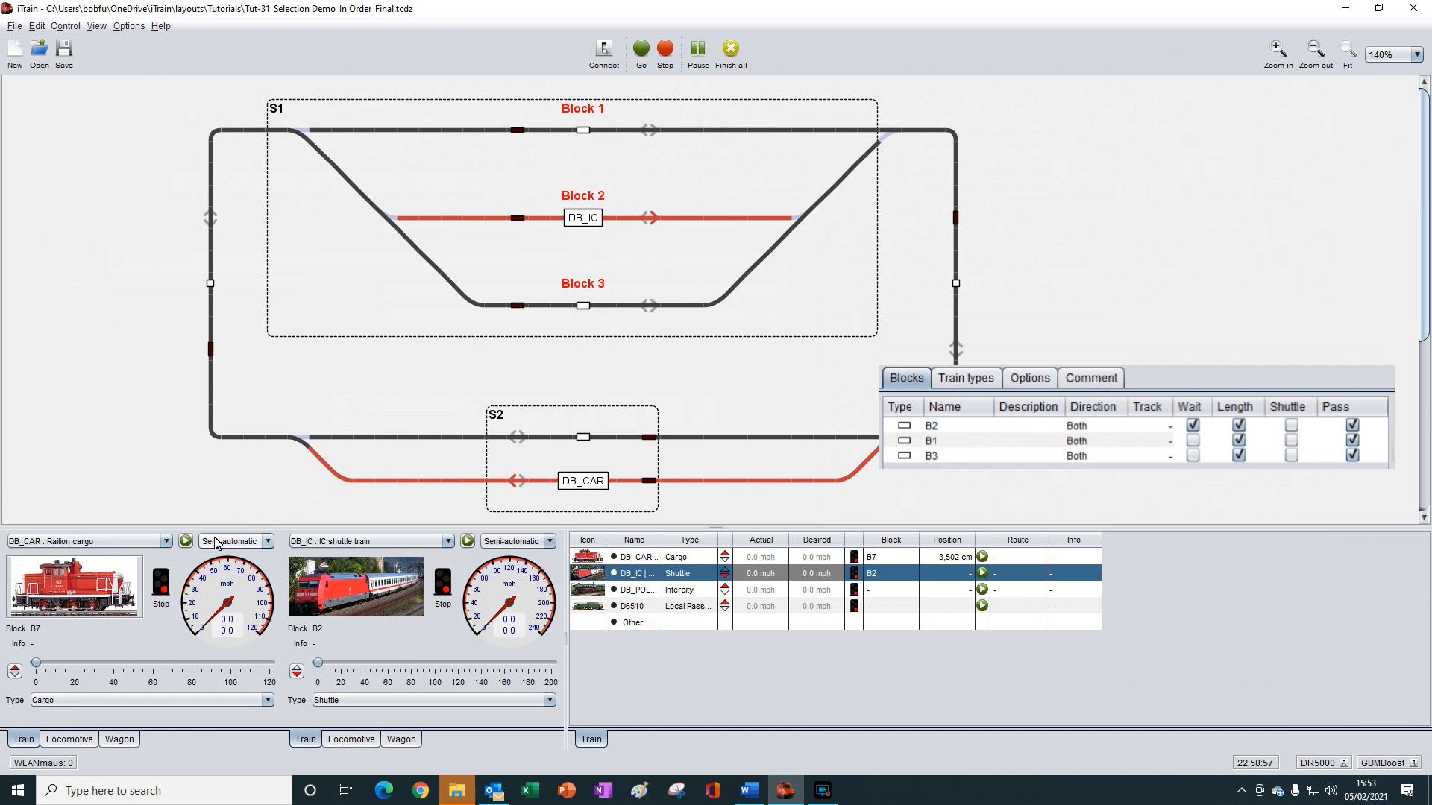
left_click(186, 542)
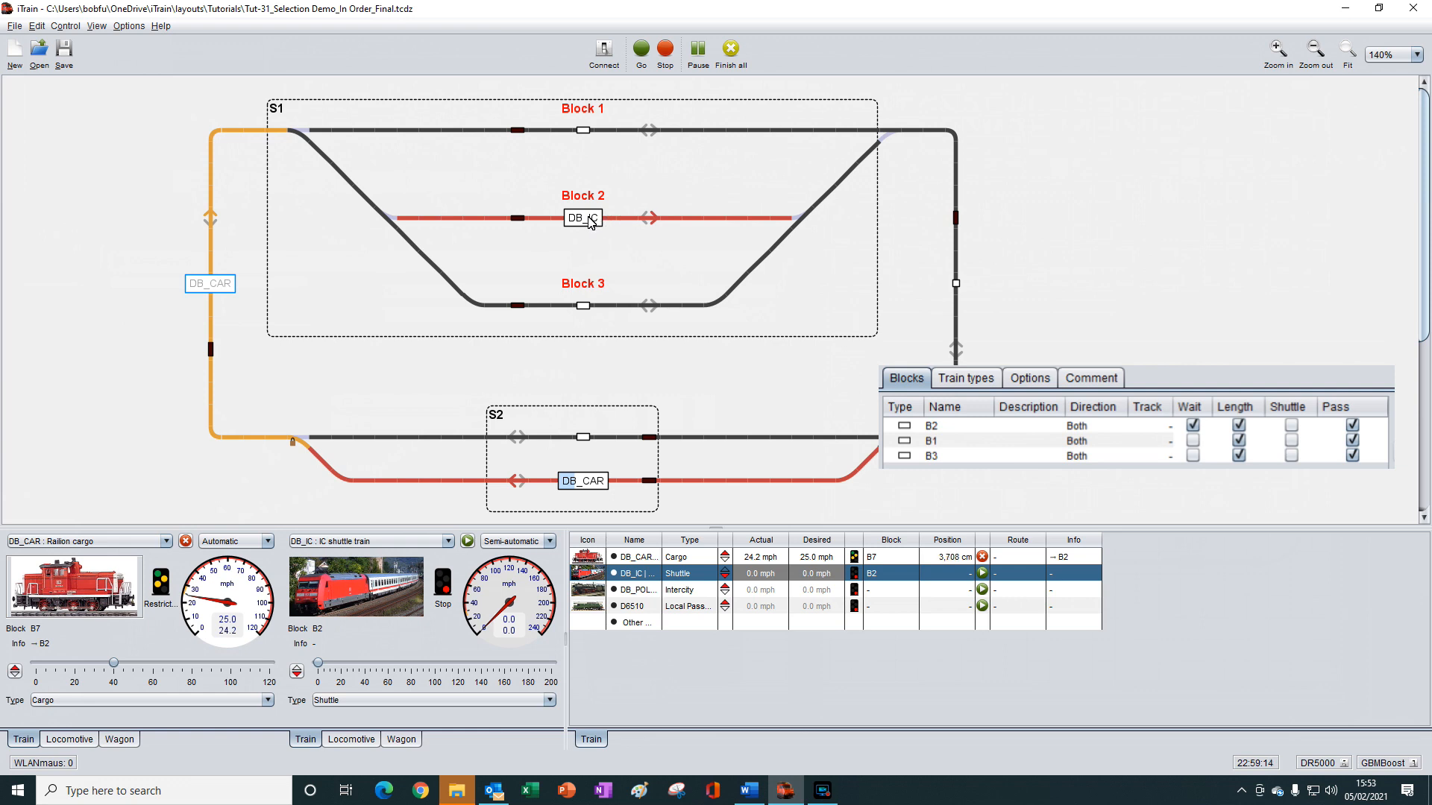
left_click_drag(589, 221, 958, 289)
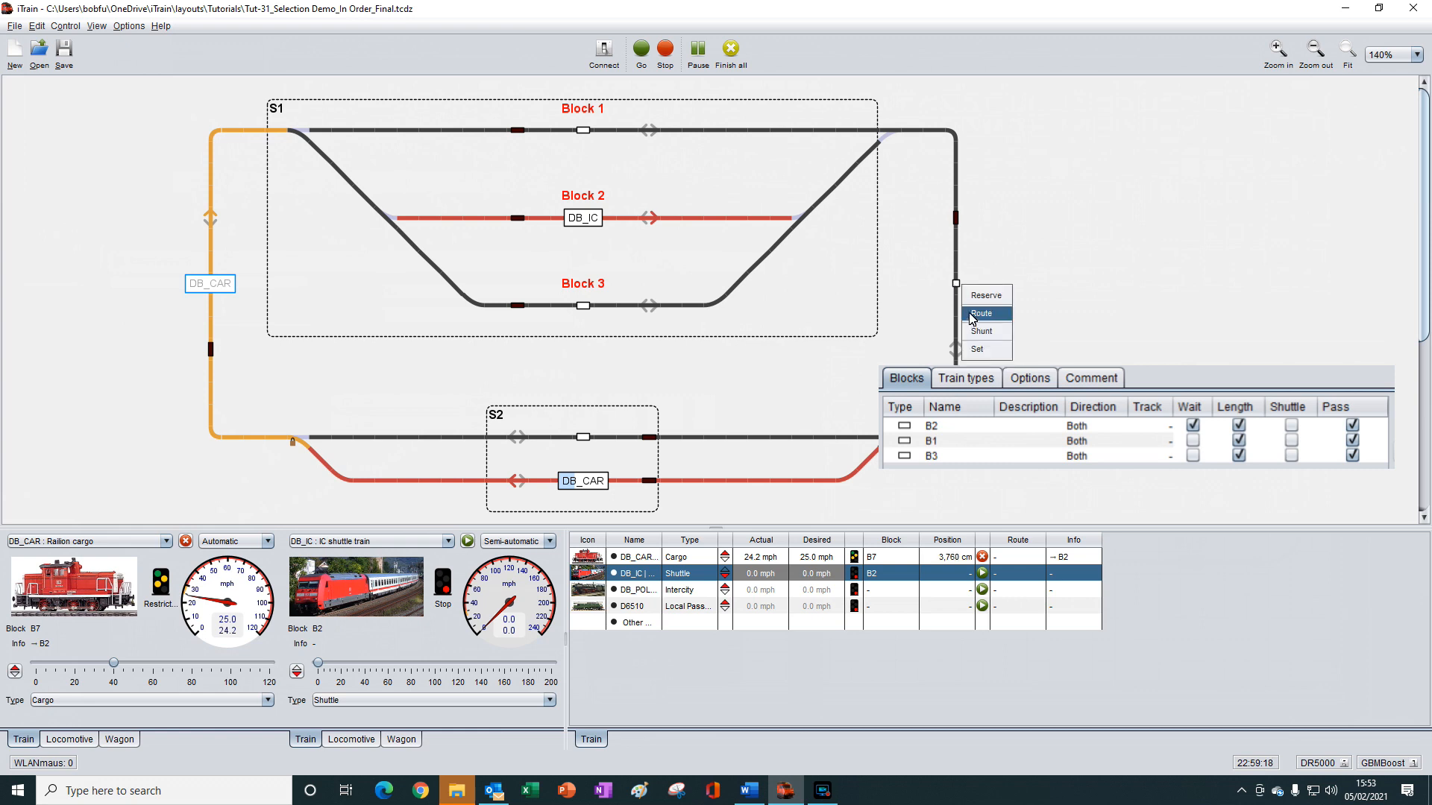
left_click(984, 353)
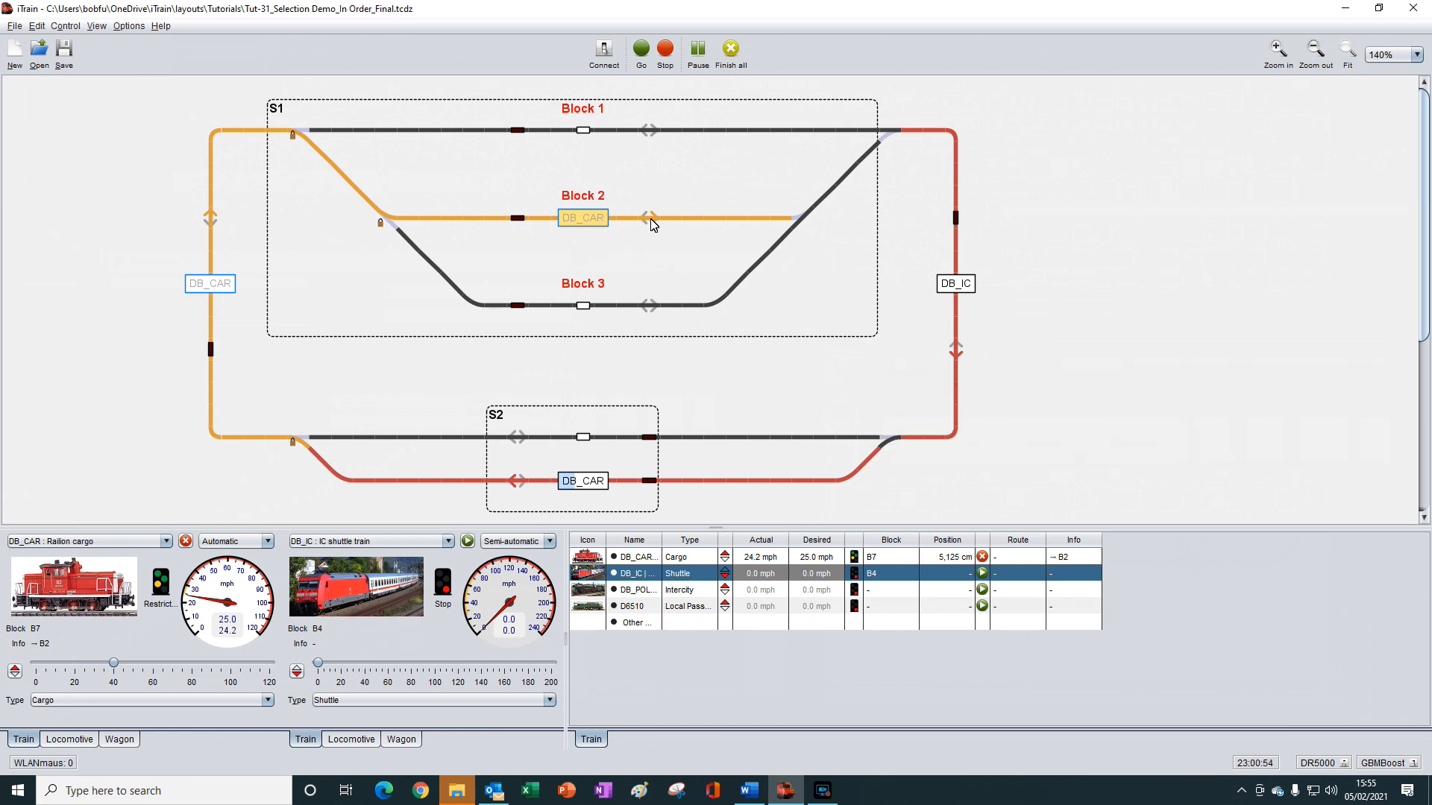
left_click(186, 542)
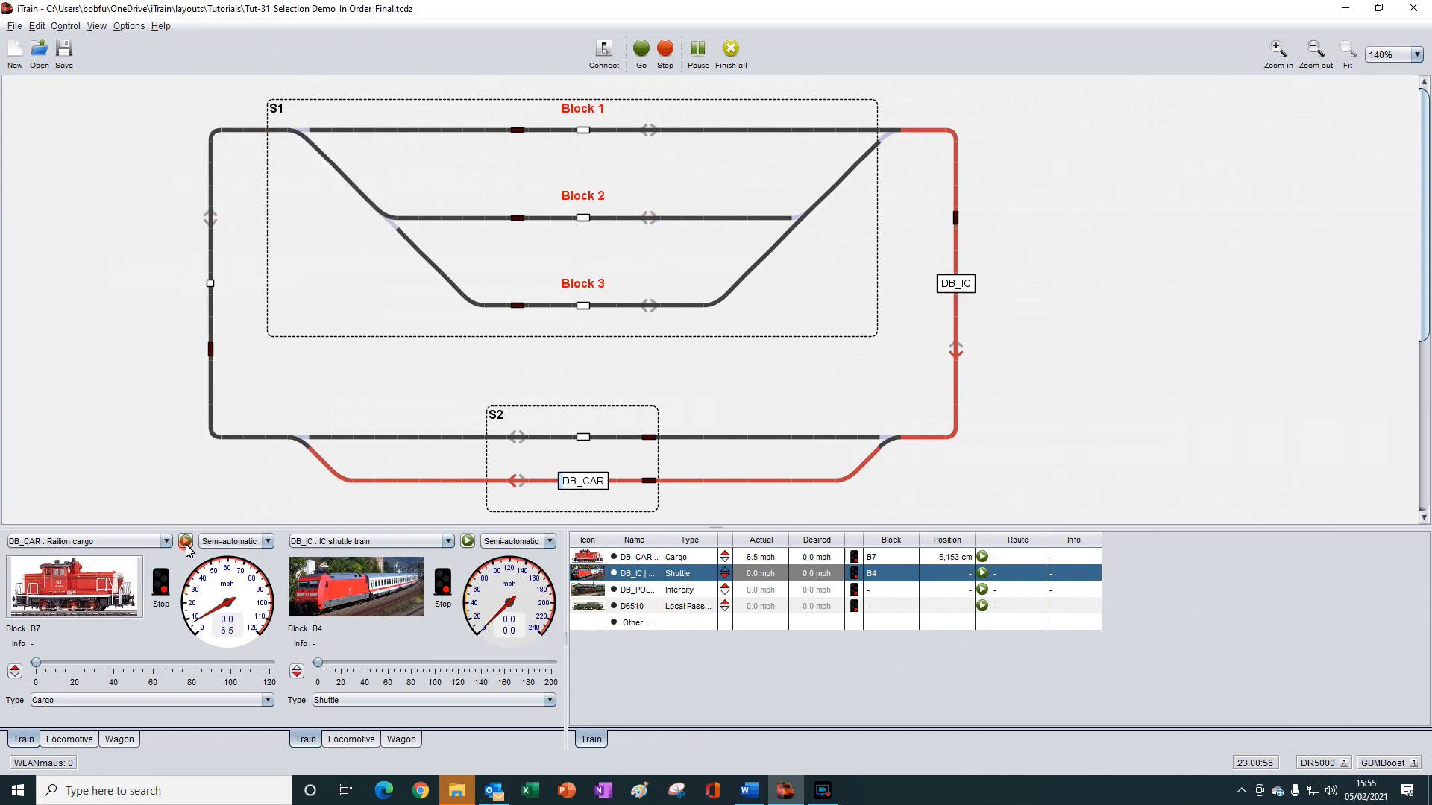
Step: Allow waiting in blocks B1 and B3 of station S1, apply the change, and remove DB_IC from block B4
left_click(36, 27)
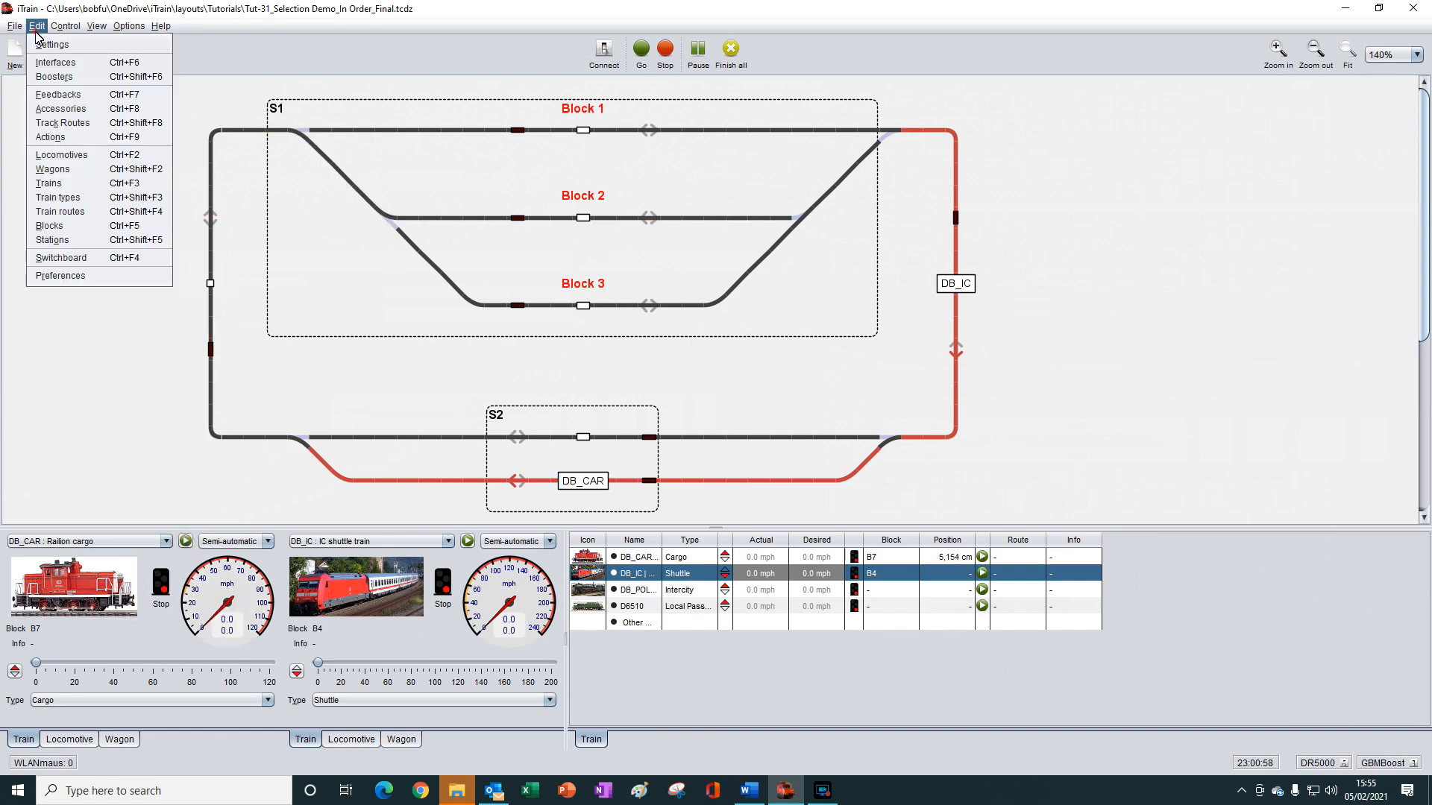
left_click(64, 245)
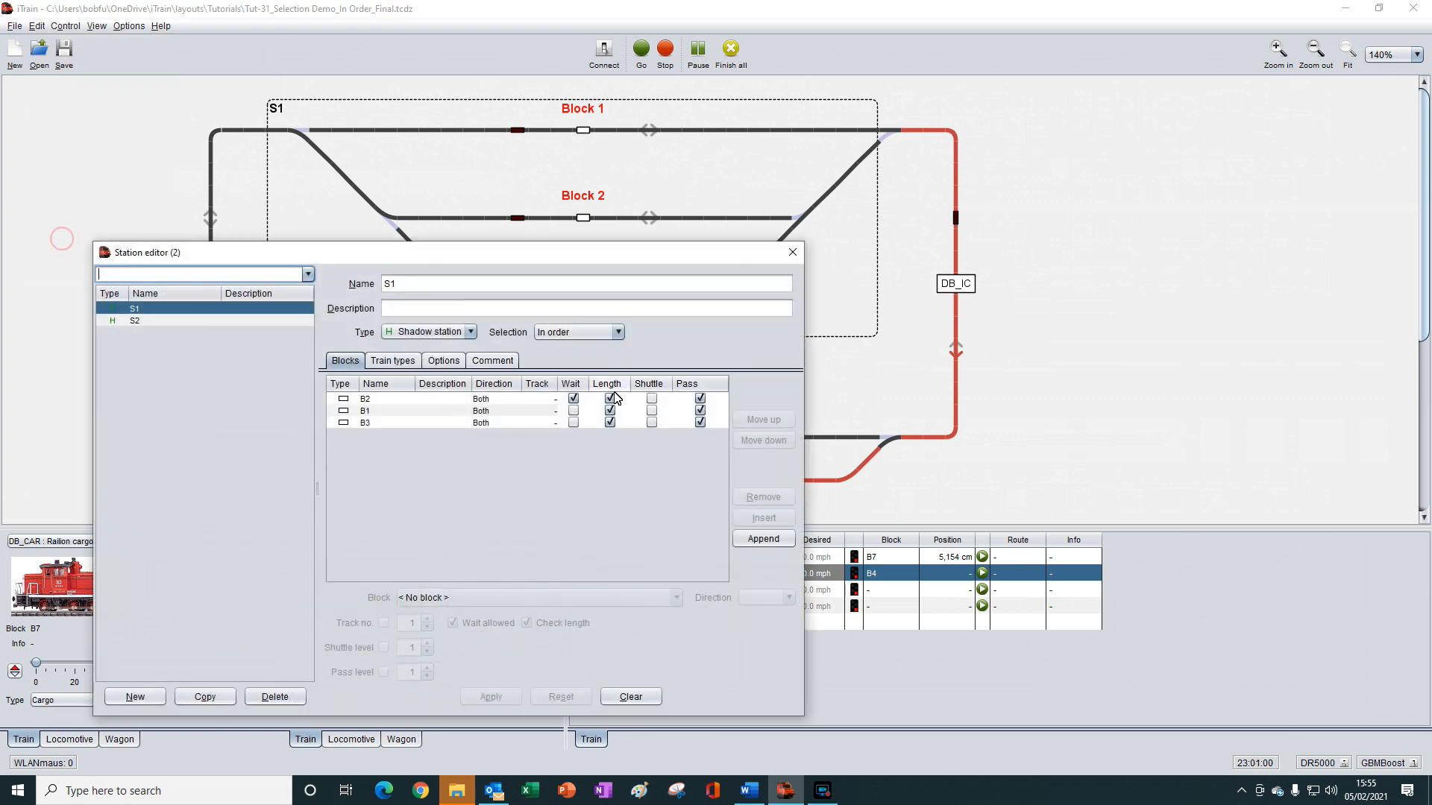
left_click(573, 410)
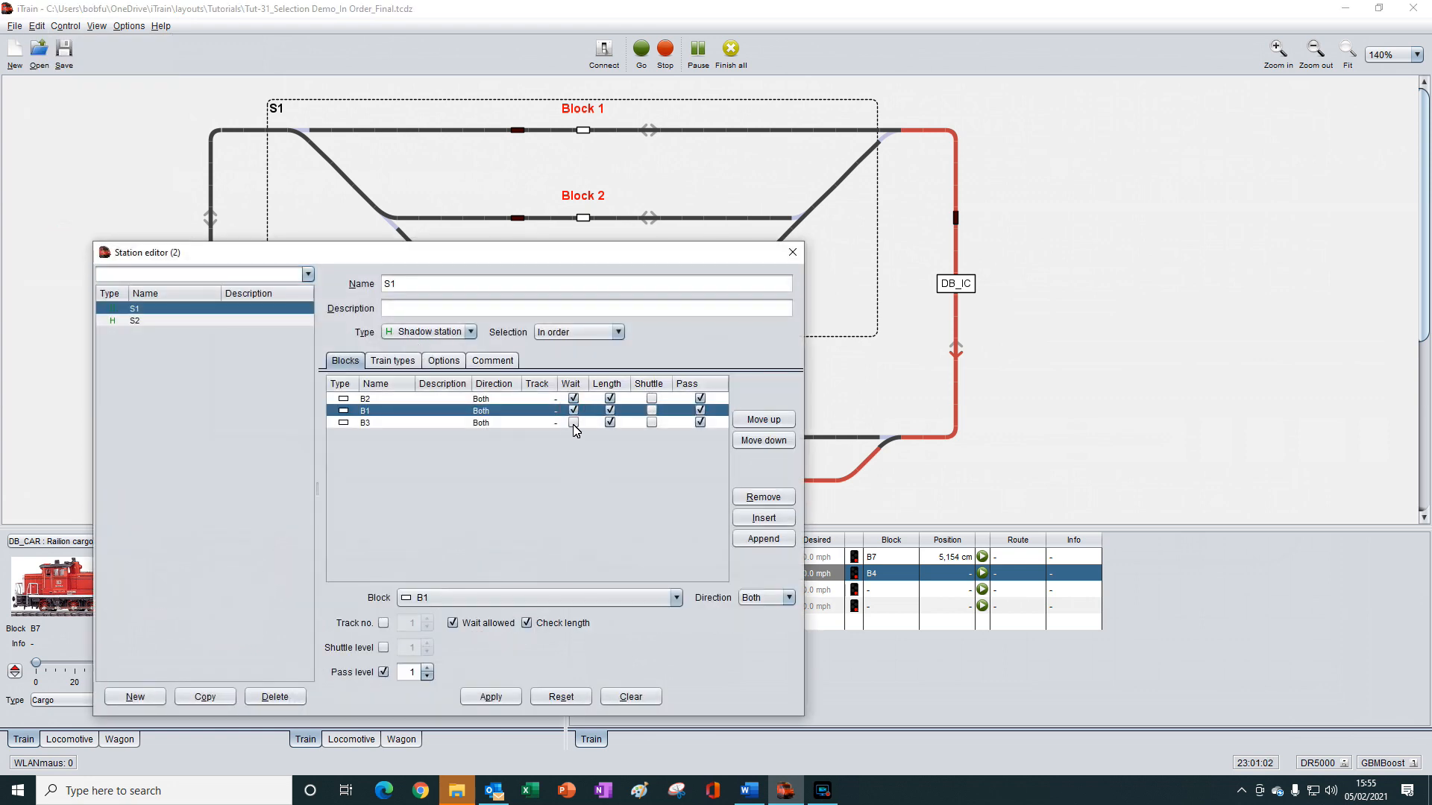
left_click(574, 422)
left_click(490, 697)
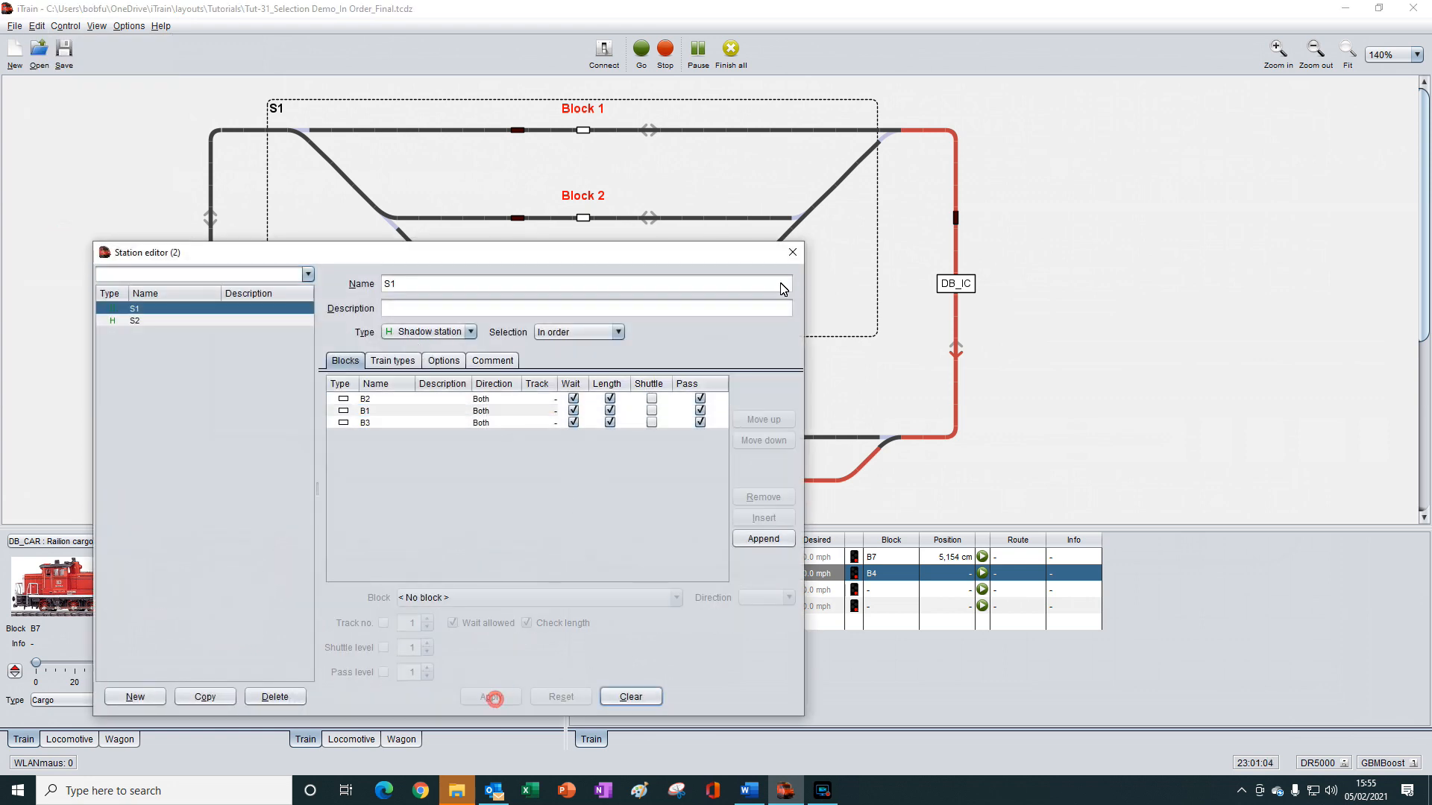
left_click(791, 253)
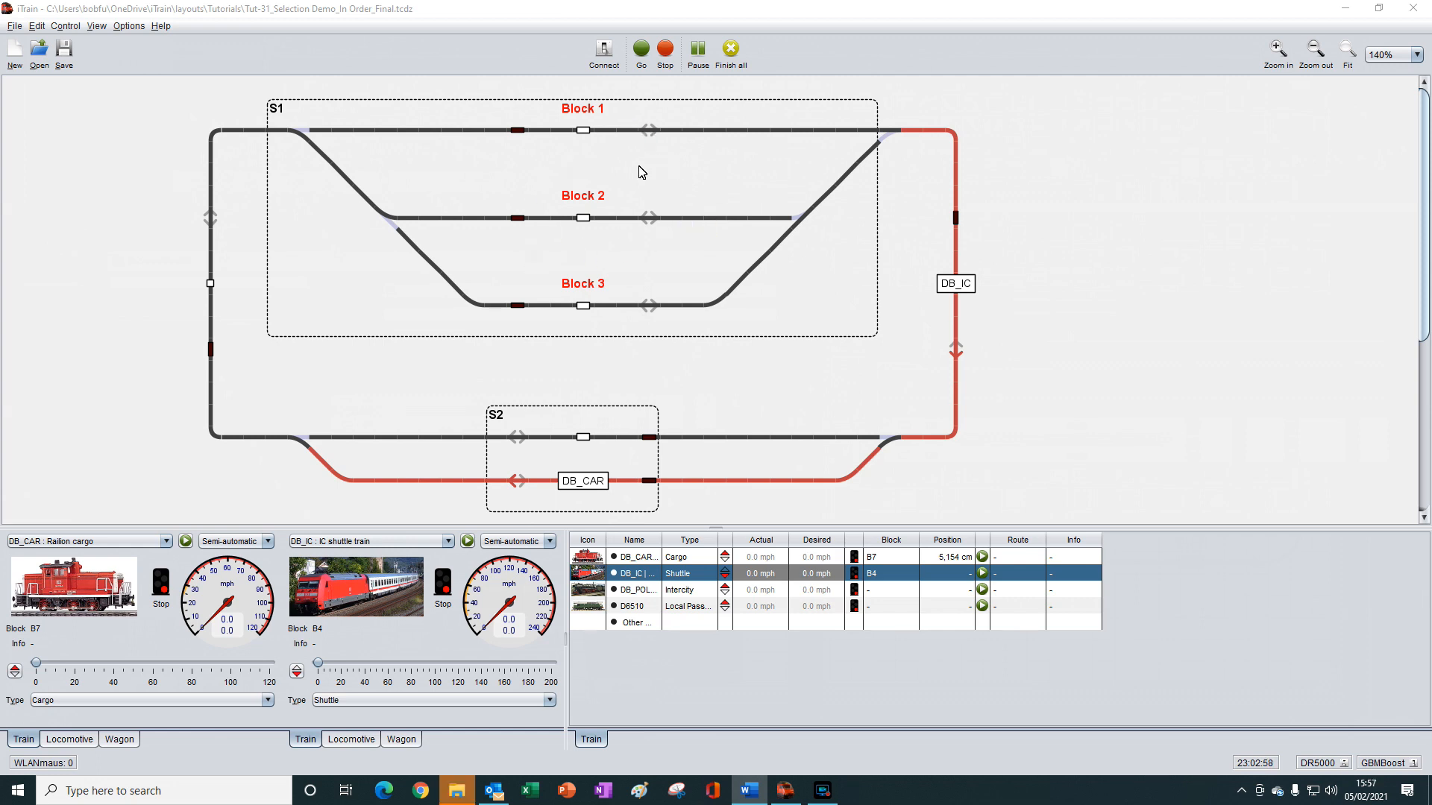
left_click(962, 289)
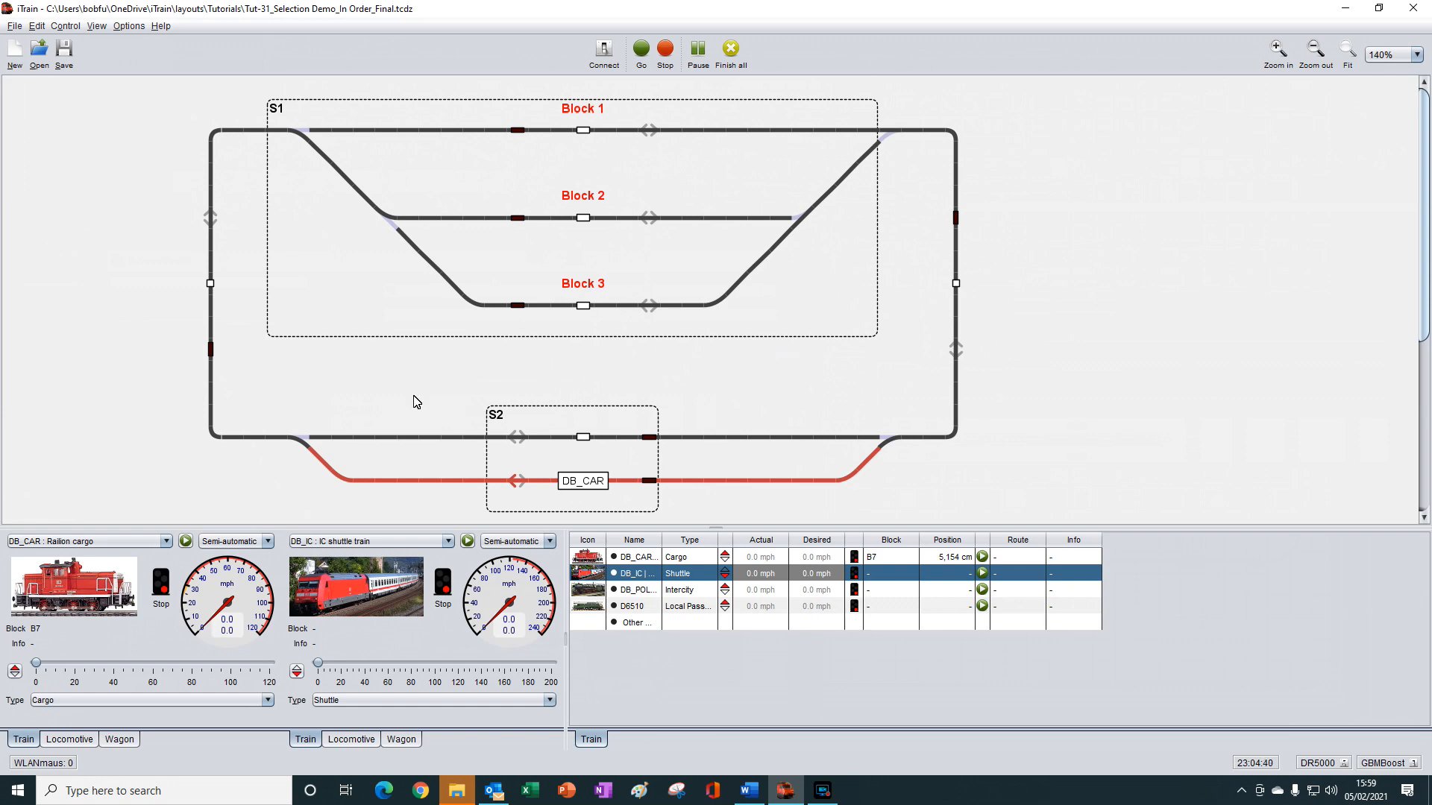
Step: Set the direction of block B2 to Uni-directional and apply the change
left_click(36, 28)
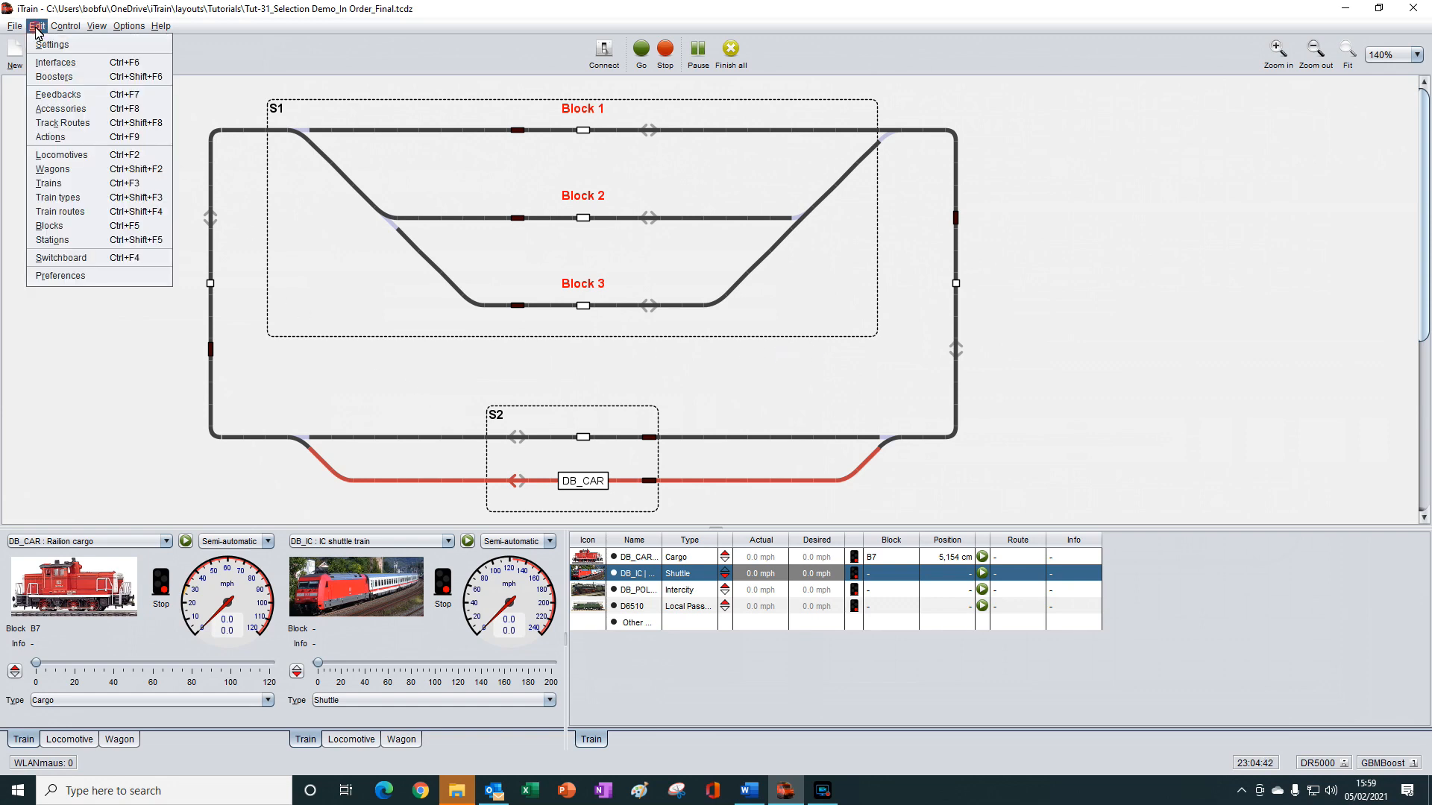
left_click(66, 230)
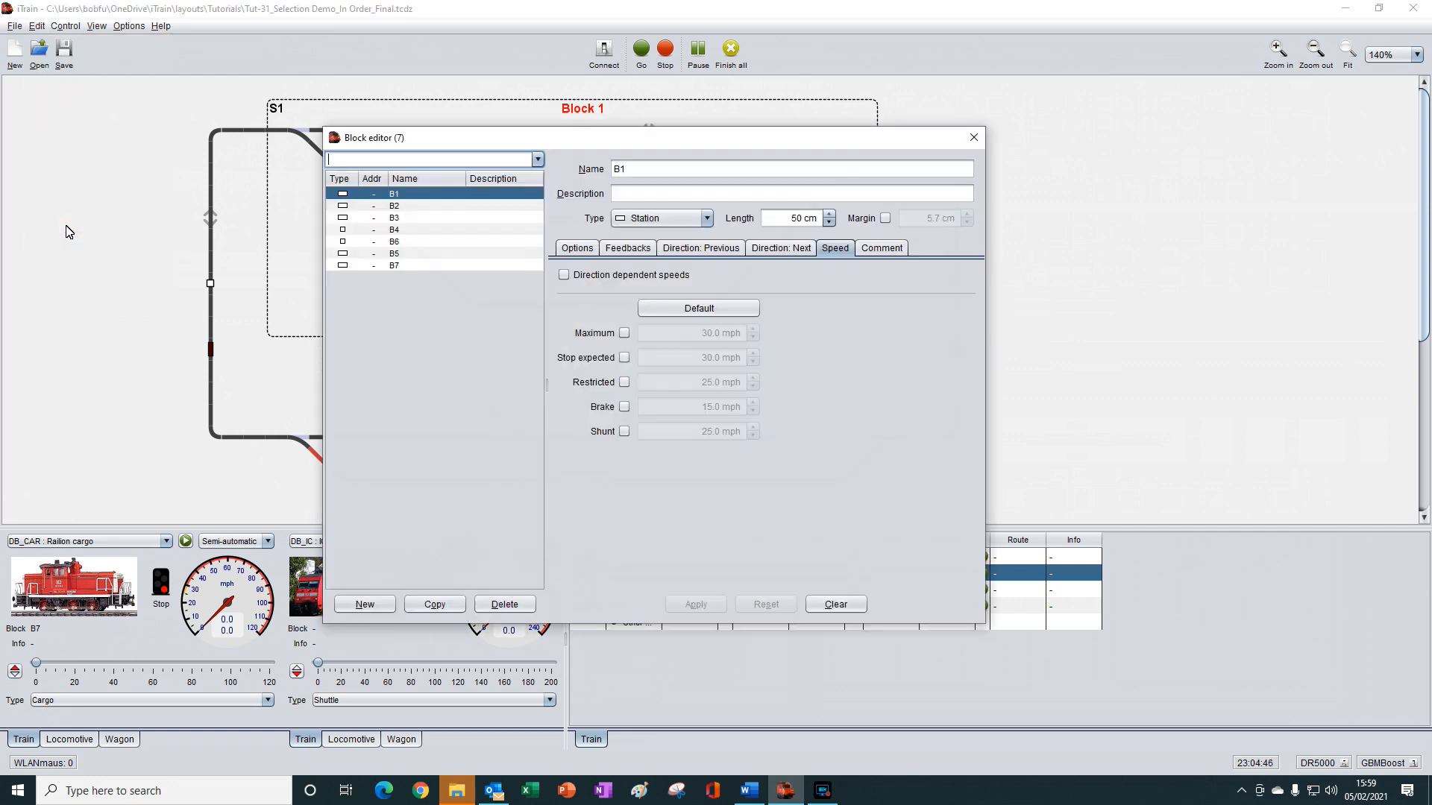
left_click(372, 207)
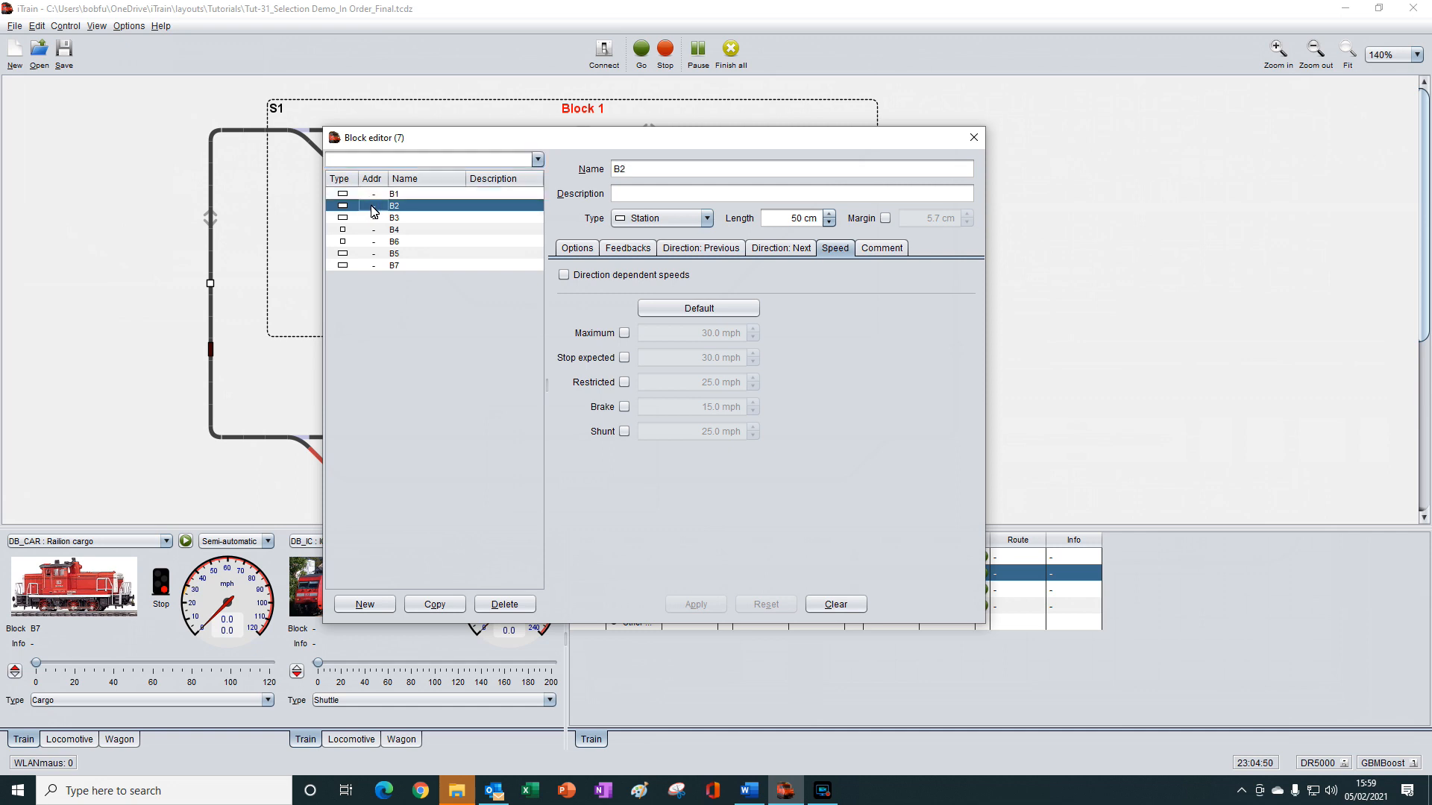
left_click(586, 249)
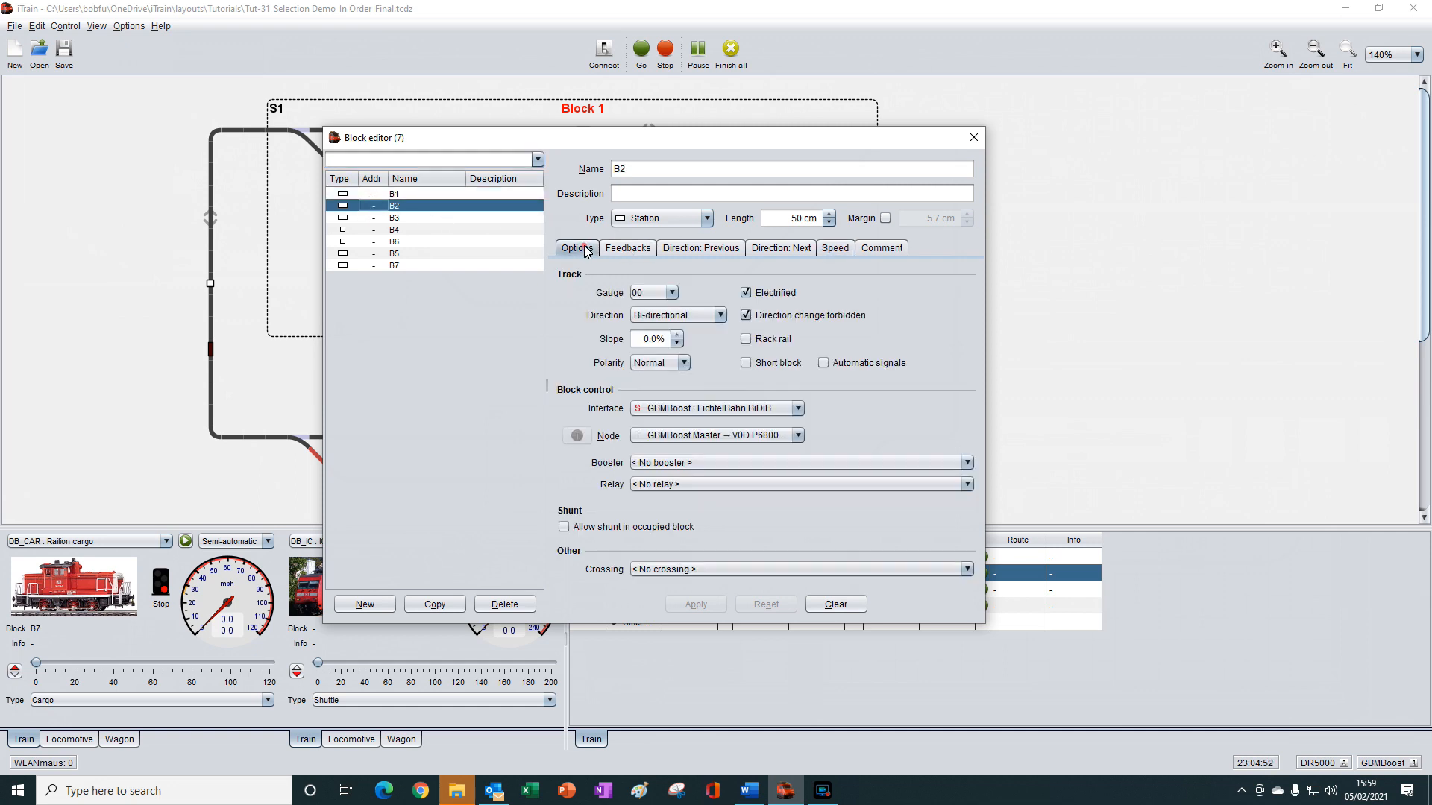
left_click(720, 317)
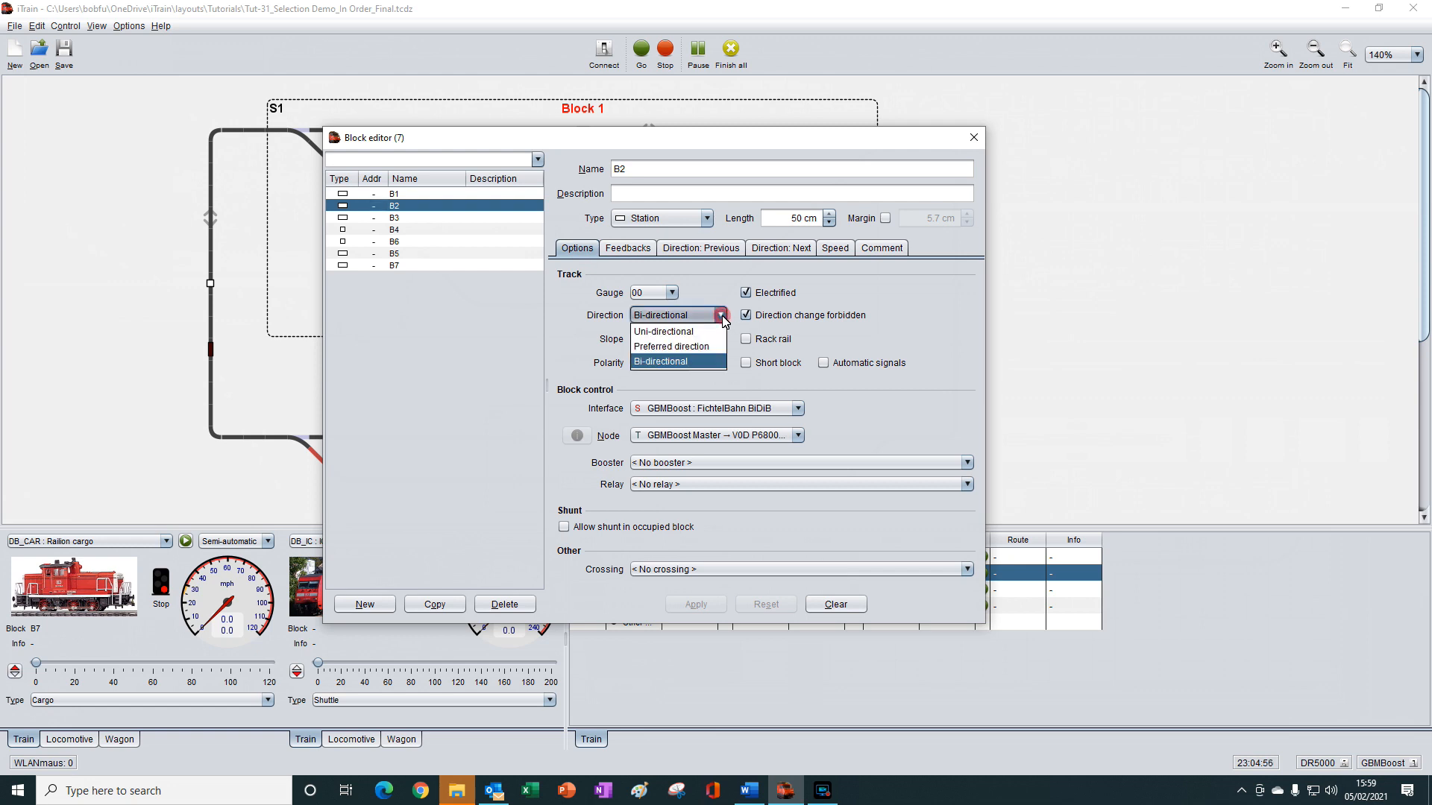
left_click(665, 333)
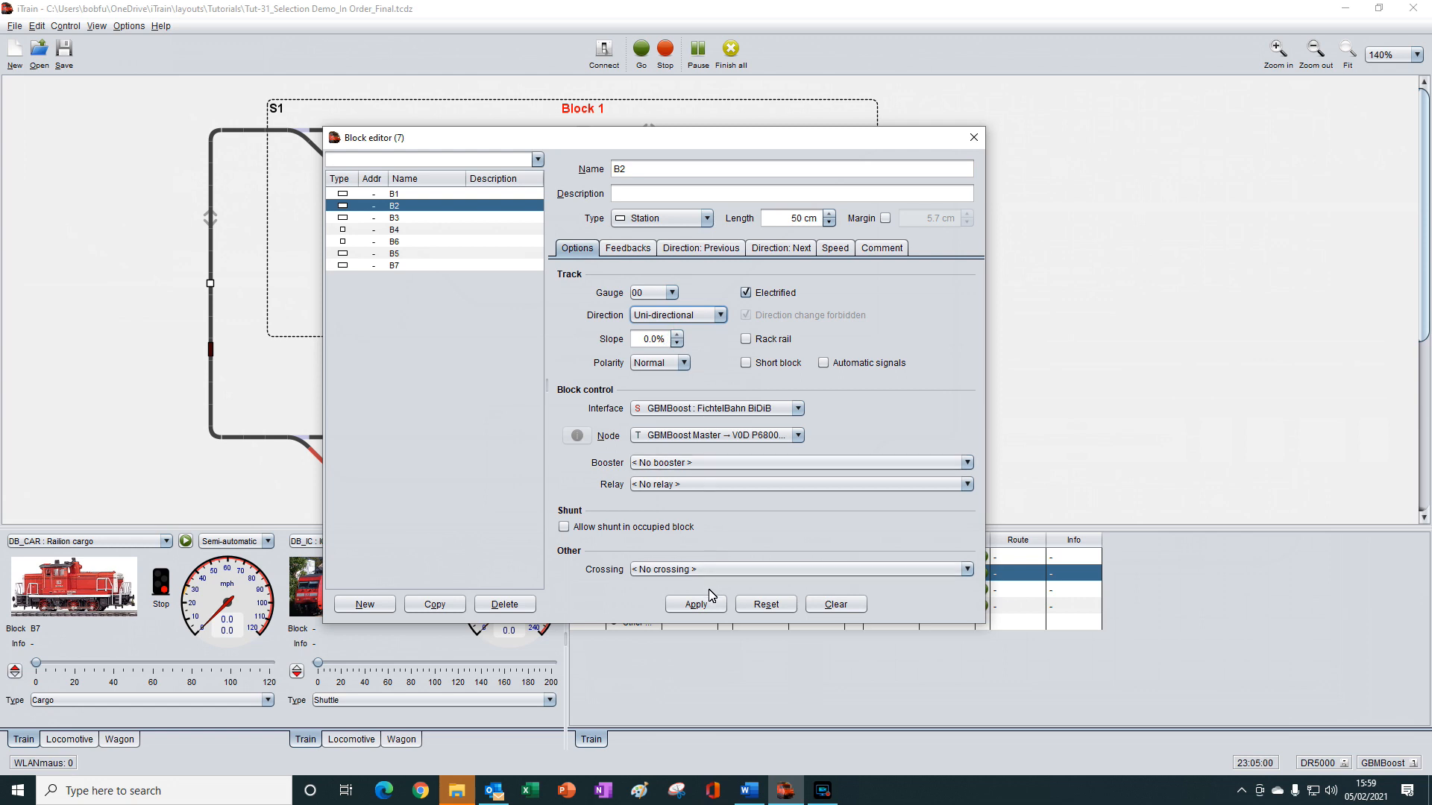
left_click(709, 610)
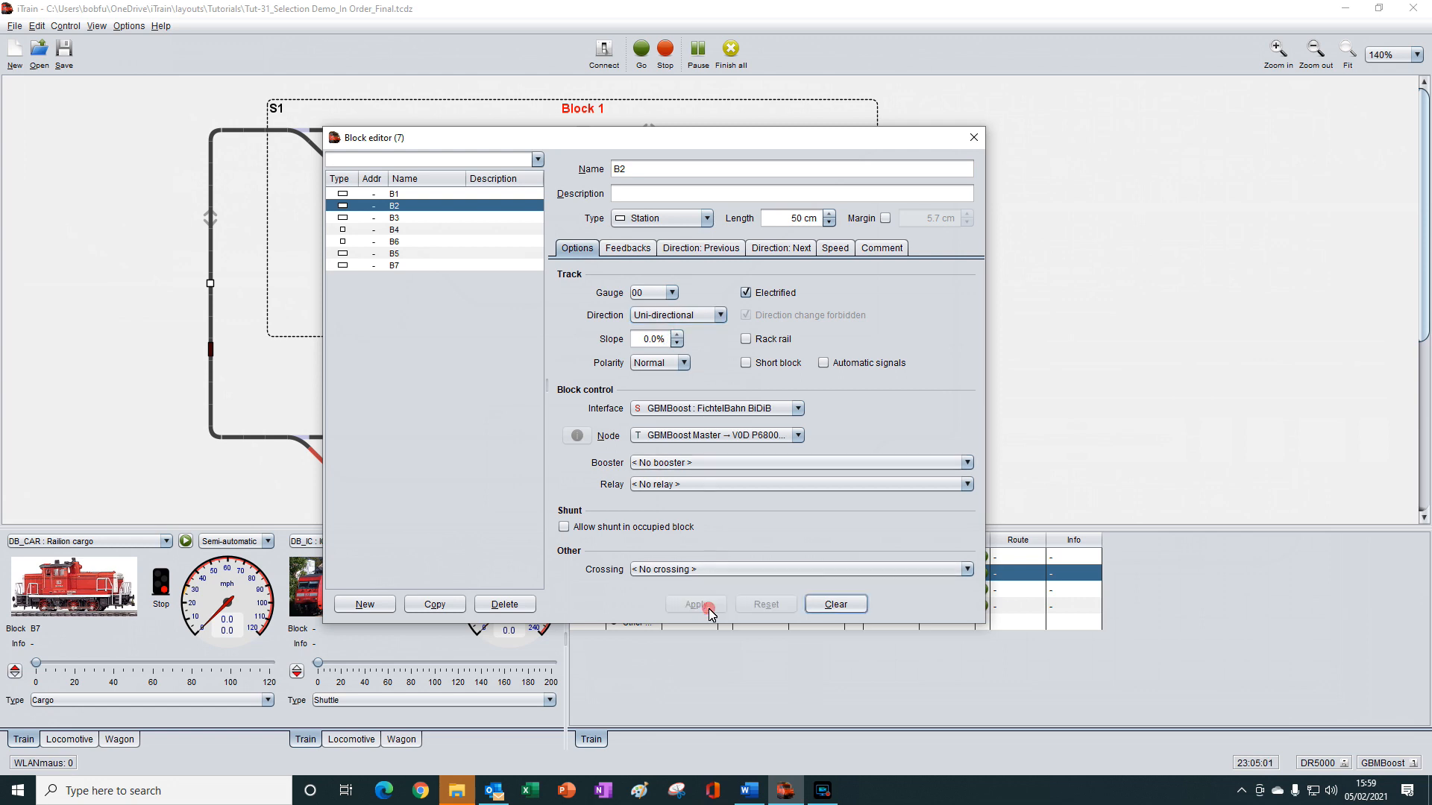
left_click(973, 138)
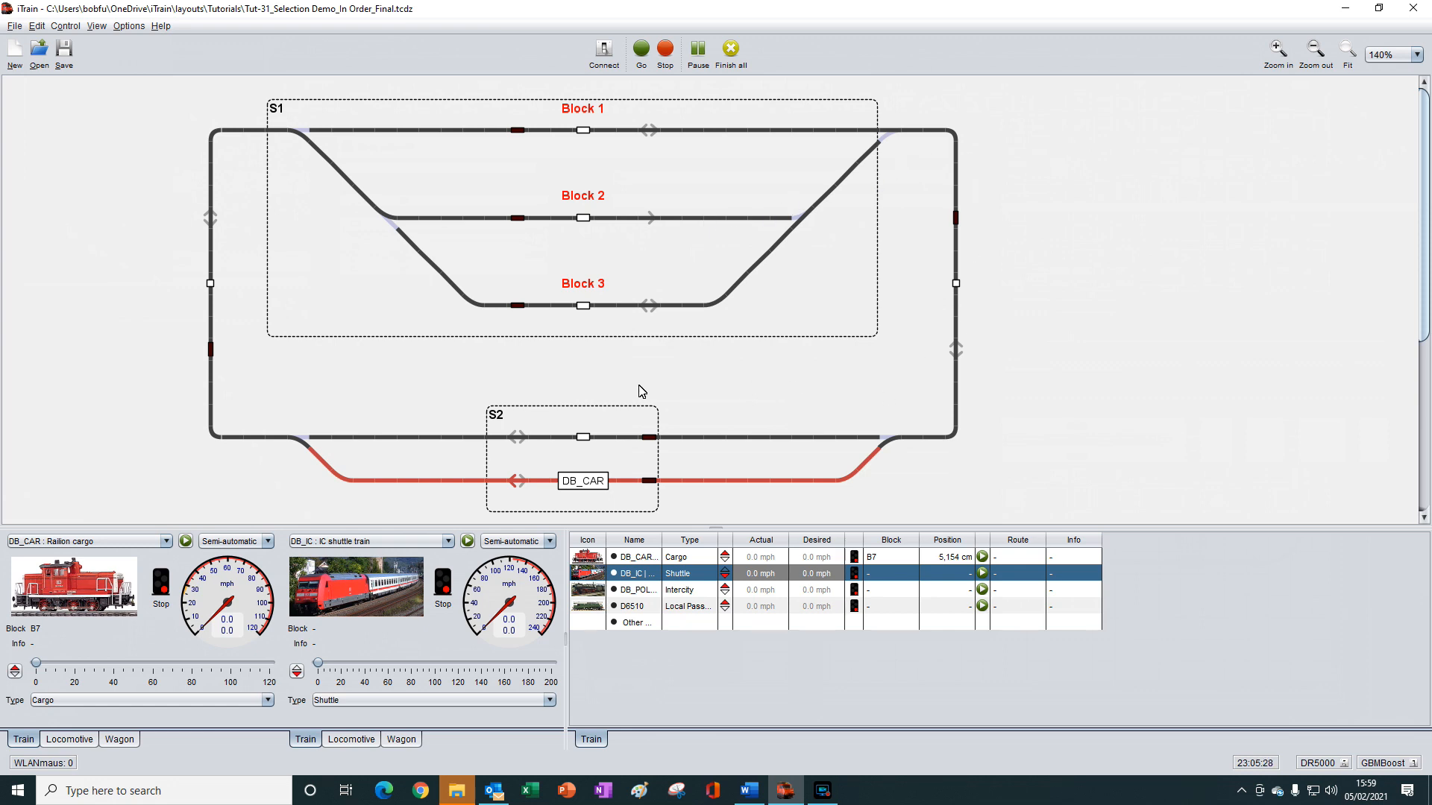
Step: Examine the block order and Wait settings of station S1
left_click(37, 27)
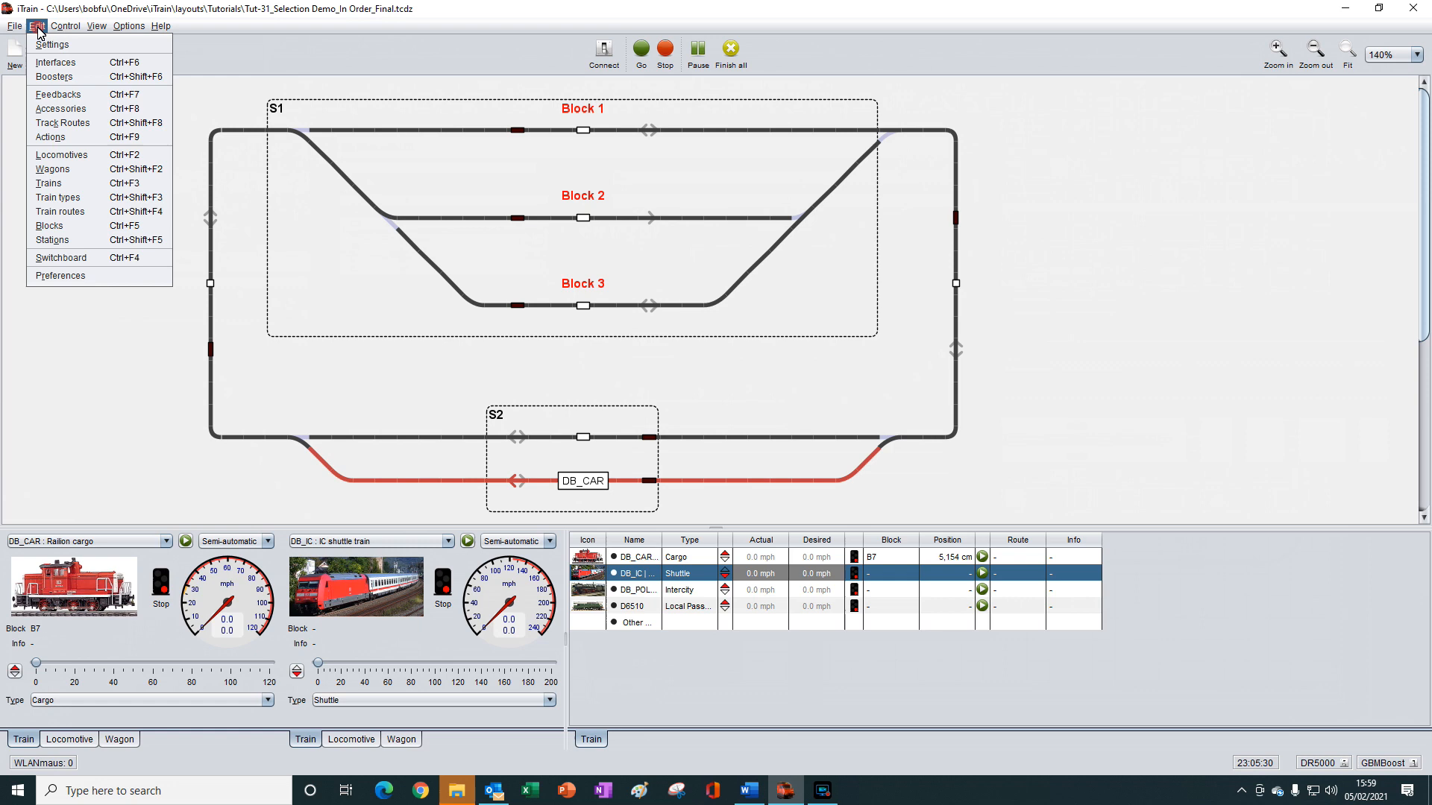
left_click(75, 239)
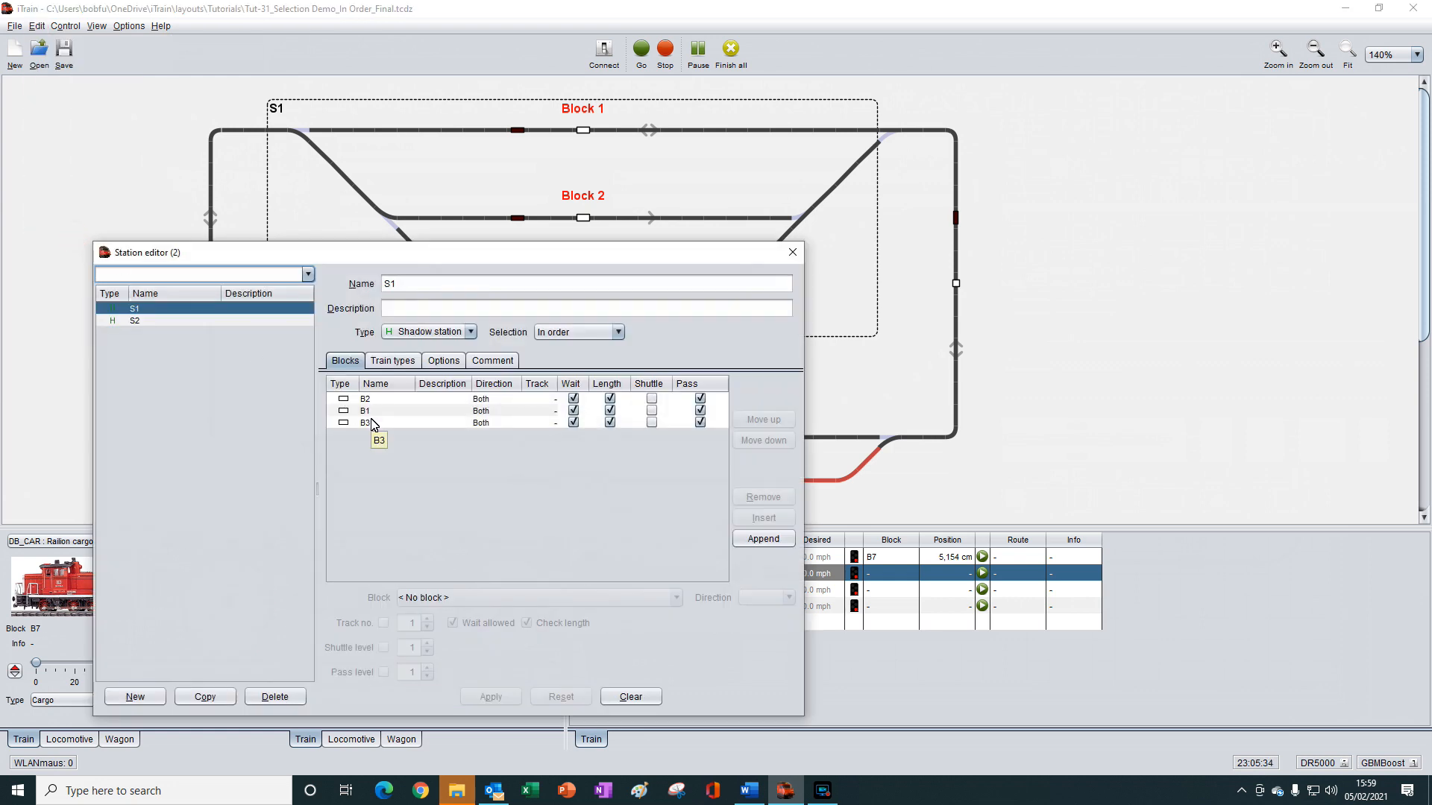
left_click(791, 254)
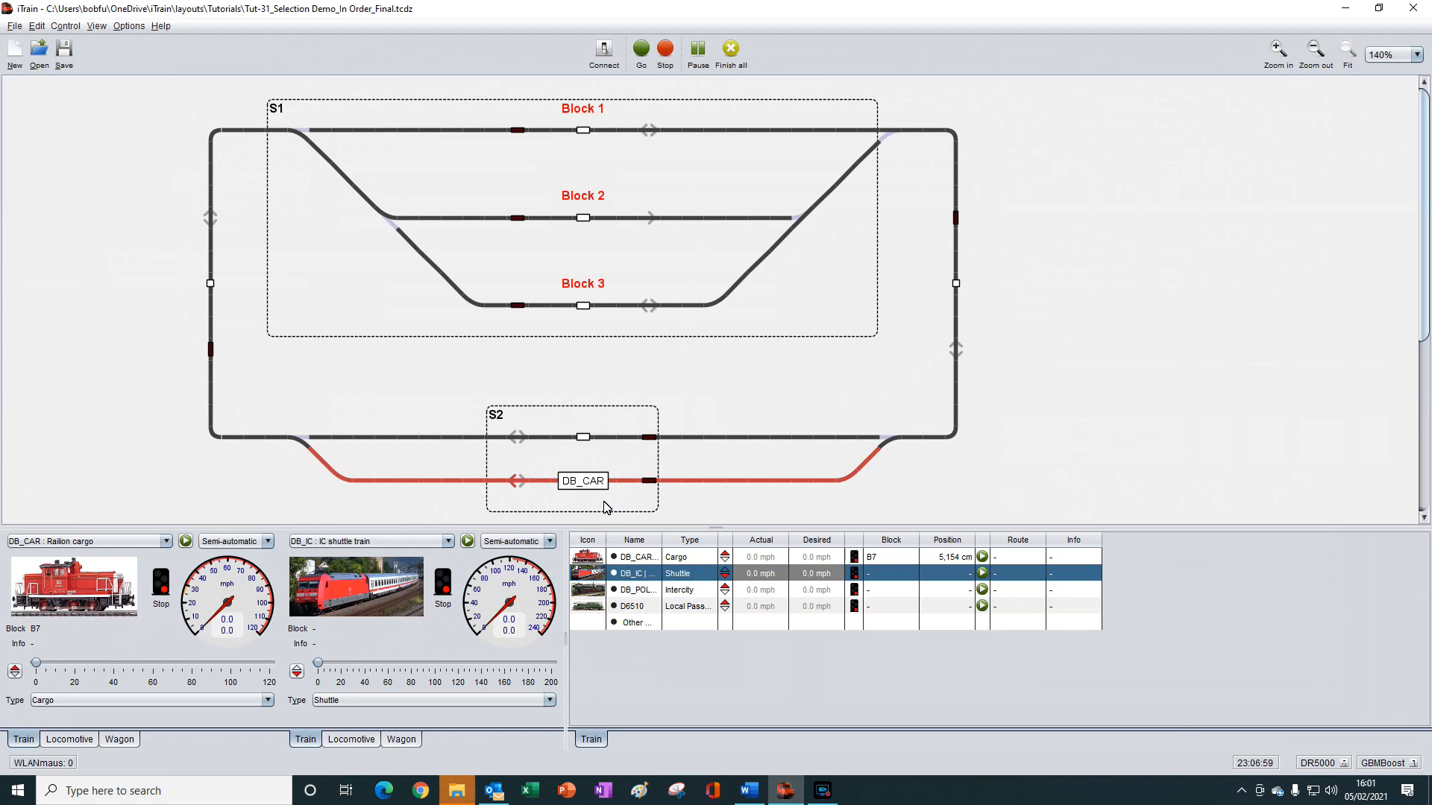
Step: Start and stop DB_CAR in each travel direction to test its route into S1 with block B2 uni-directional
left_click(186, 542)
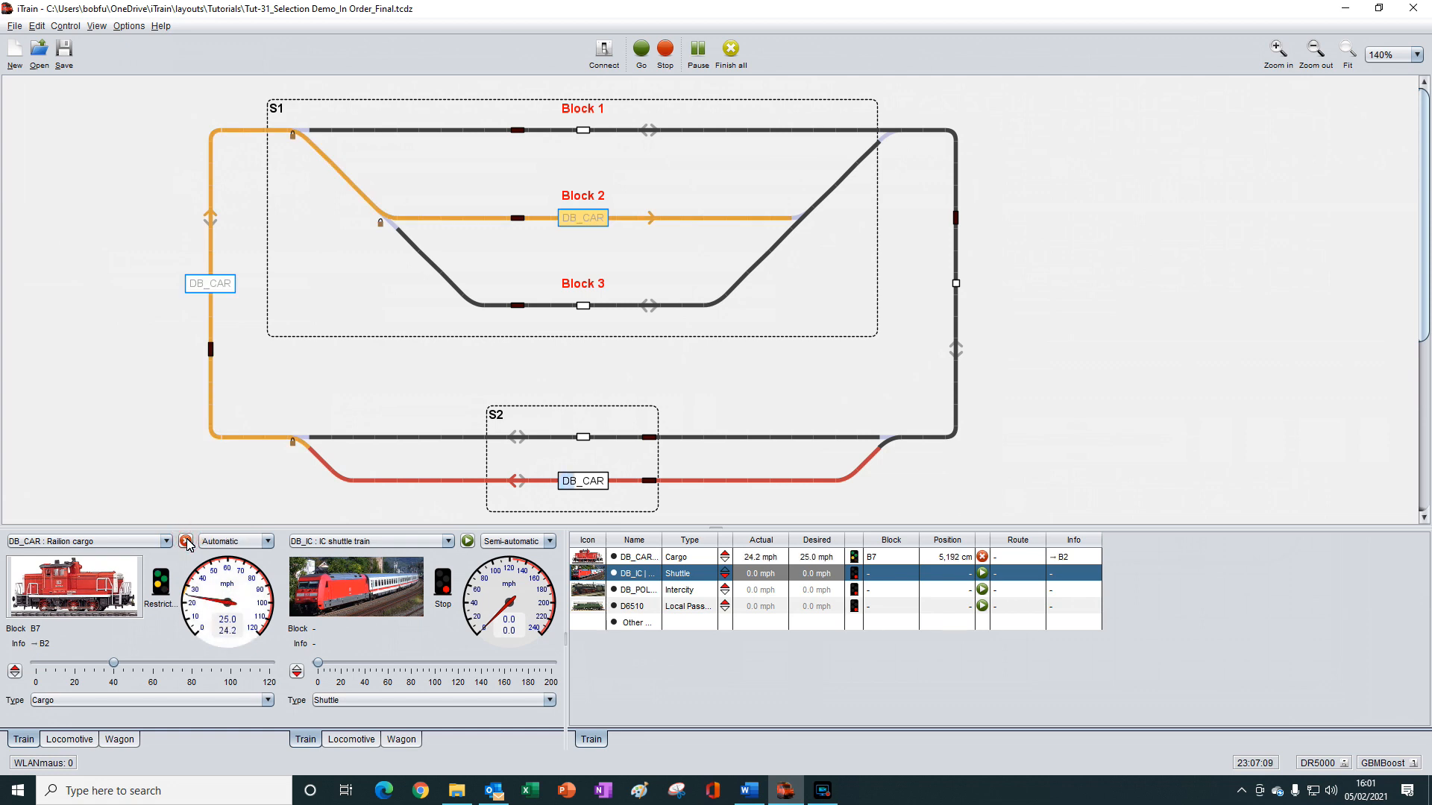
left_click(187, 542)
left_click(187, 542)
left_click(186, 542)
left_click(187, 542)
left_click(186, 542)
left_click(186, 542)
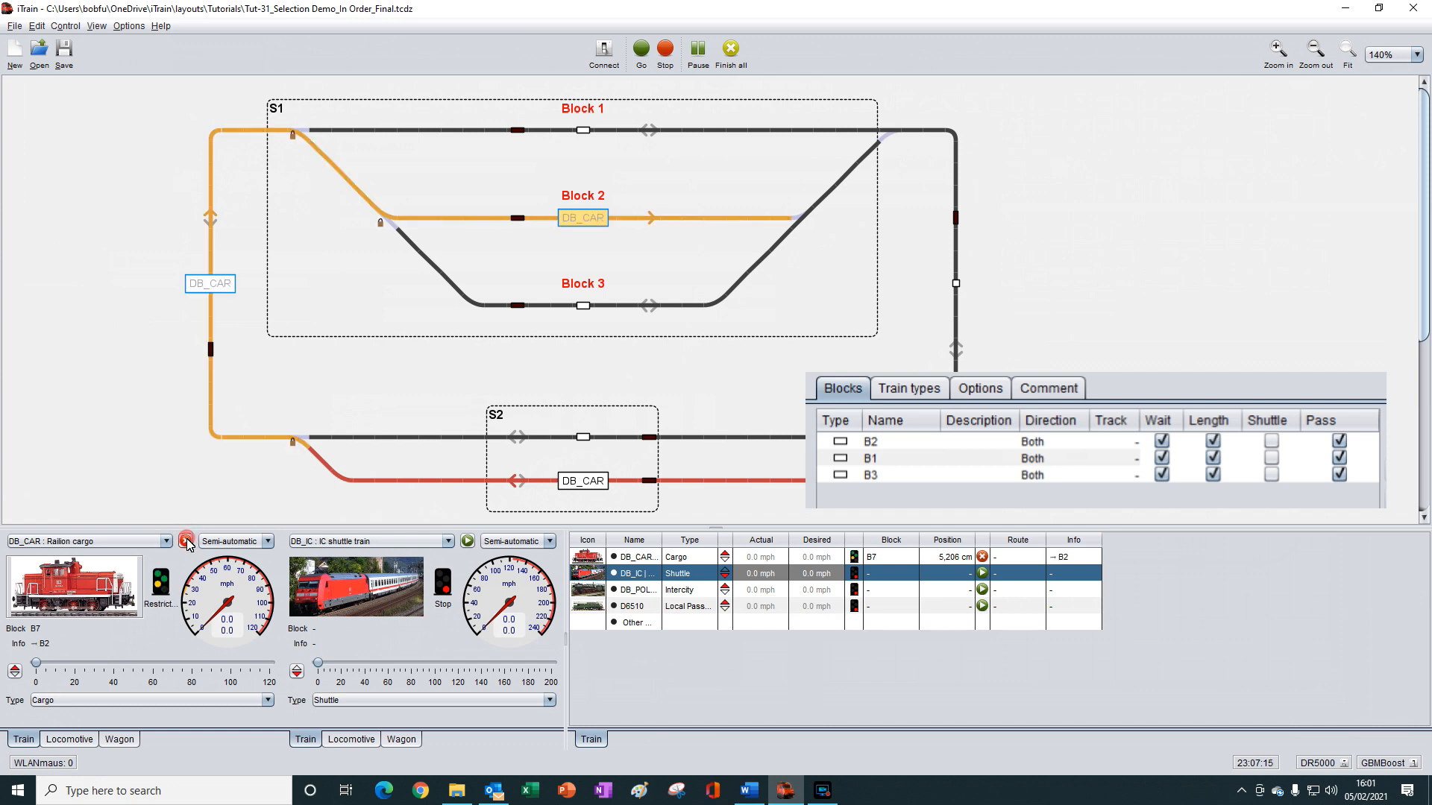
left_click(187, 543)
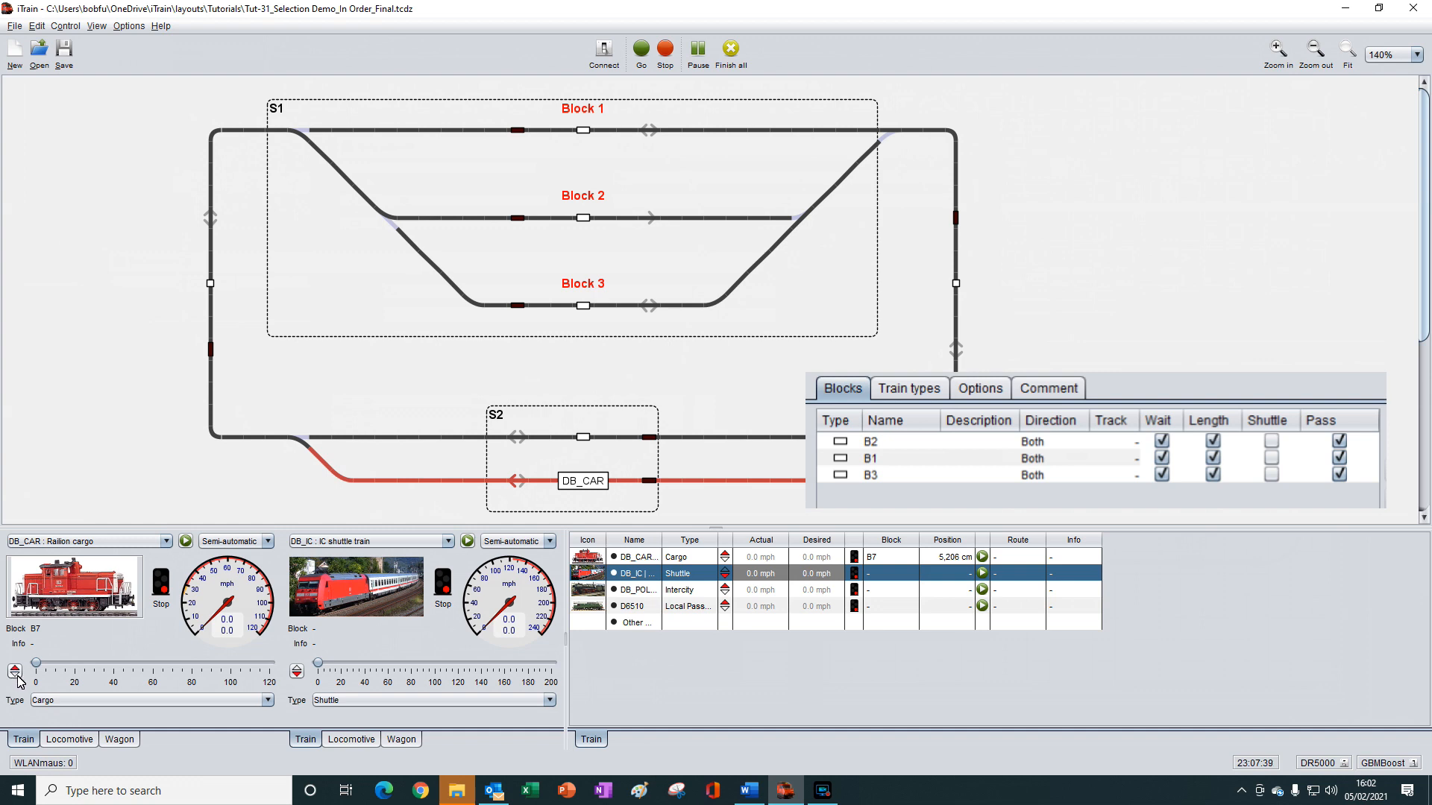
left_click(186, 542)
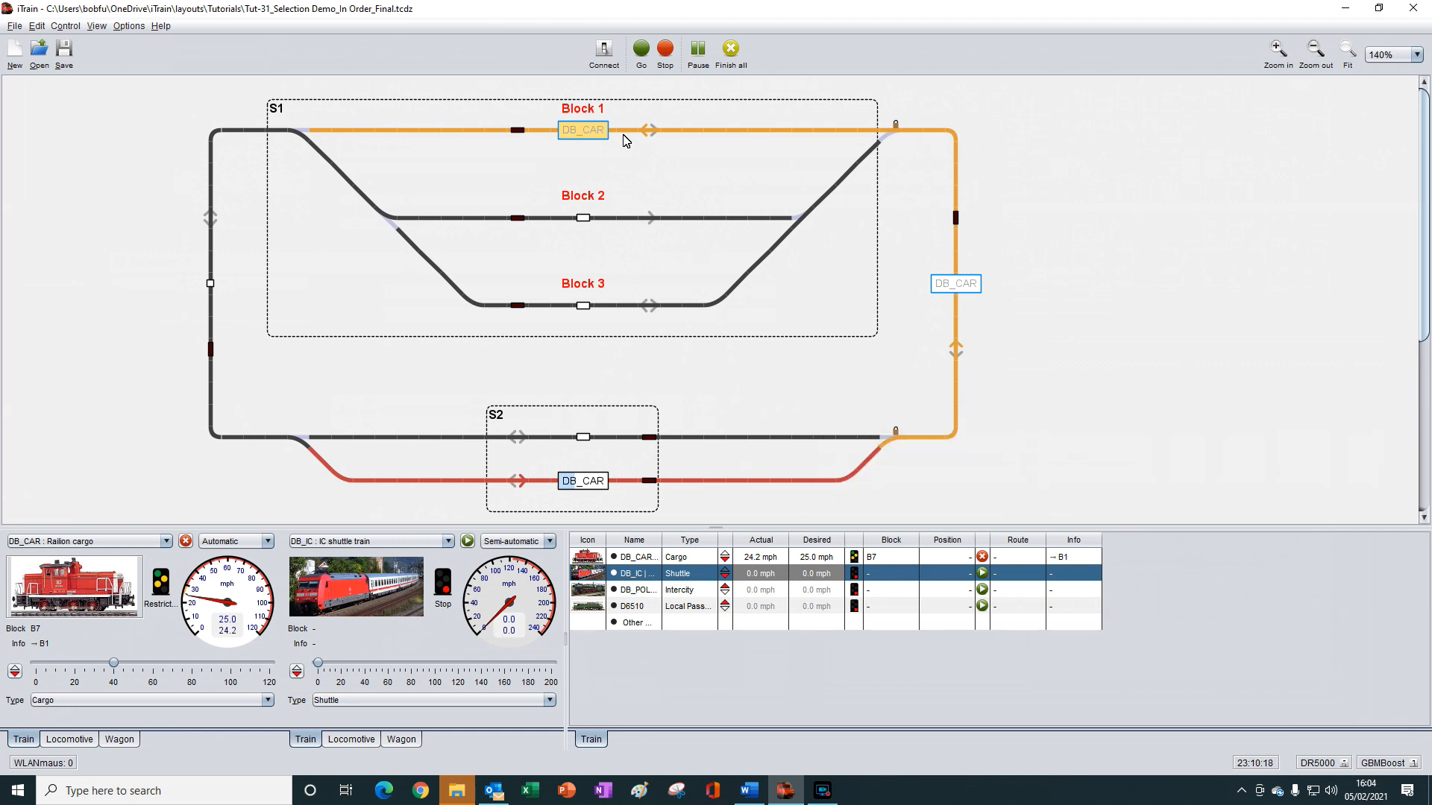
left_click(186, 542)
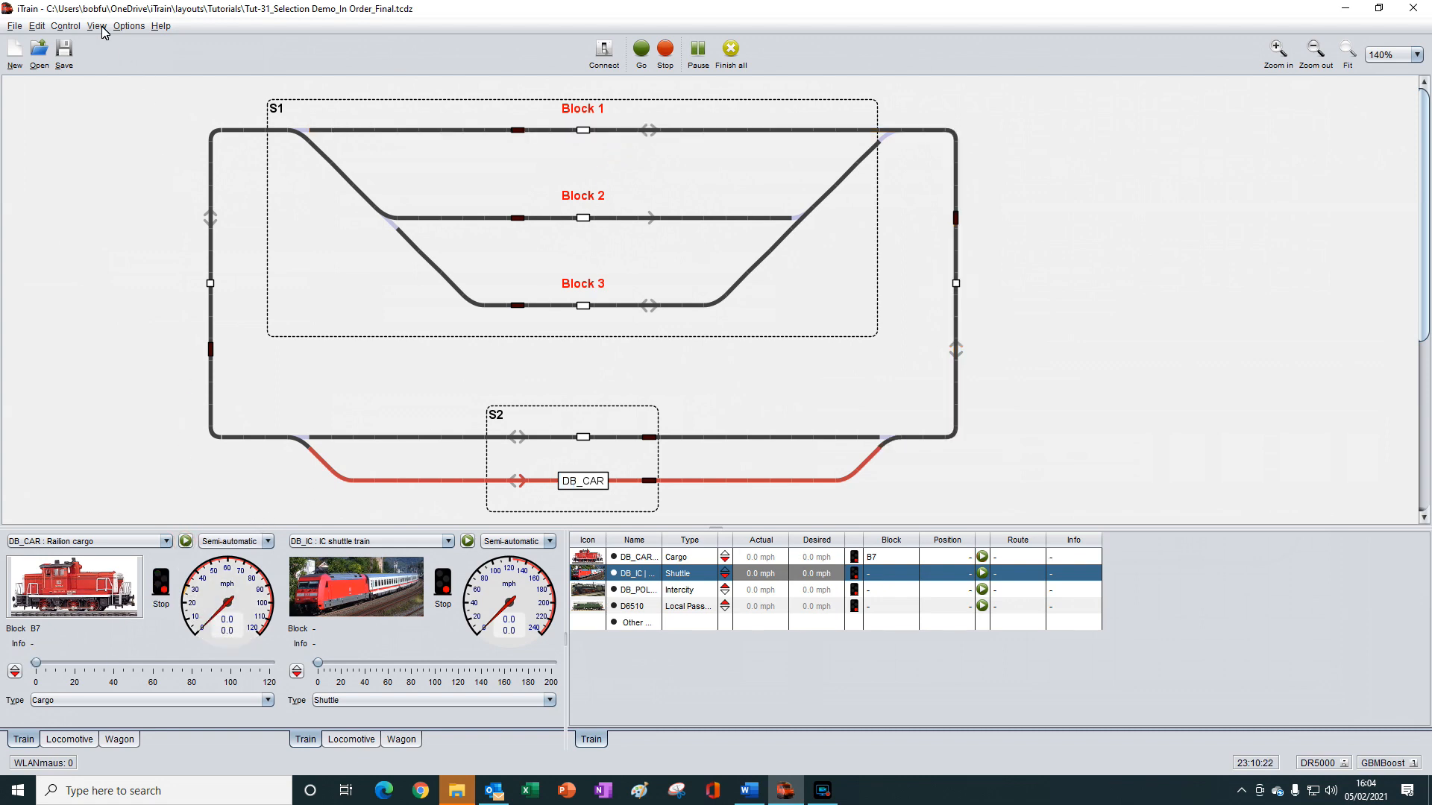
Step: Set the direction of block B2 to Preferred direction and apply the change
left_click(36, 28)
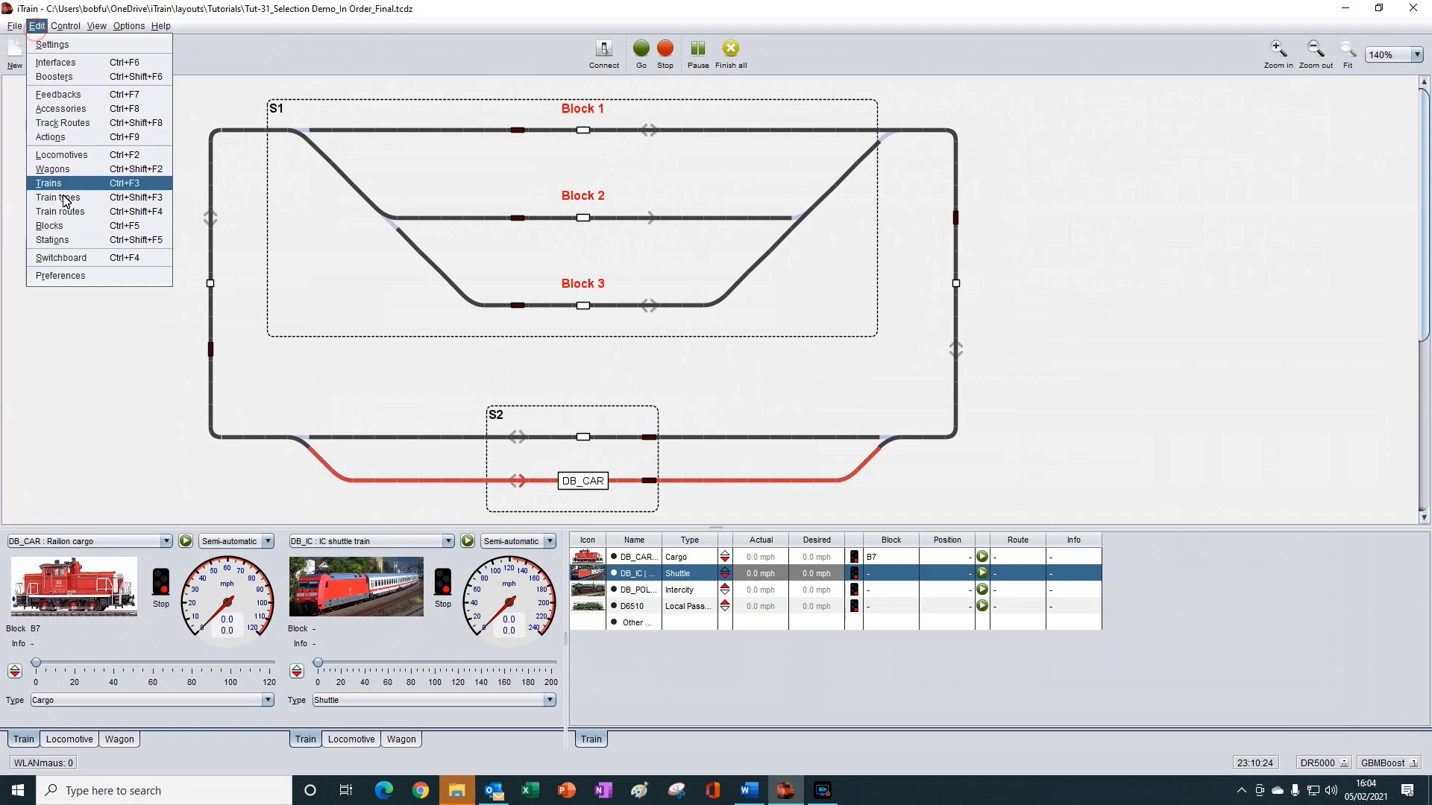
left_click(52, 226)
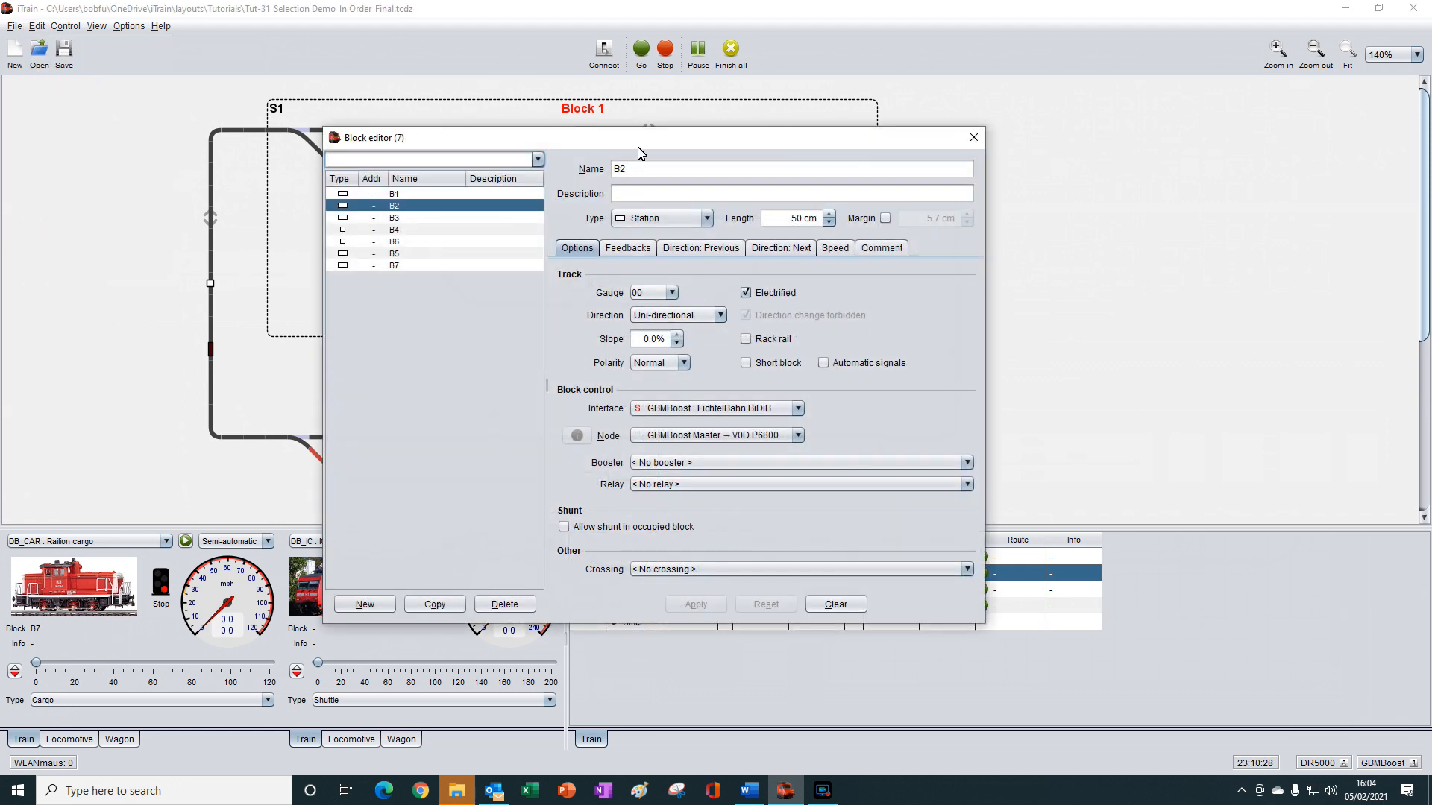
left_click(720, 316)
left_click(687, 347)
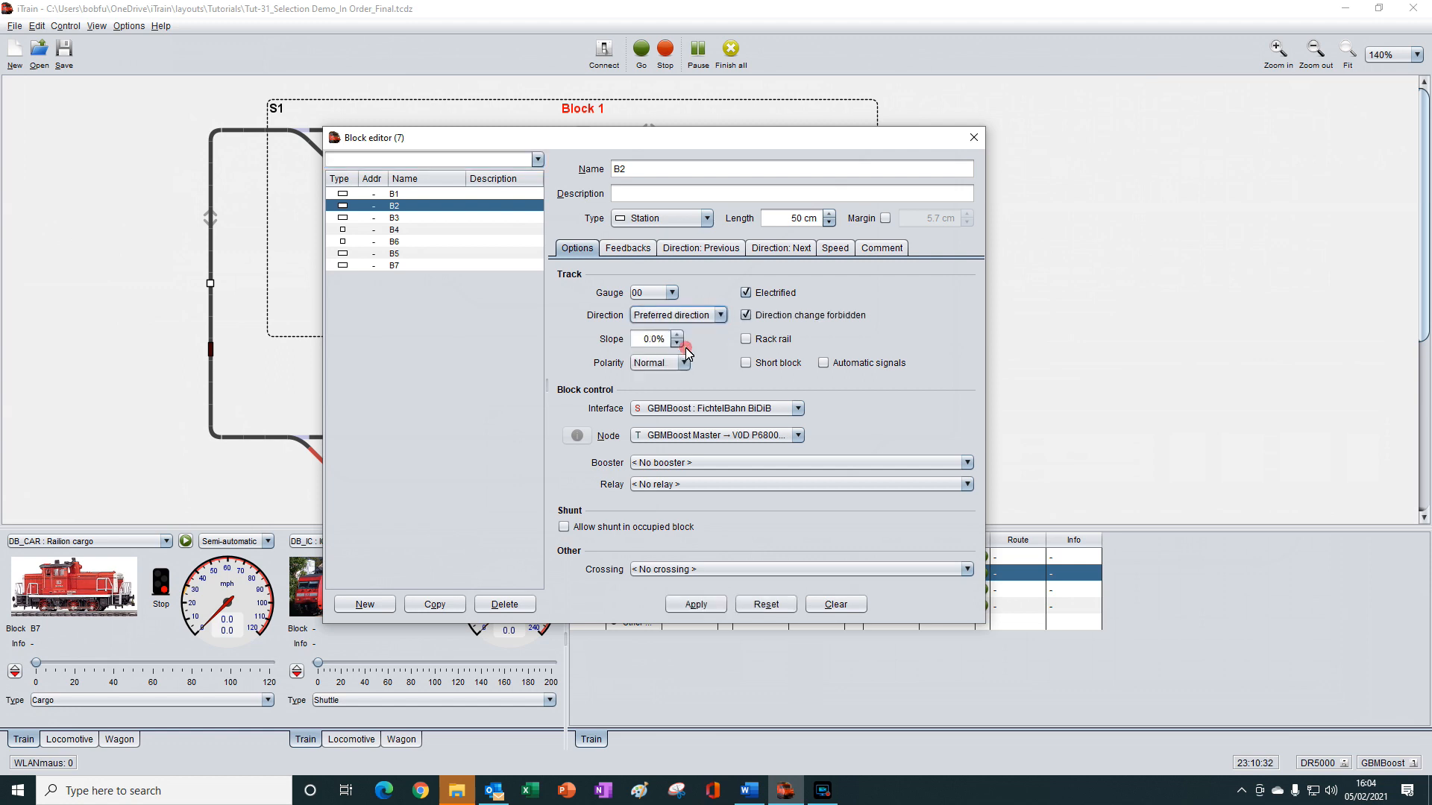
left_click(696, 605)
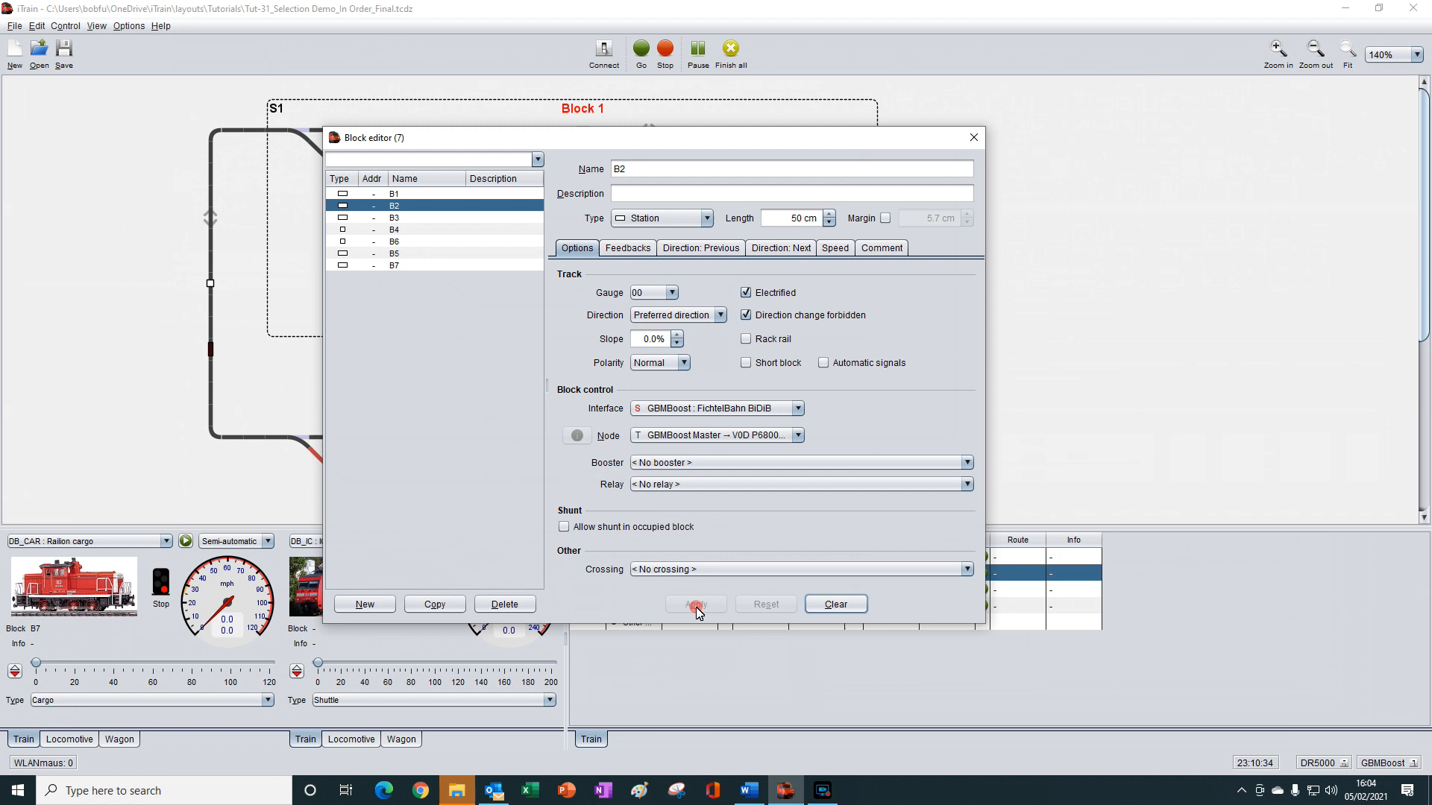
left_click(972, 136)
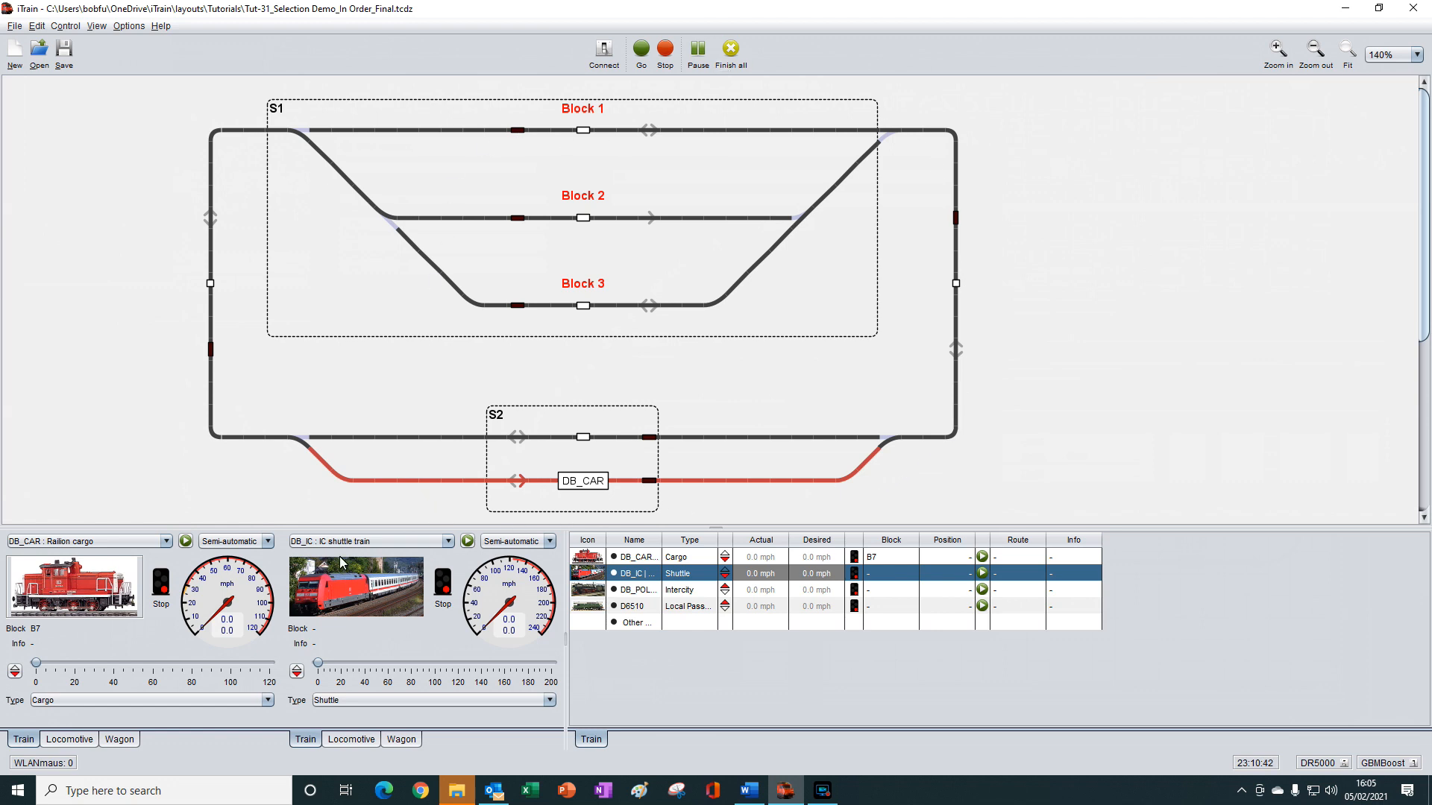
Step: Start and stop DB_CAR to test its route into S1 against block B2's preferred direction
left_click(185, 542)
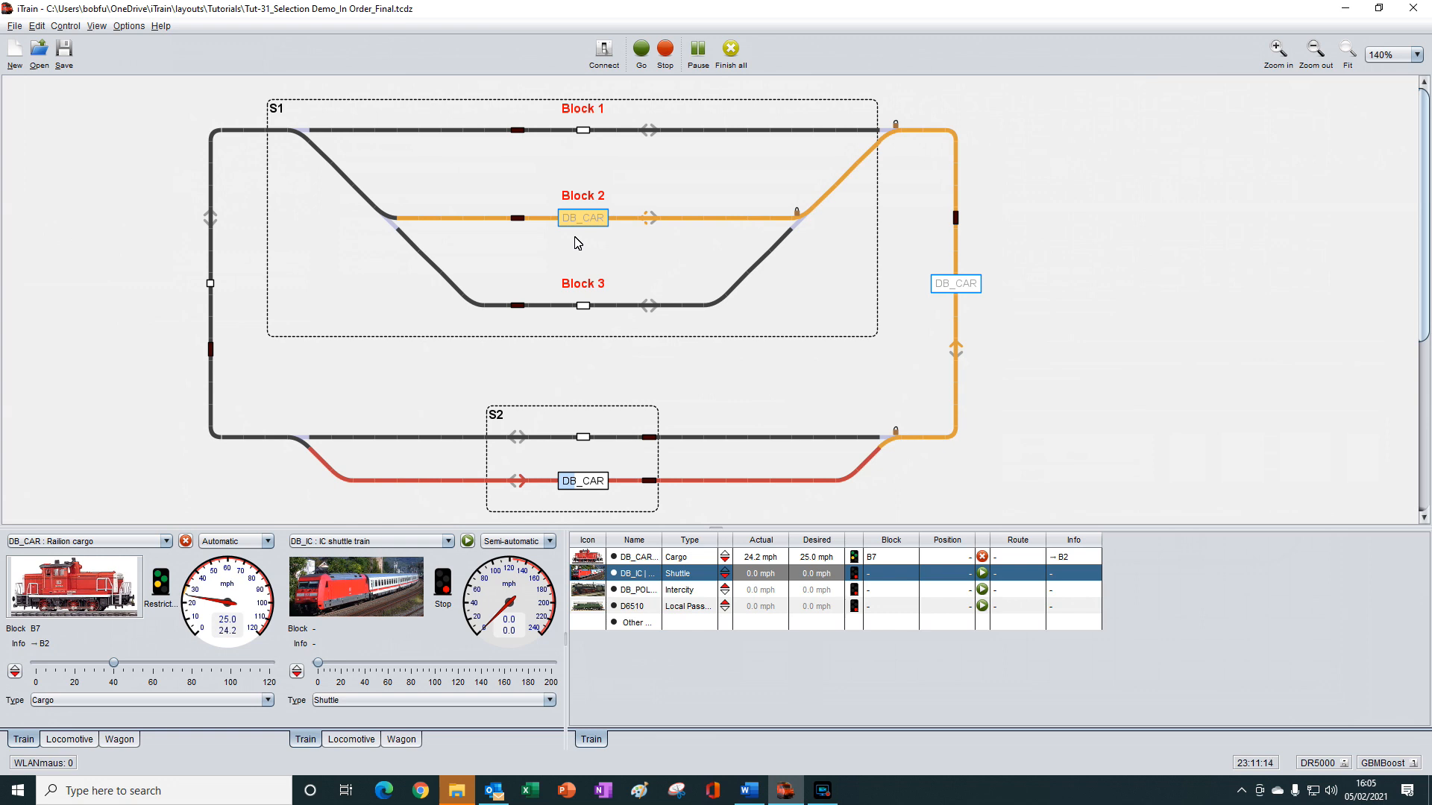
left_click(186, 542)
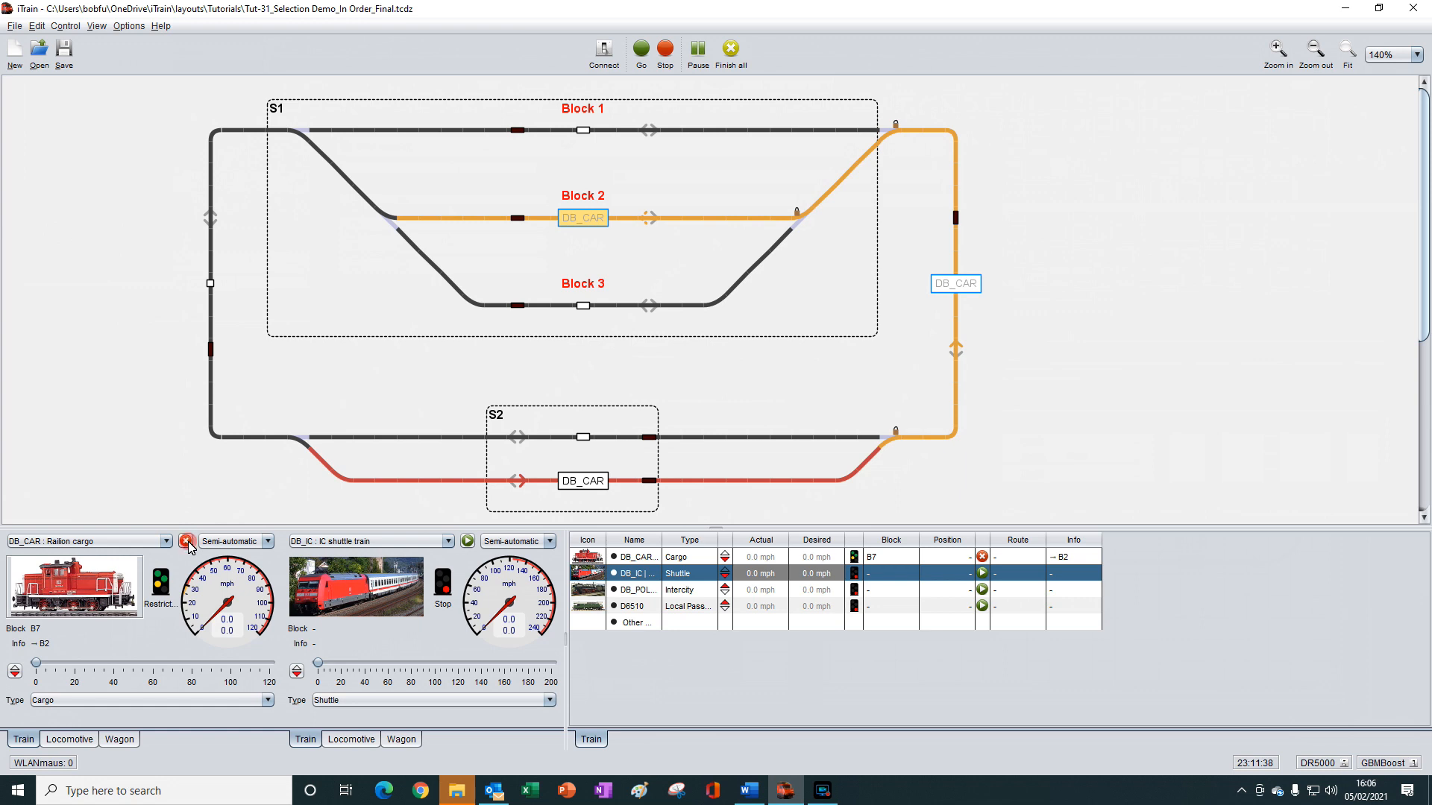
left_click(186, 542)
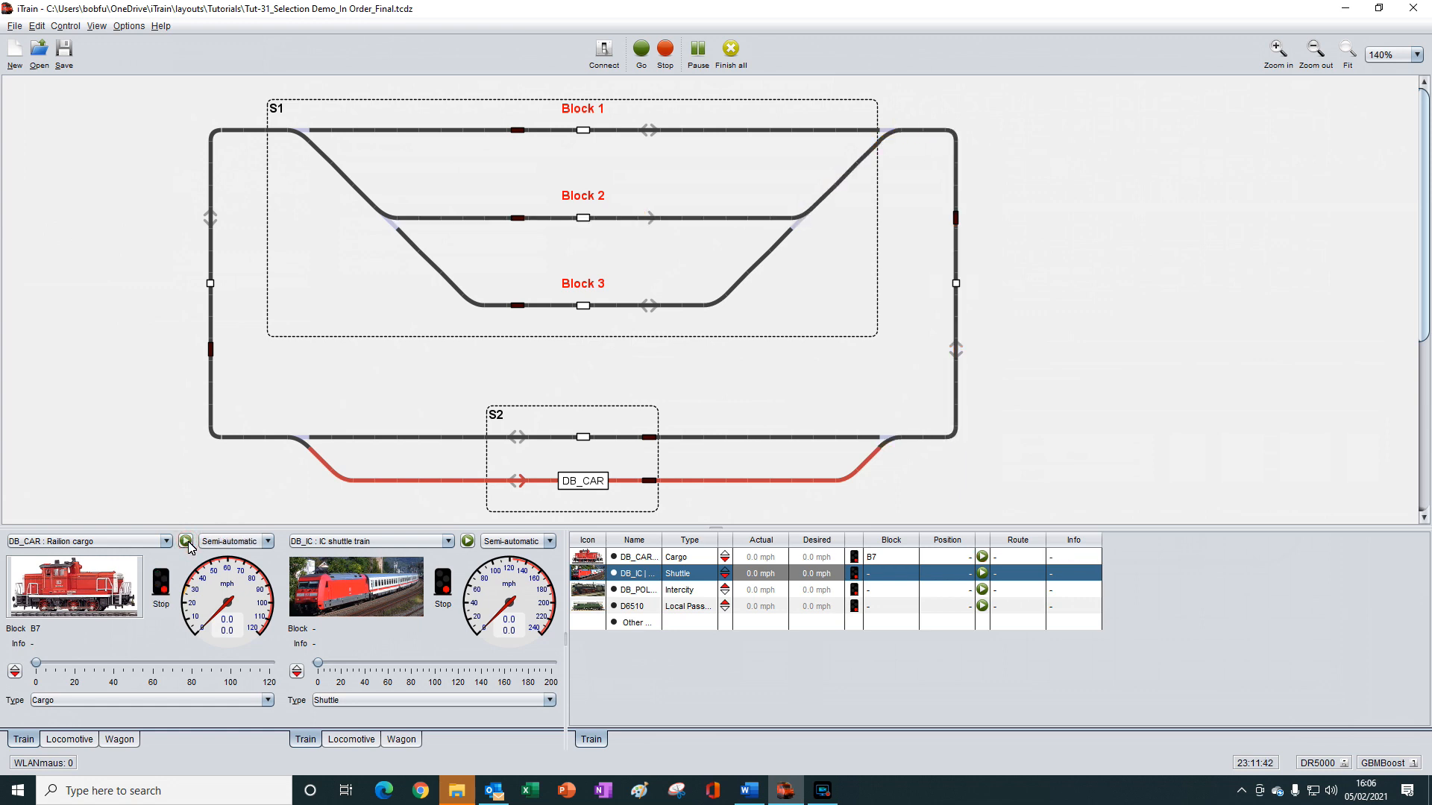
left_click(187, 542)
Step: Bar DB_CAR's locomotive DB 360 from block B2 by adding it to the locomotive's No access to permissions
left_click(36, 26)
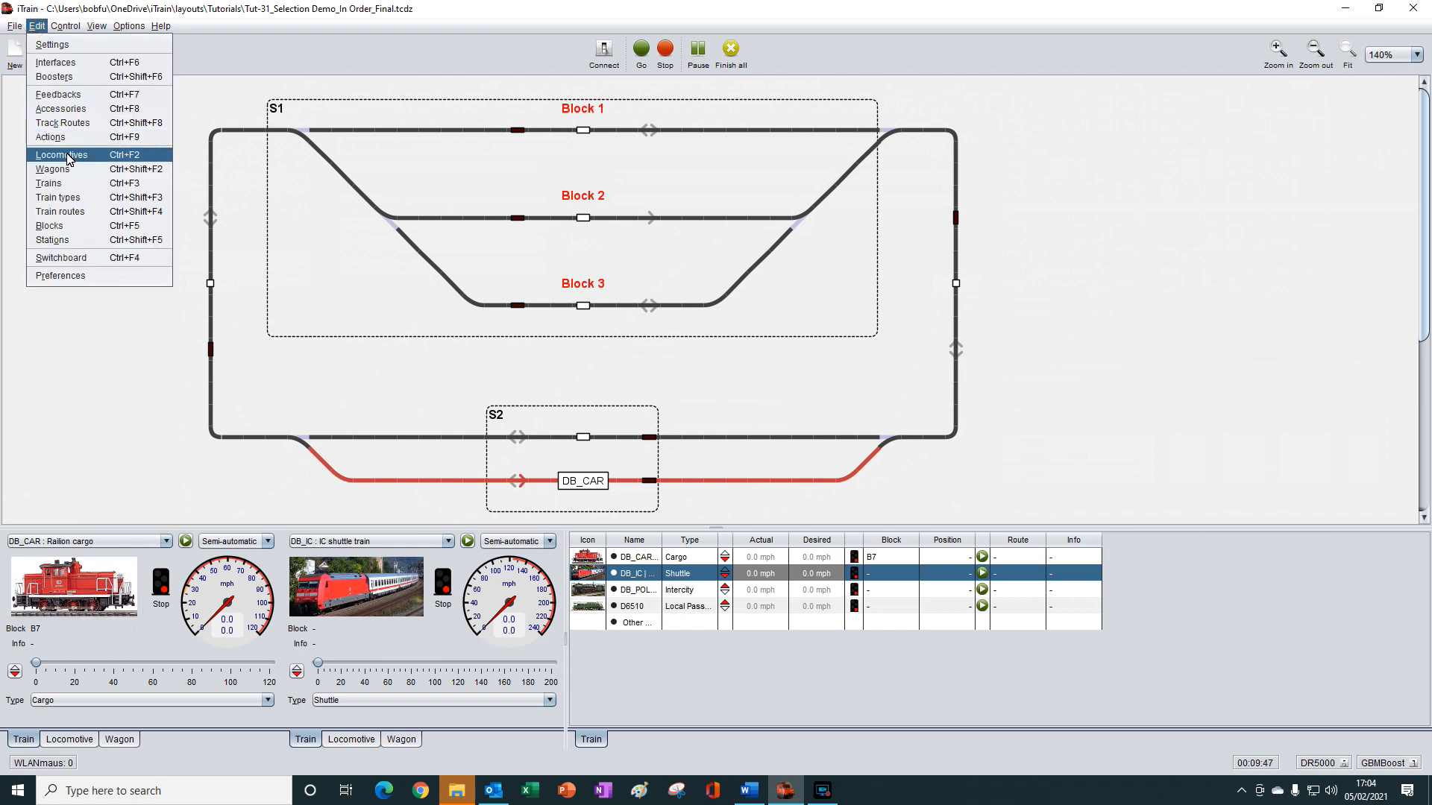
left_click(614, 559)
left_click(614, 559)
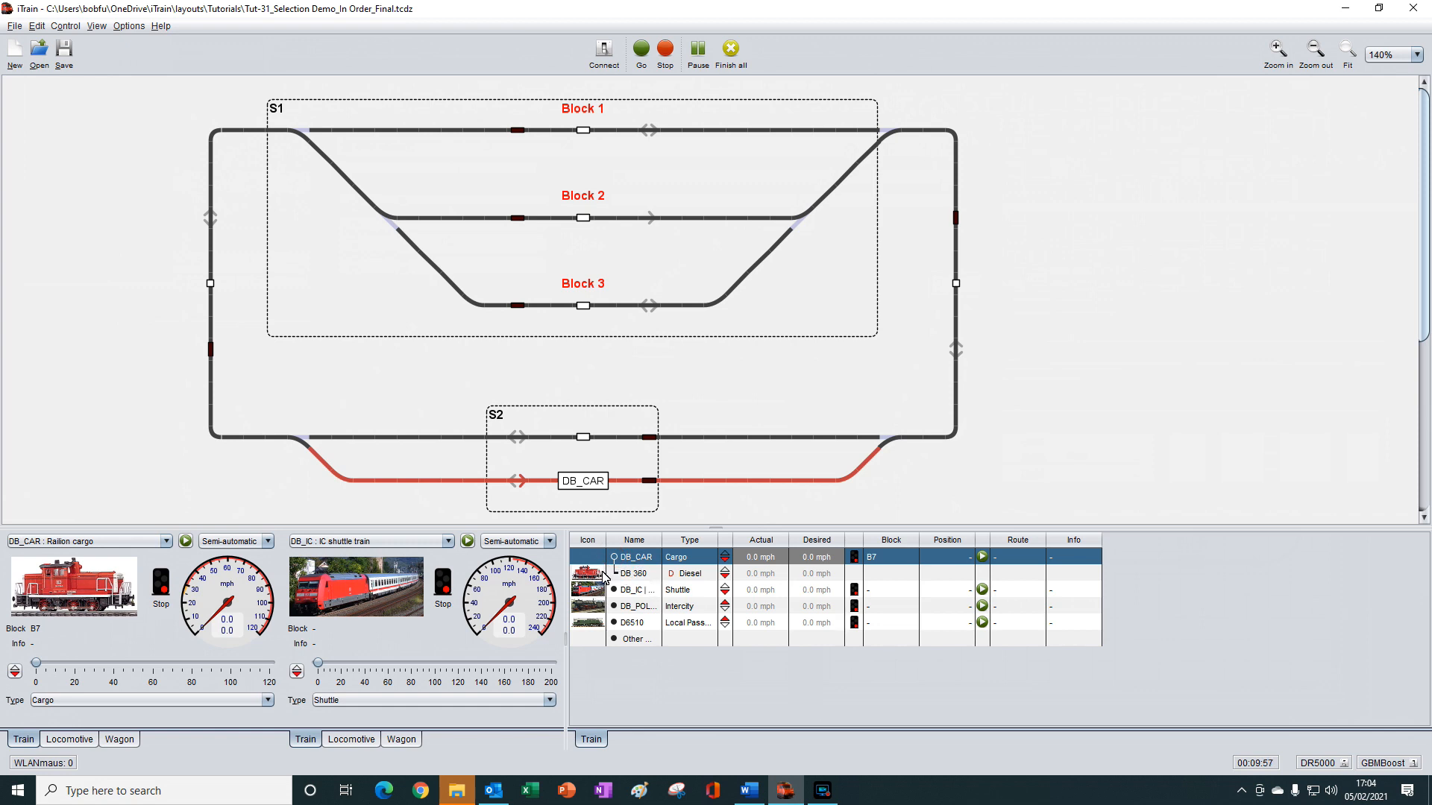
right_click(643, 580)
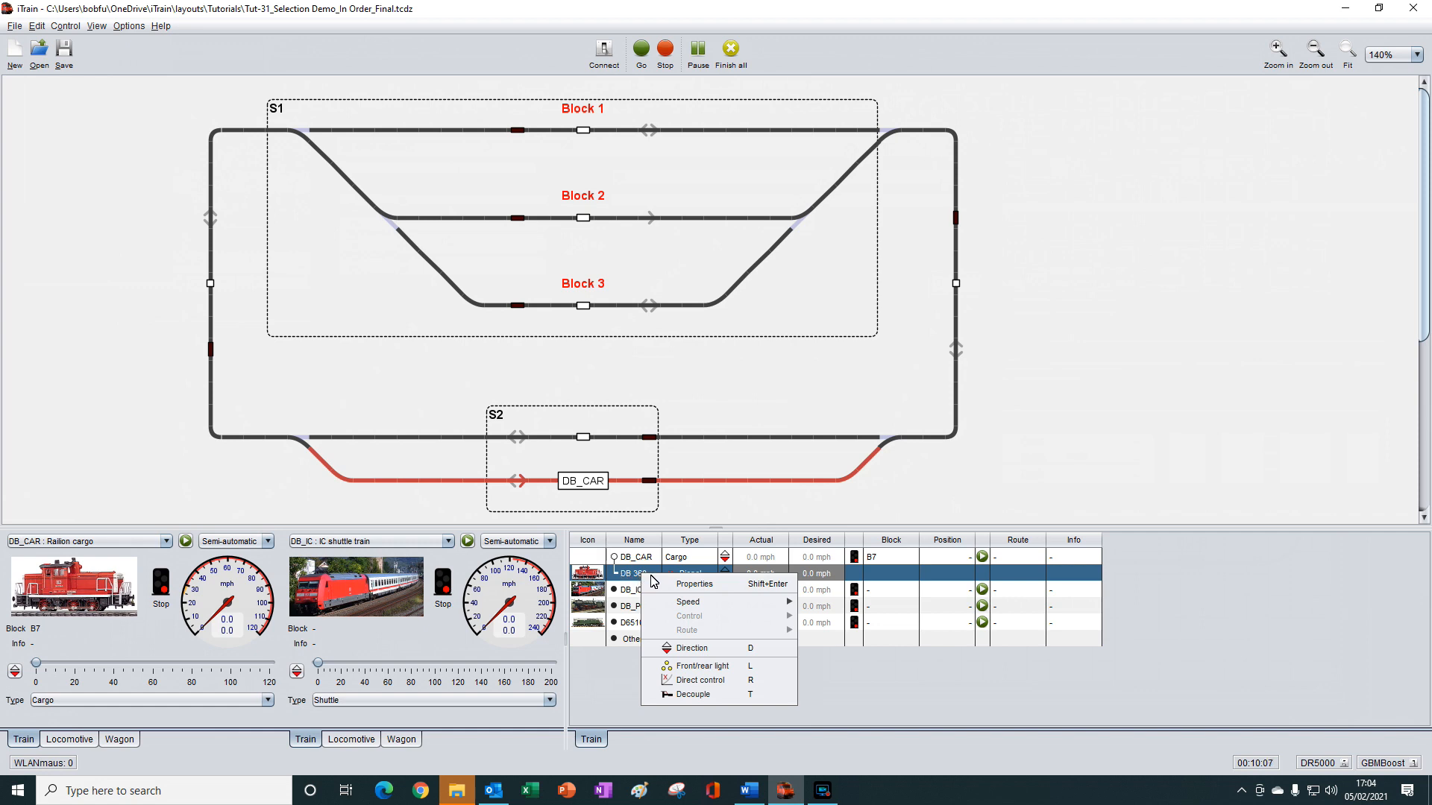
left_click(694, 586)
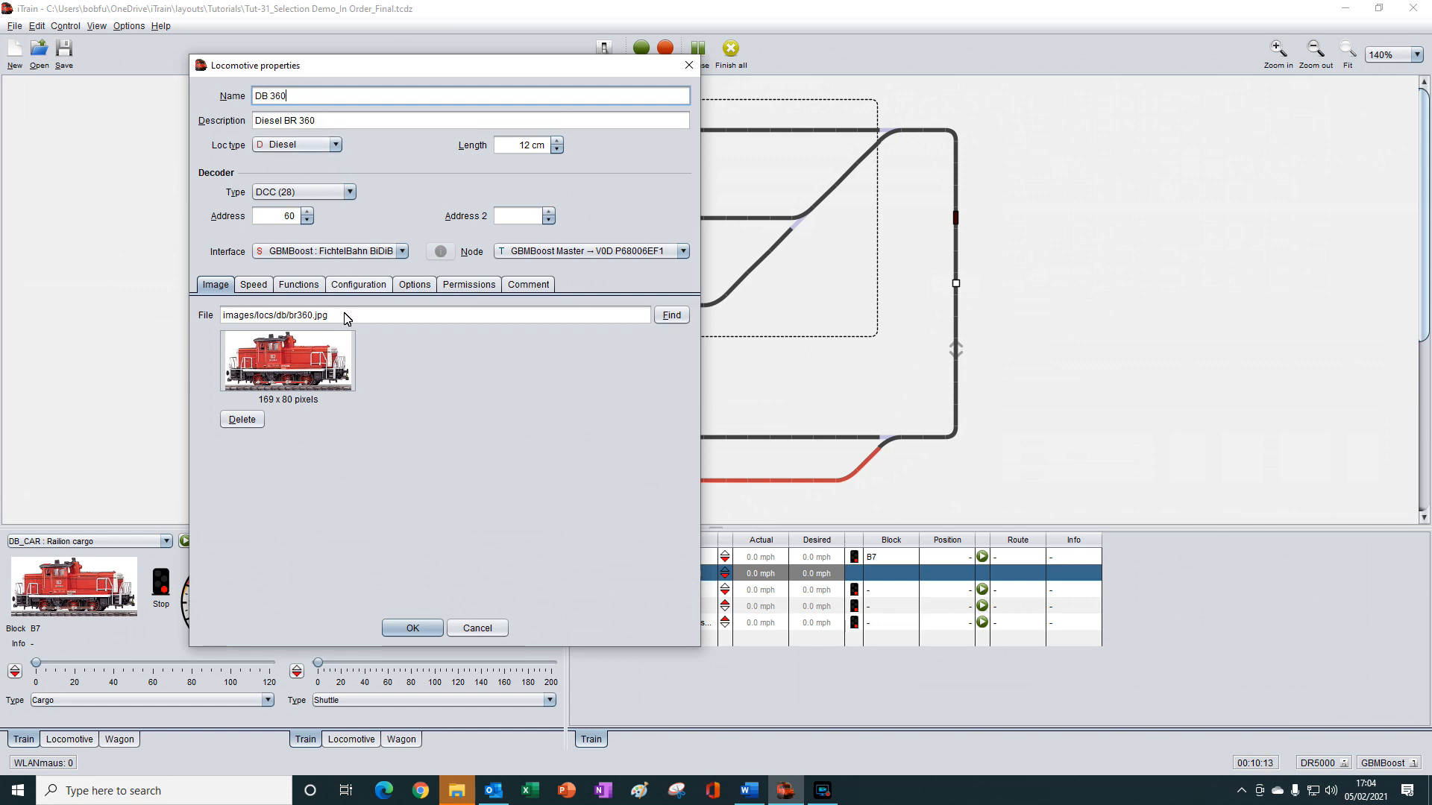
left_click(473, 284)
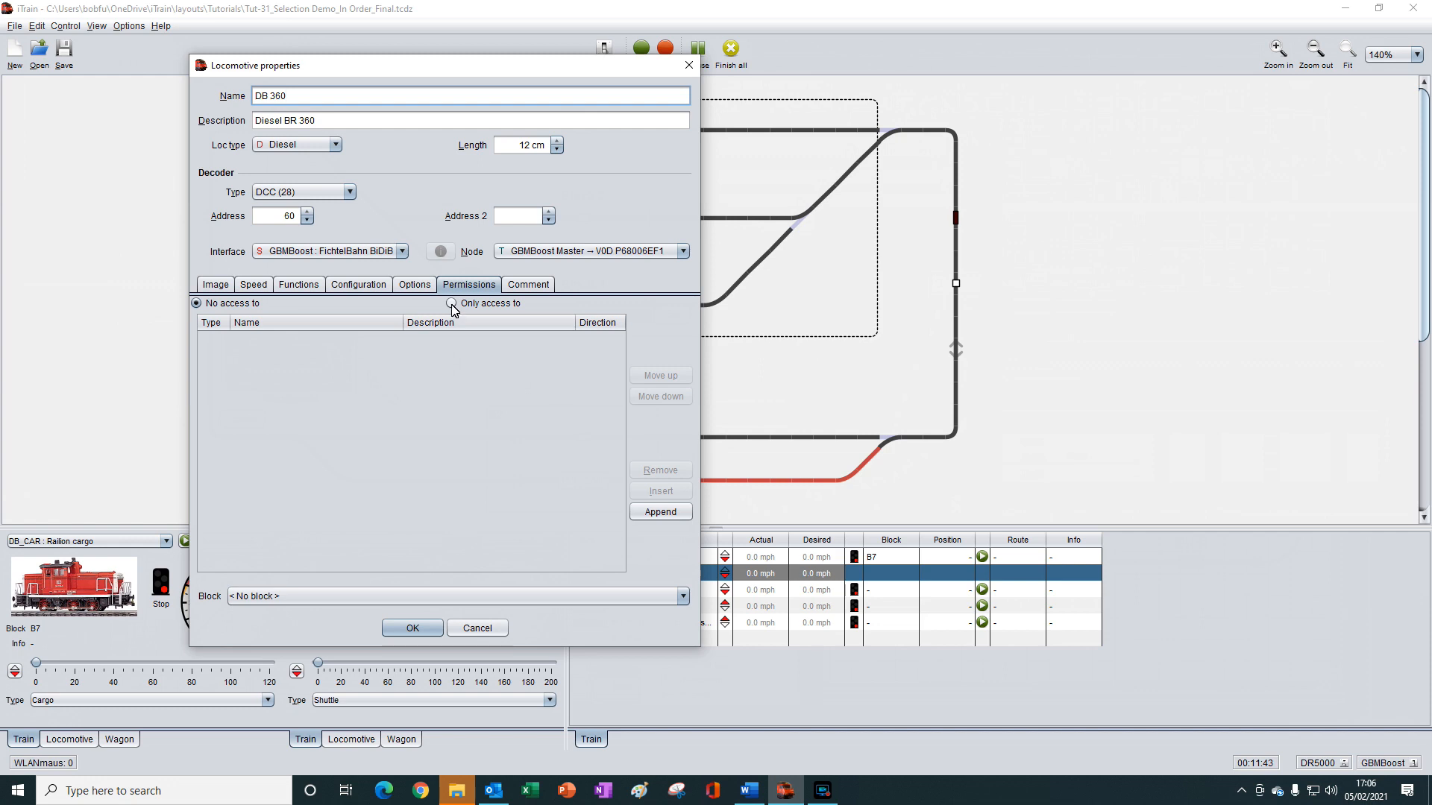
left_click(451, 305)
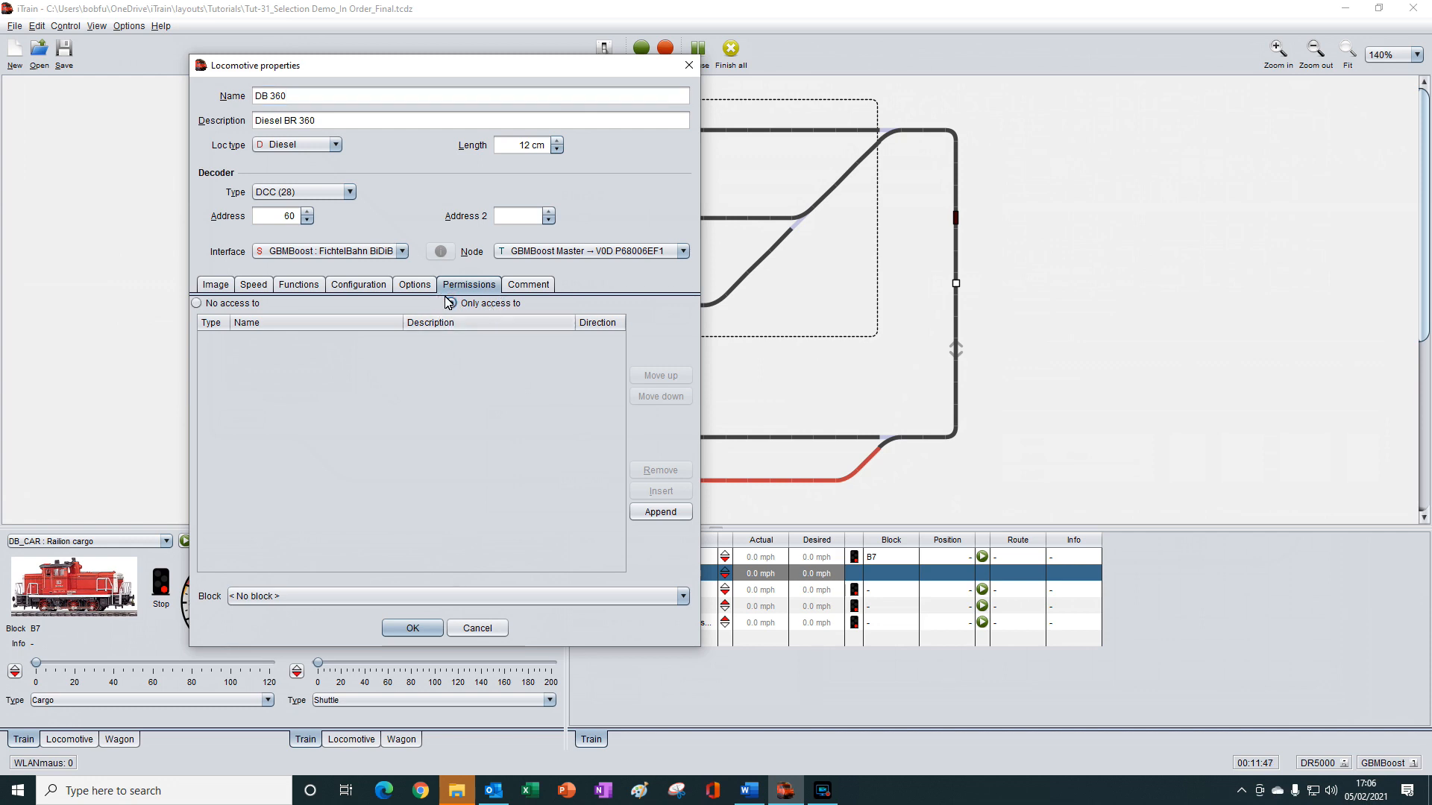
left_click(197, 304)
left_click(664, 515)
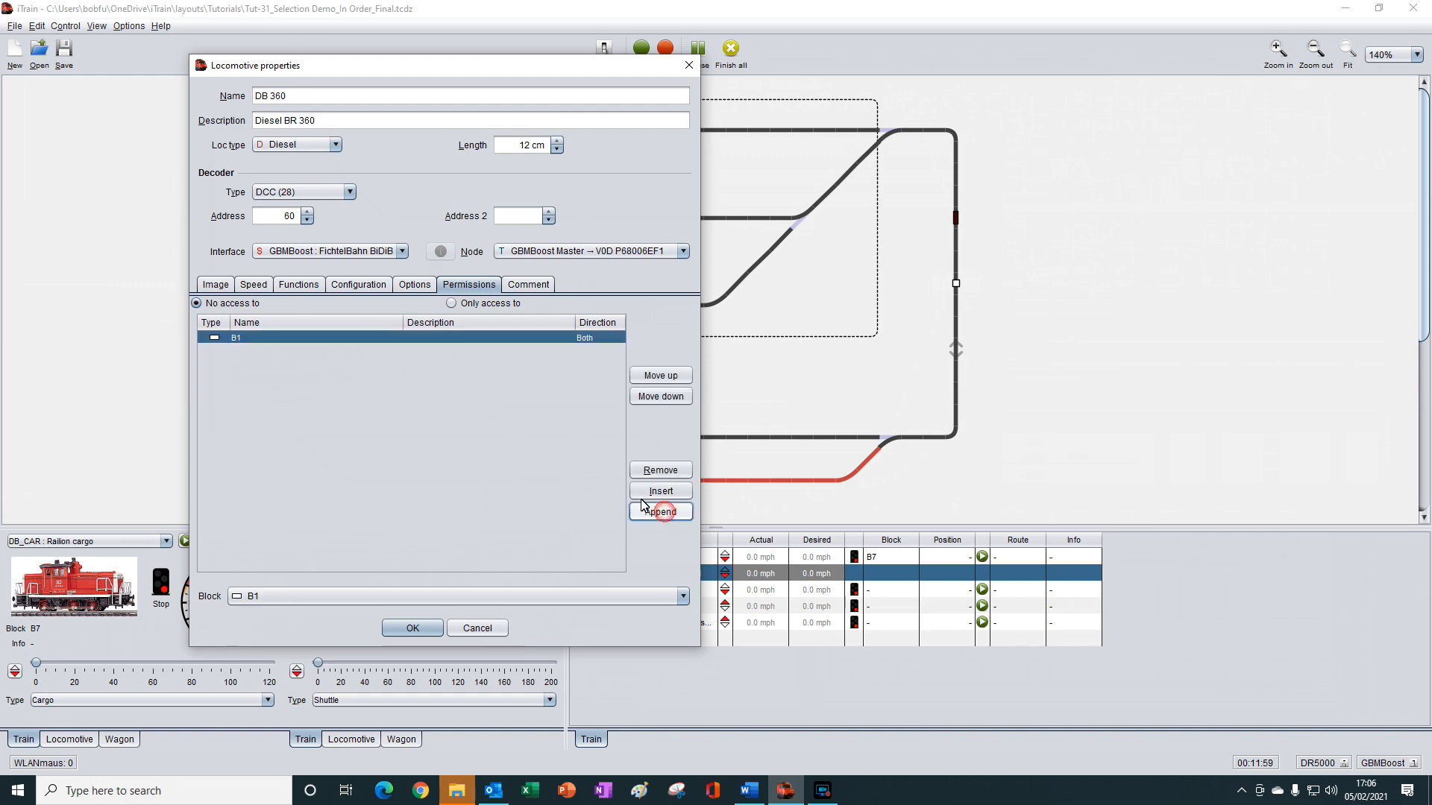
left_click(269, 600)
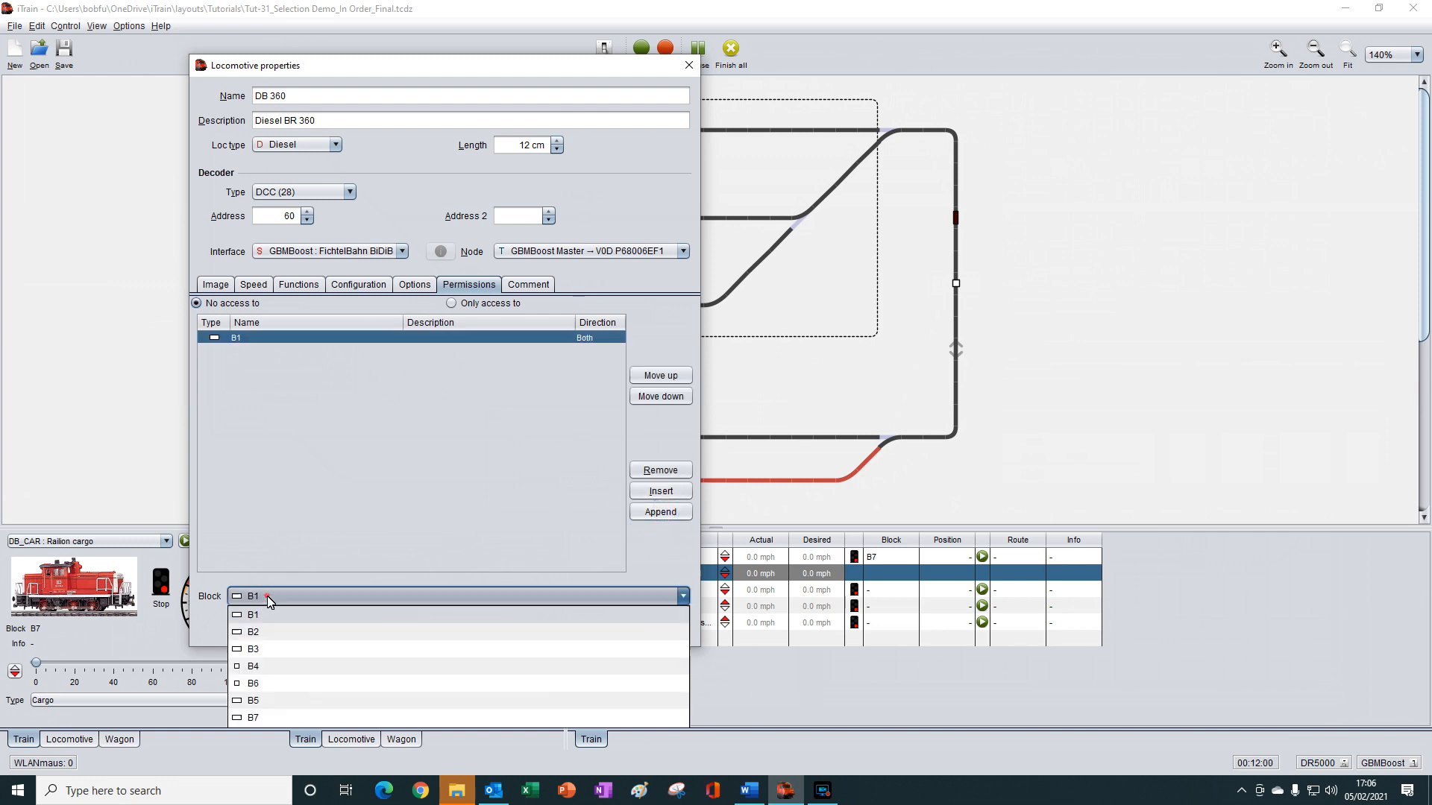
left_click(255, 633)
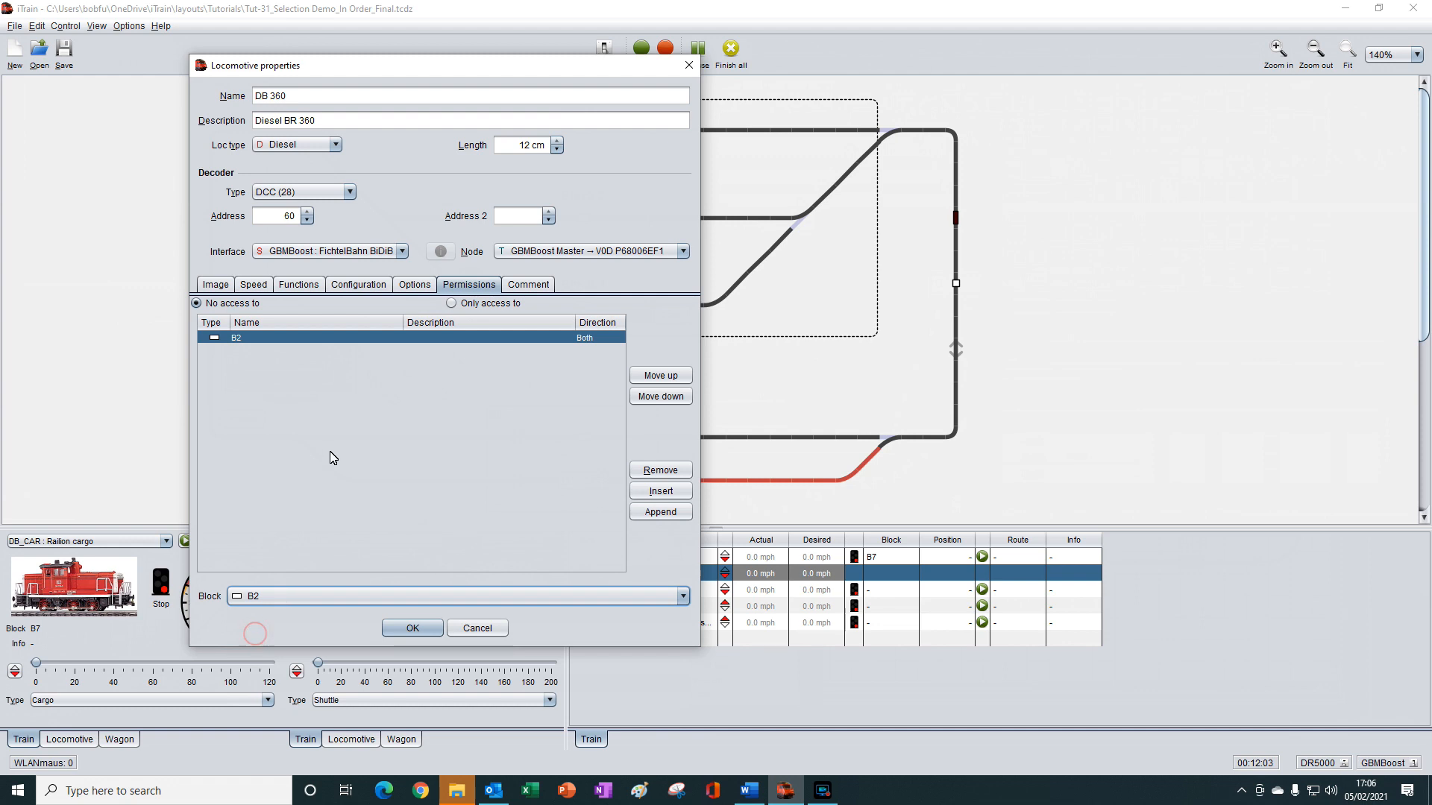
left_click(417, 629)
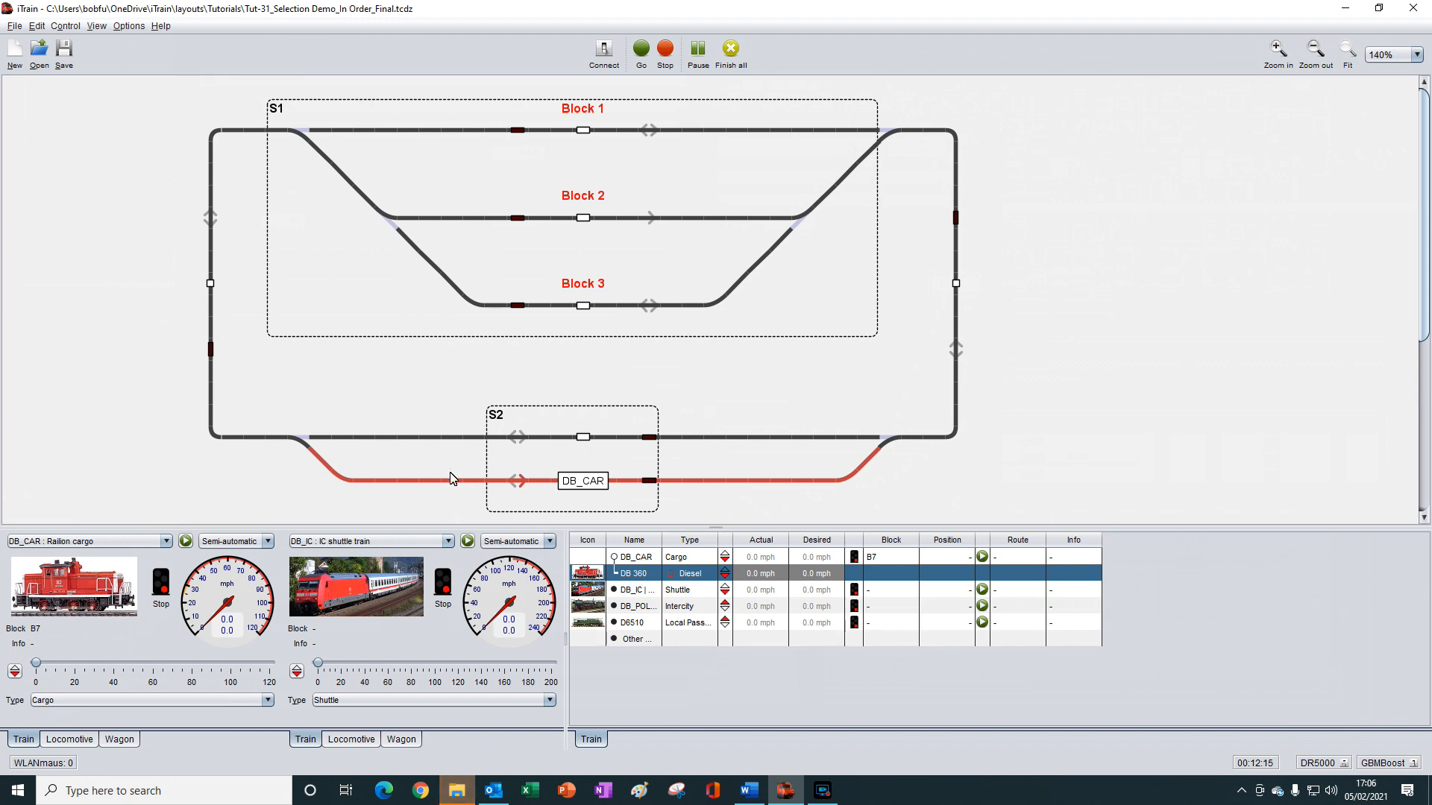
Step: Start and stop DB_CAR to test its route into S1 with locomotive DB 360 barred from block B2
left_click(186, 542)
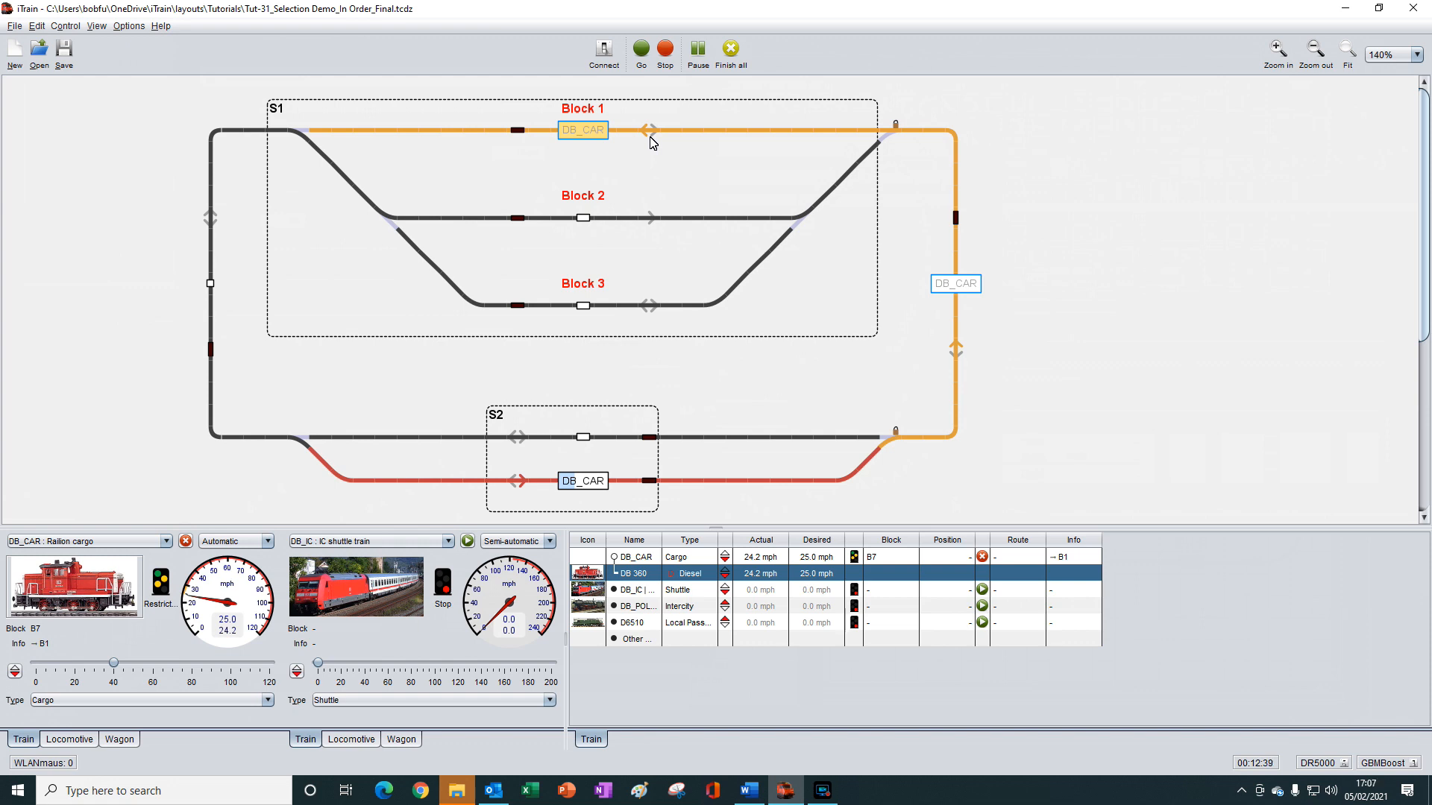
left_click(185, 541)
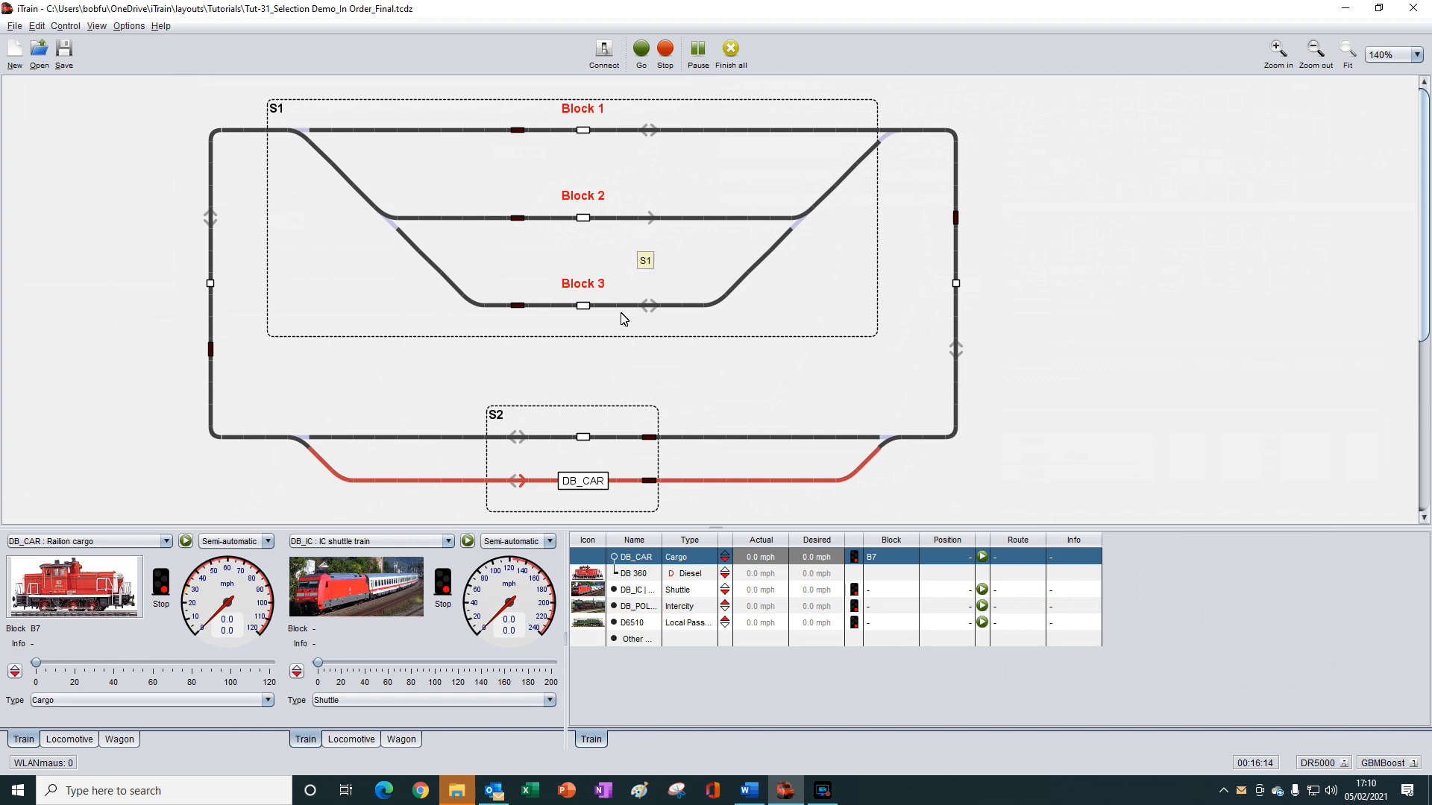
Step: Bar train DB_CAR from block B1 in its permissions, and start and stop it to test its route into S1
right_click(641, 561)
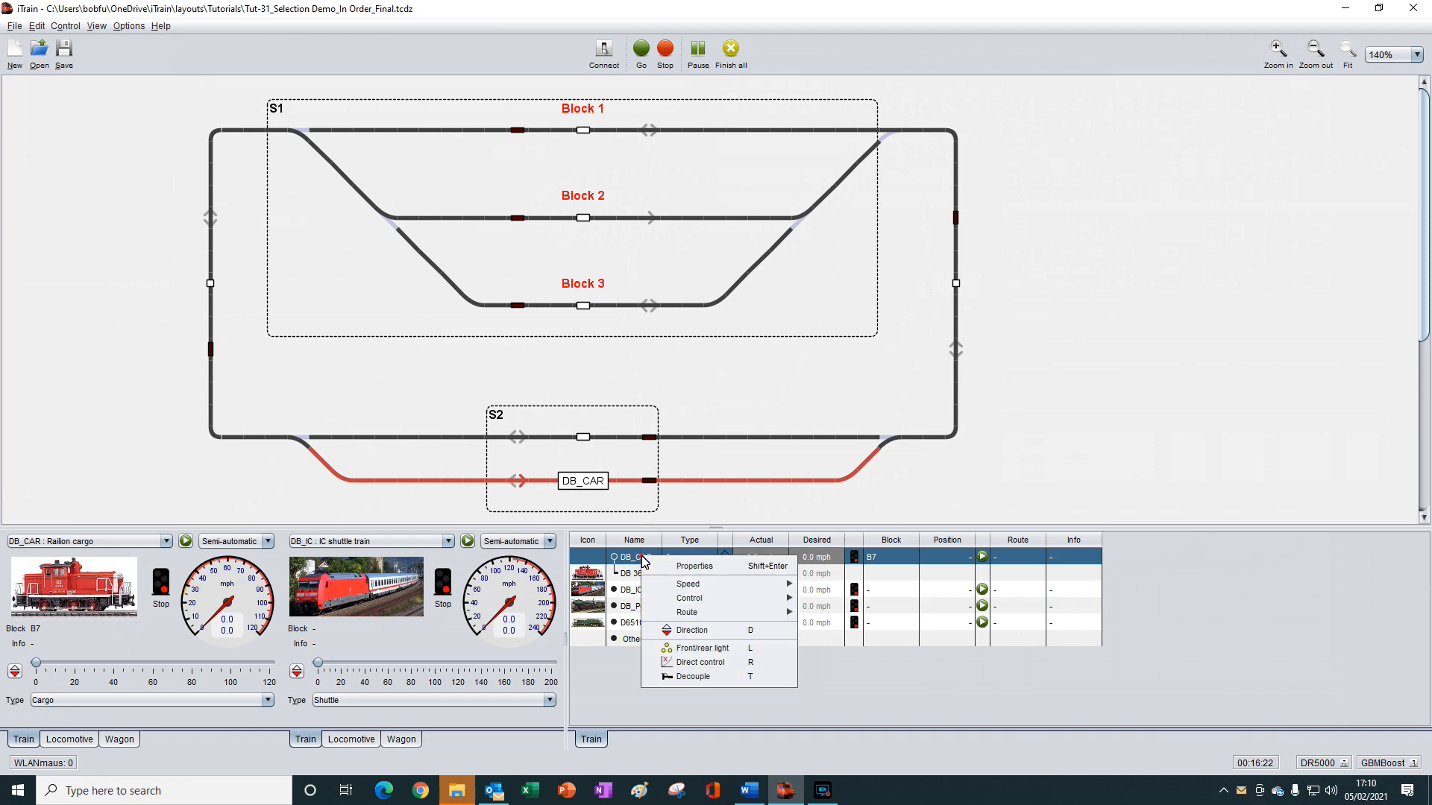
left_click(701, 570)
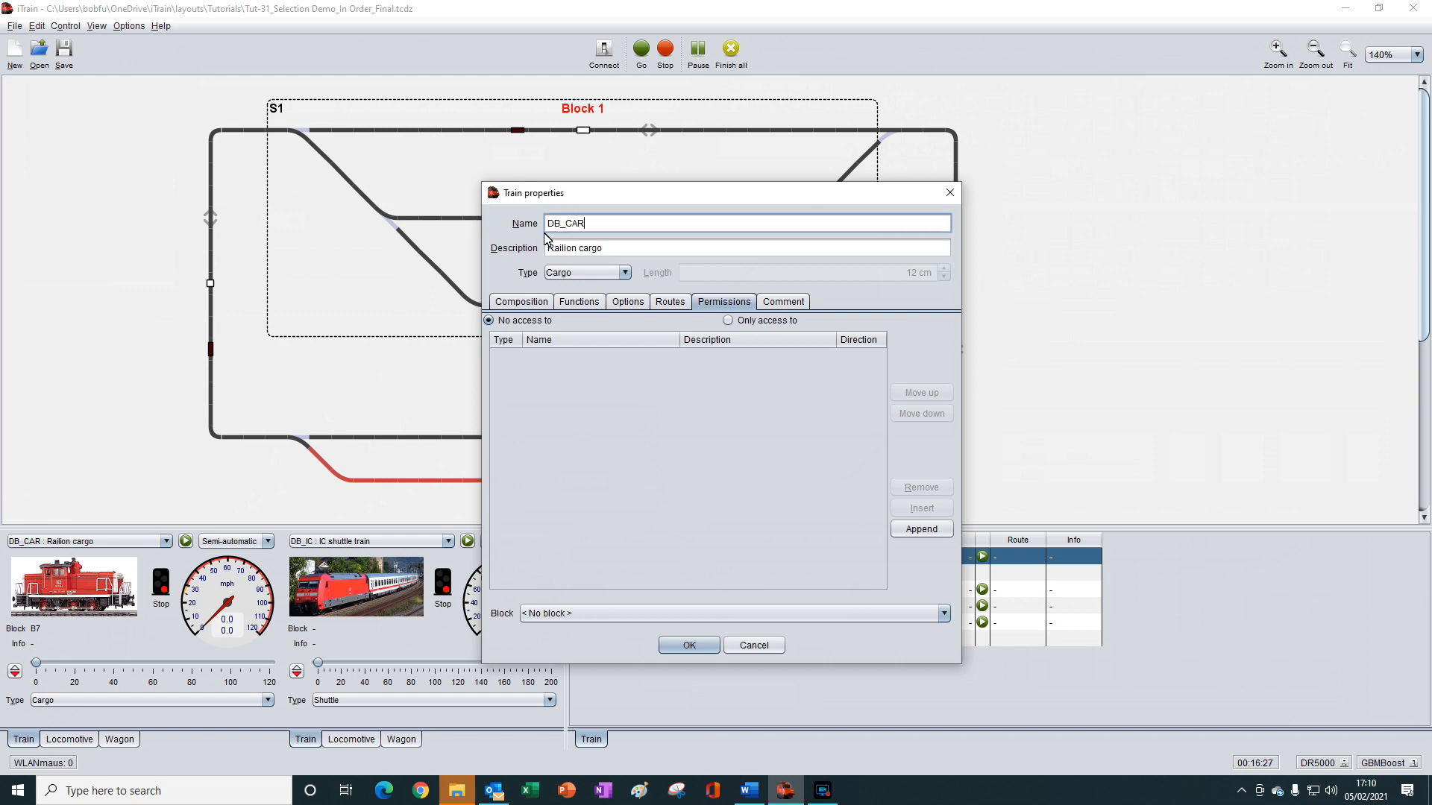
left_click(916, 531)
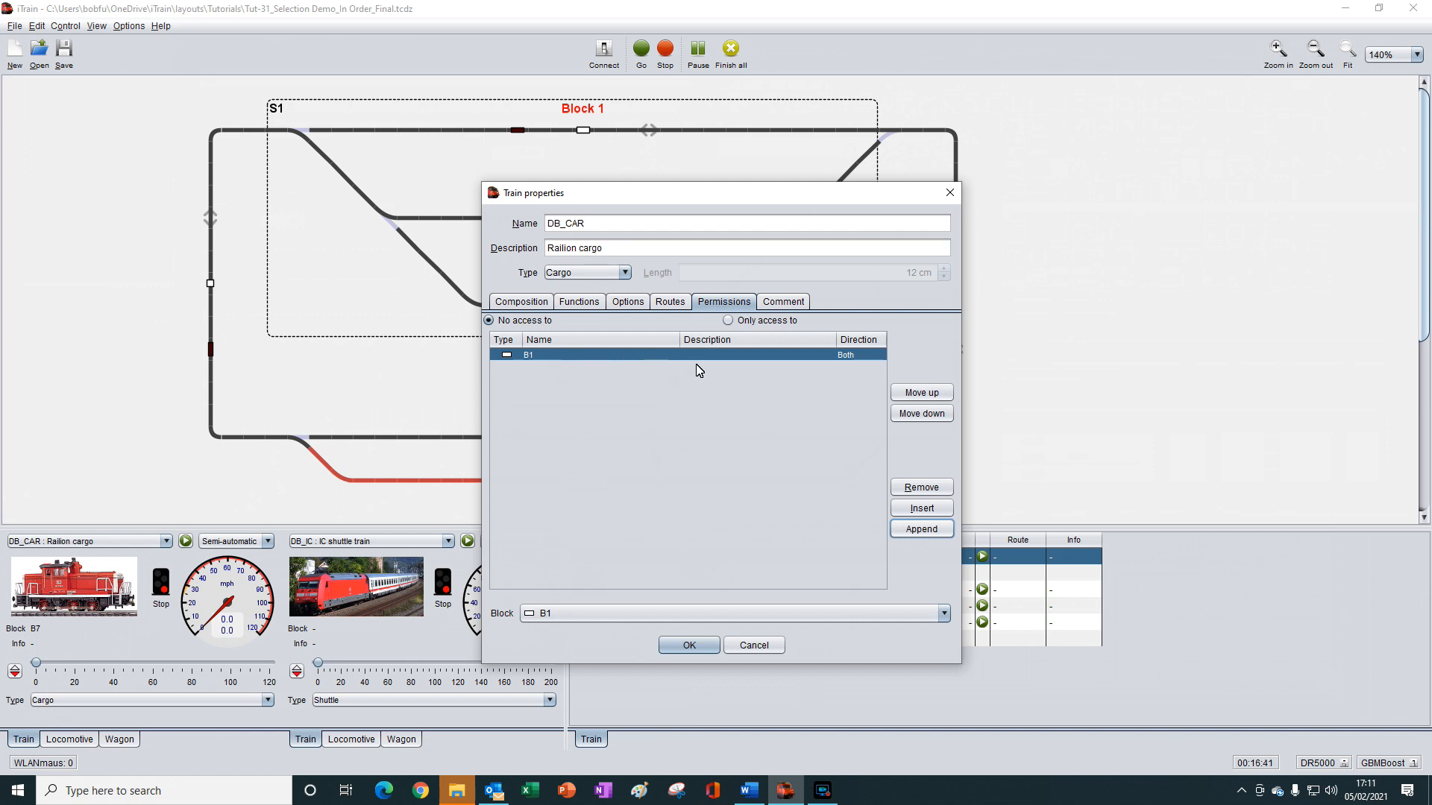
left_click(684, 641)
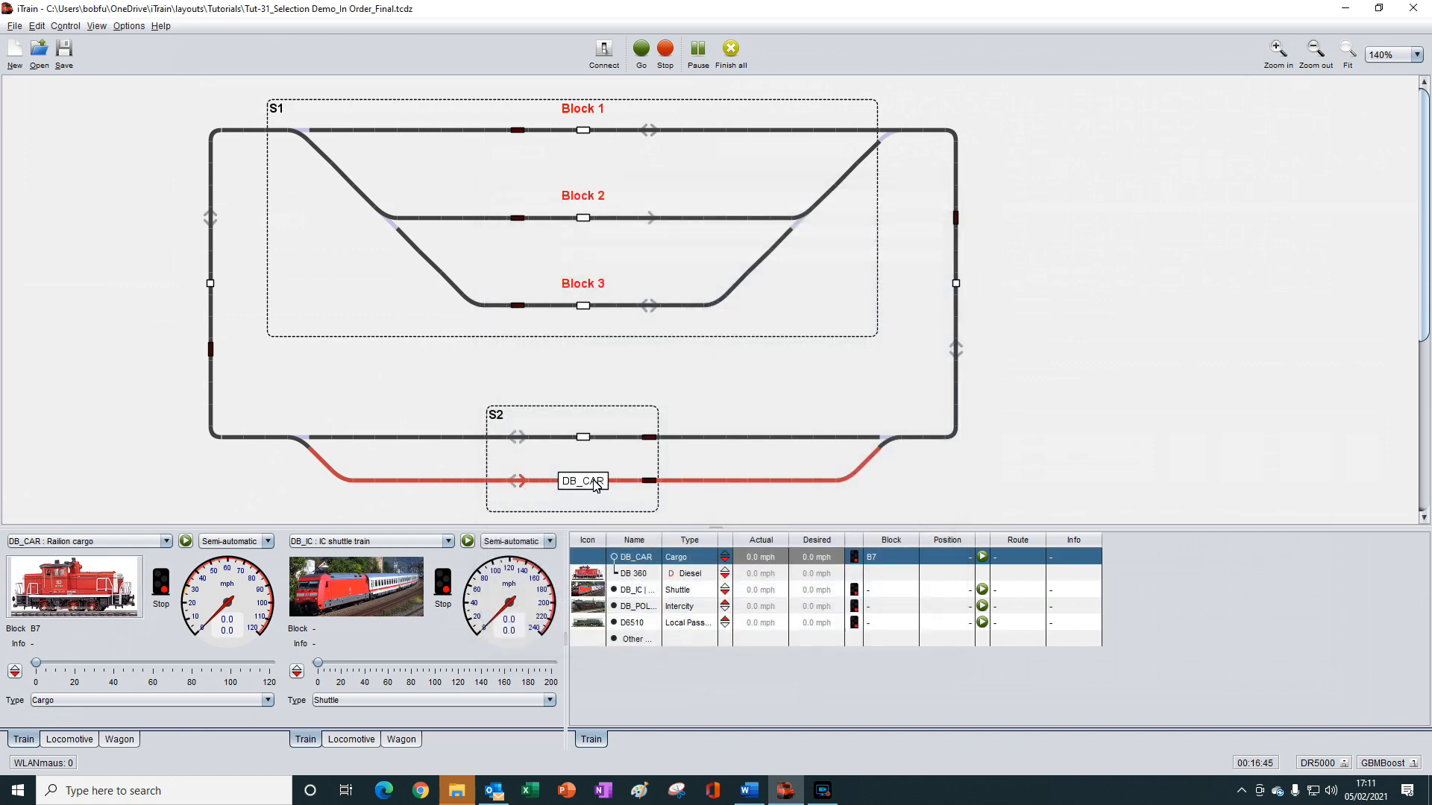
left_click(185, 541)
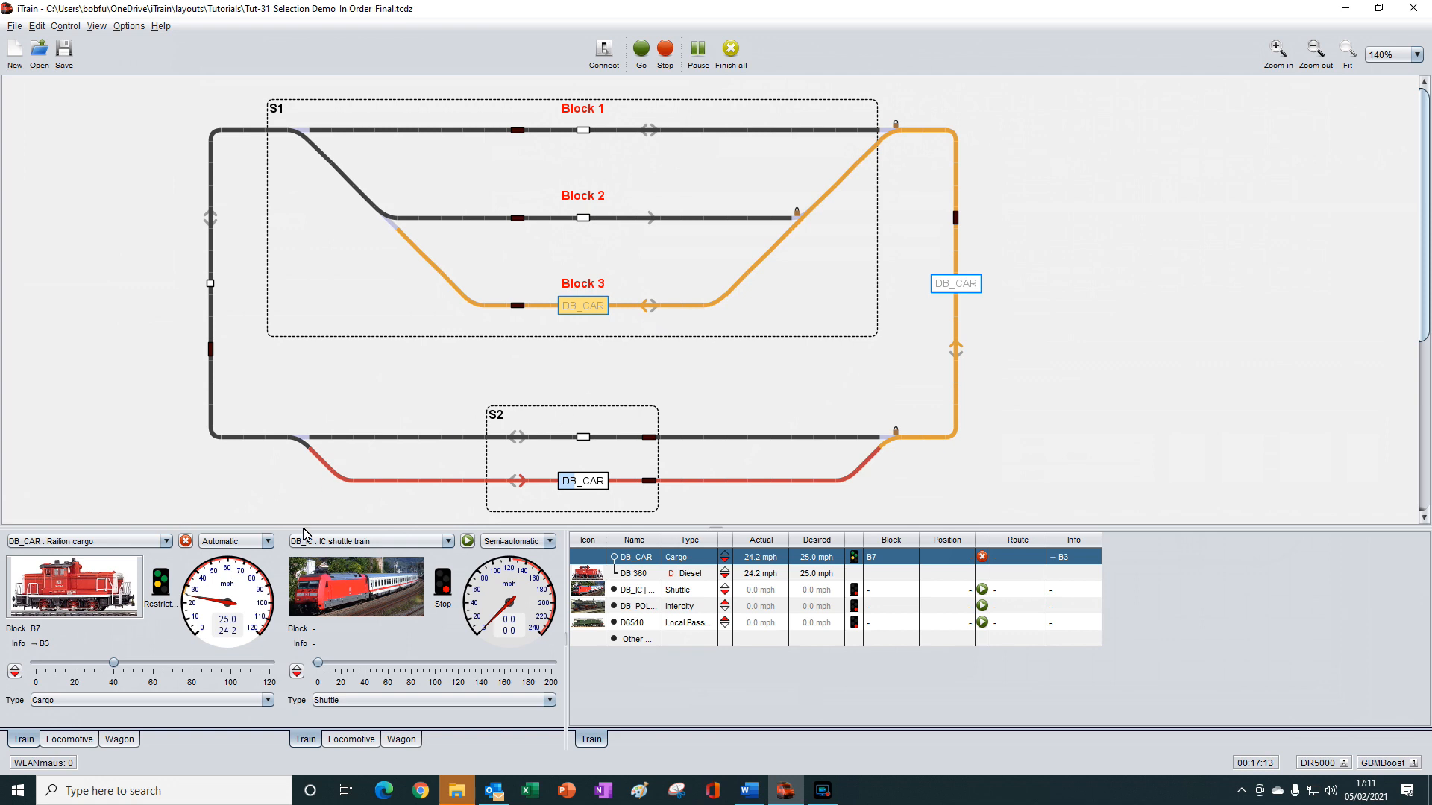
left_click(185, 541)
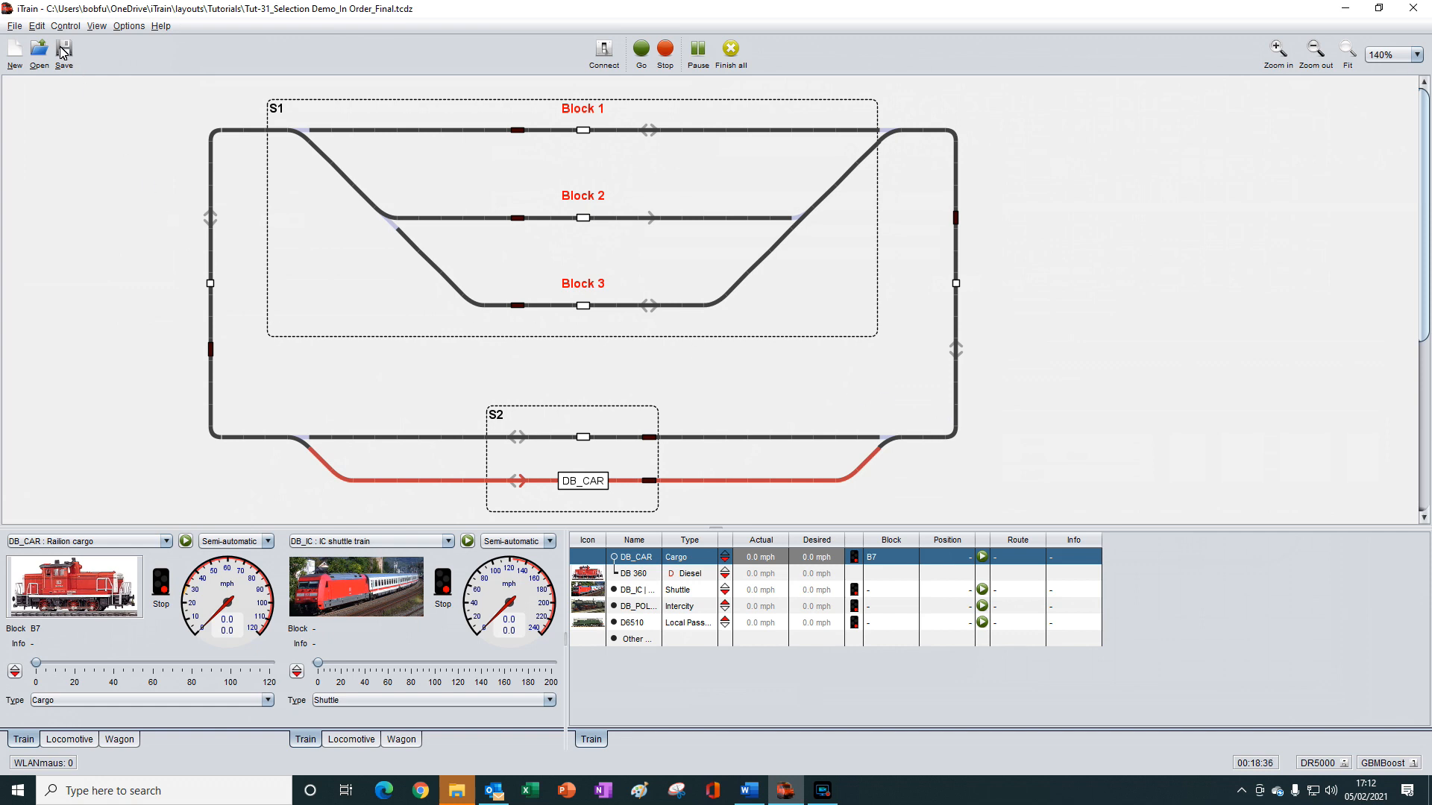
Step: Bar the Cargo train type from block B3, apply the change, and start DB_CAR to test its route into S1
left_click(37, 27)
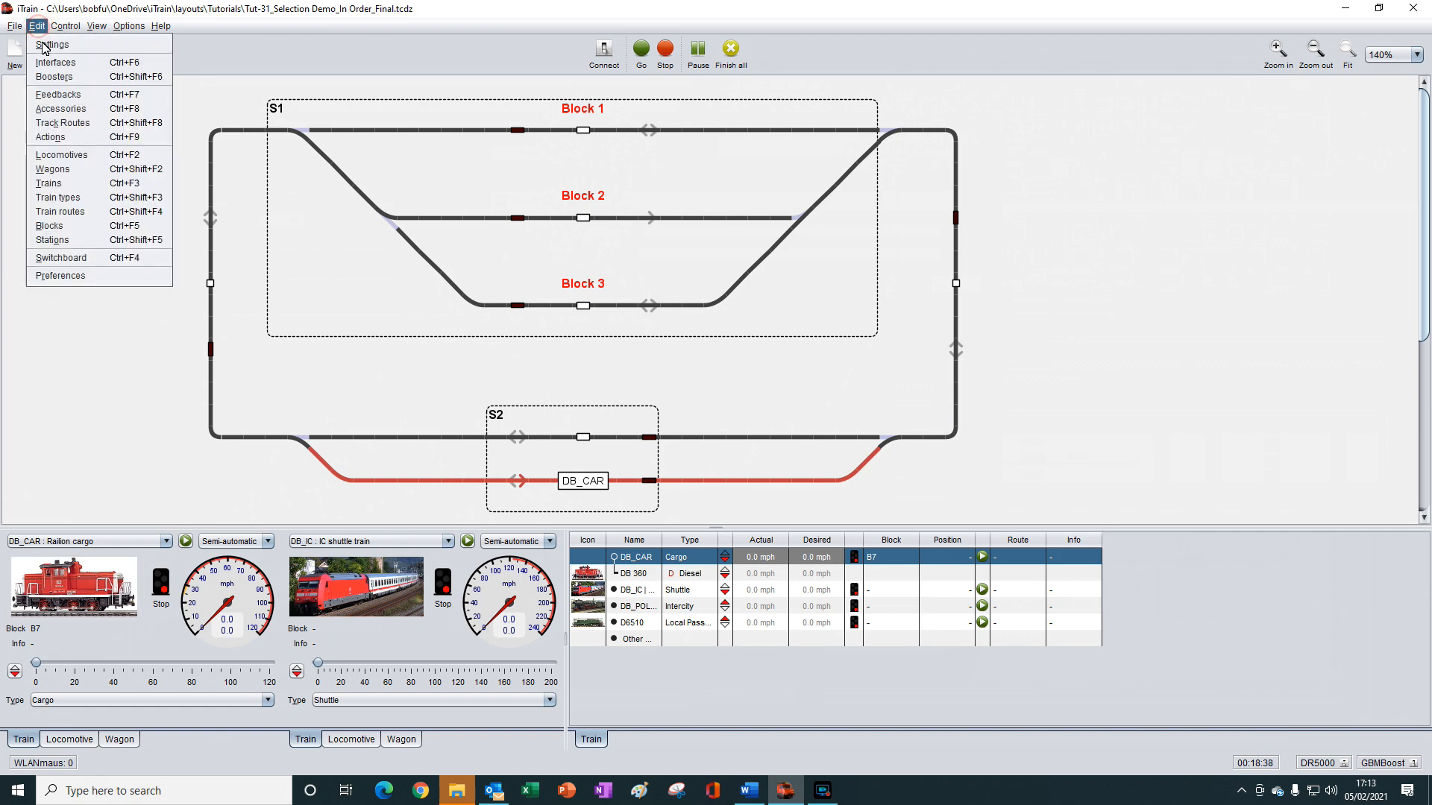
left_click(69, 200)
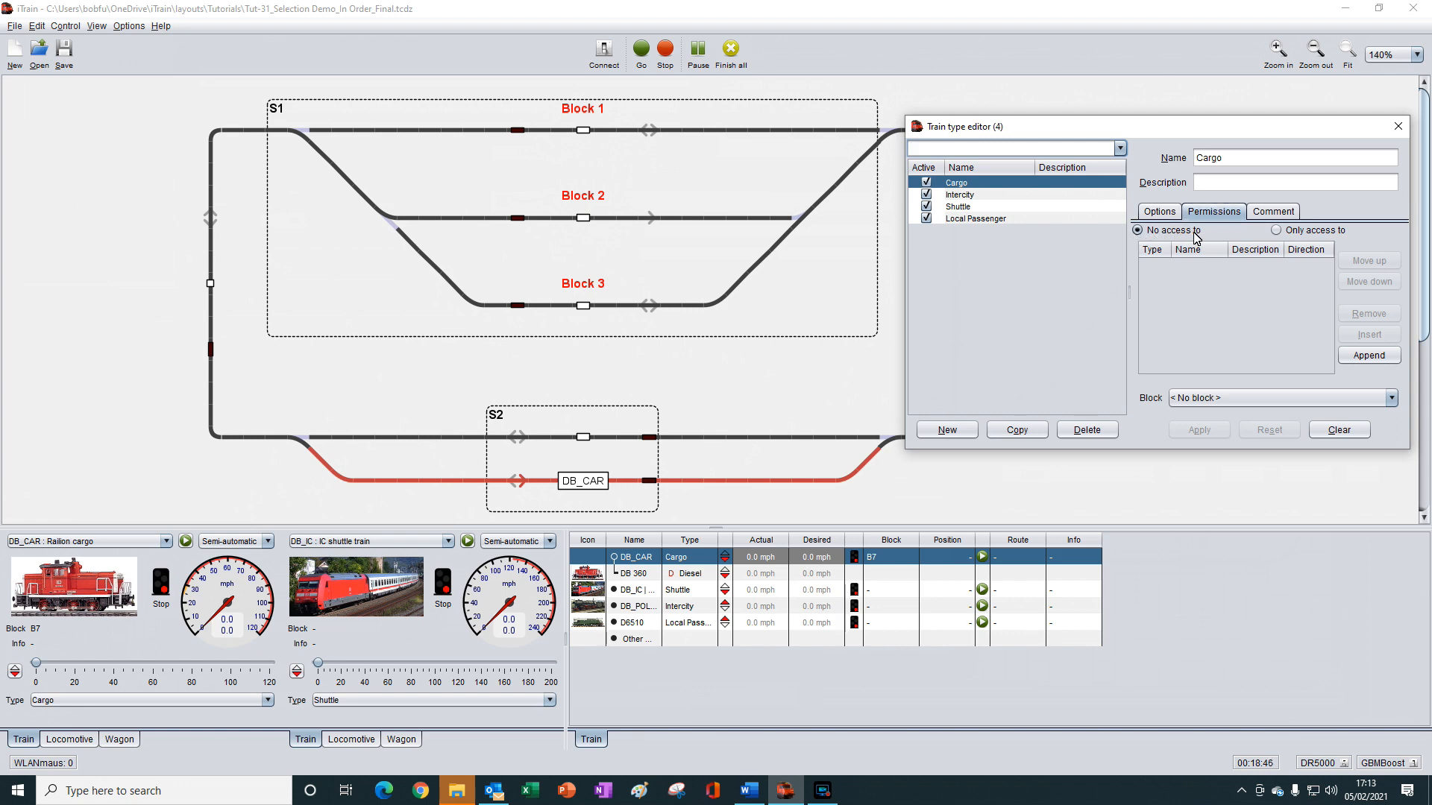
left_click(1369, 355)
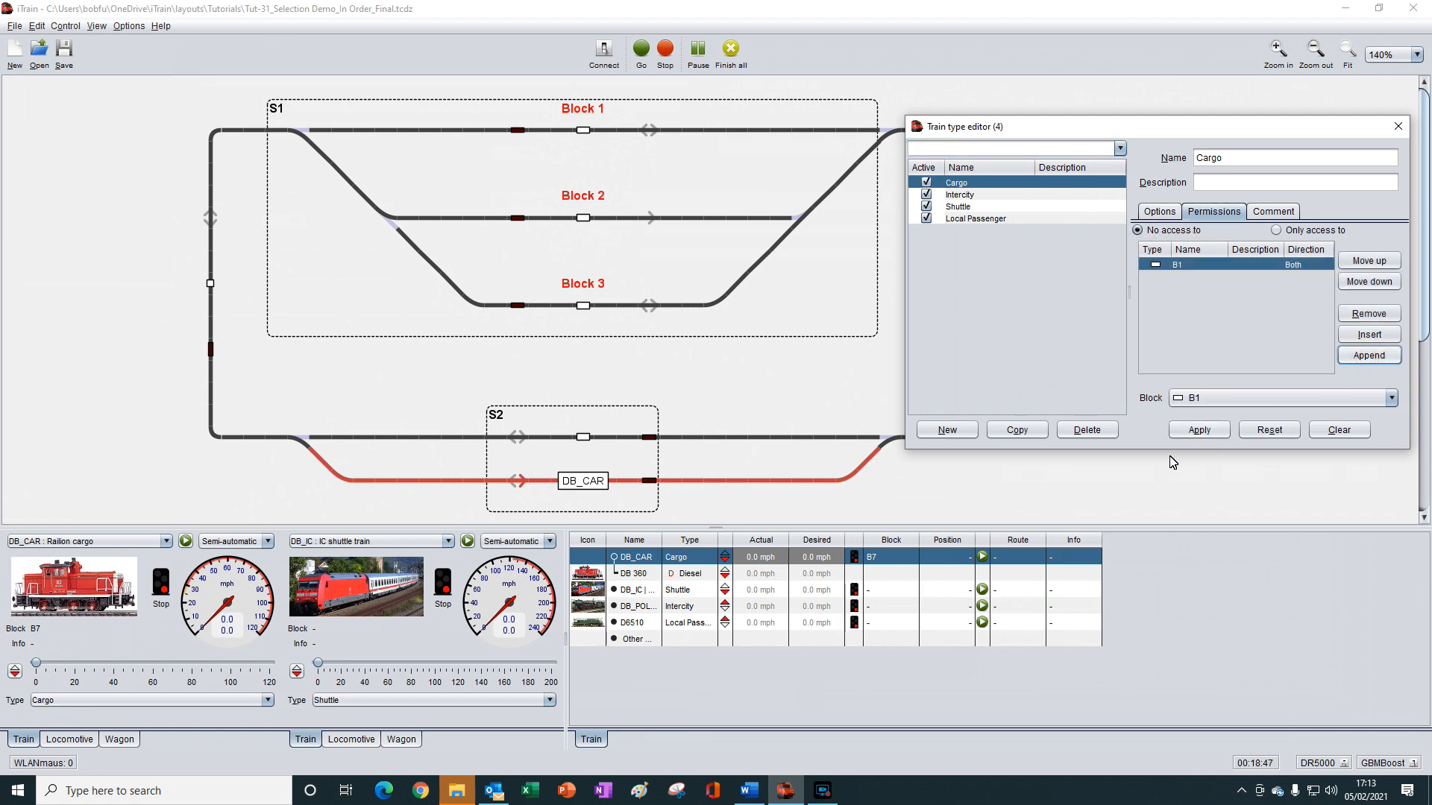
left_click(1213, 401)
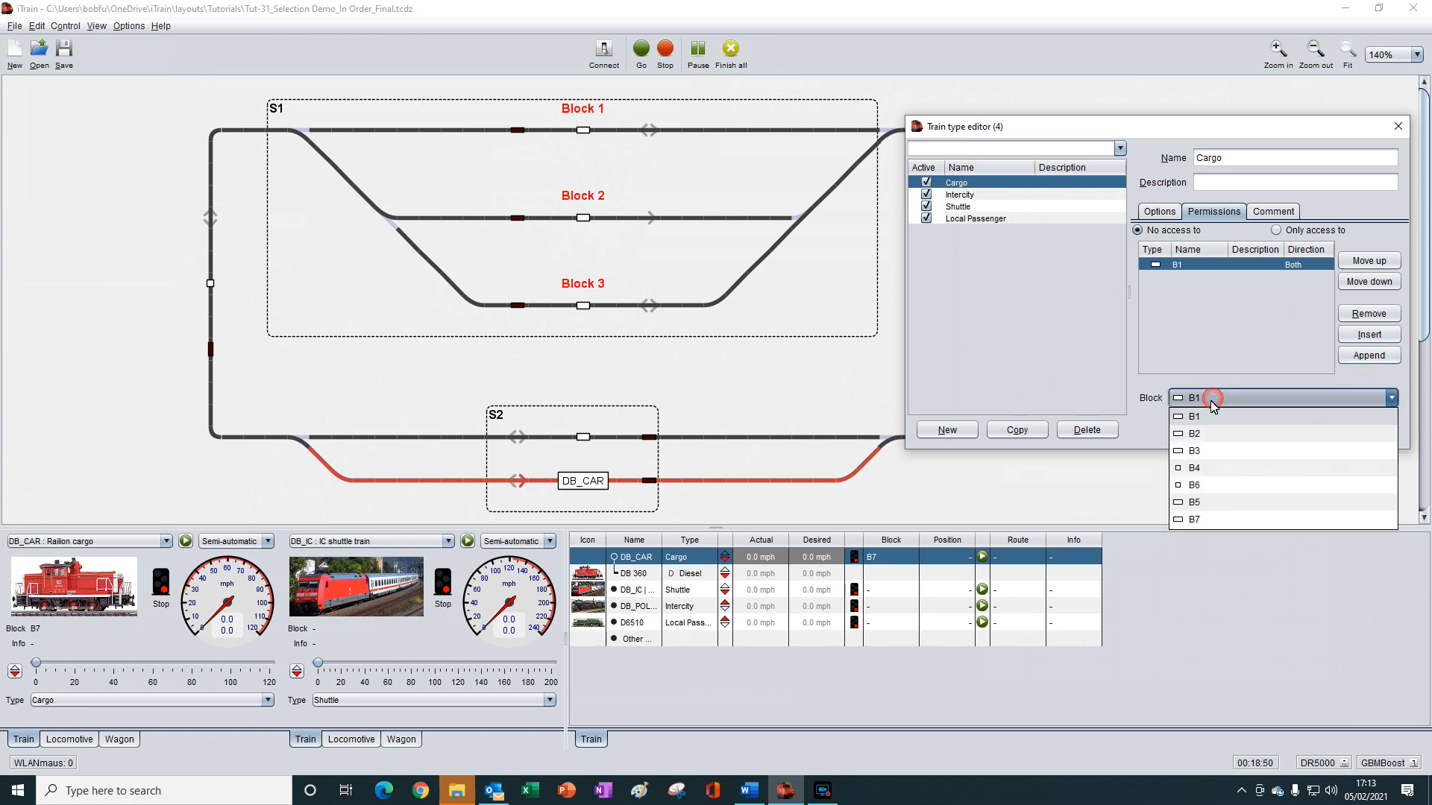
left_click(1194, 451)
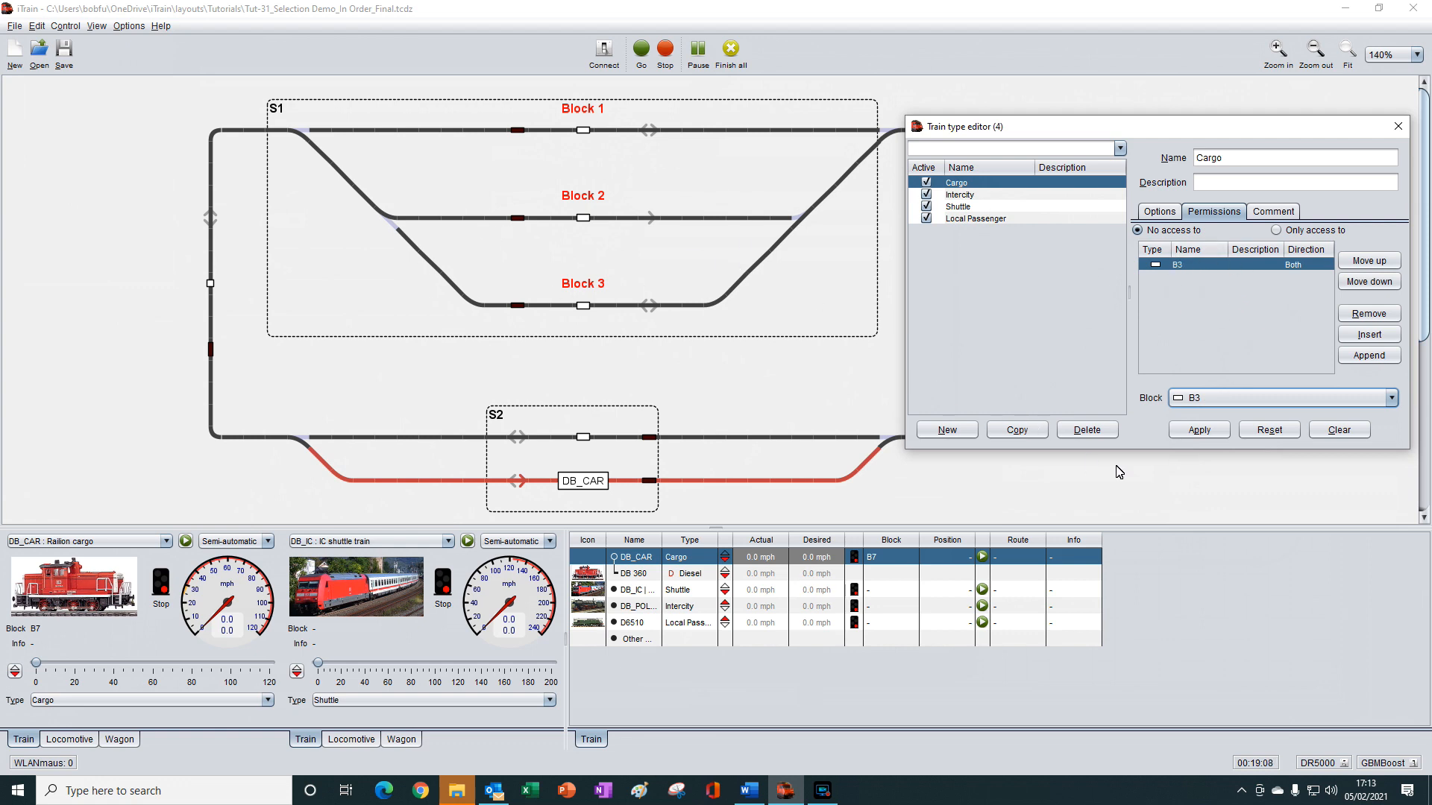
left_click(1200, 432)
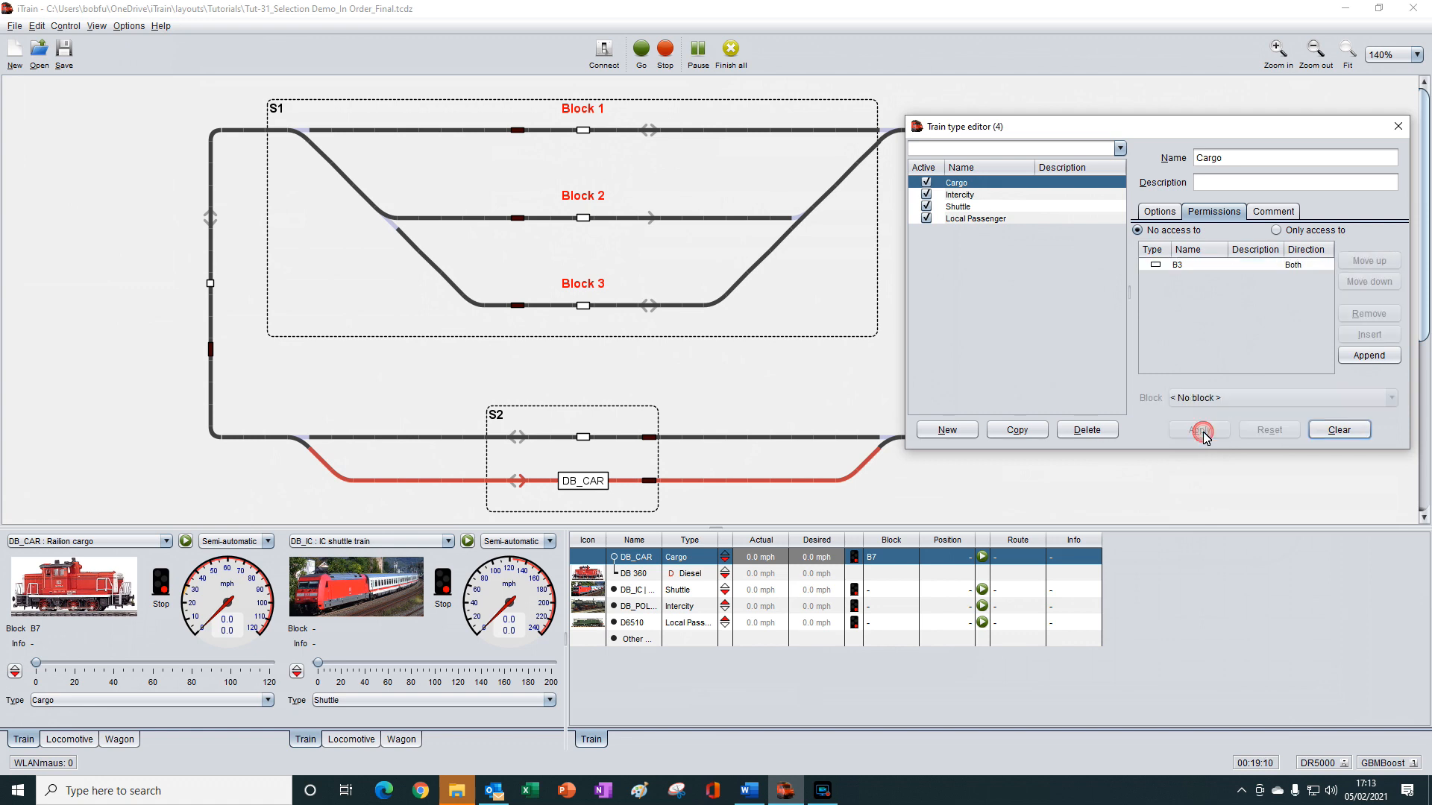
left_click(1398, 128)
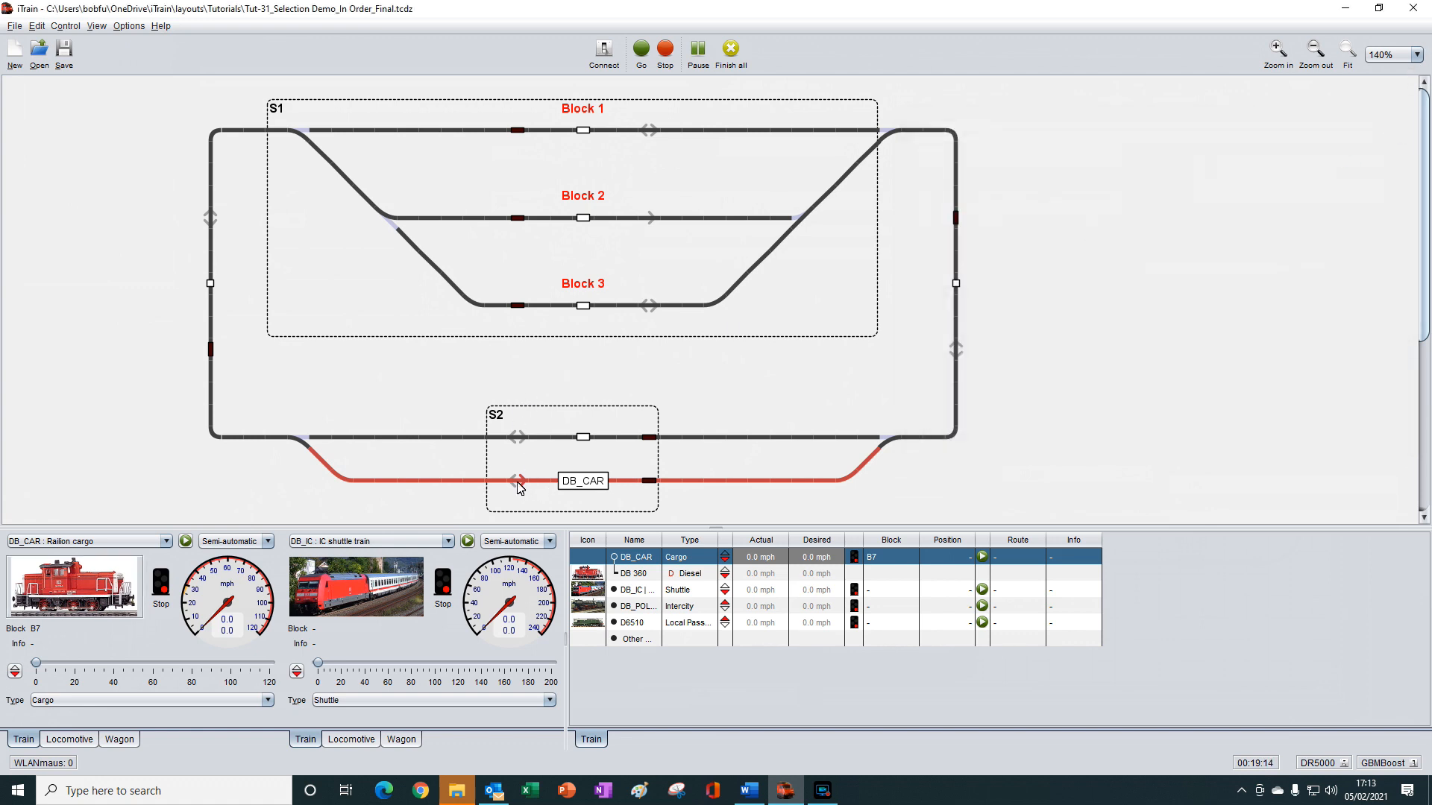
left_click(186, 544)
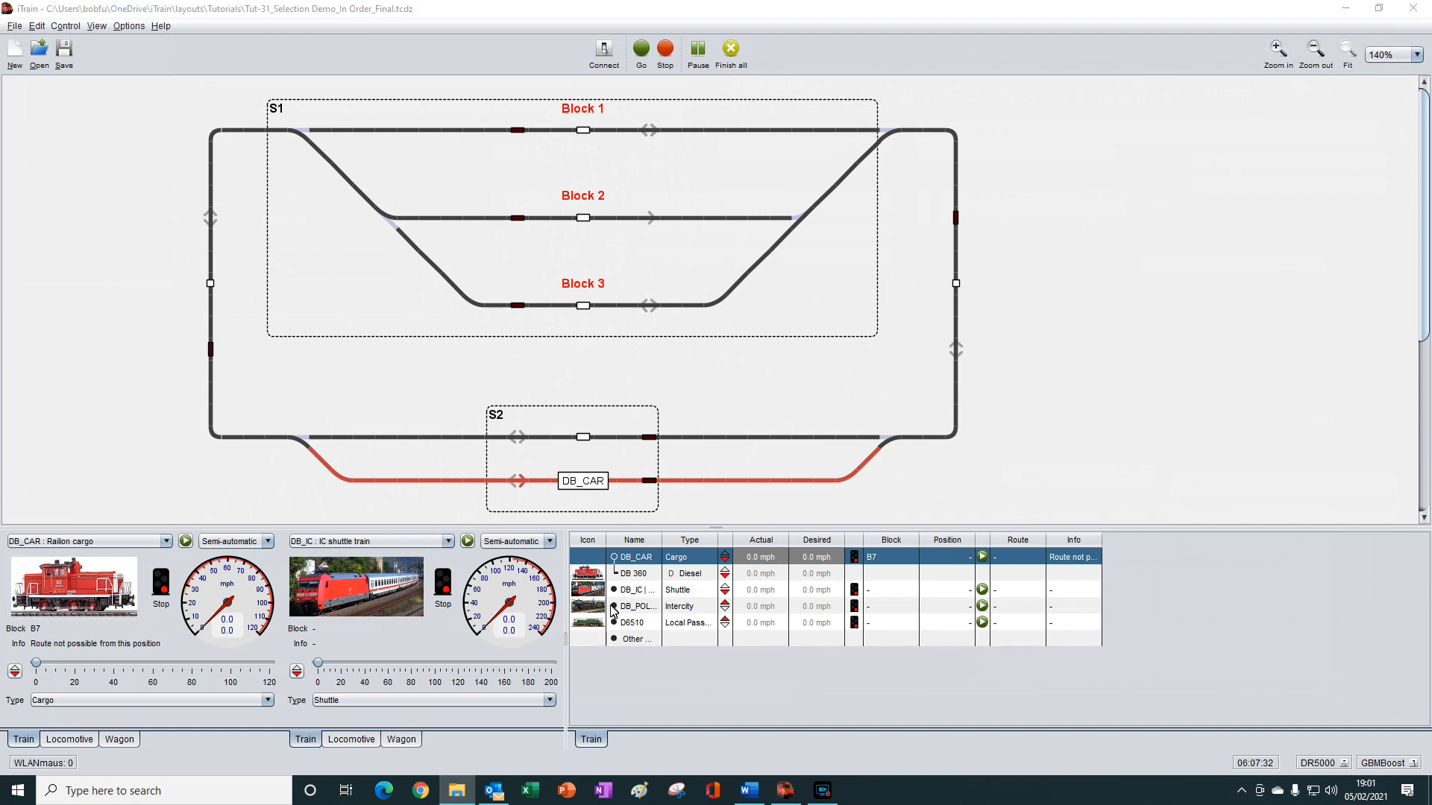
Step: Place D6510 in the free block of S2, assign it to the second train control, and start and stop it to test its route
left_click_drag(588, 628, 583, 438)
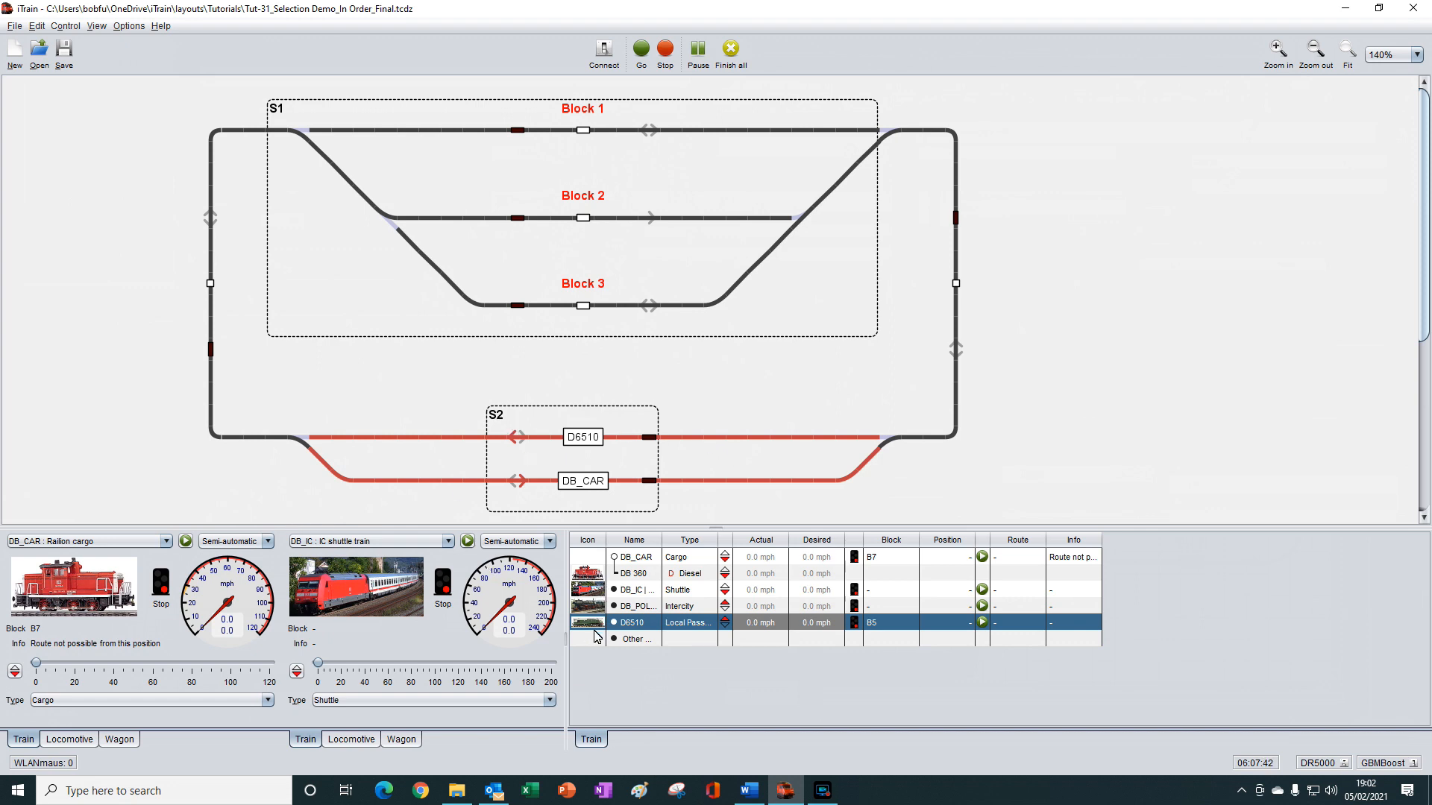
left_click_drag(588, 629, 418, 642)
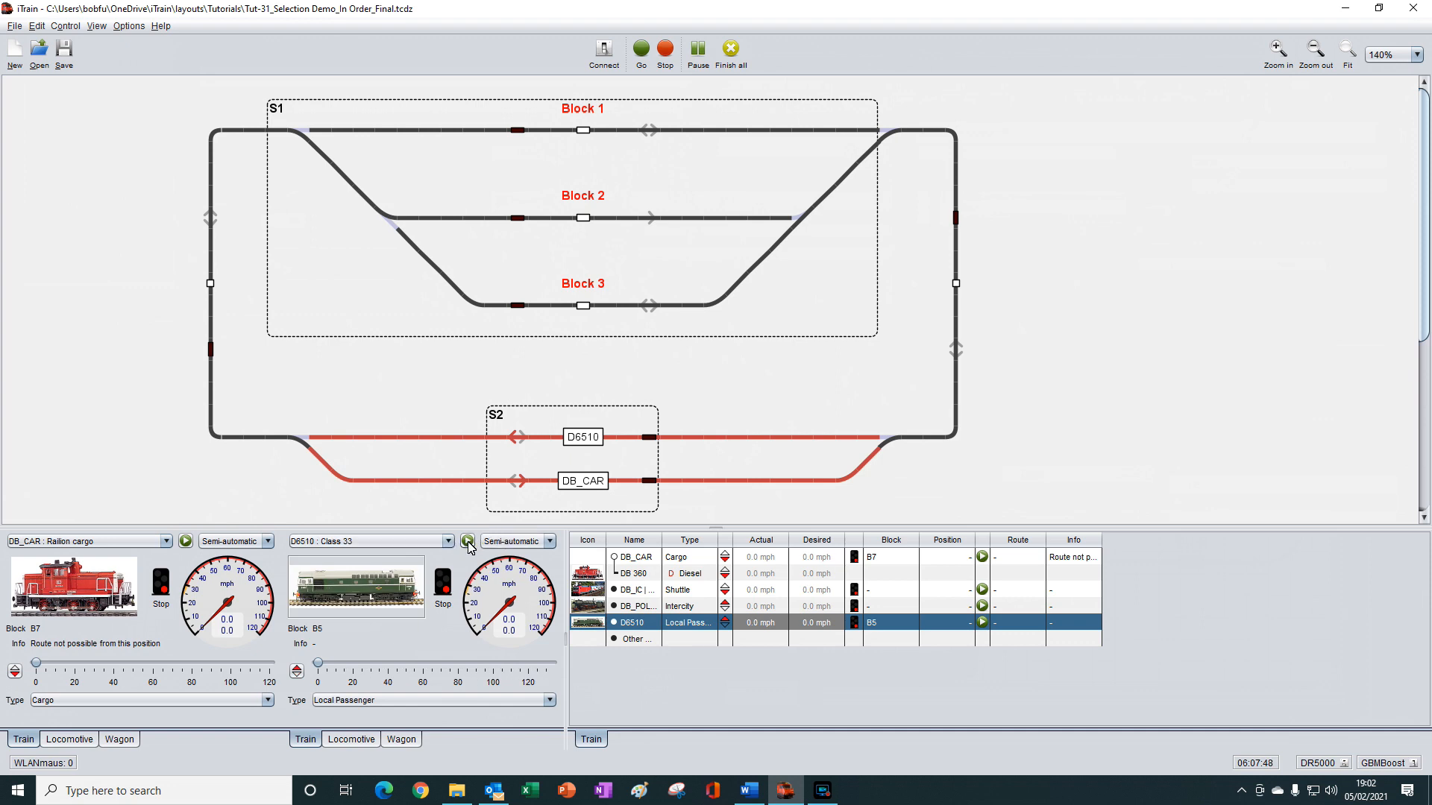
left_click(467, 542)
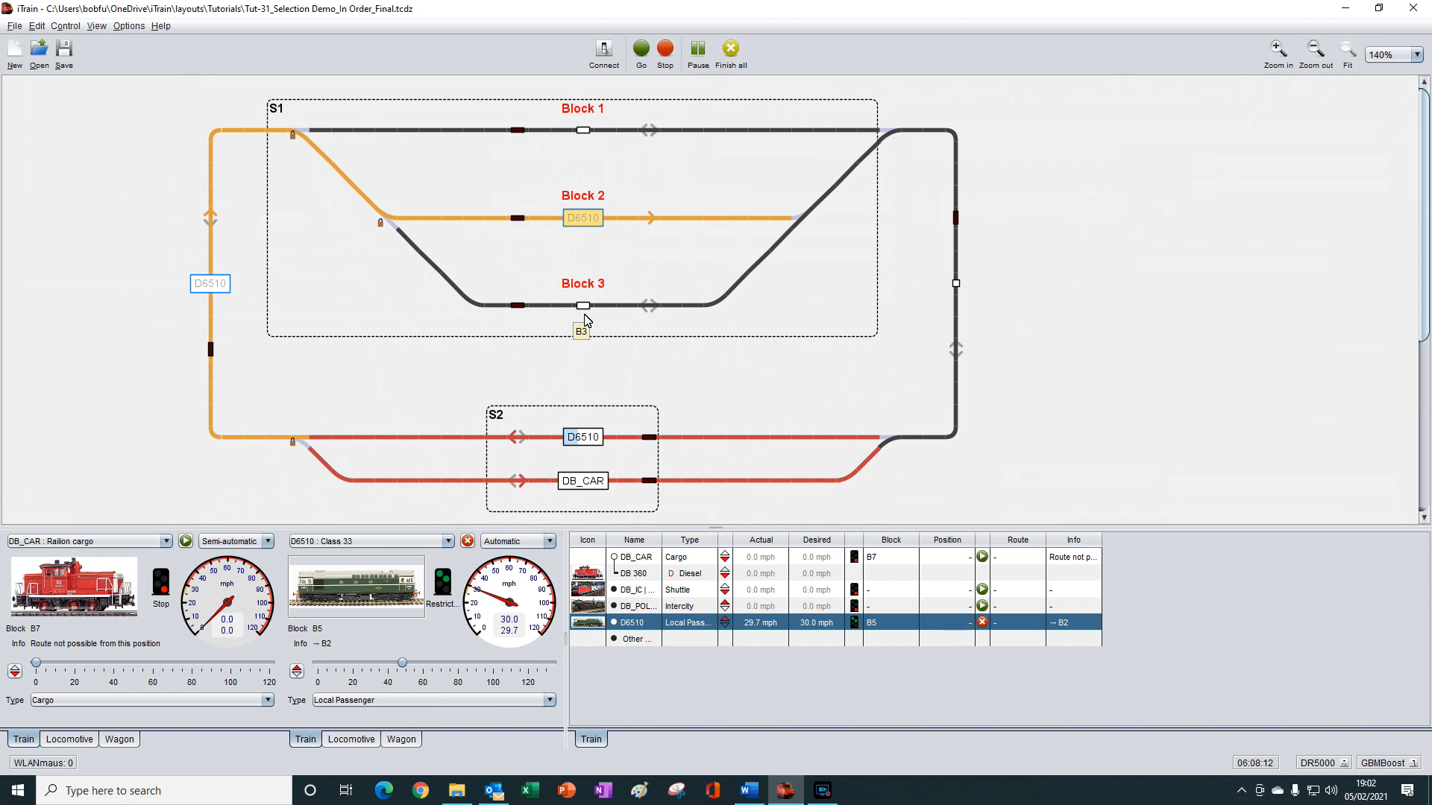
left_click(468, 542)
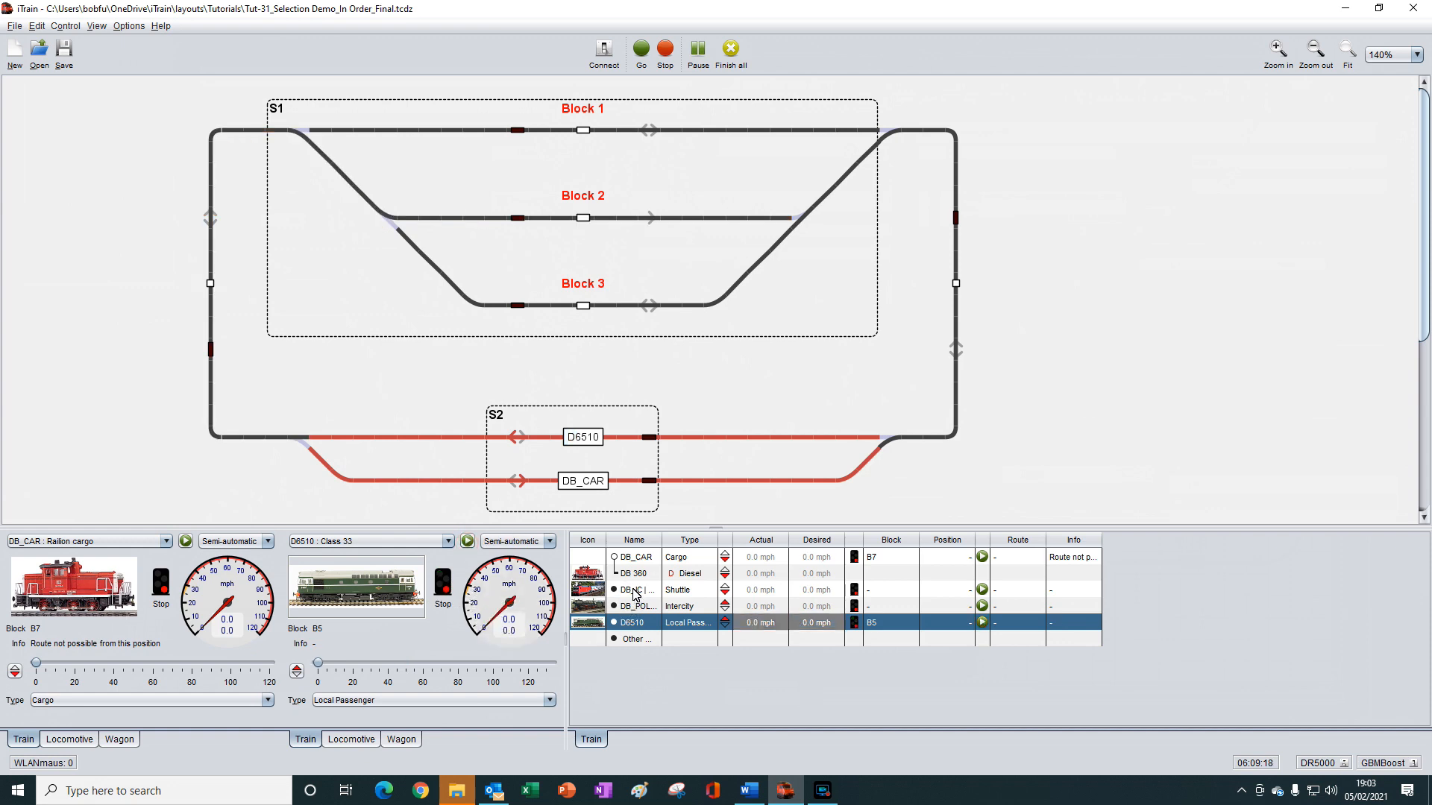
Step: Place DB_IC in Block 1 and DB_POL in Block 2, and start and stop D6510 to test its route into S1
left_click_drag(632, 593, 585, 136)
left_click_drag(628, 613, 586, 223)
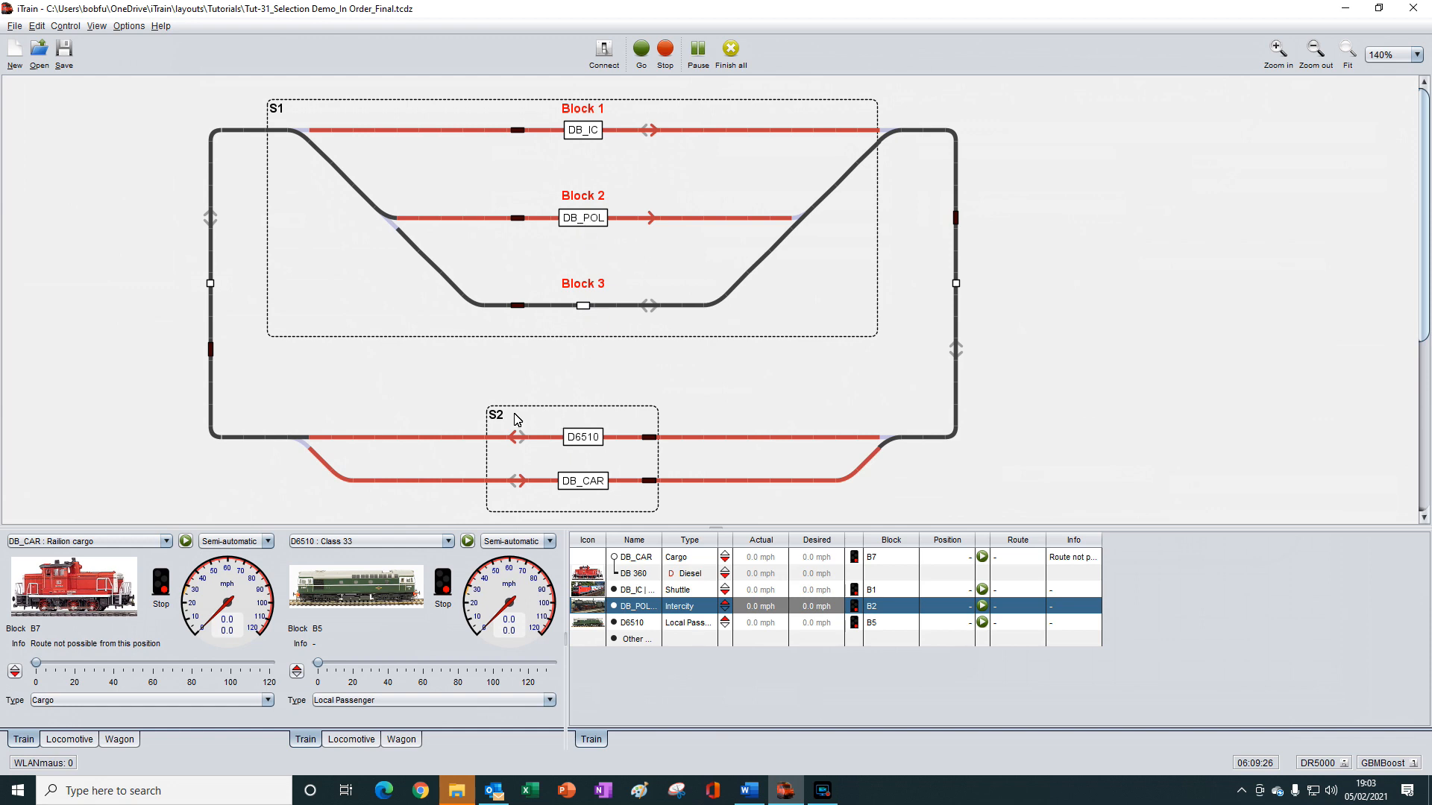
left_click(468, 543)
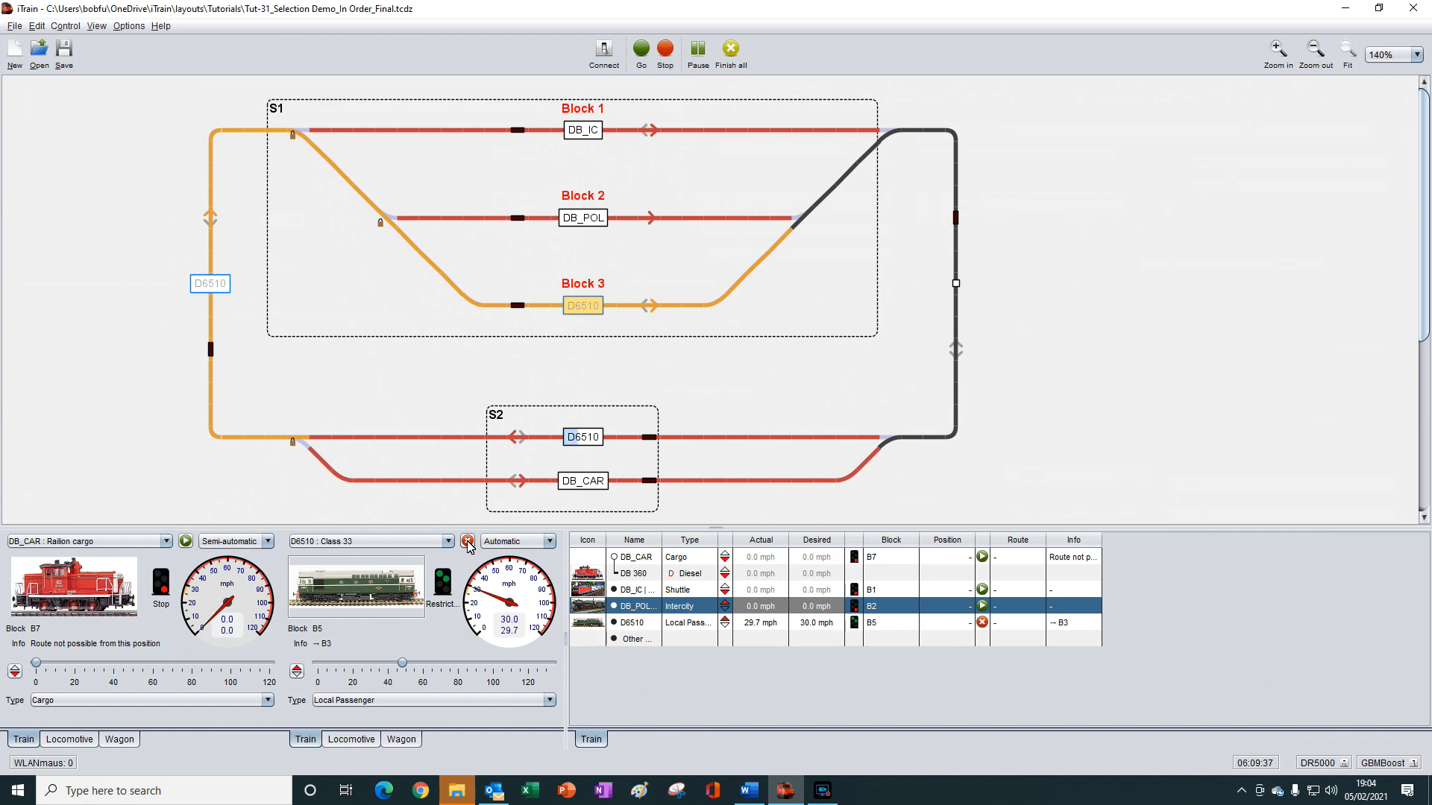
left_click(467, 543)
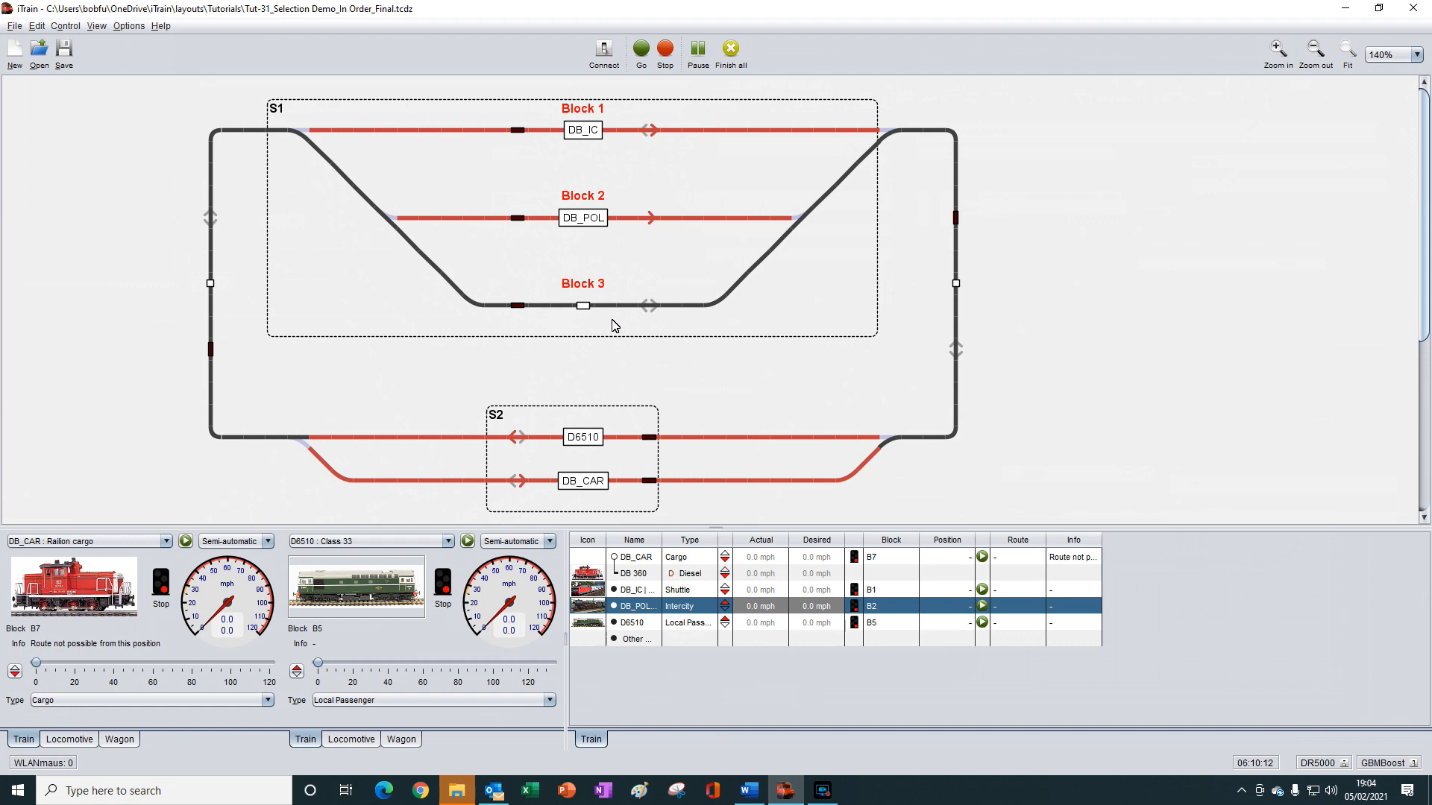
Step: Change the type of train D6510 to Cargo in its train settings and apply the change
left_click(36, 27)
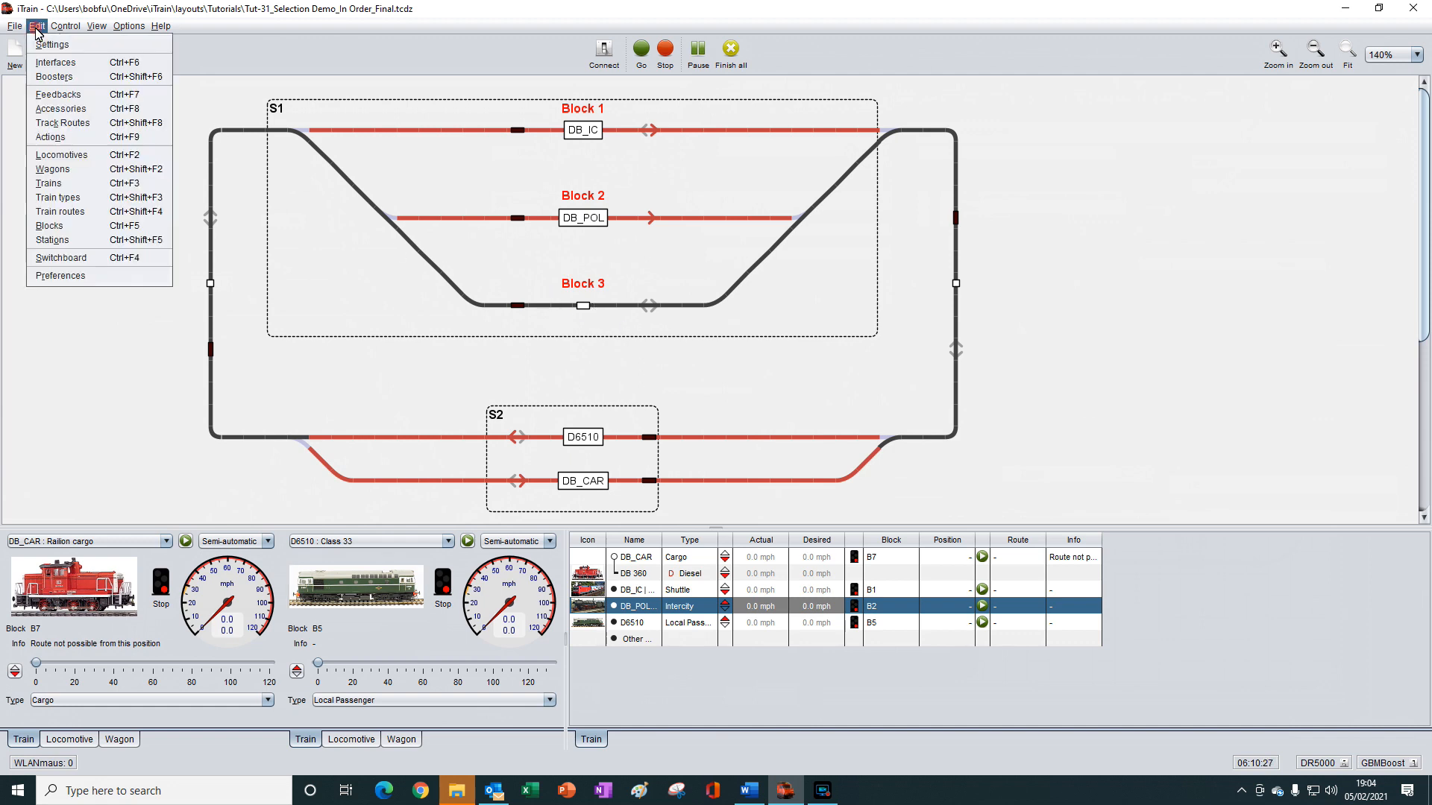
left_click(49, 183)
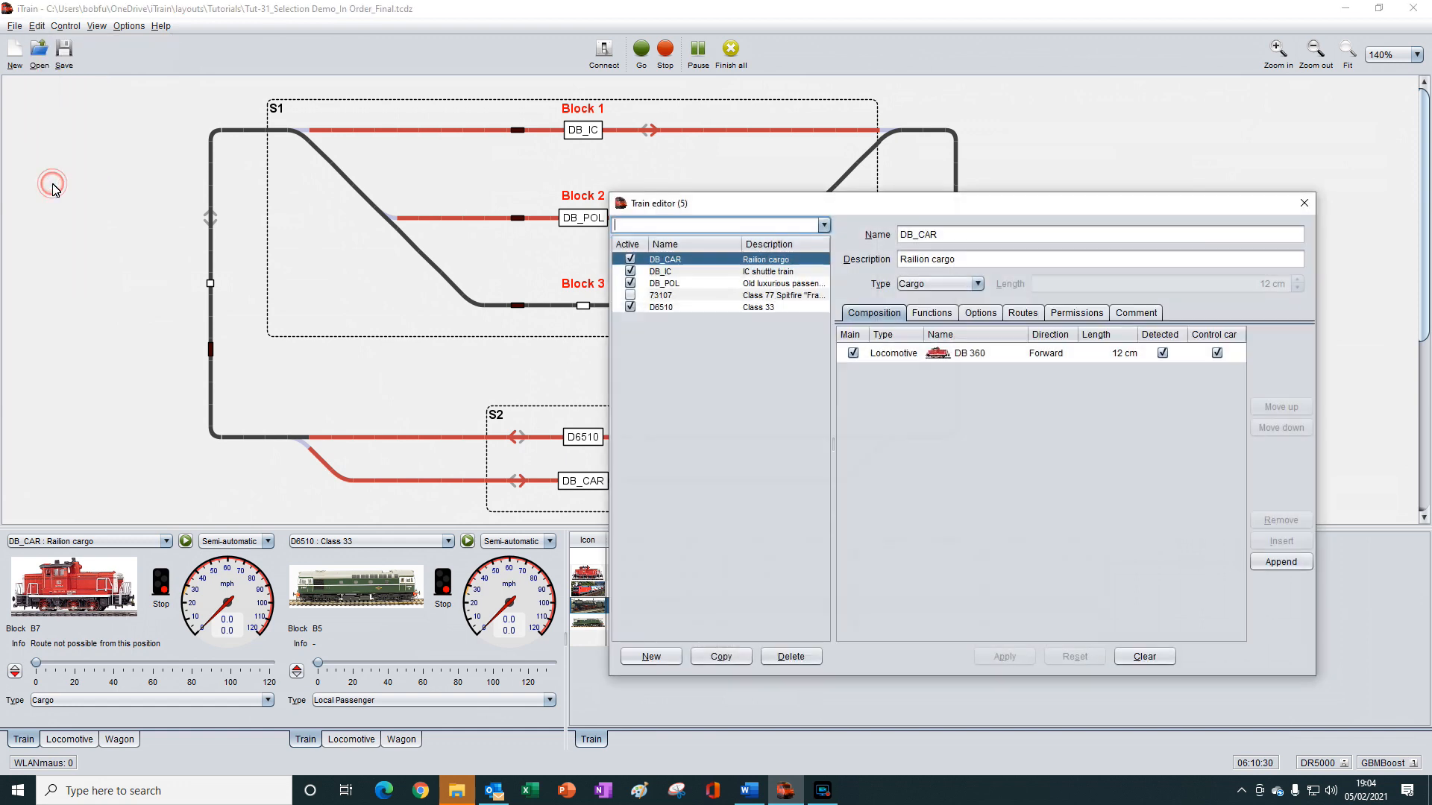
left_click(656, 312)
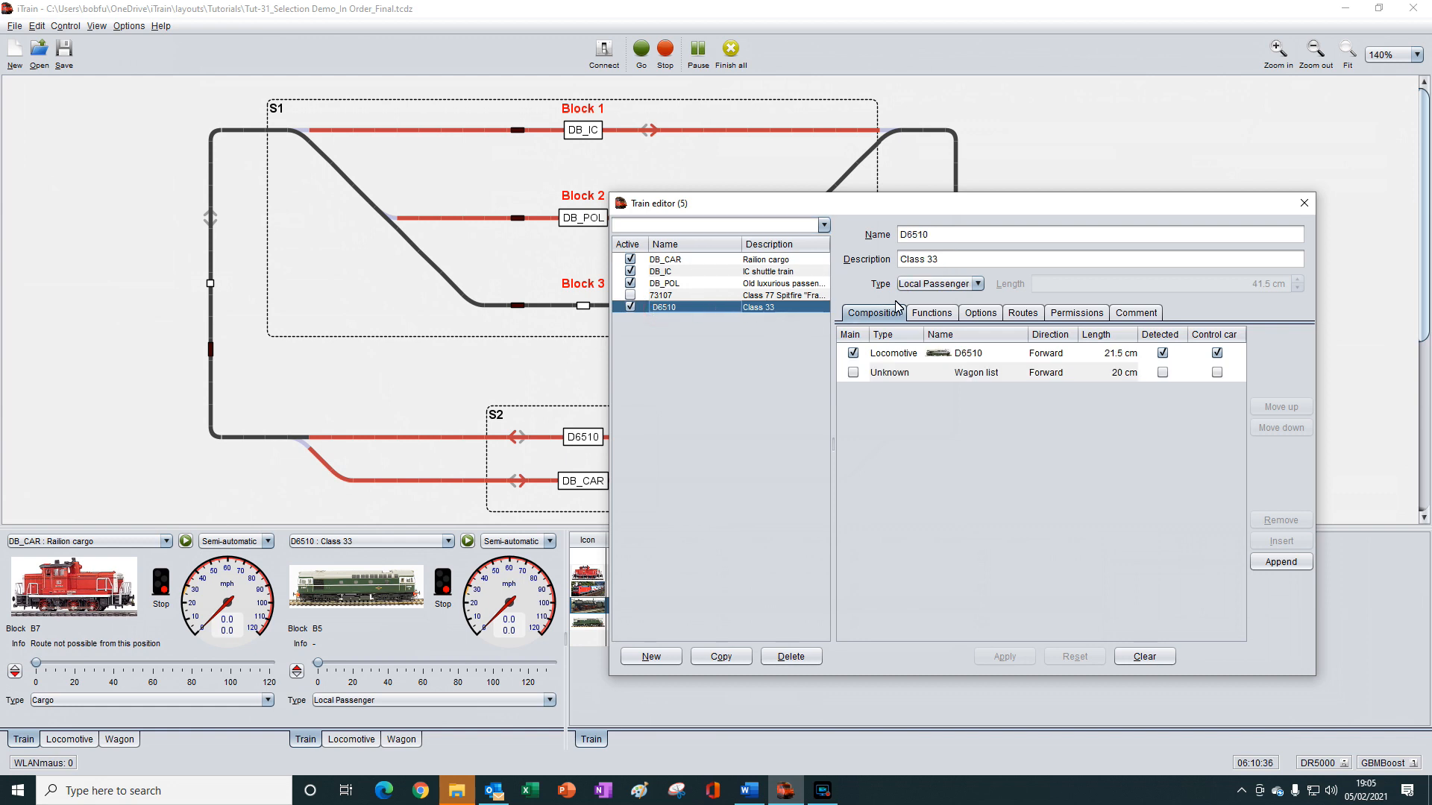
left_click(978, 284)
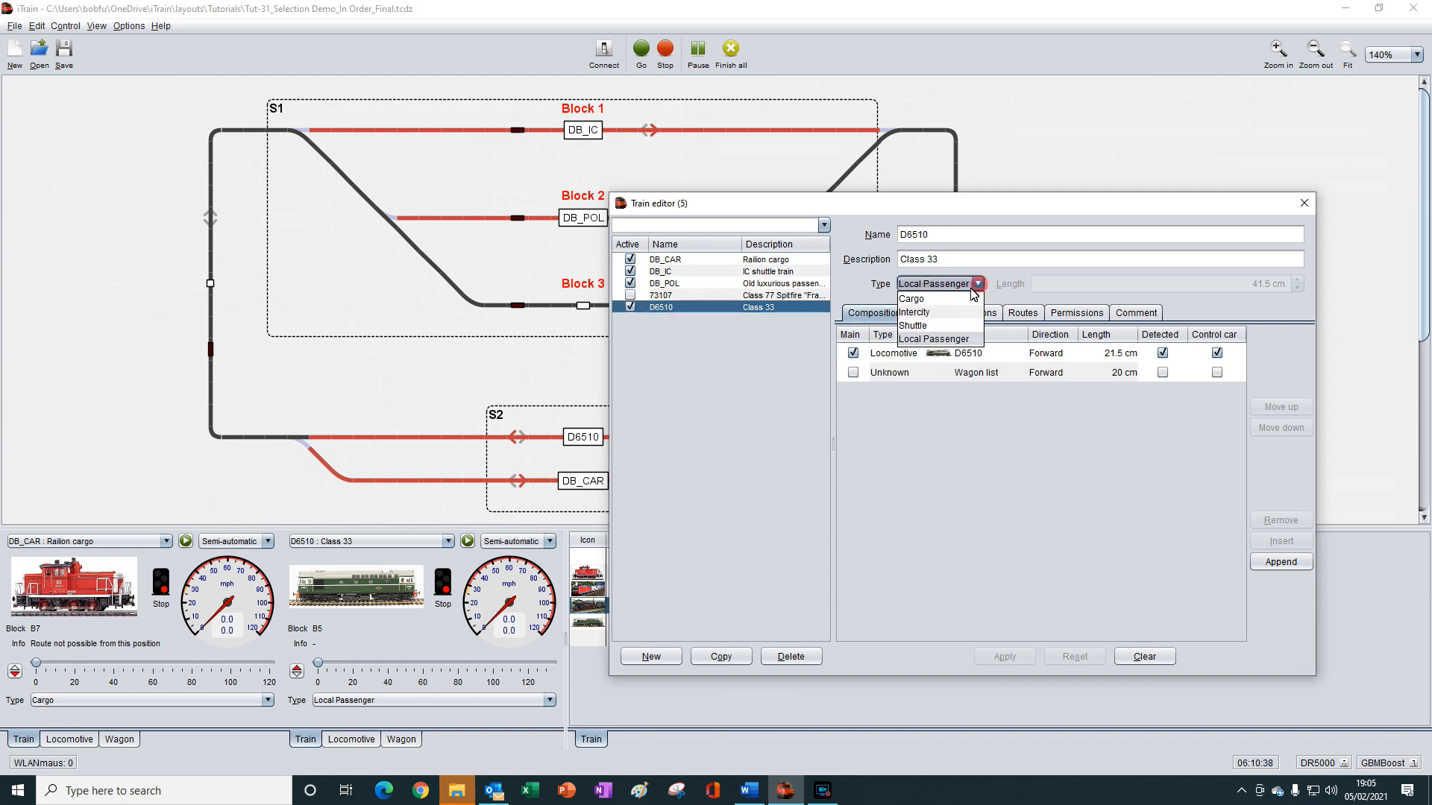
left_click(912, 300)
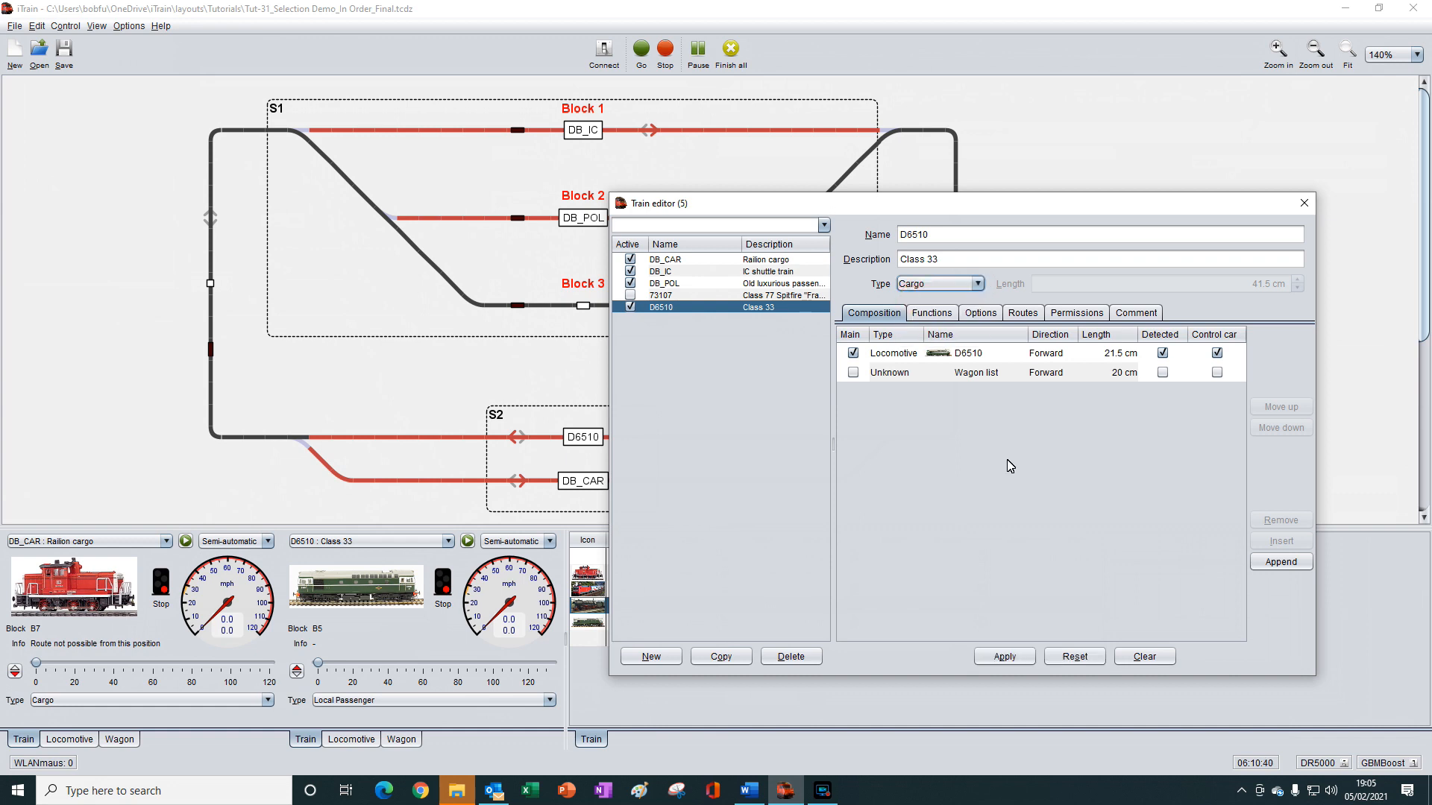
left_click(1007, 657)
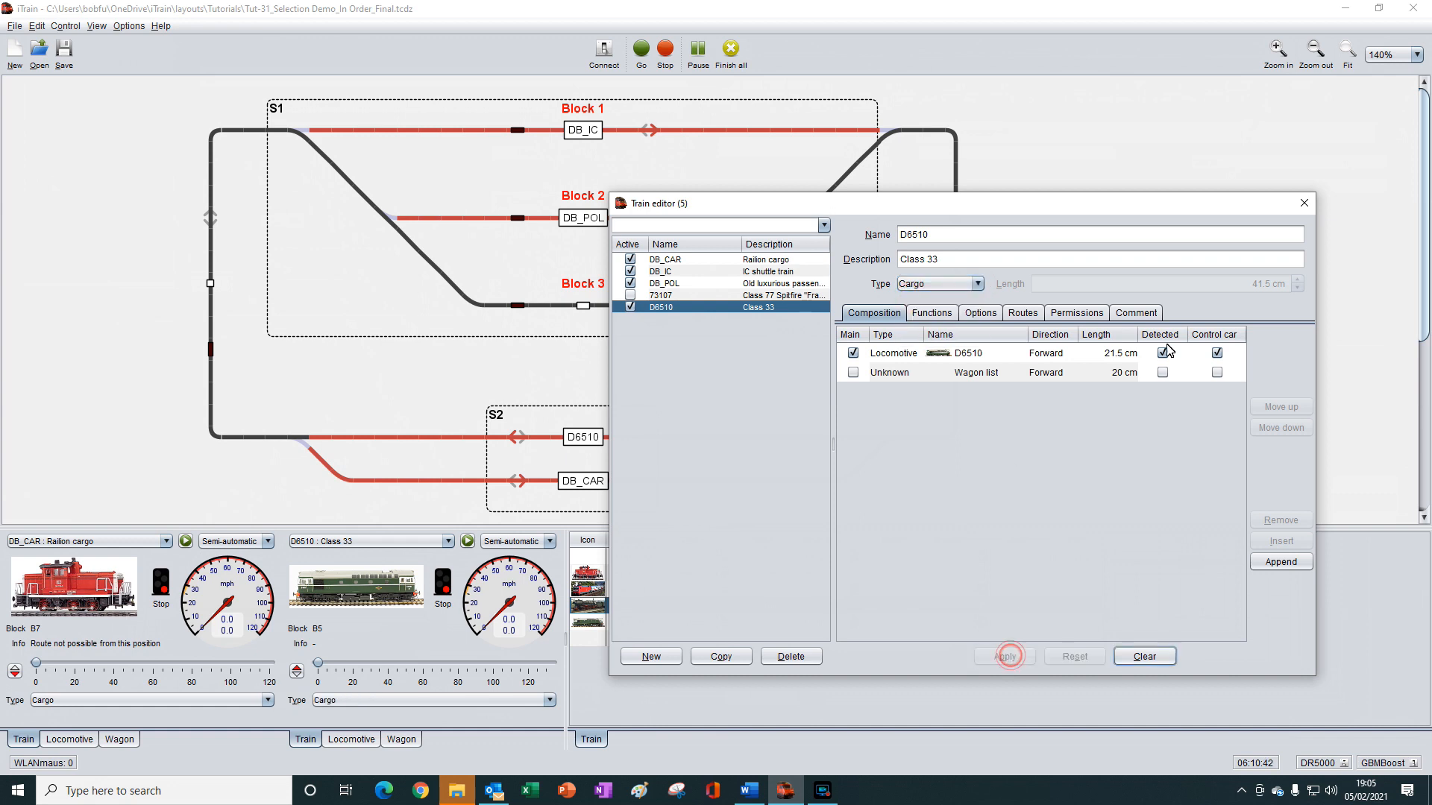
left_click(1304, 206)
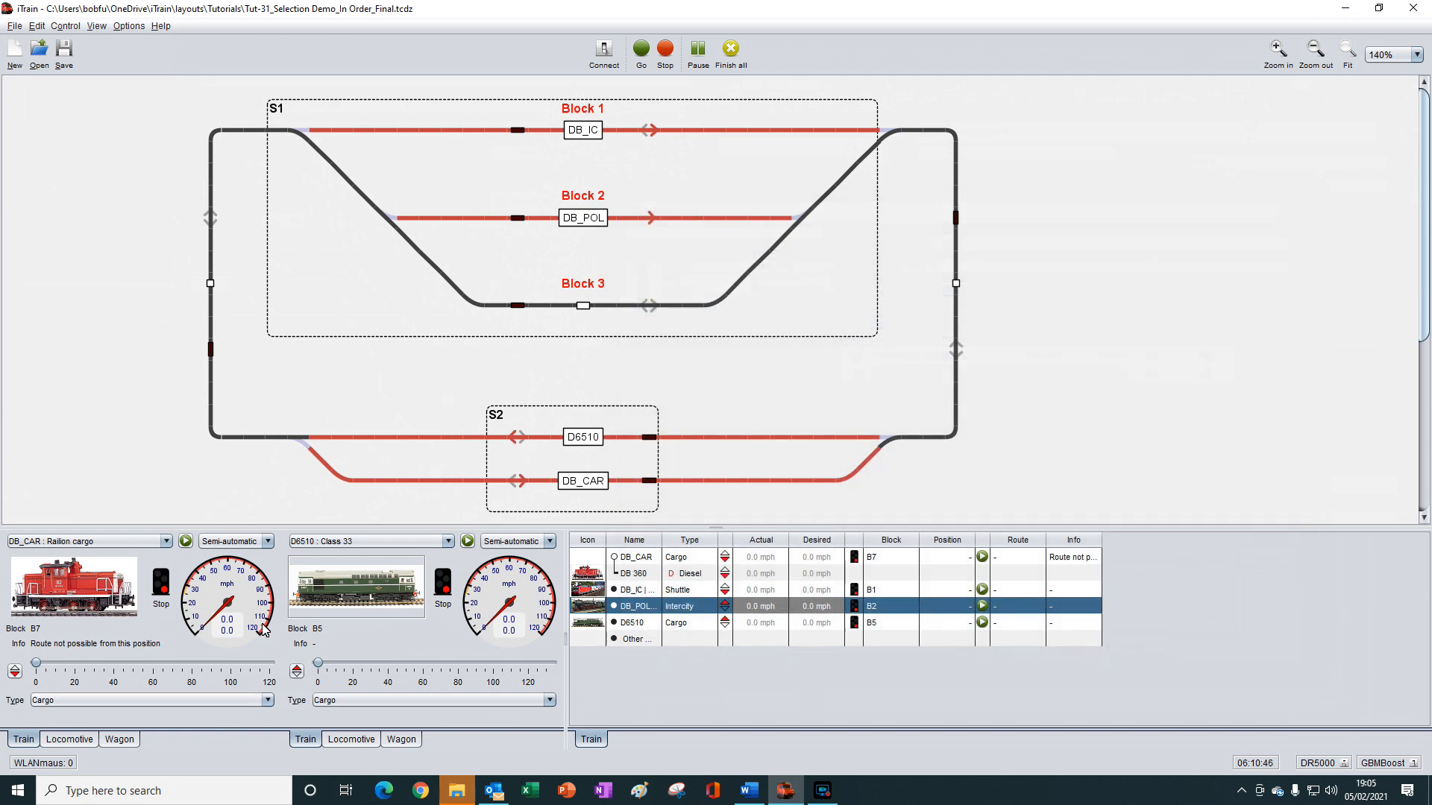
Step: Start D6510 and free Block 1 by setting DB_IC in block B4 to test D6510's route into S1
left_click(467, 542)
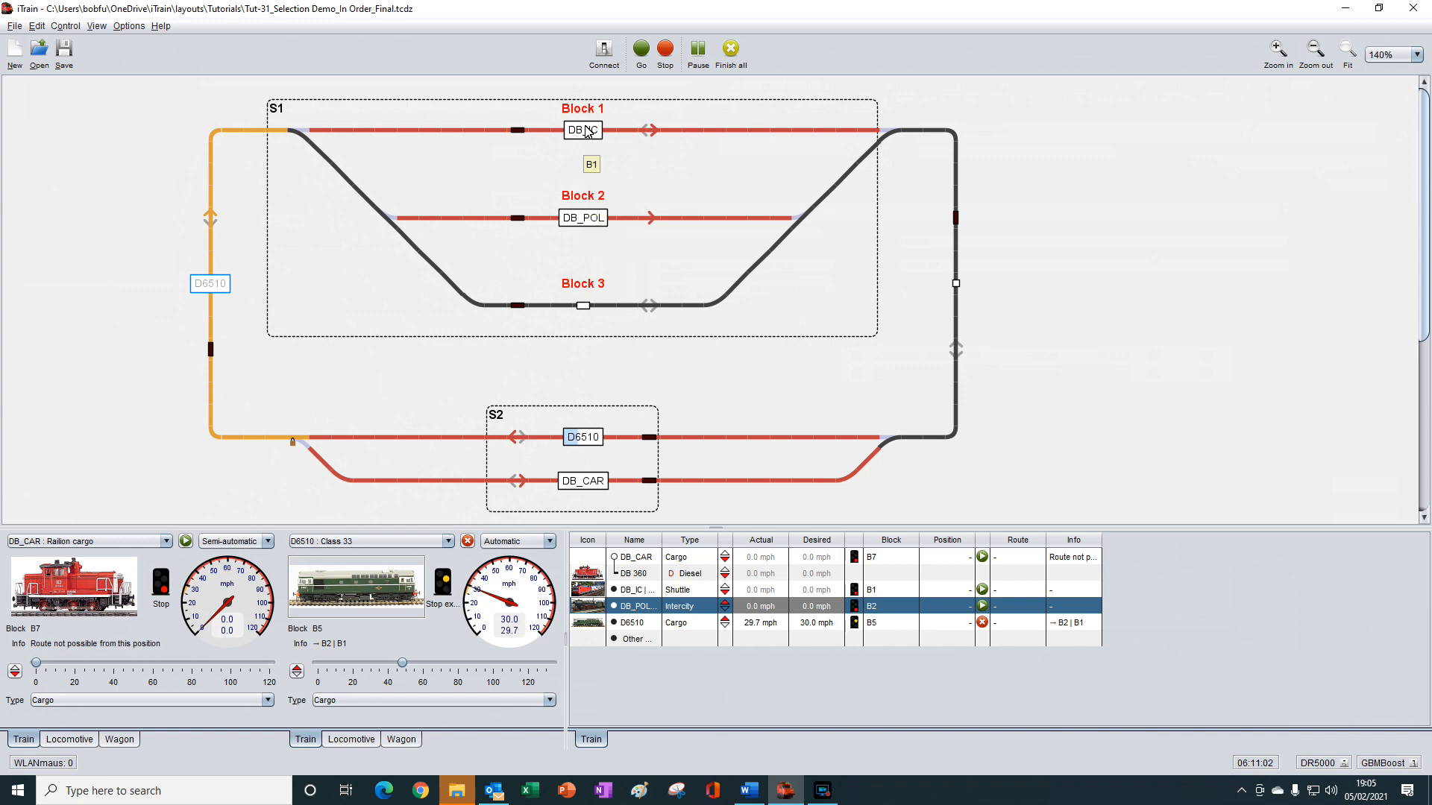
left_click_drag(587, 131, 956, 284)
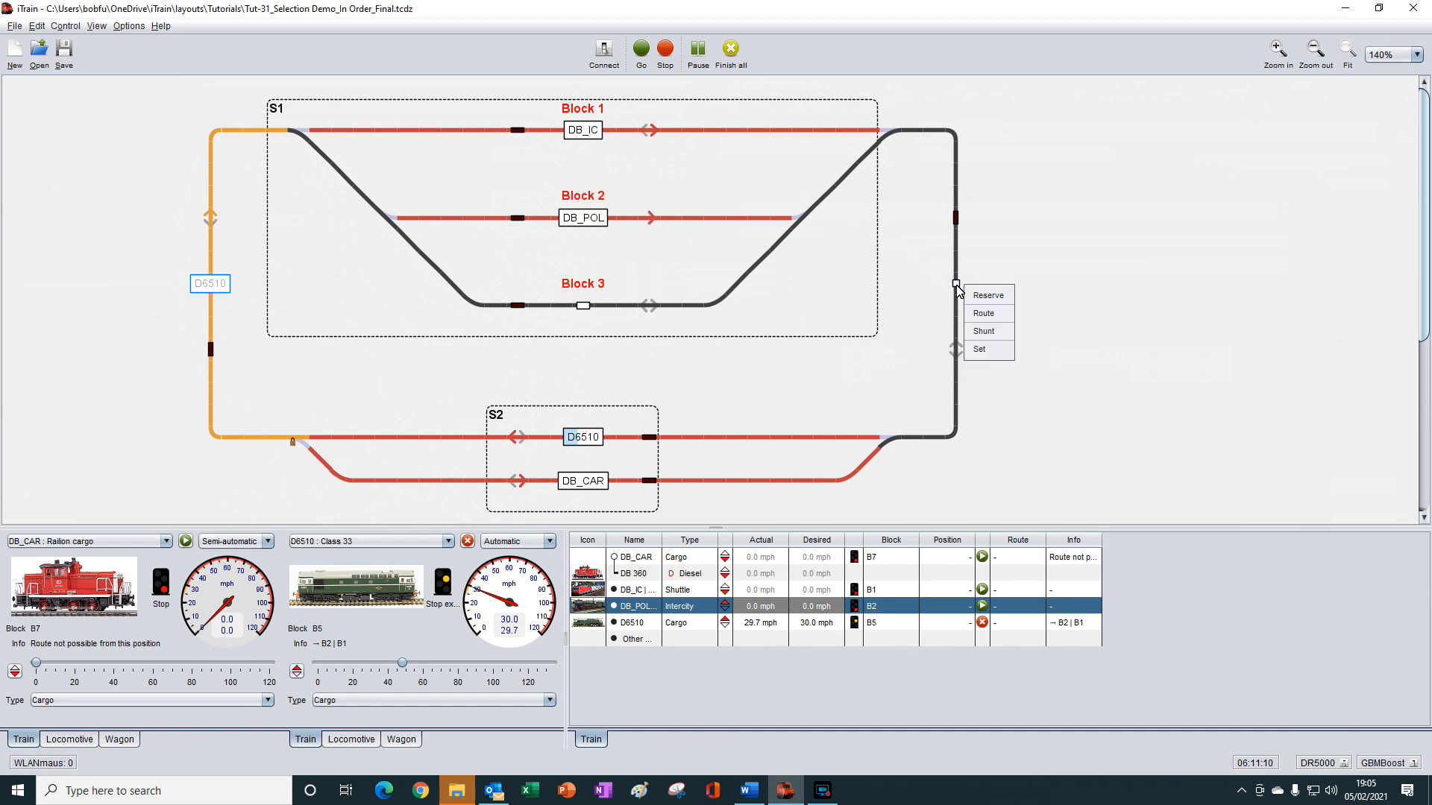
left_click(984, 349)
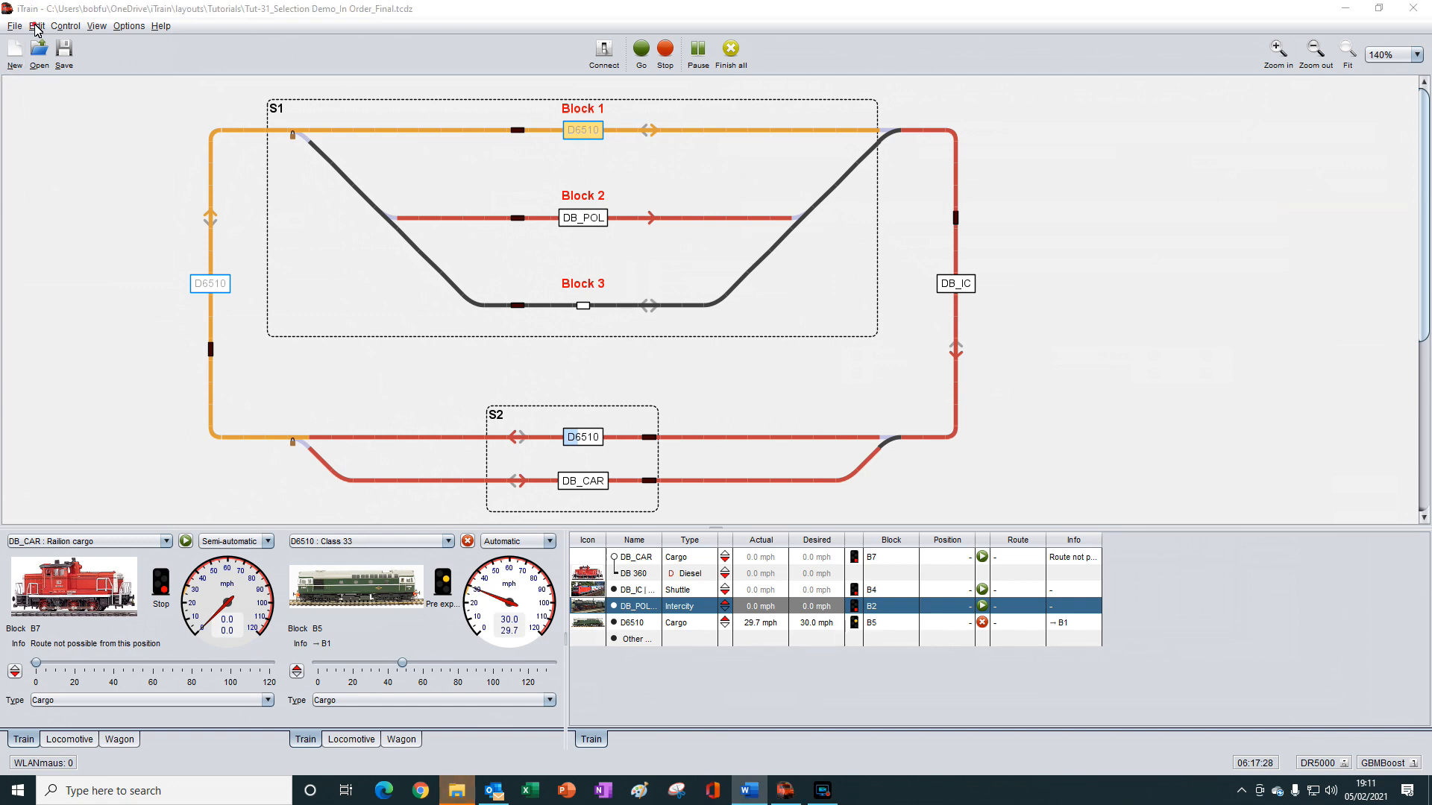
Step: Examine station S1's available selection methods and its block order and Wait settings, keeping In order selected
left_click(36, 25)
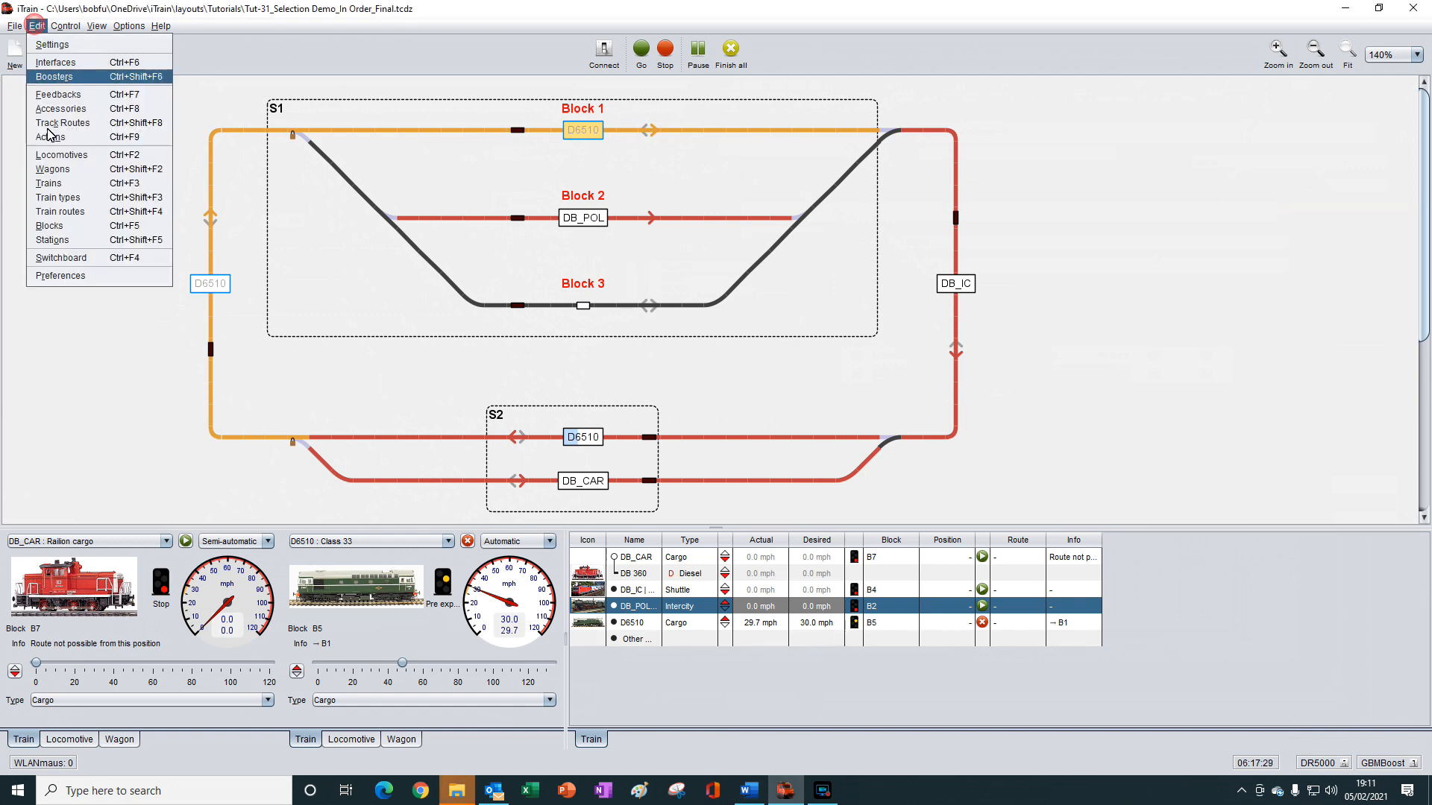
left_click(52, 239)
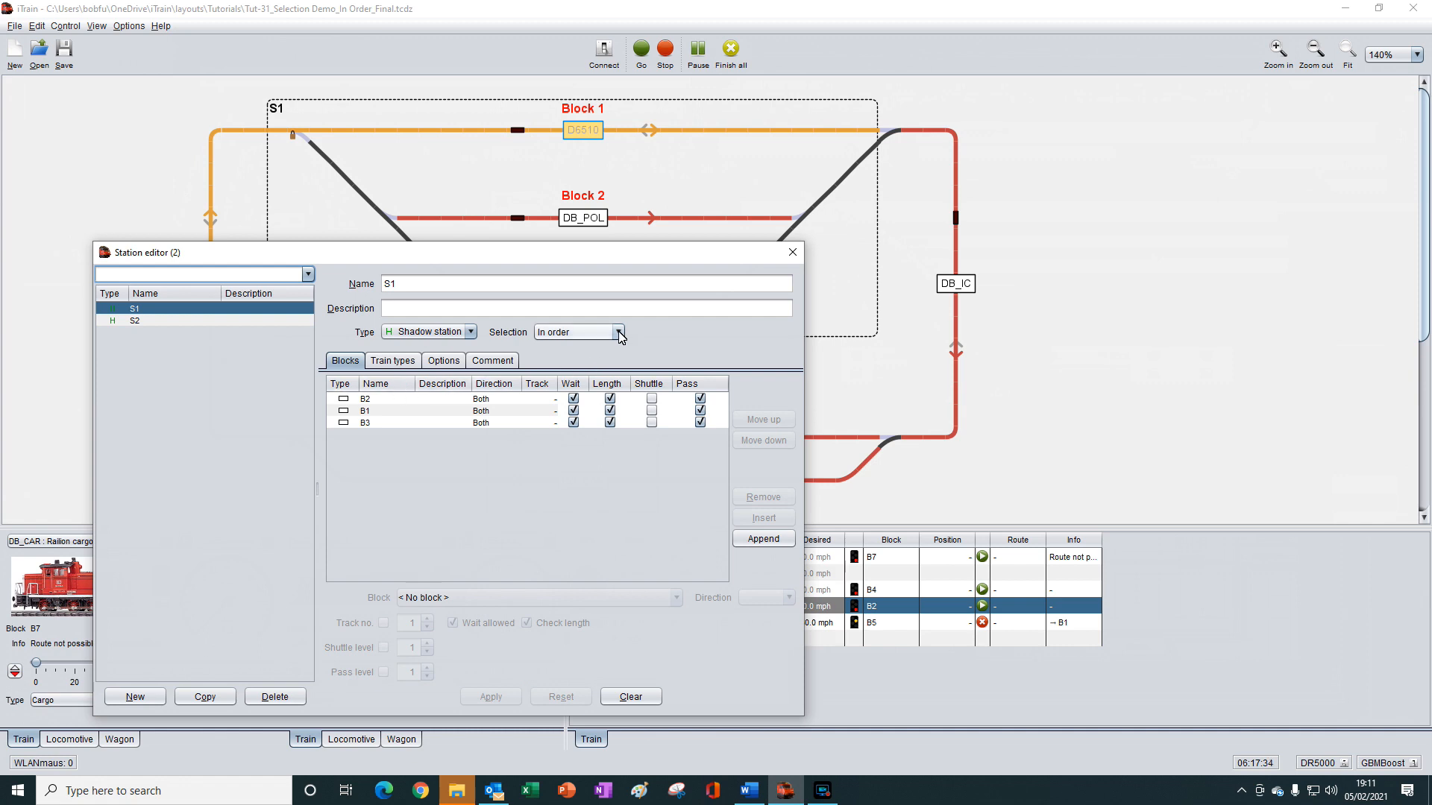
left_click(618, 332)
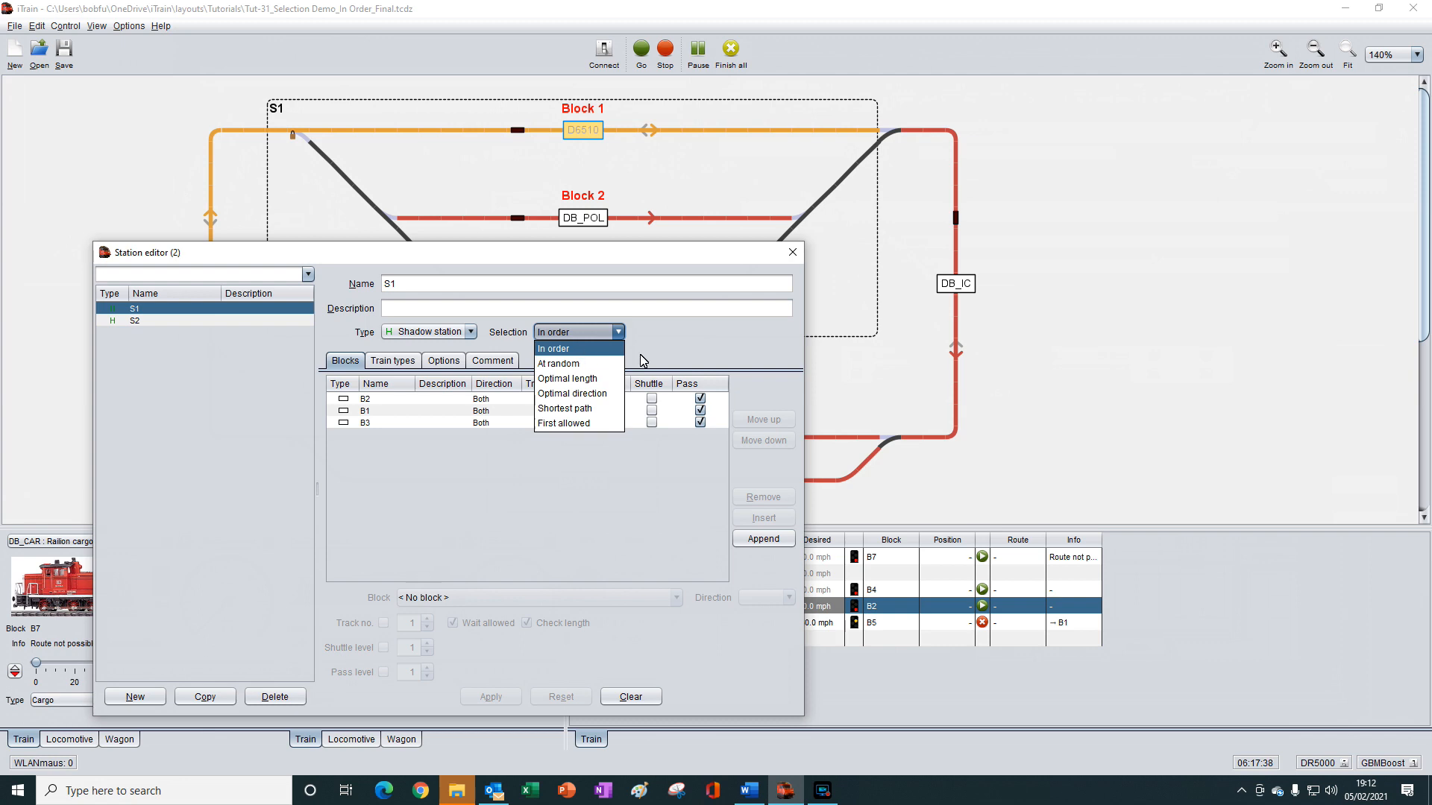
left_click(659, 341)
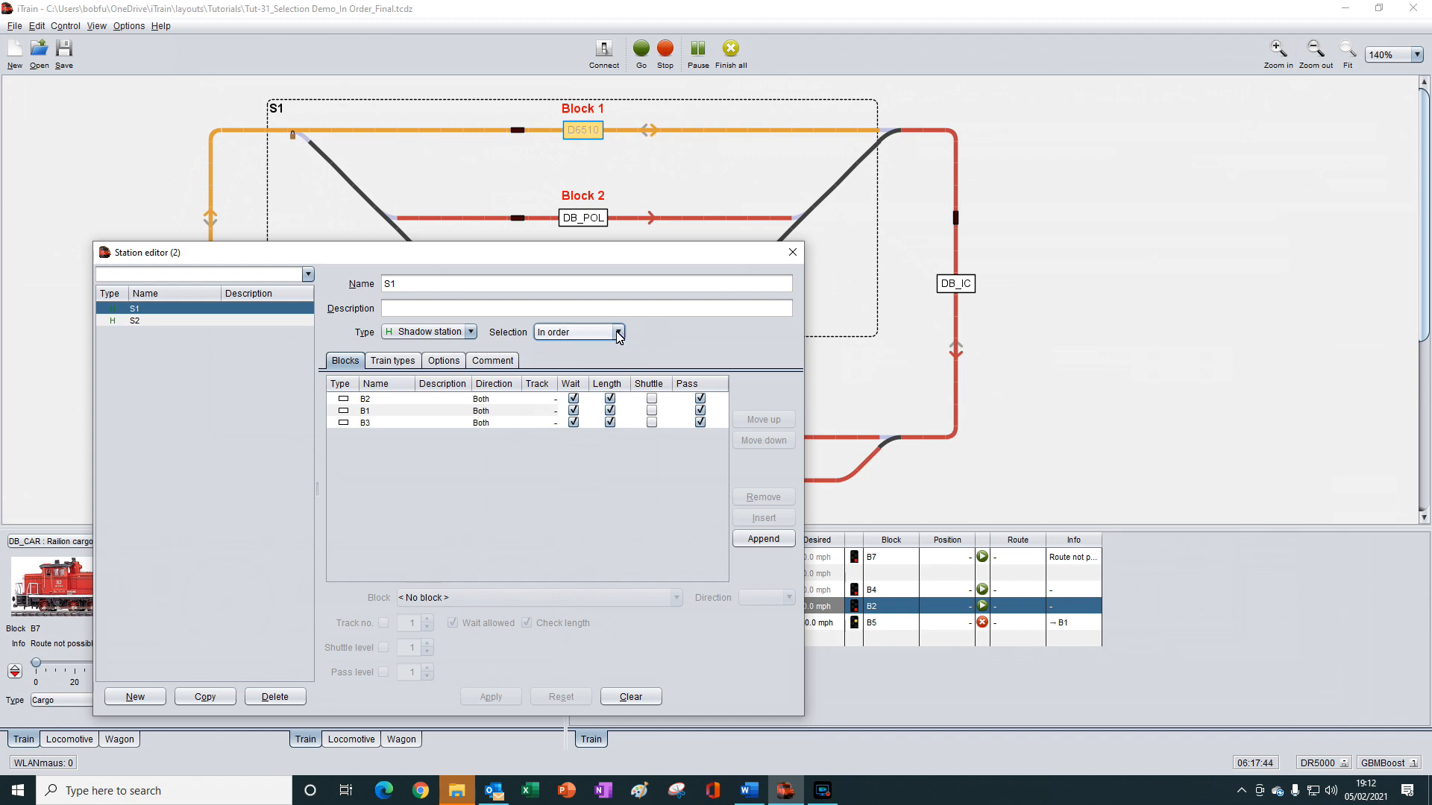
left_click(573, 422)
left_click(792, 253)
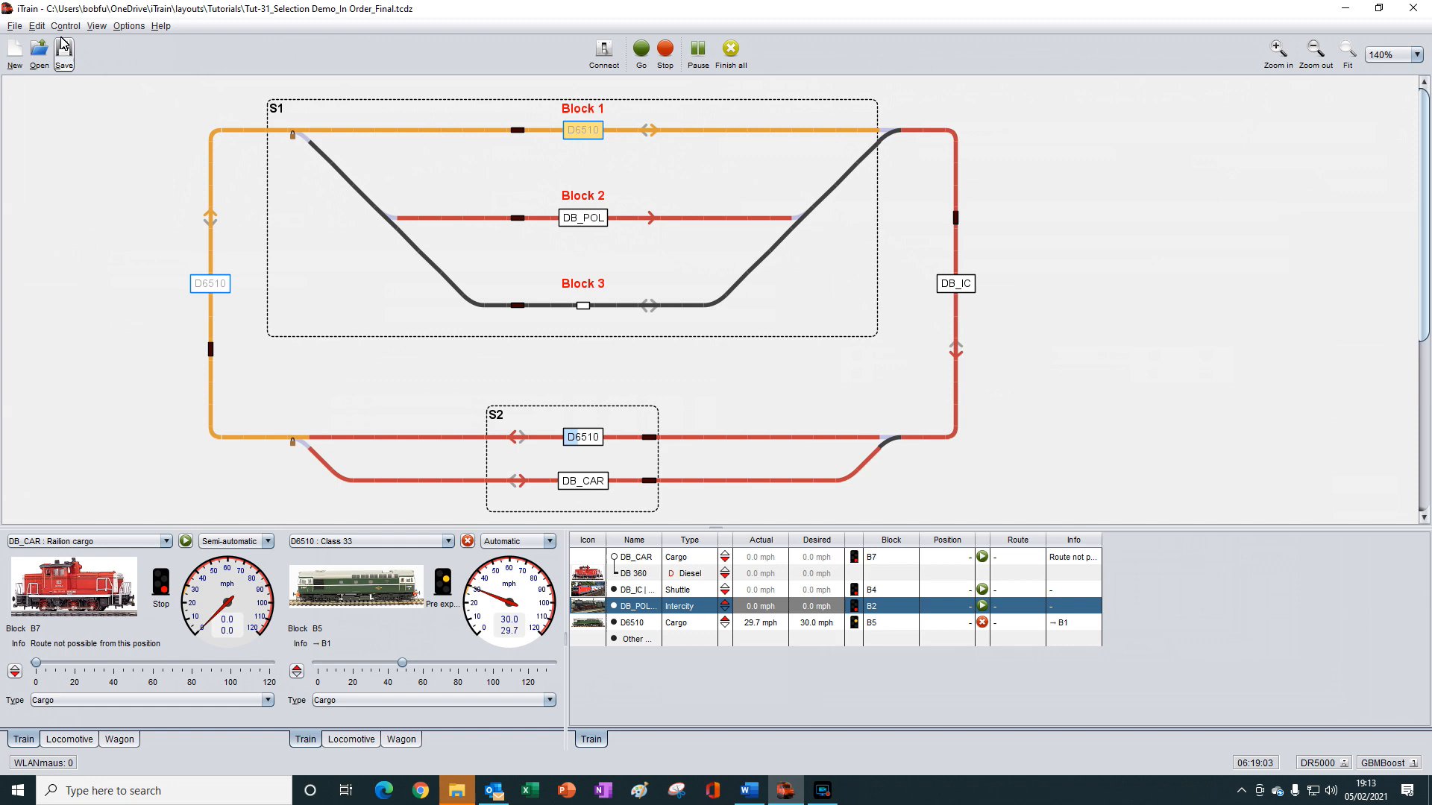
left_click(37, 25)
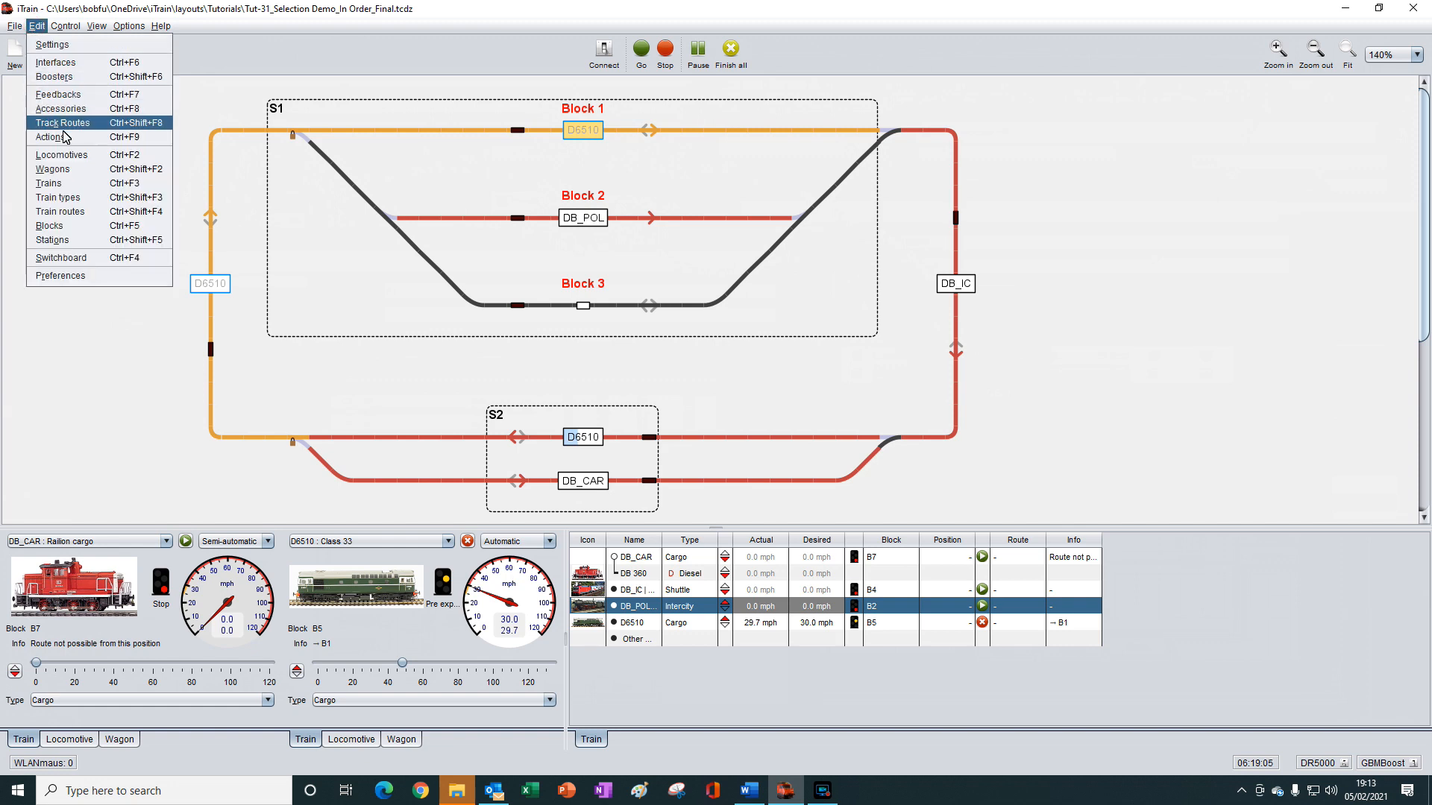
left_click(360, 280)
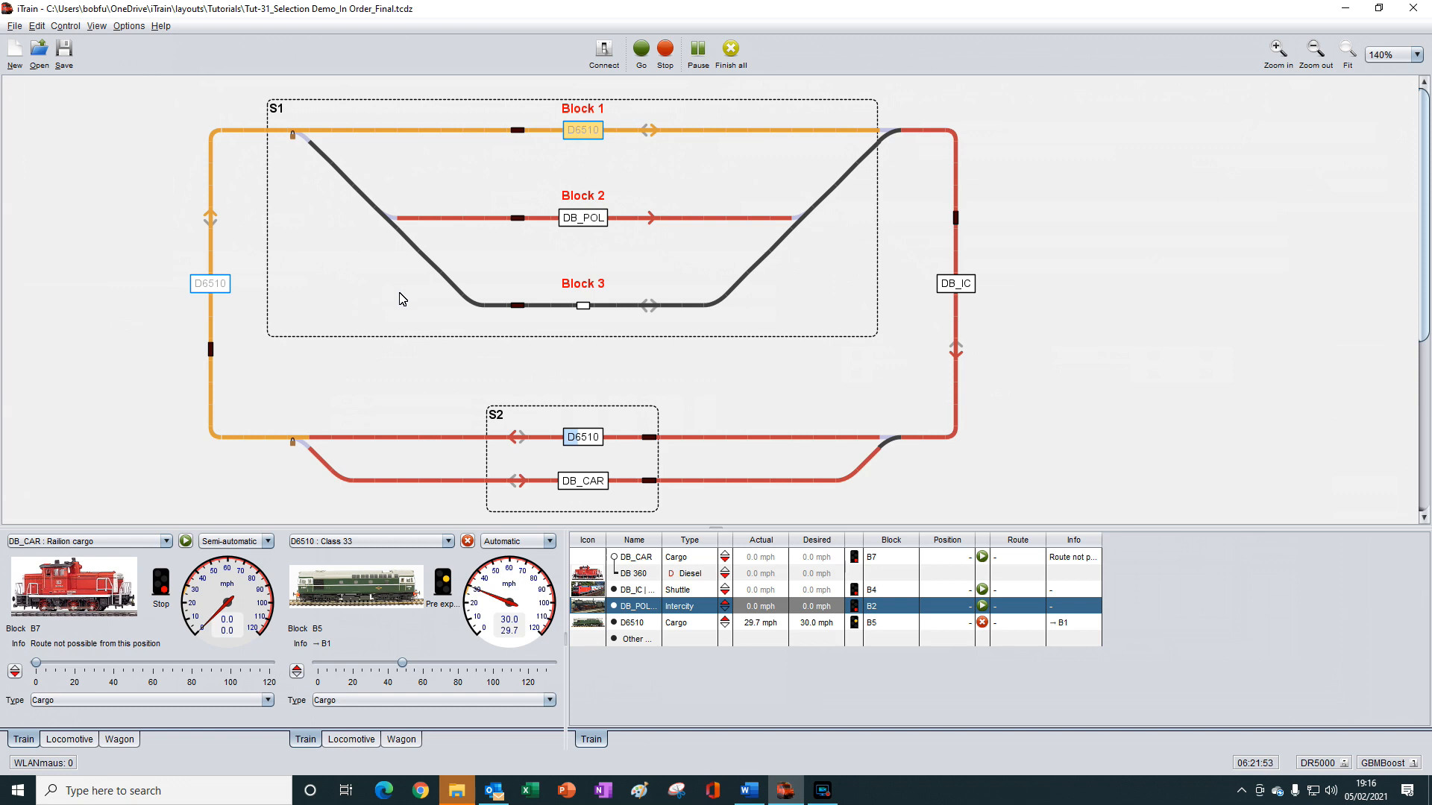
Step: Clear all trains and reservations from the layout blocks, and clear the info messages in both train controls
left_click(959, 284)
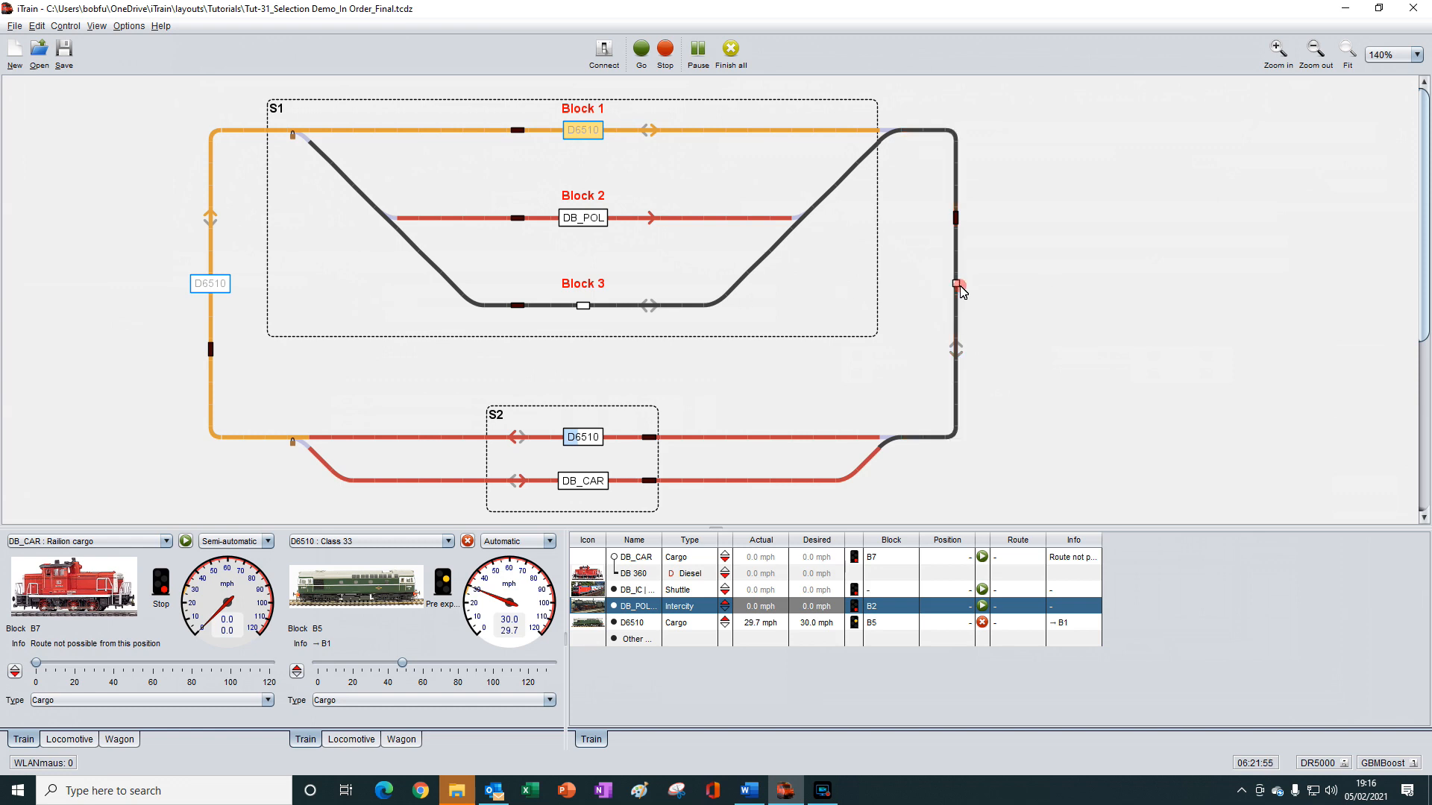
left_click(592, 129)
left_click(585, 216)
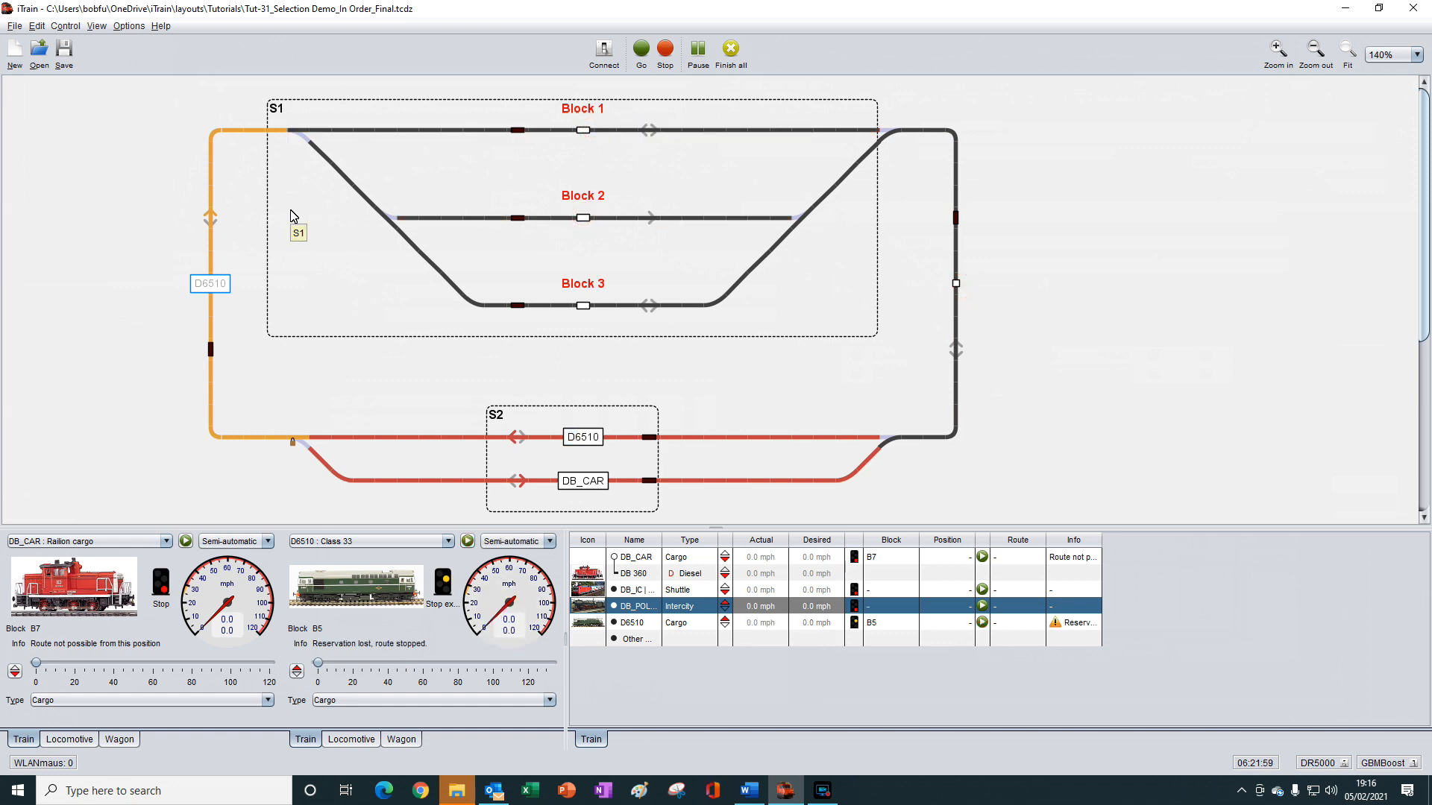
left_click(211, 286)
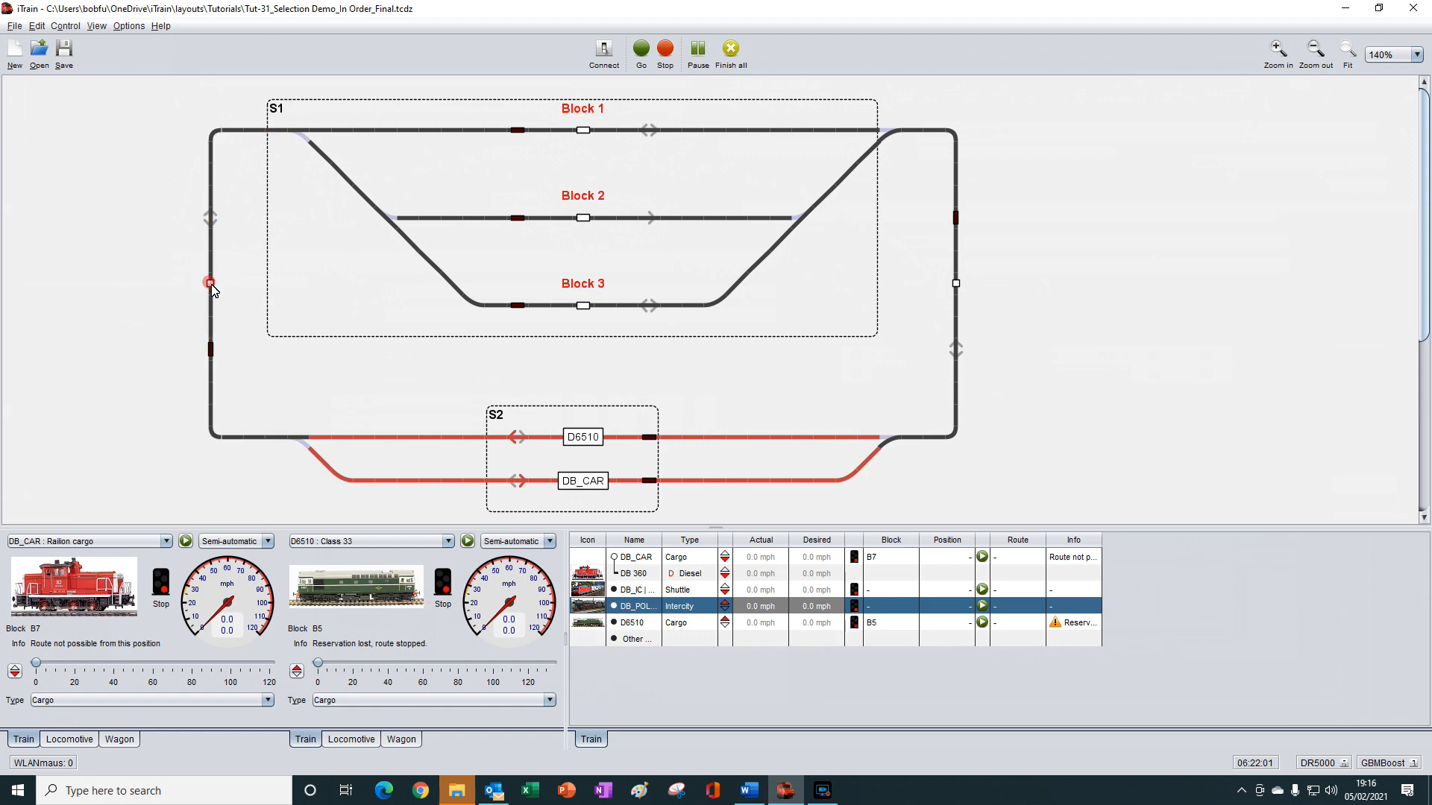
left_click(84, 648)
left_click(331, 654)
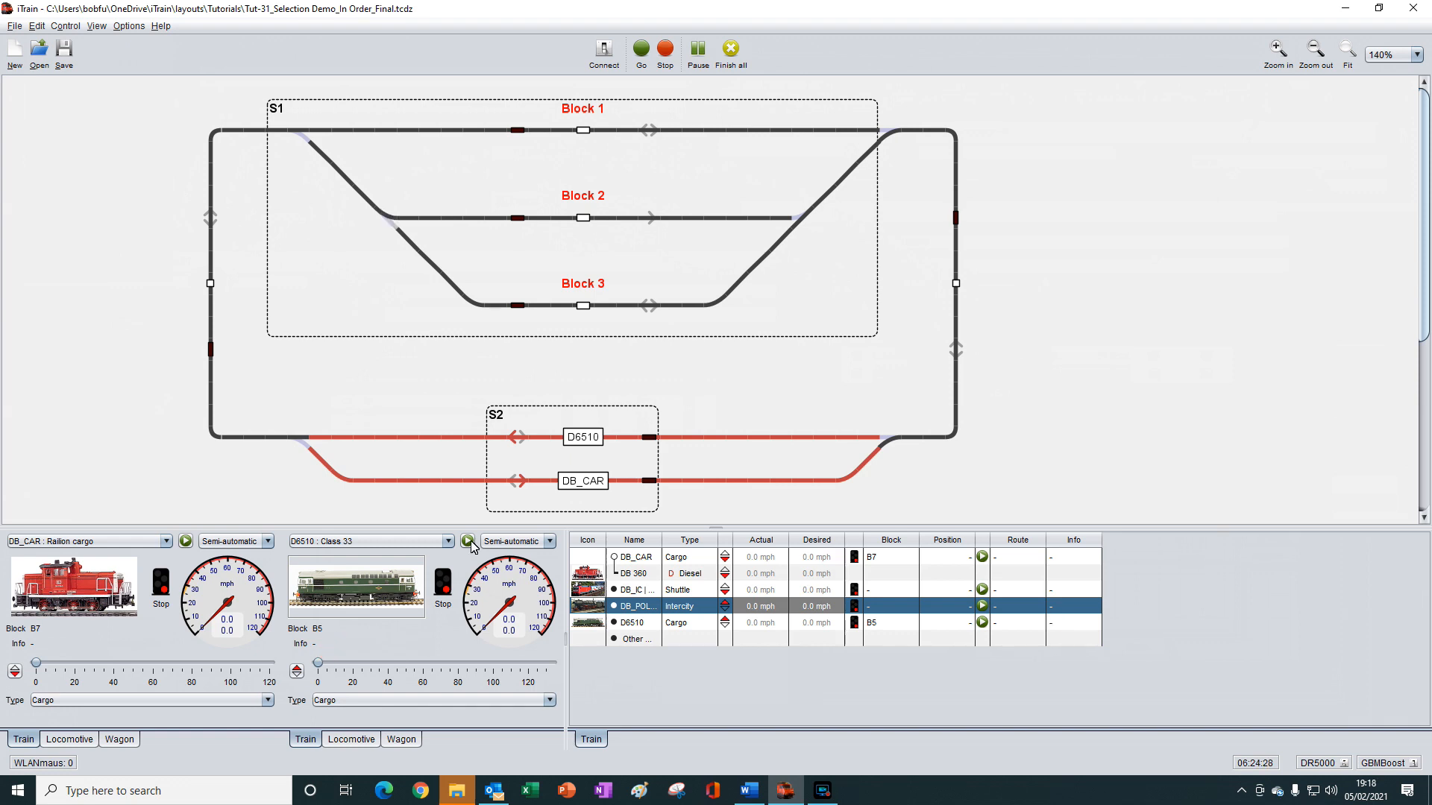
left_click(582, 437)
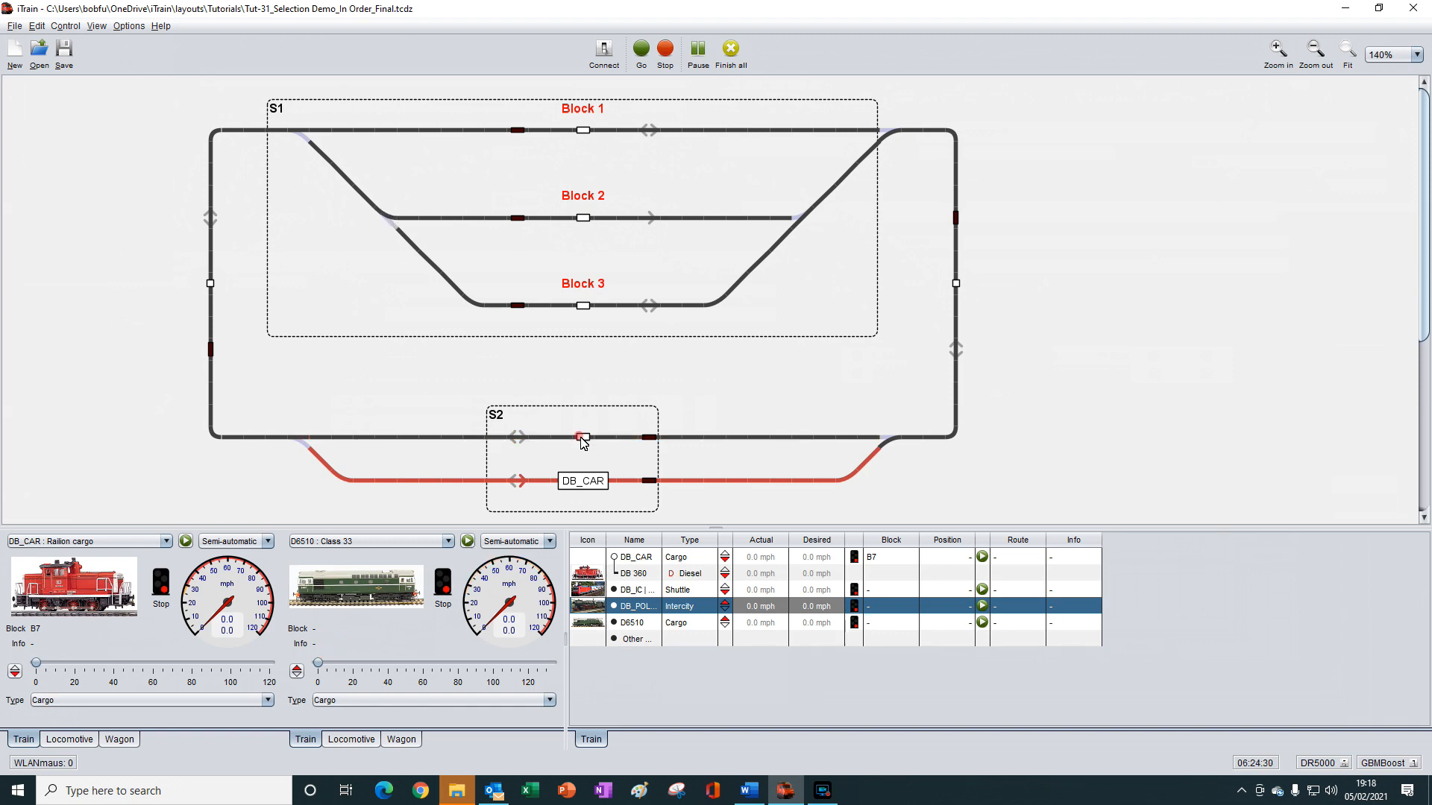
left_click(584, 483)
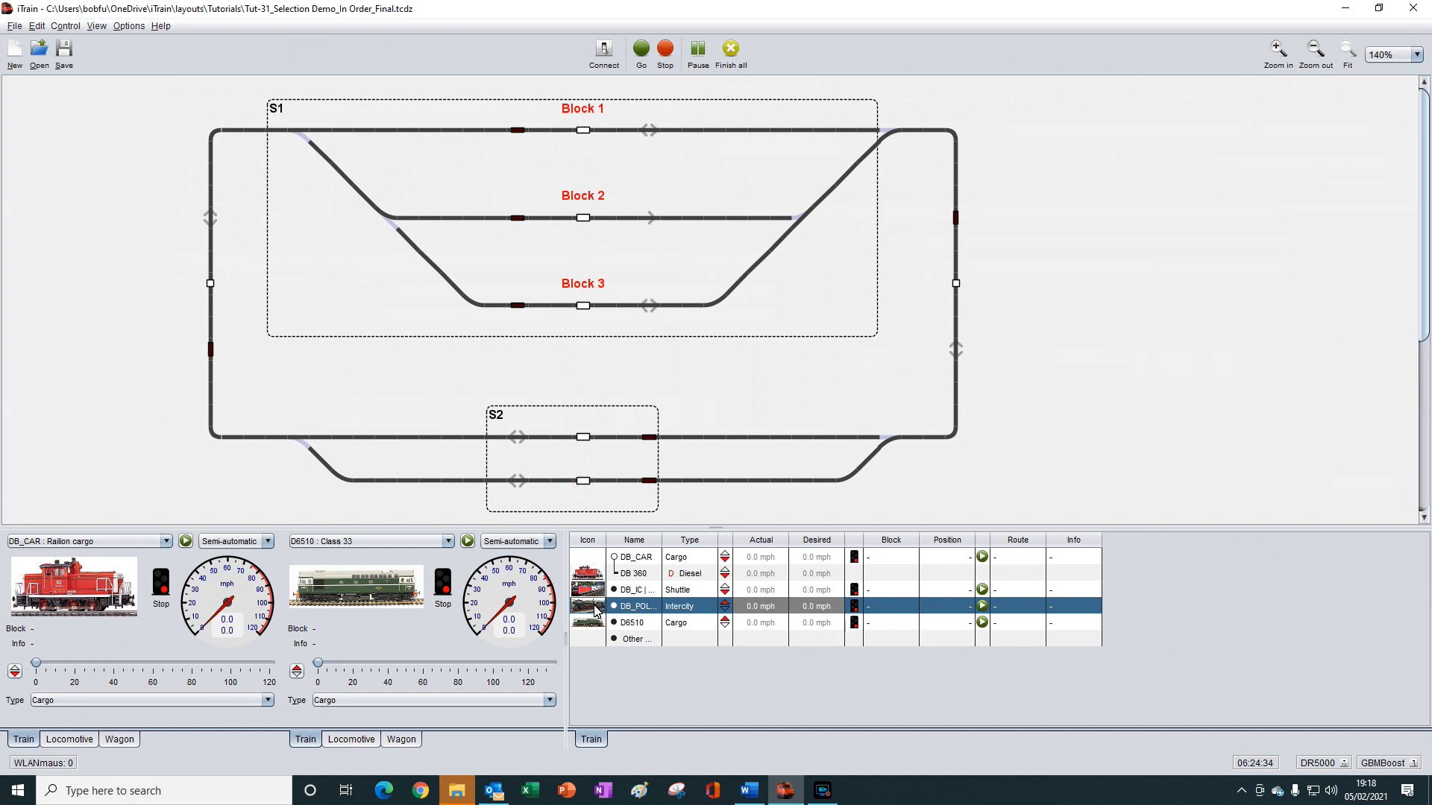
Step: Place DB_POL in the upper block of S2 and assign it to the first train control
left_click_drag(594, 608, 584, 445)
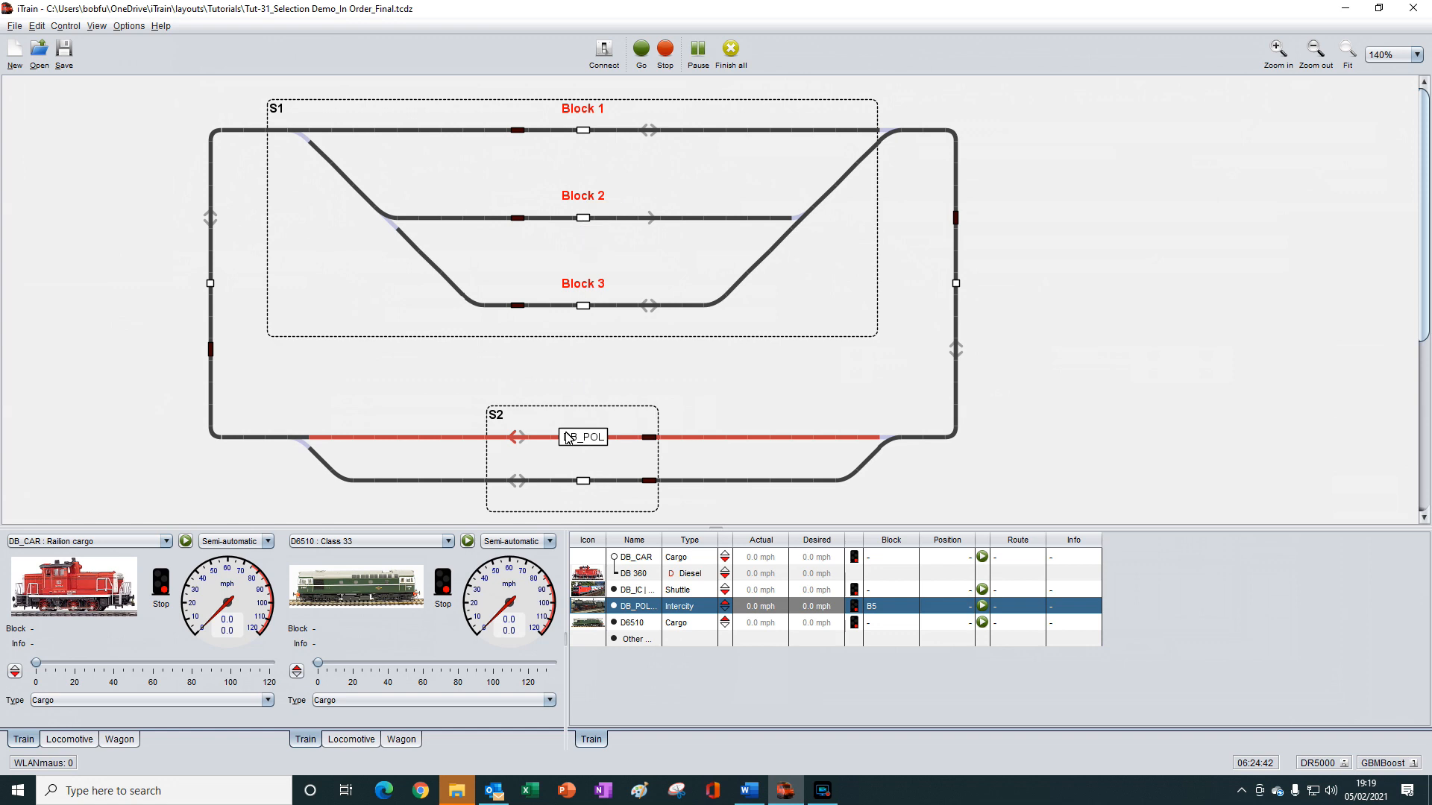
double_click(595, 608)
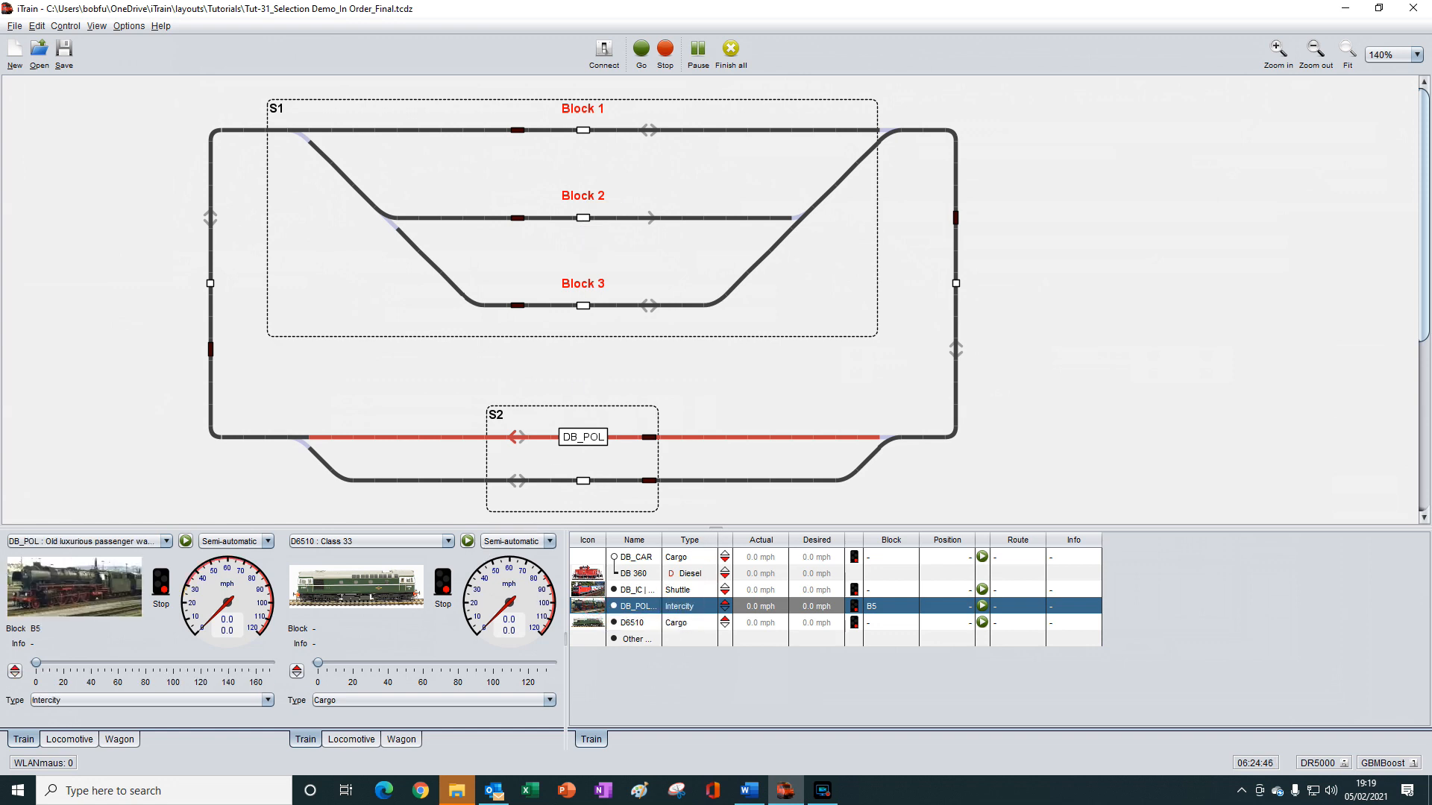
Step: Start and stop DB_POL repeatedly to test which block of S1 is reserved for it and whether it waits there
left_click(185, 542)
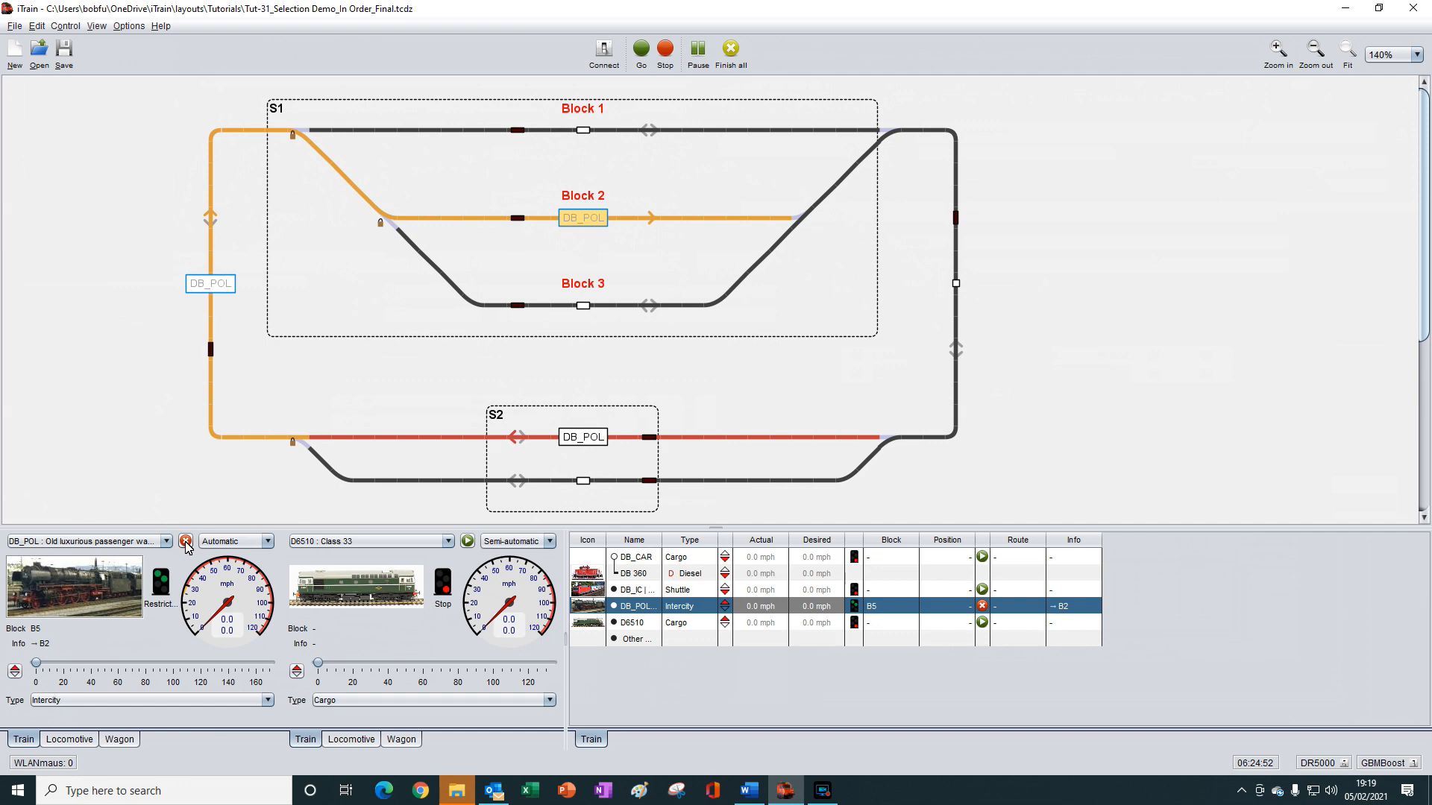
left_click(185, 542)
left_click(186, 542)
left_click(186, 543)
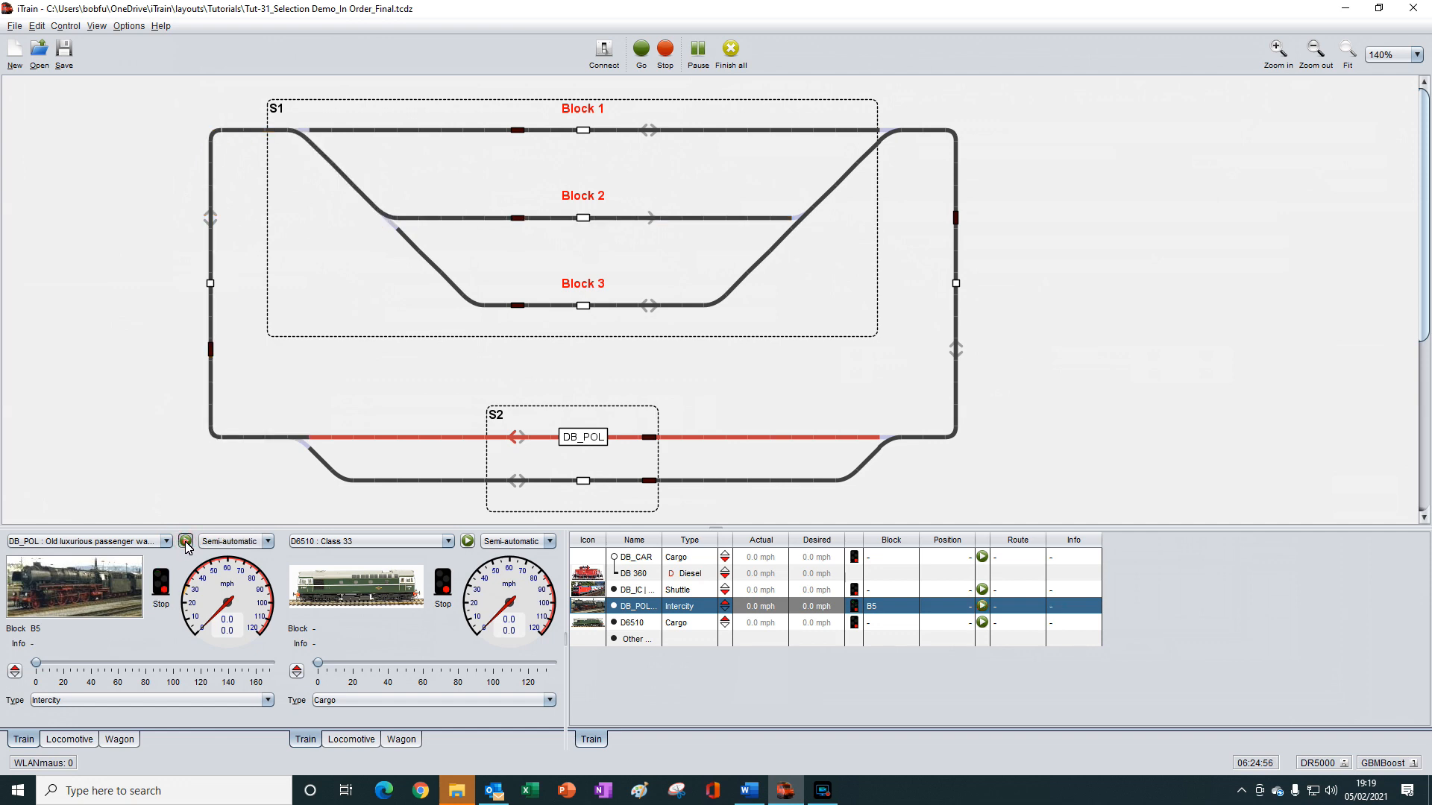
left_click(185, 542)
left_click(186, 542)
left_click(185, 542)
left_click(186, 542)
left_click(186, 542)
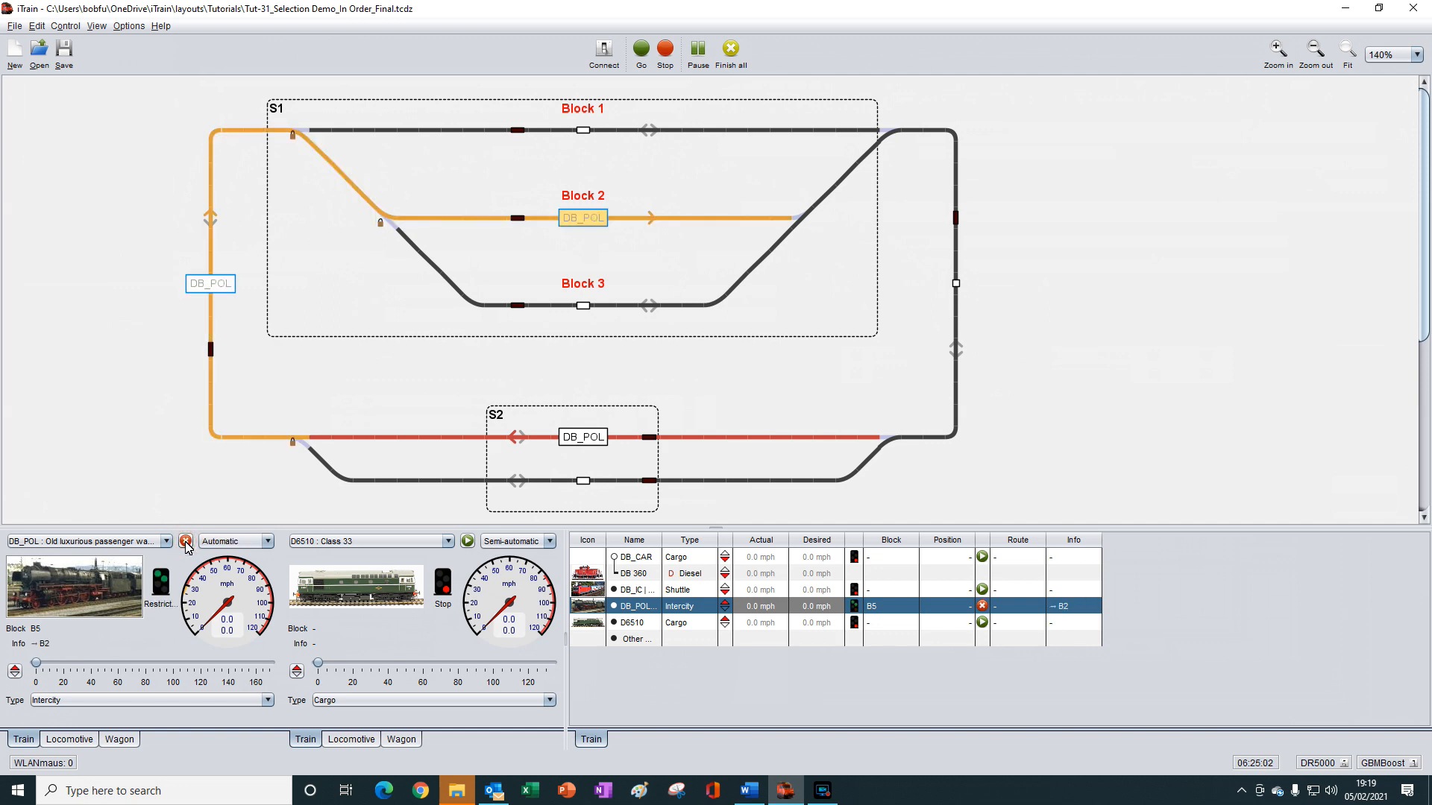
left_click(186, 542)
left_click(185, 542)
left_click(186, 542)
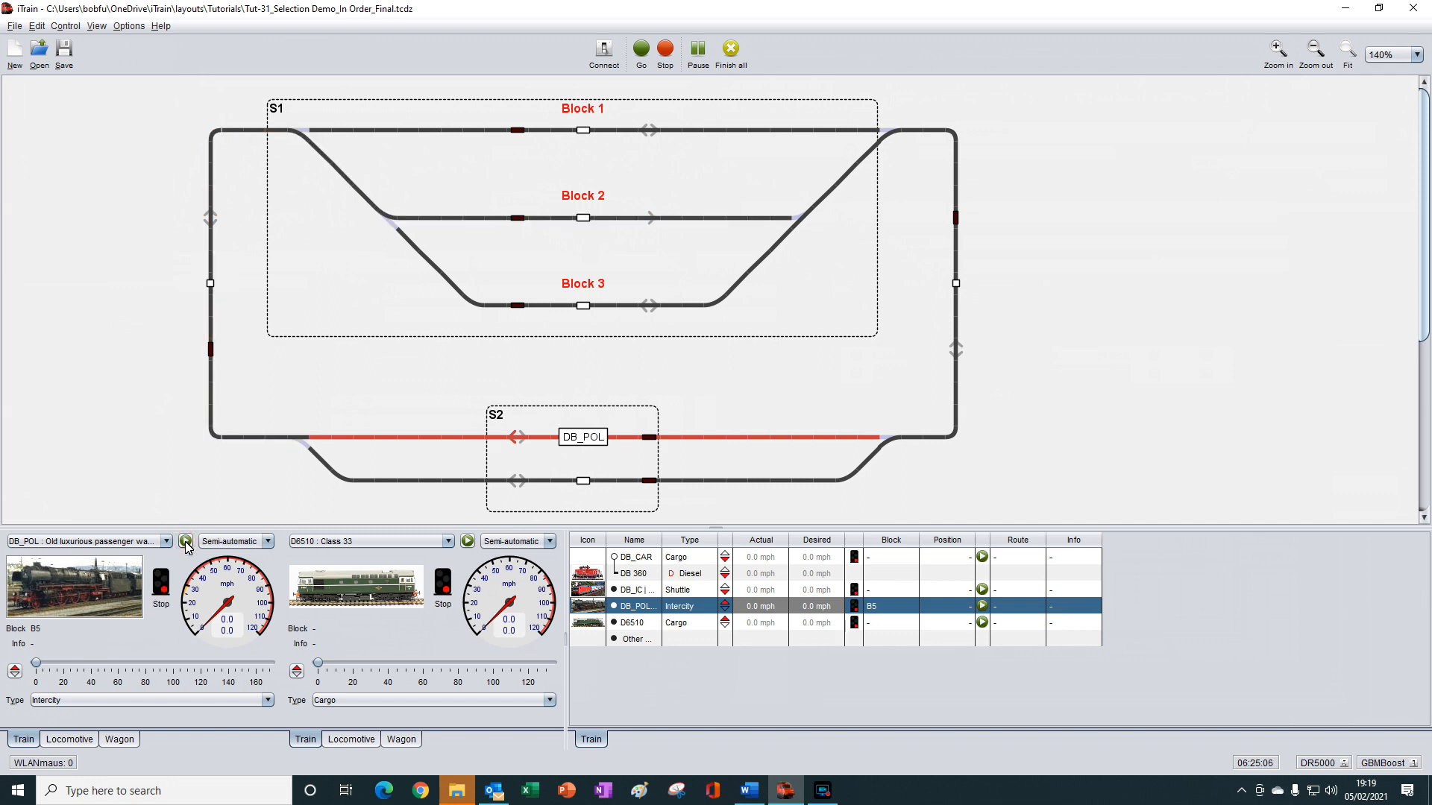
Step: Turn off Wait for all train types in station S1, apply the change, and start DB_POL to test its route
left_click(36, 27)
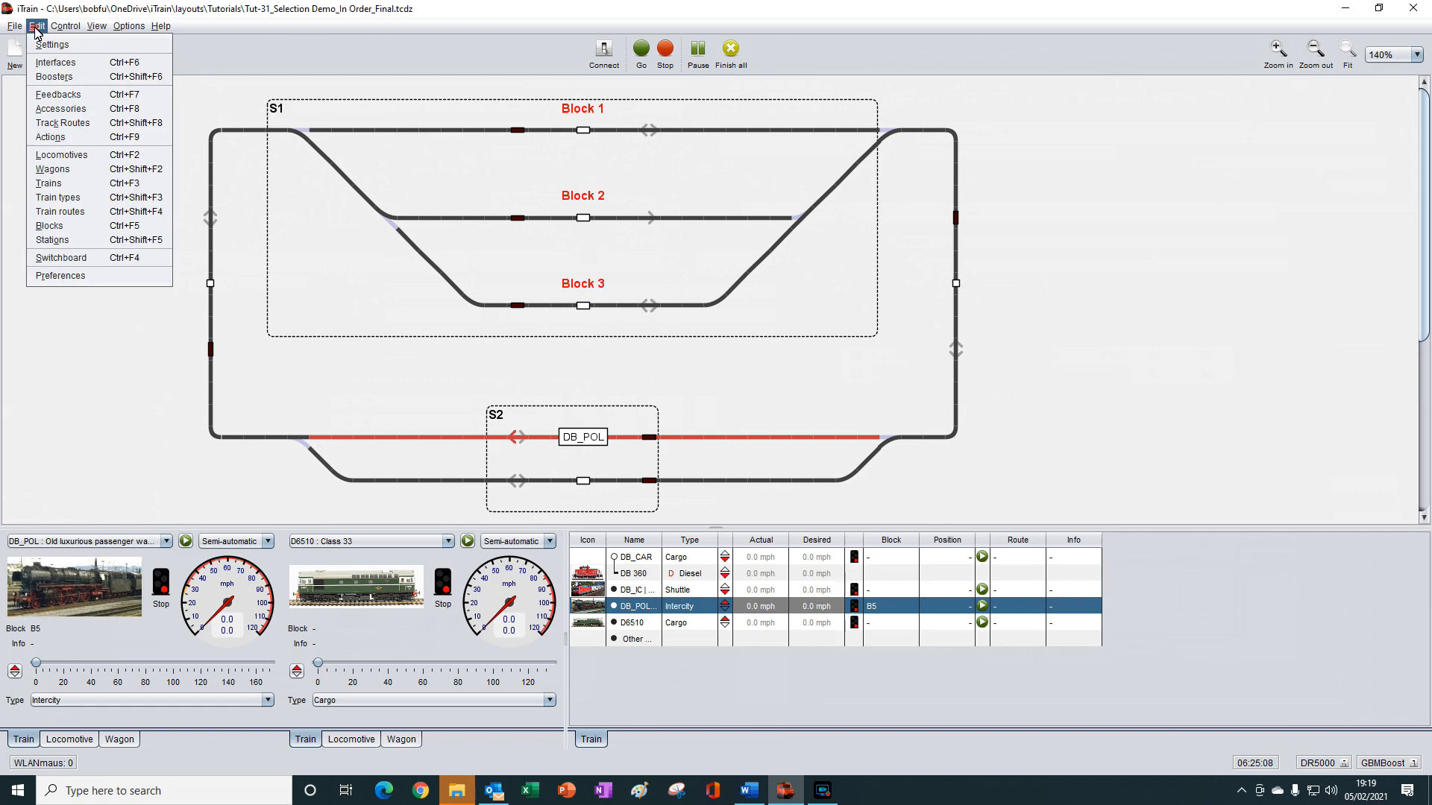
left_click(64, 241)
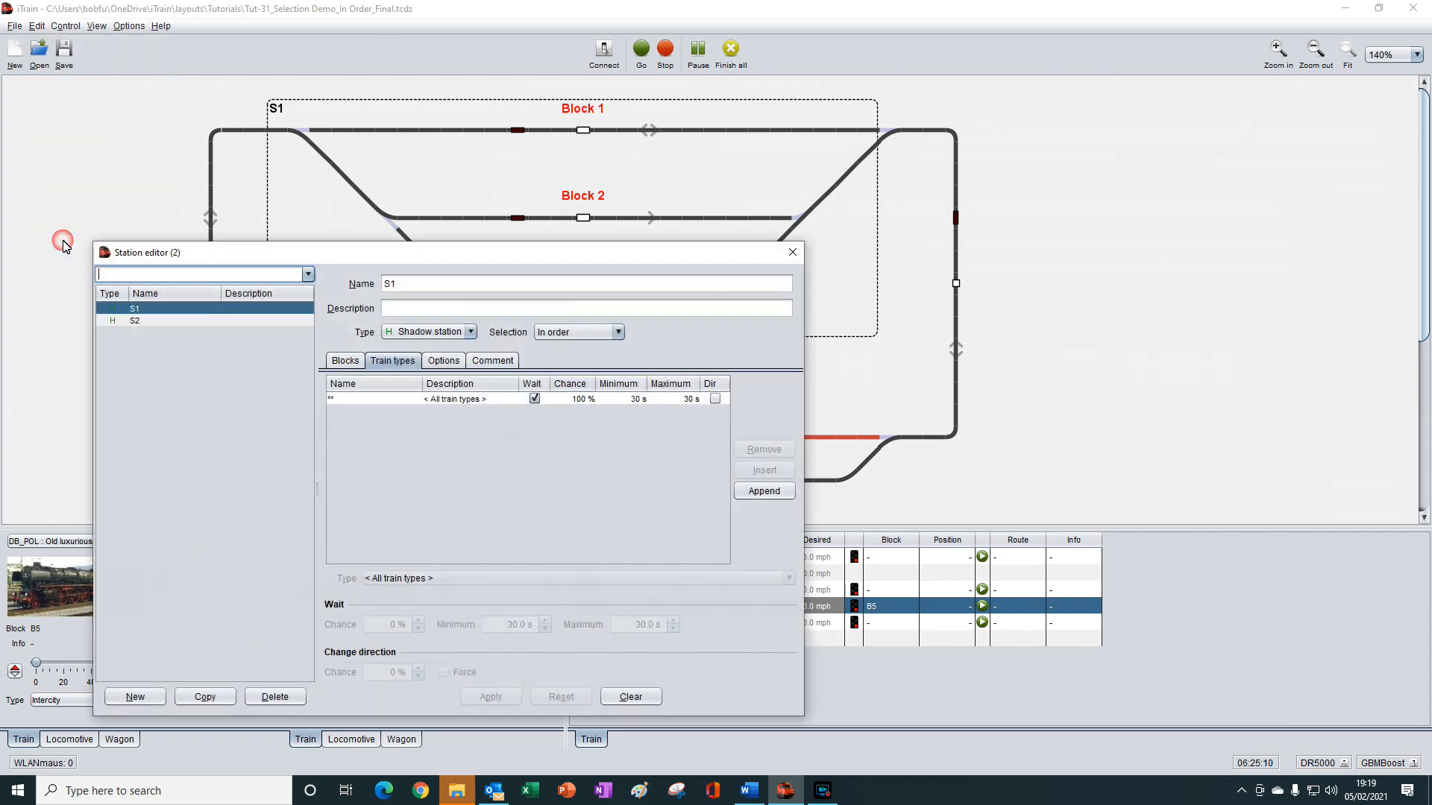
left_click(411, 367)
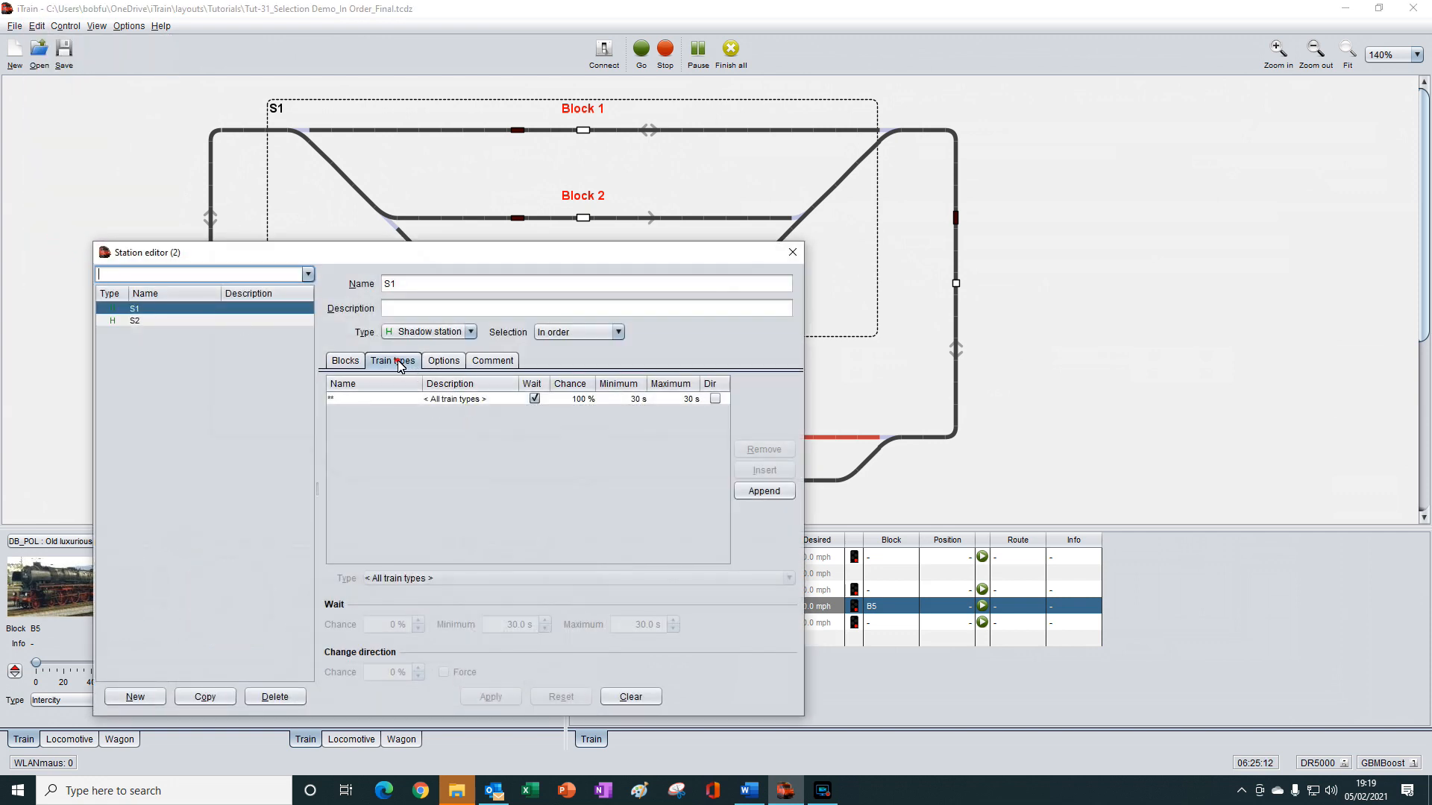
left_click(535, 399)
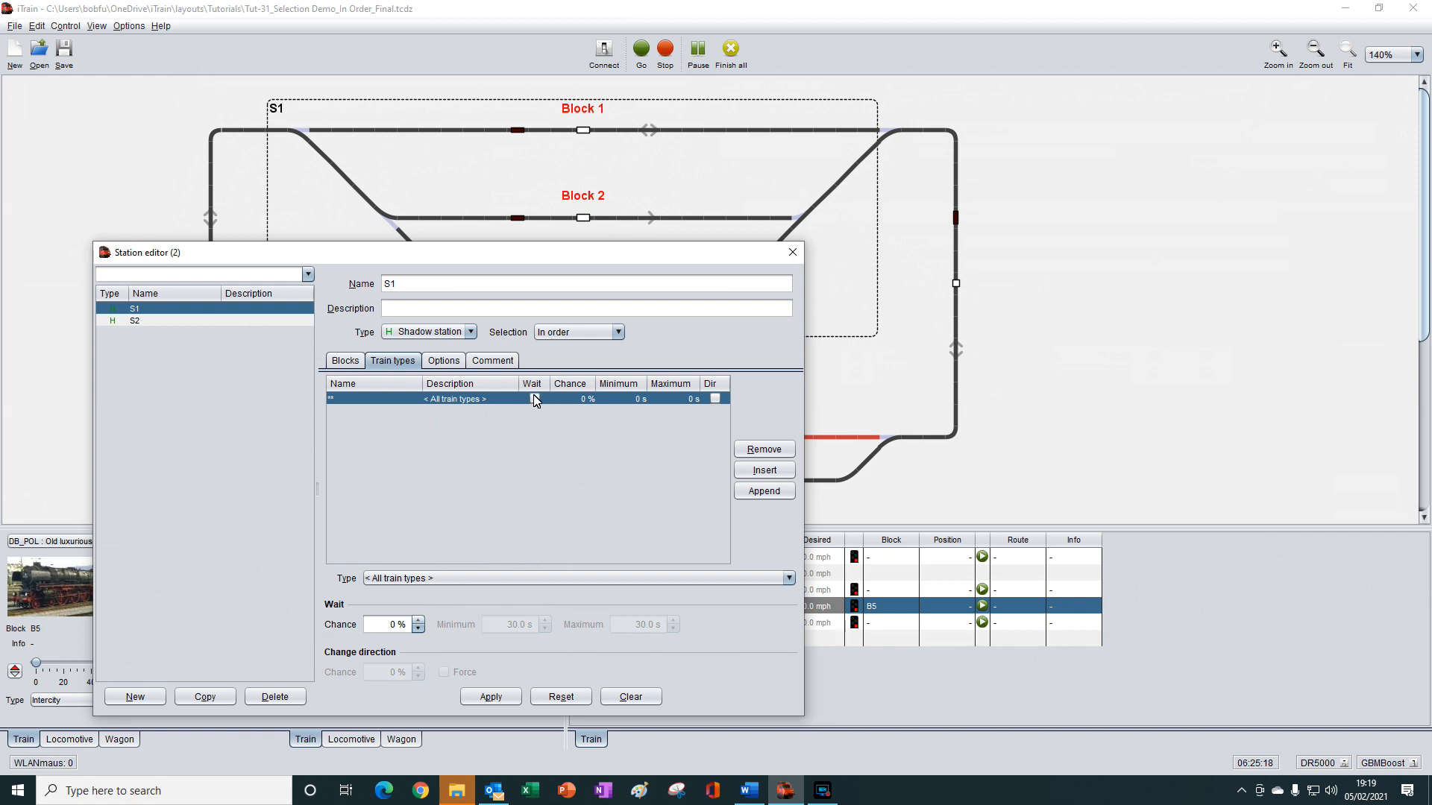
left_click(492, 698)
left_click(793, 254)
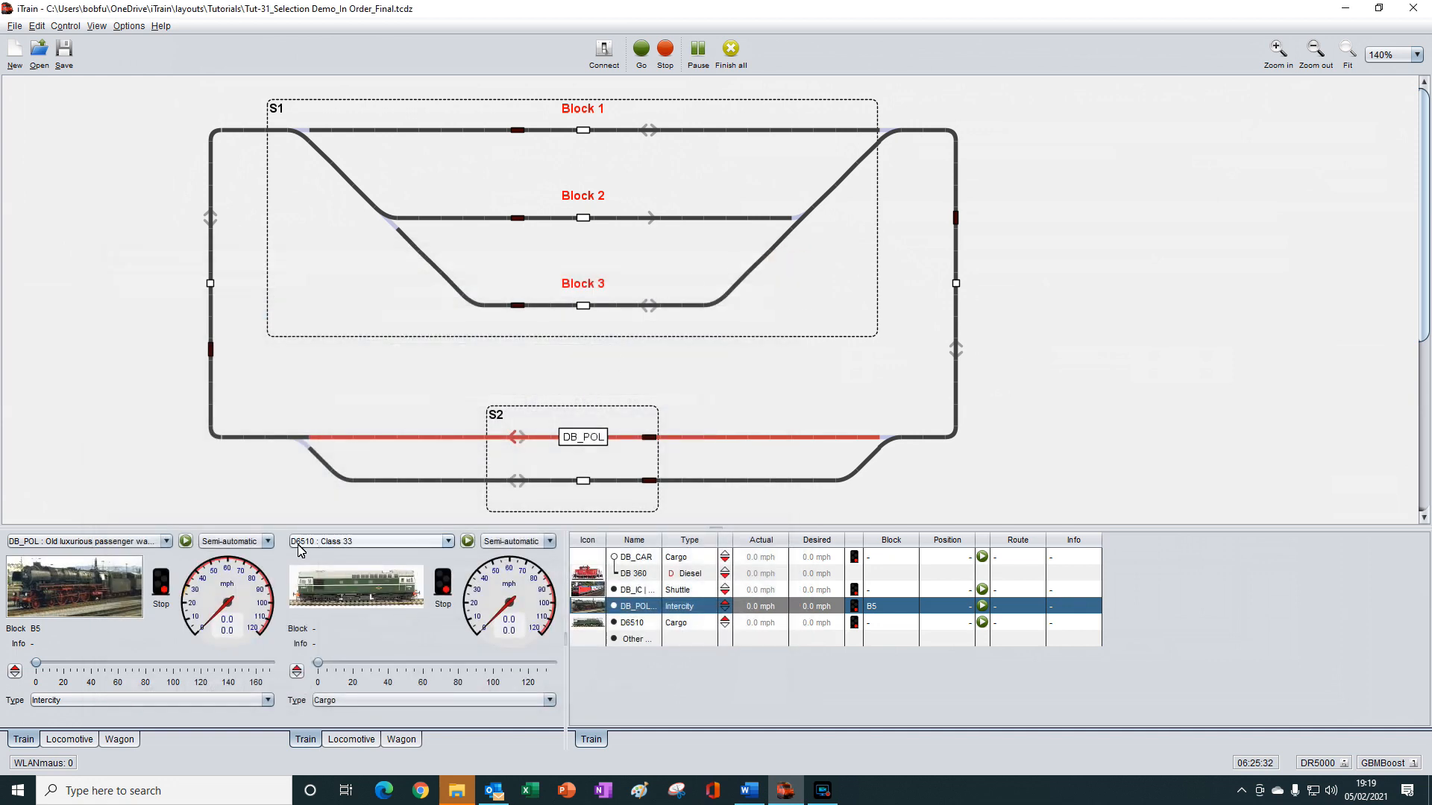
left_click(186, 542)
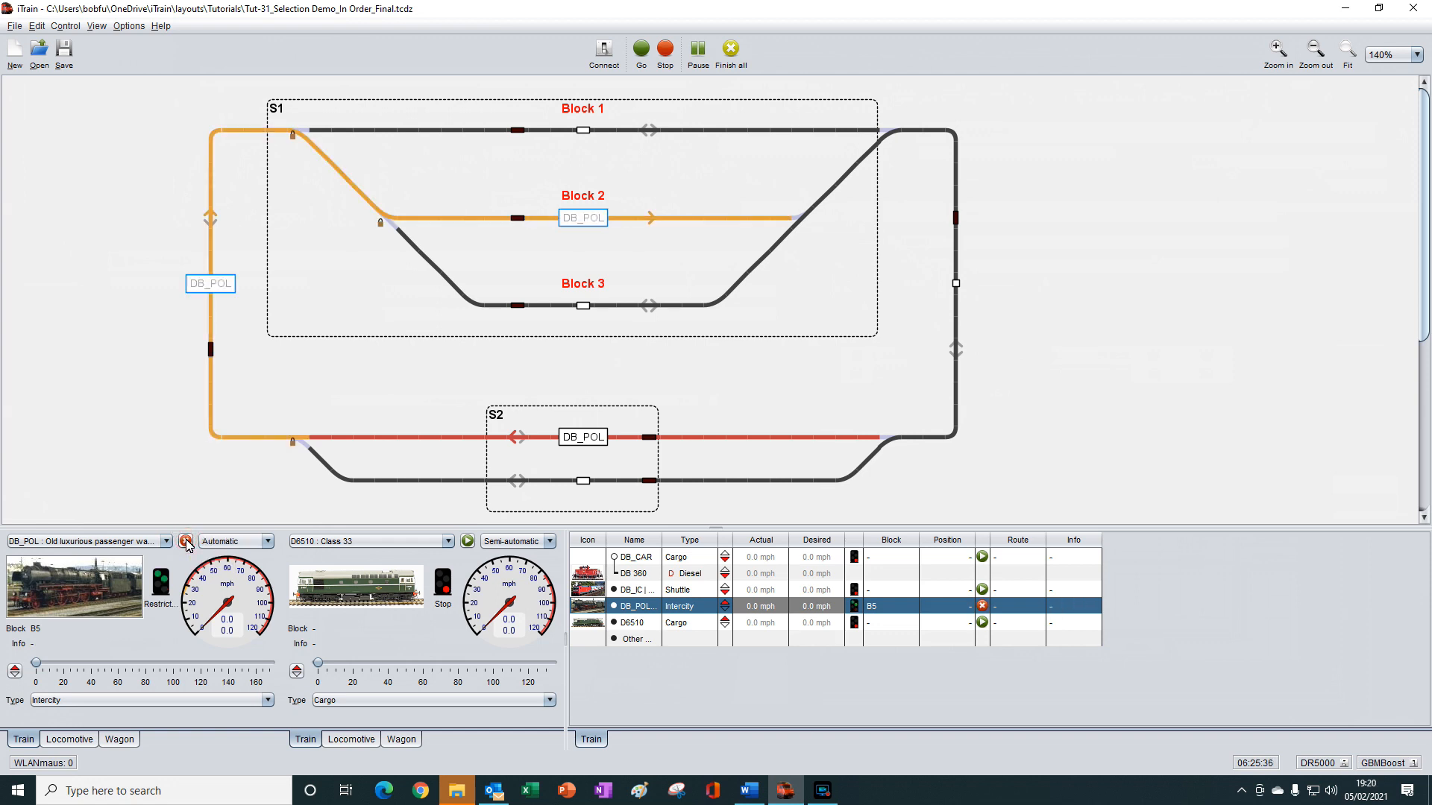
Step: Start and stop DB_POL repeatedly to test which S1 block is reserved for it with Wait turned off
left_click(186, 542)
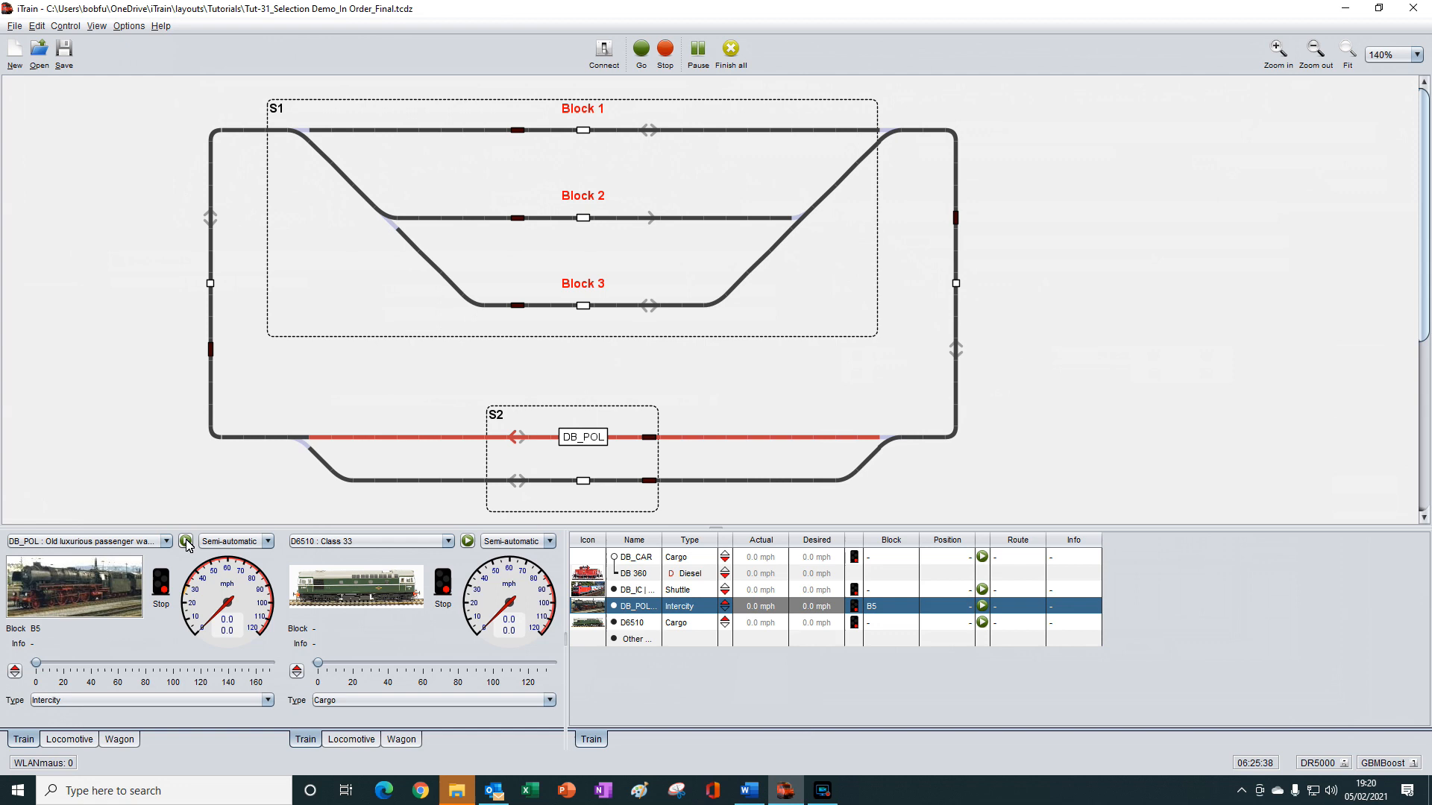
left_click(186, 542)
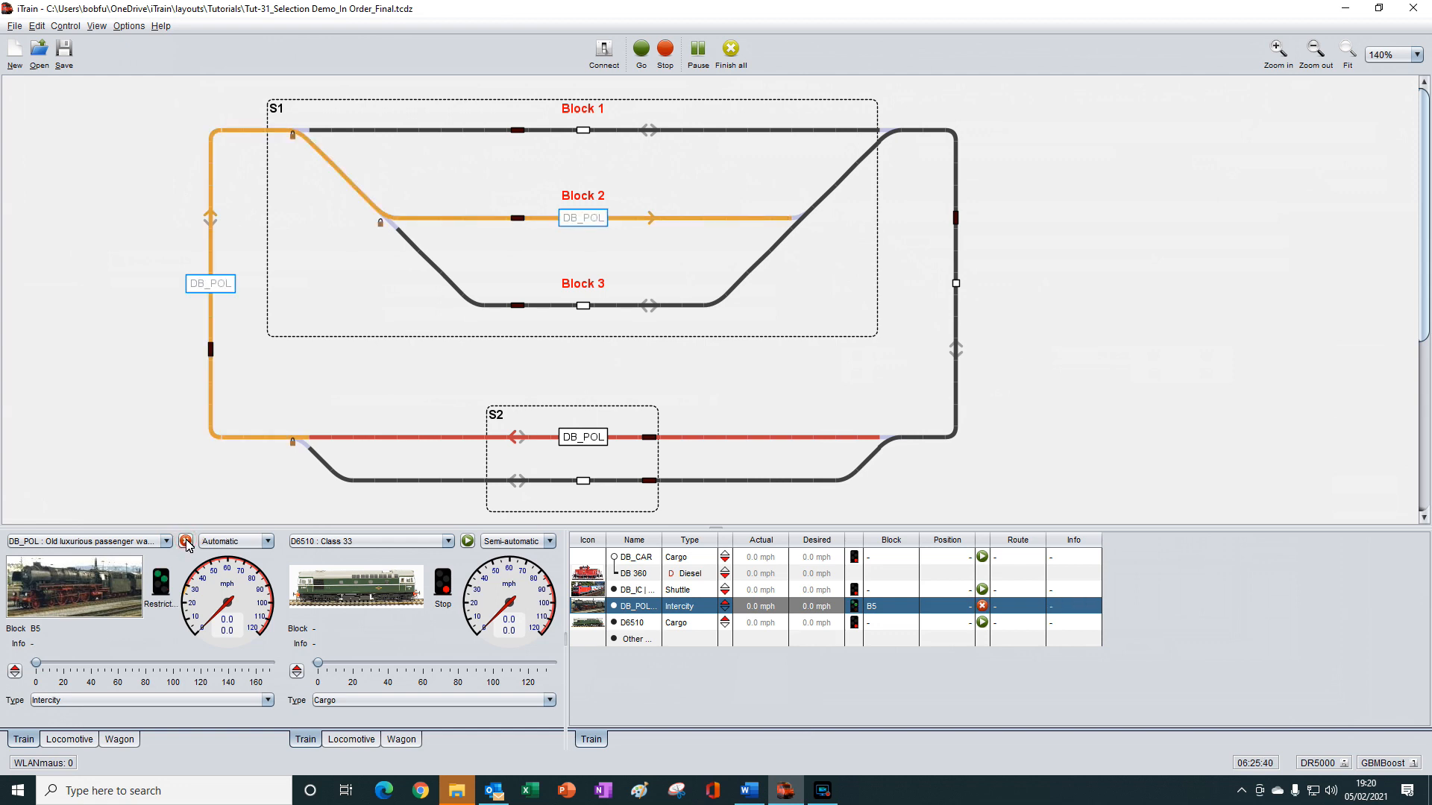
left_click(186, 542)
left_click(186, 542)
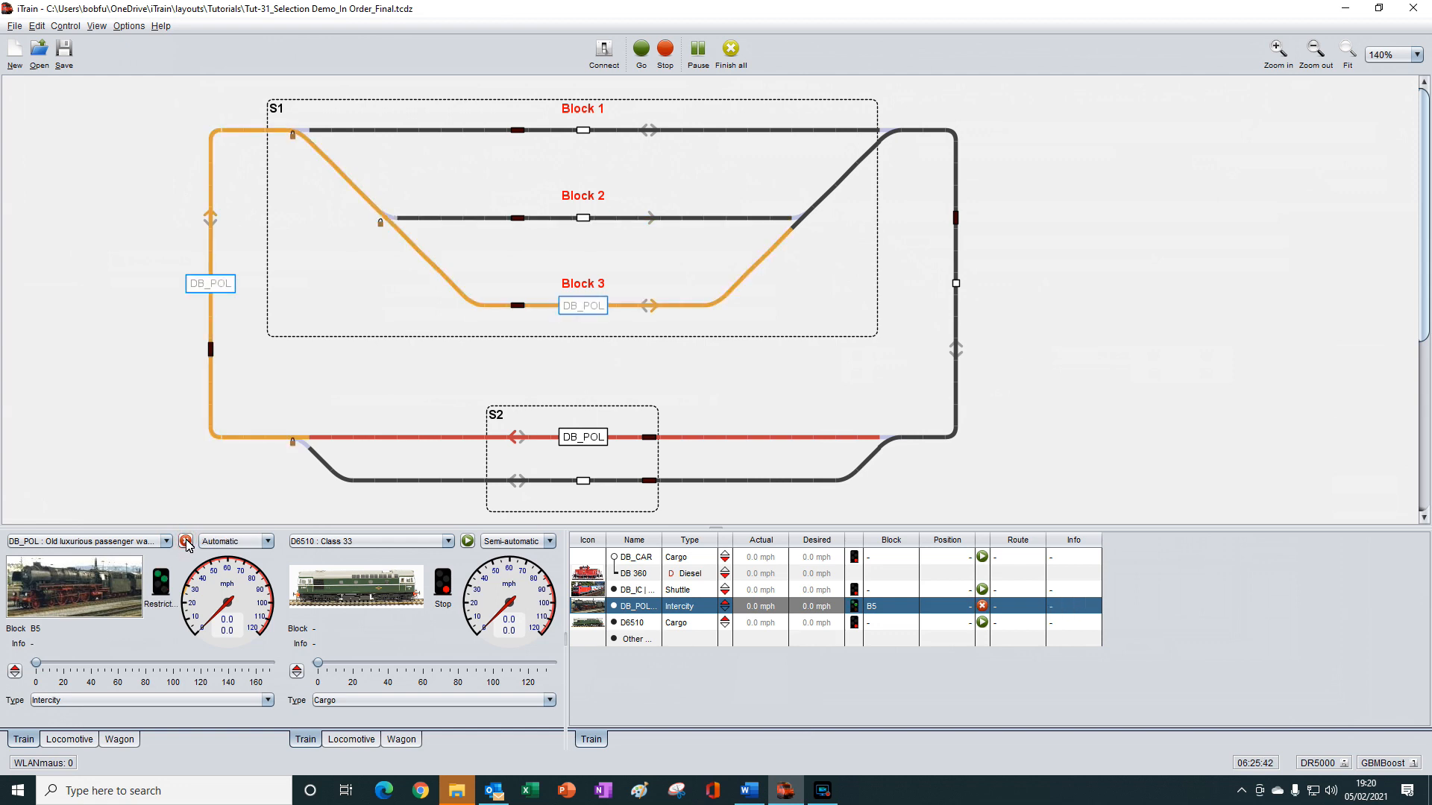
left_click(186, 542)
left_click(187, 542)
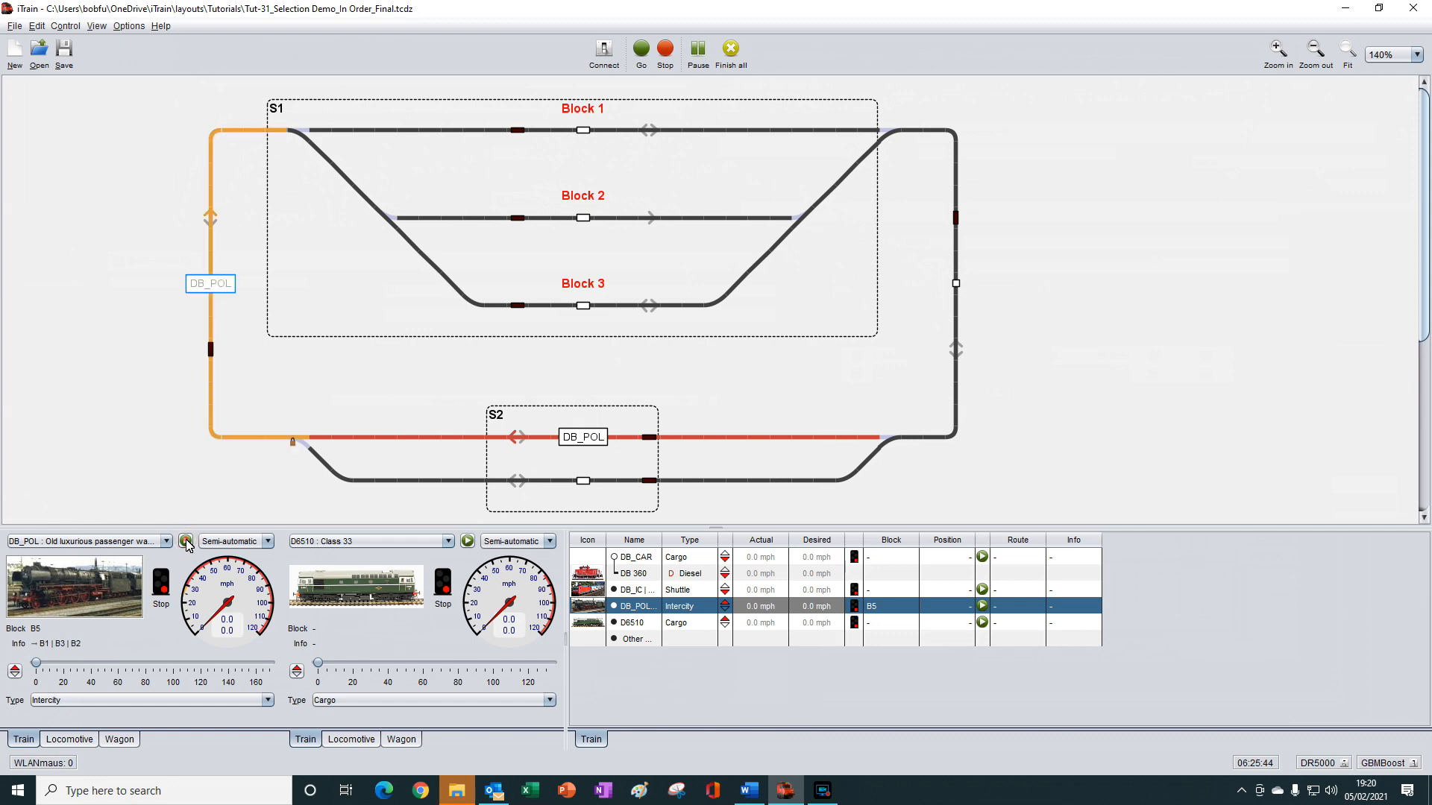
left_click(186, 542)
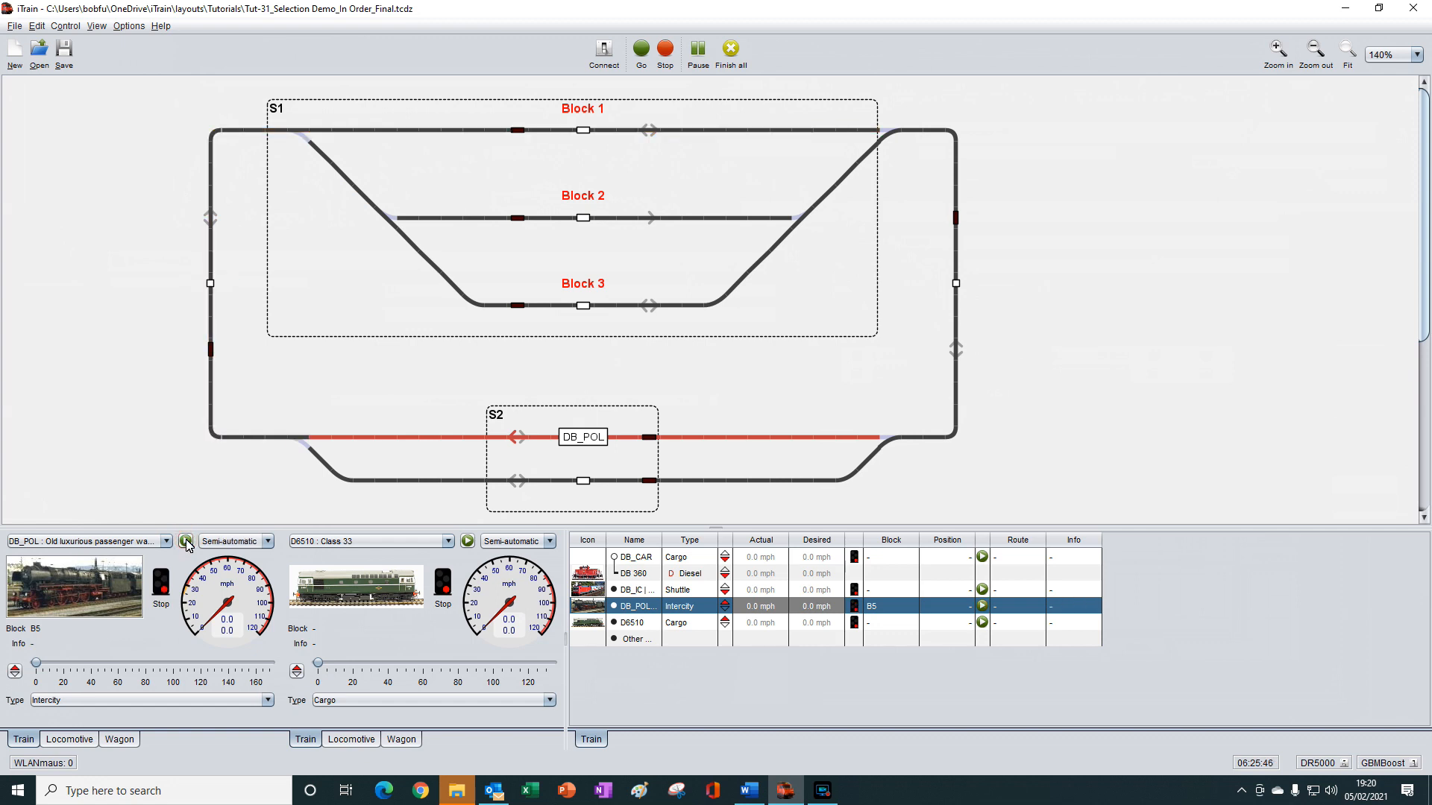
left_click(186, 542)
left_click(186, 542)
left_click(187, 542)
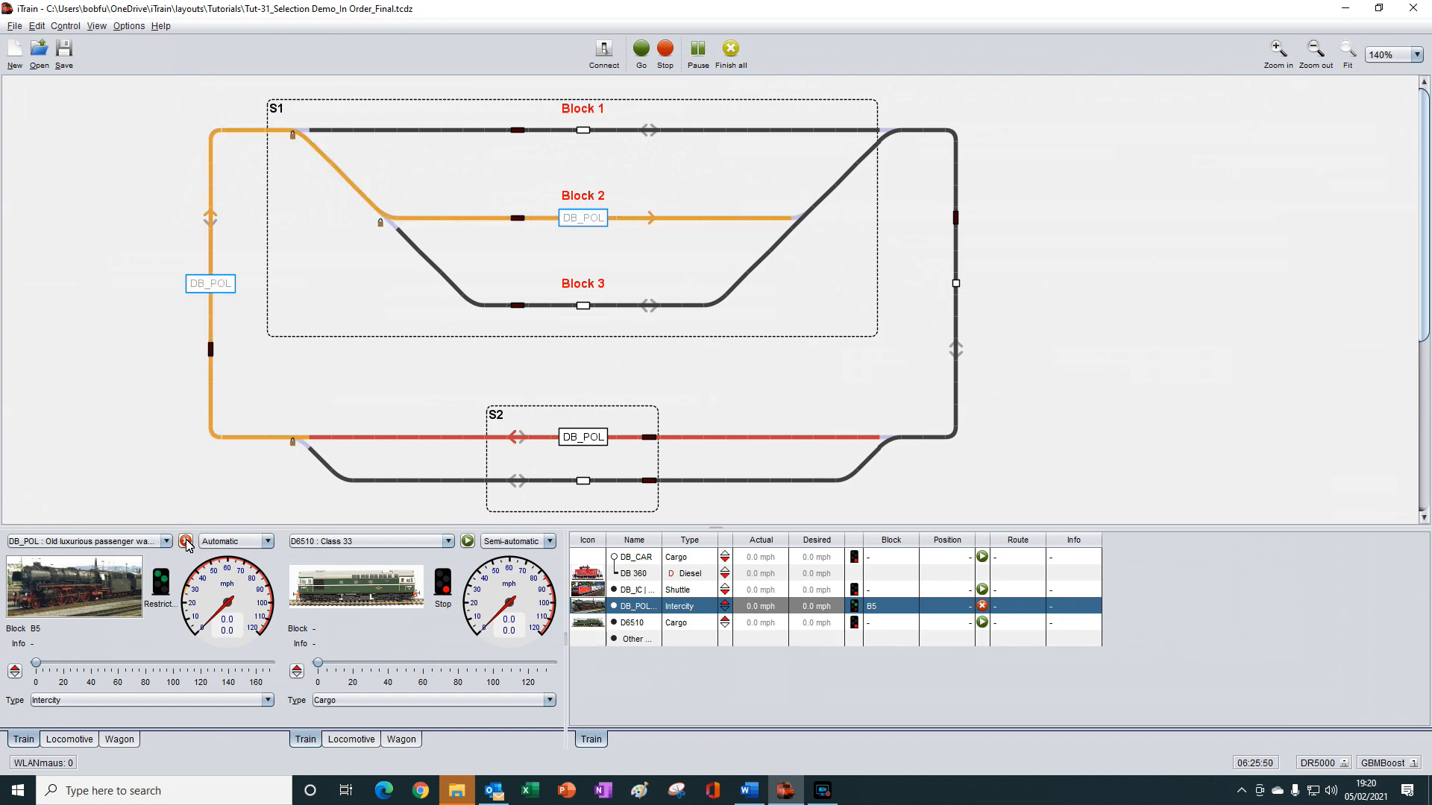
left_click(186, 542)
left_click(186, 542)
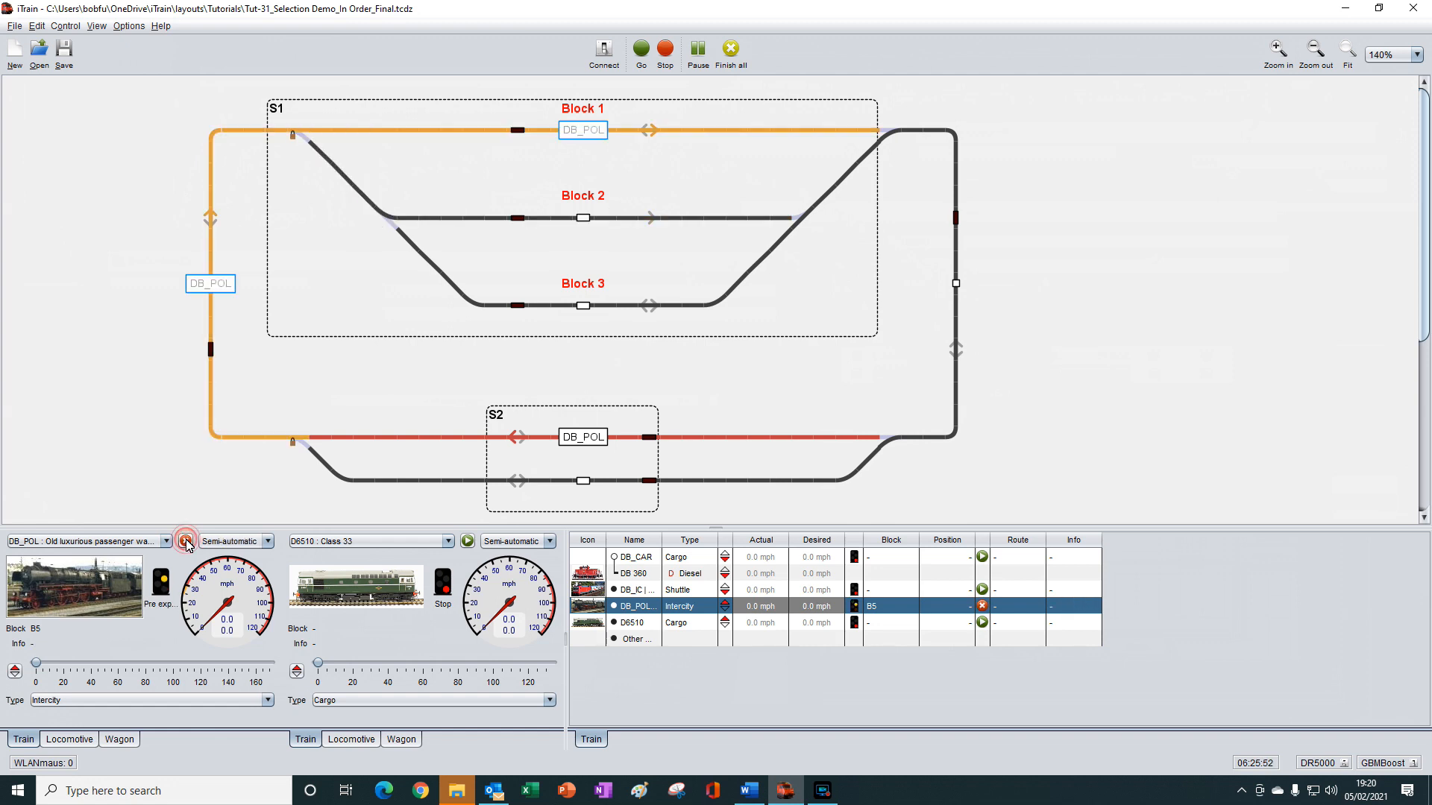
left_click(186, 542)
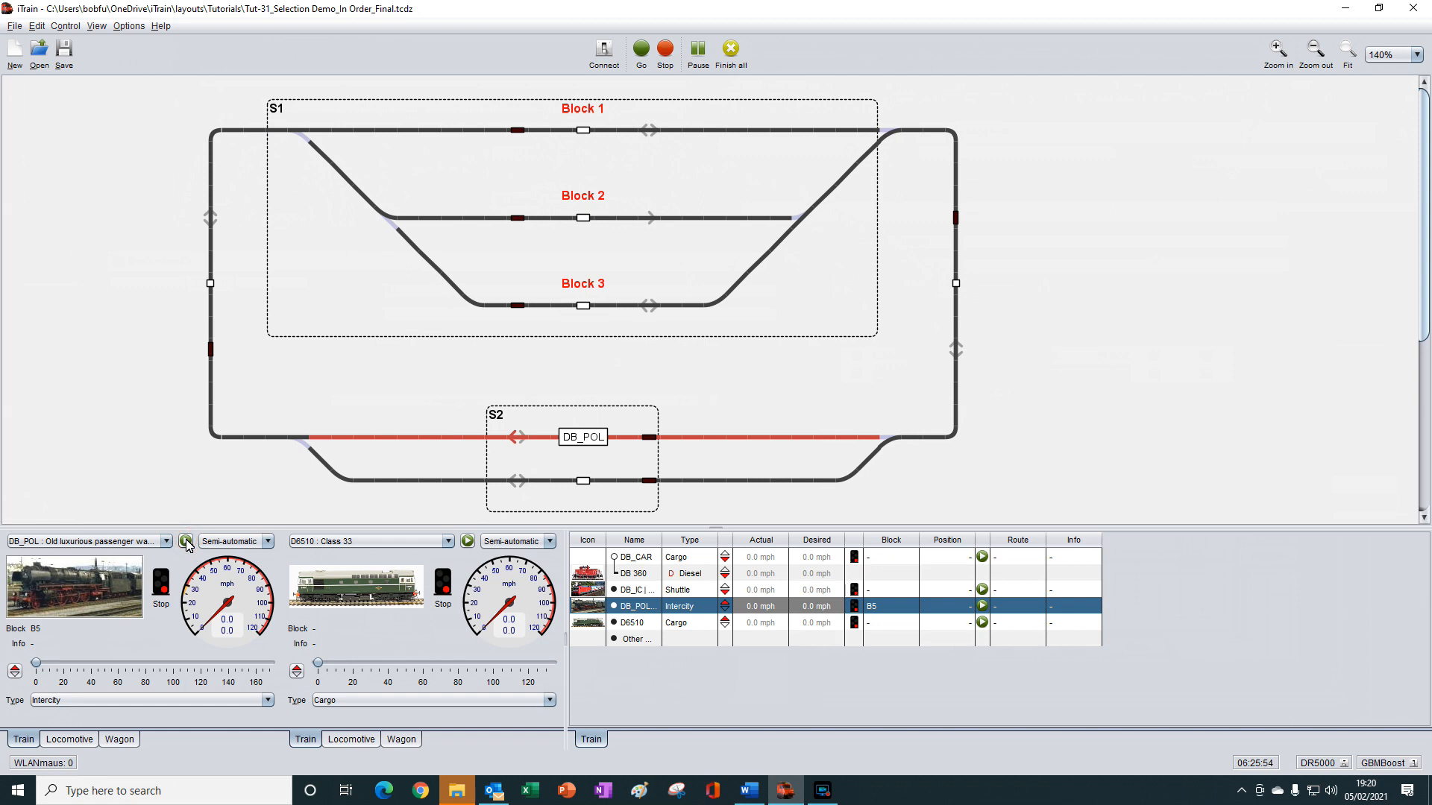
left_click(187, 542)
left_click(186, 542)
left_click(187, 542)
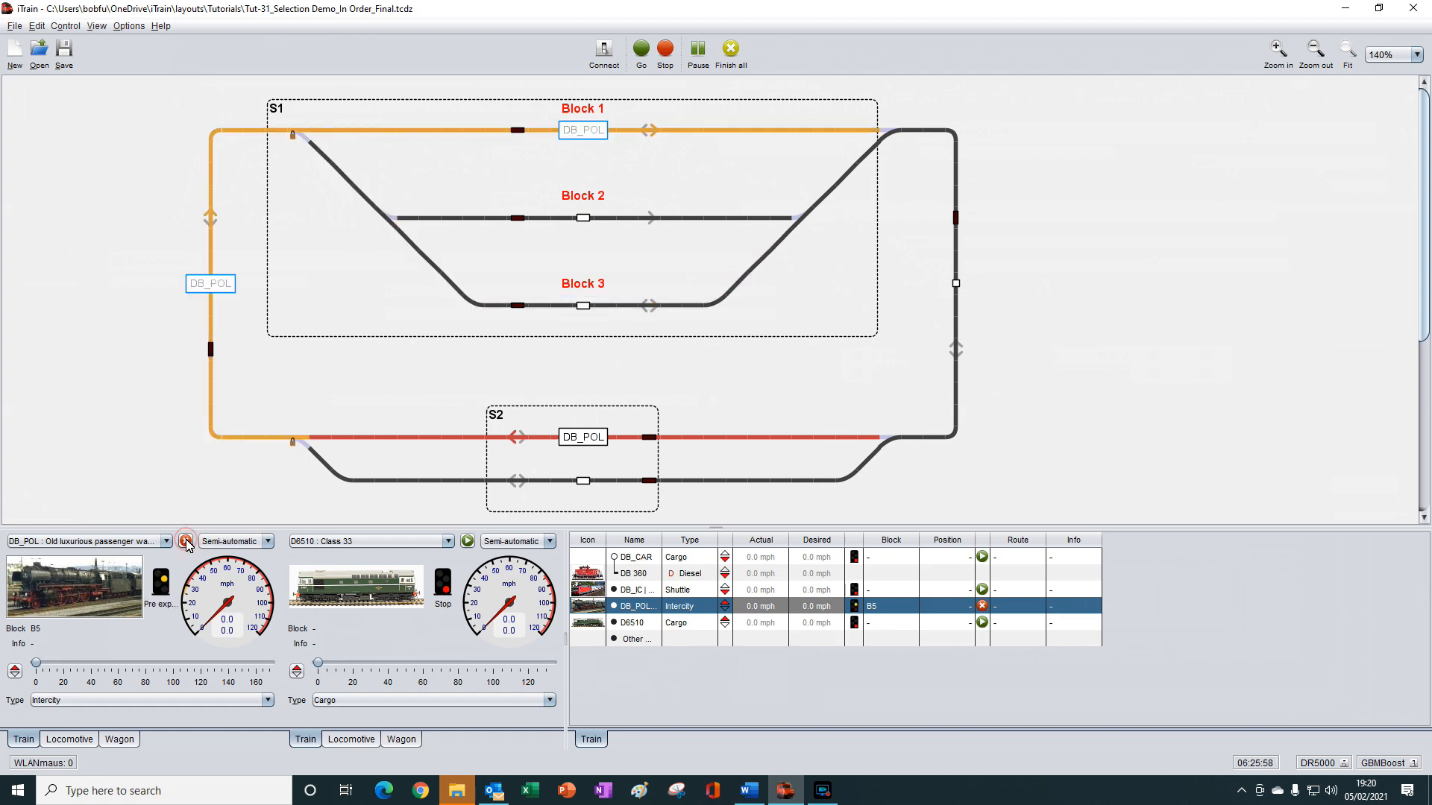
left_click(186, 542)
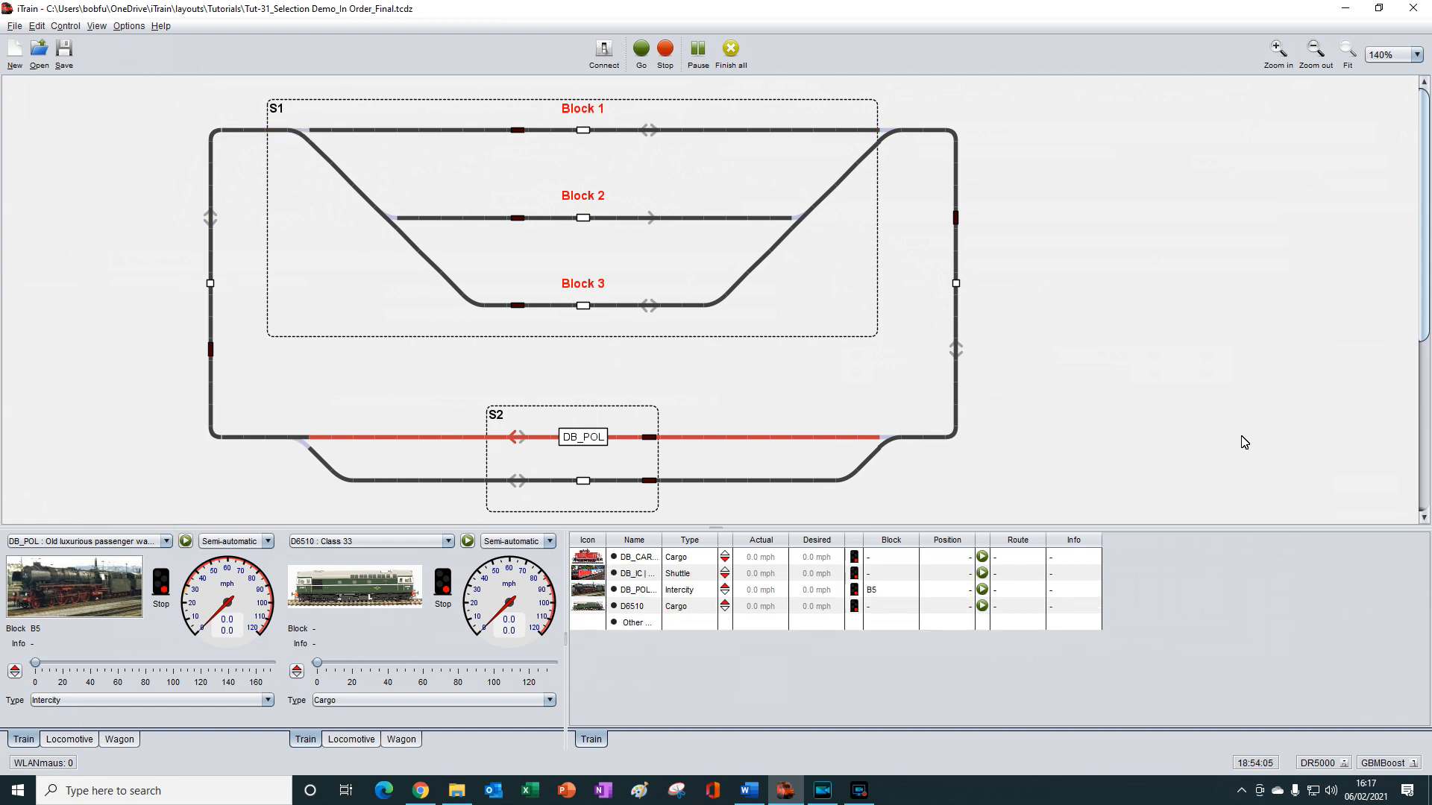
left_click(187, 542)
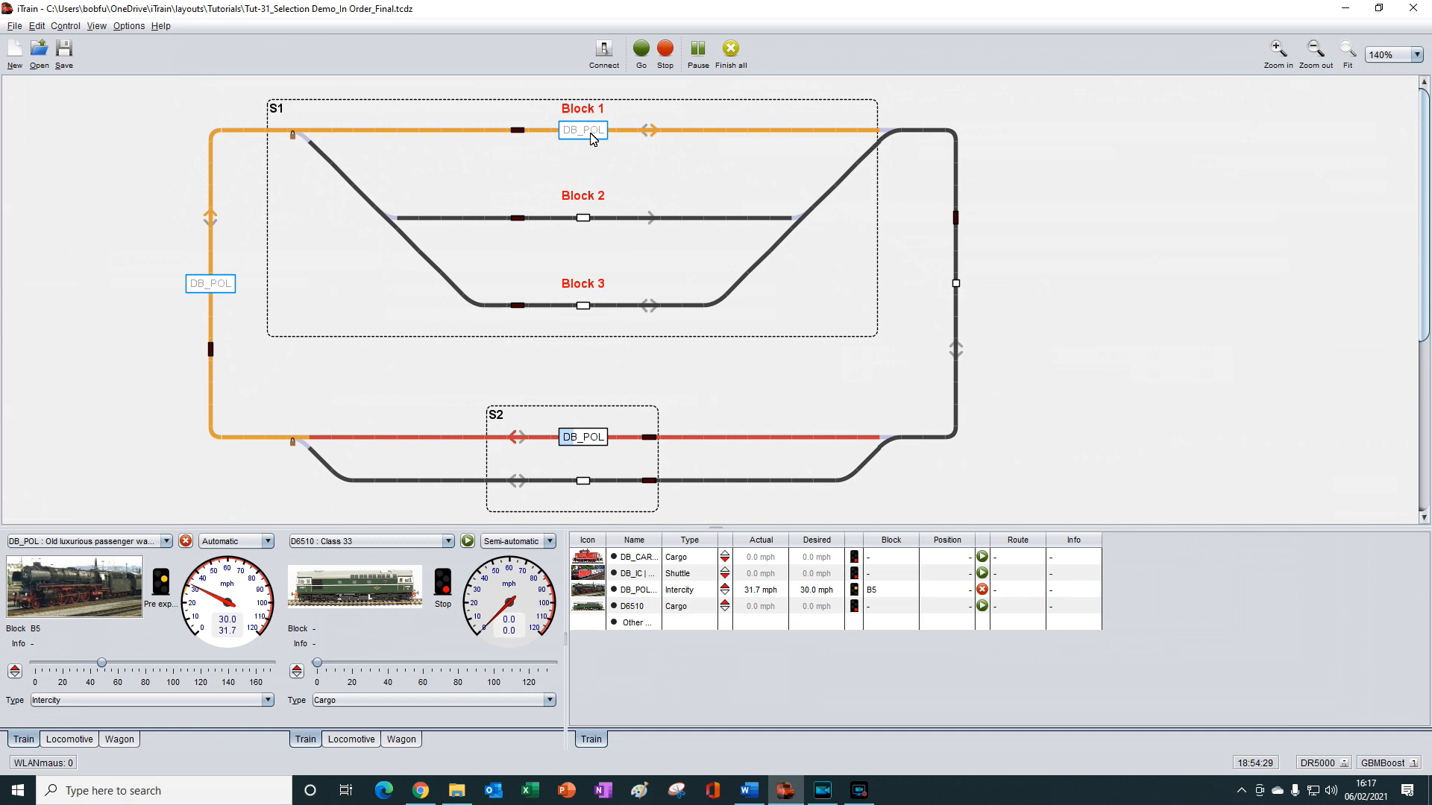
left_click(185, 542)
left_click(185, 543)
left_click(184, 543)
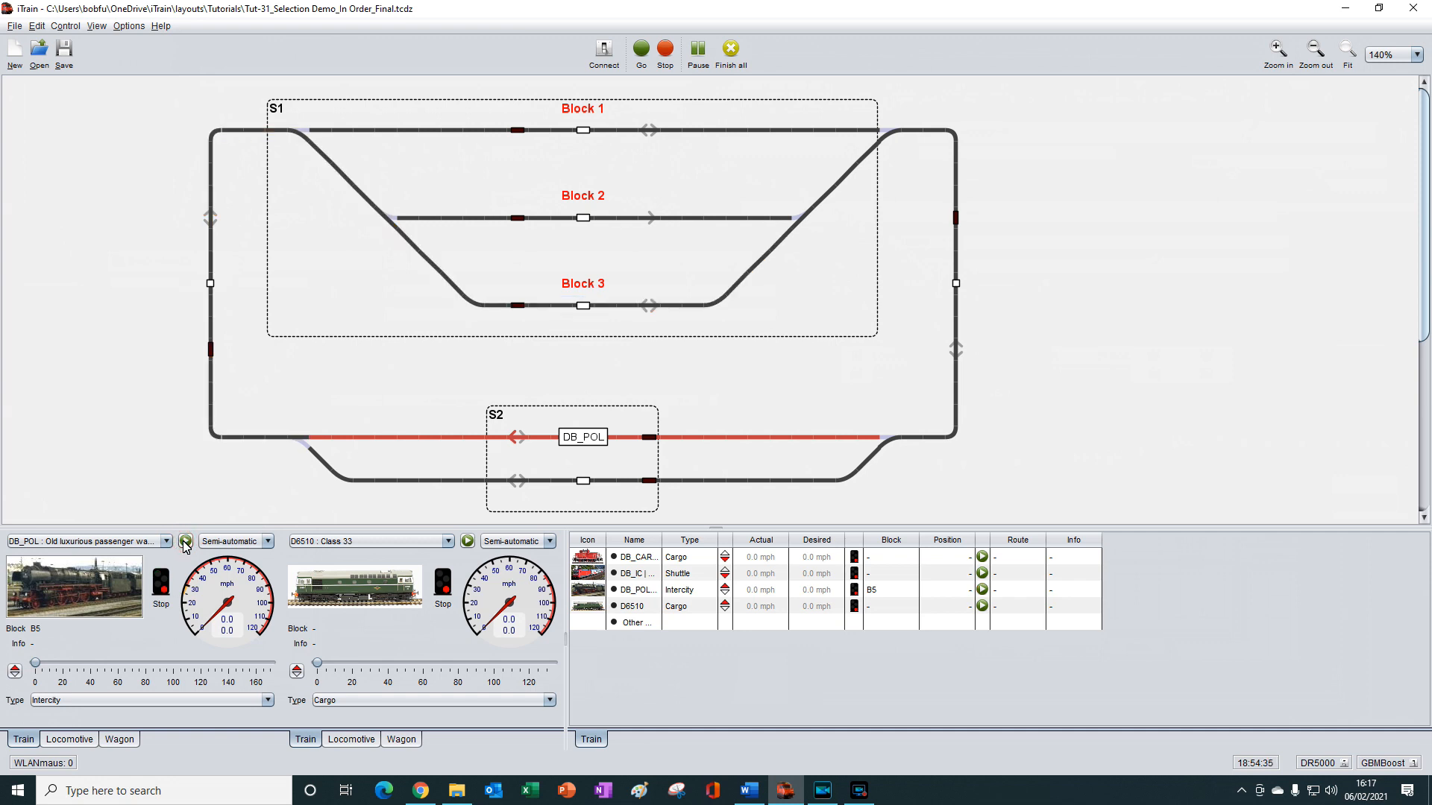
left_click(185, 543)
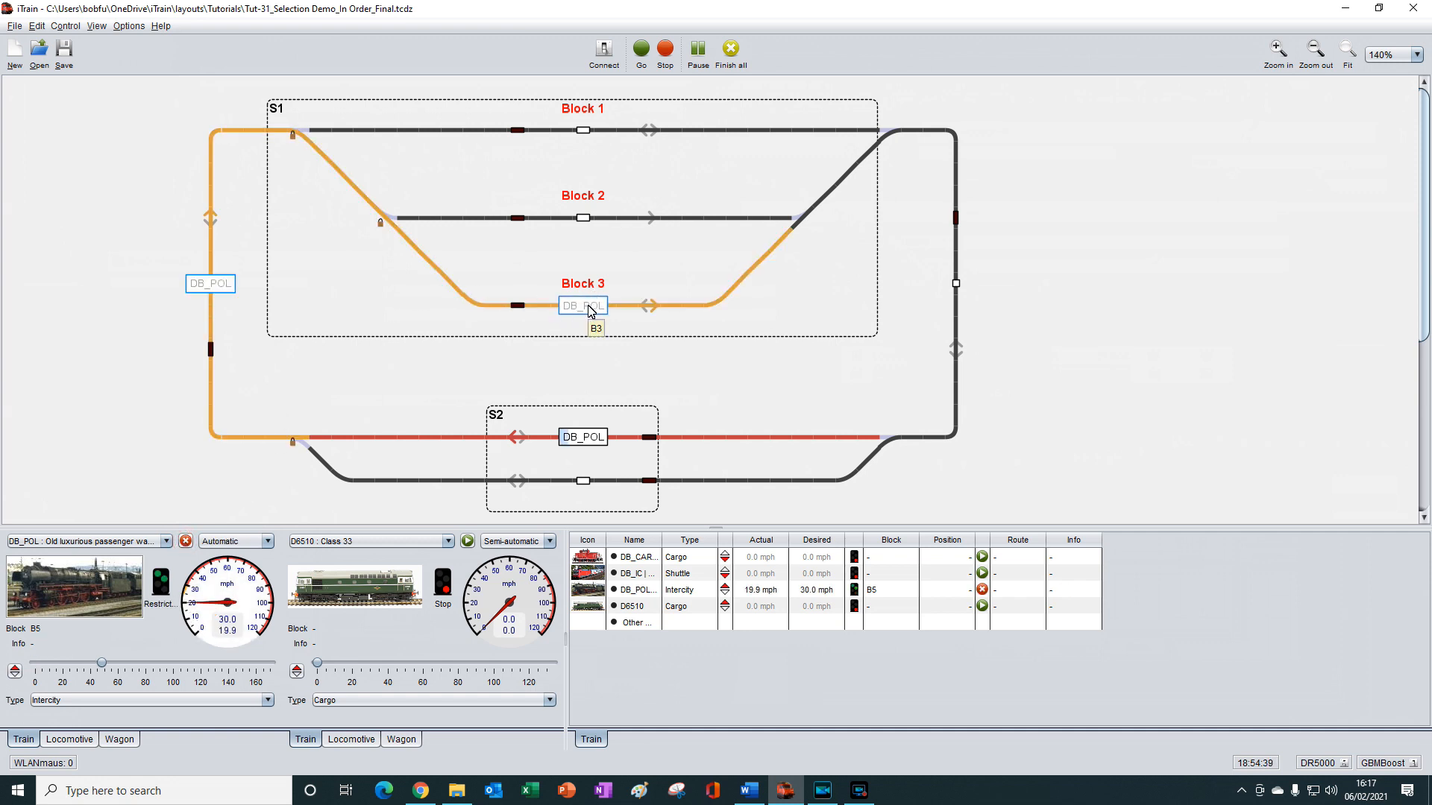
left_click(185, 543)
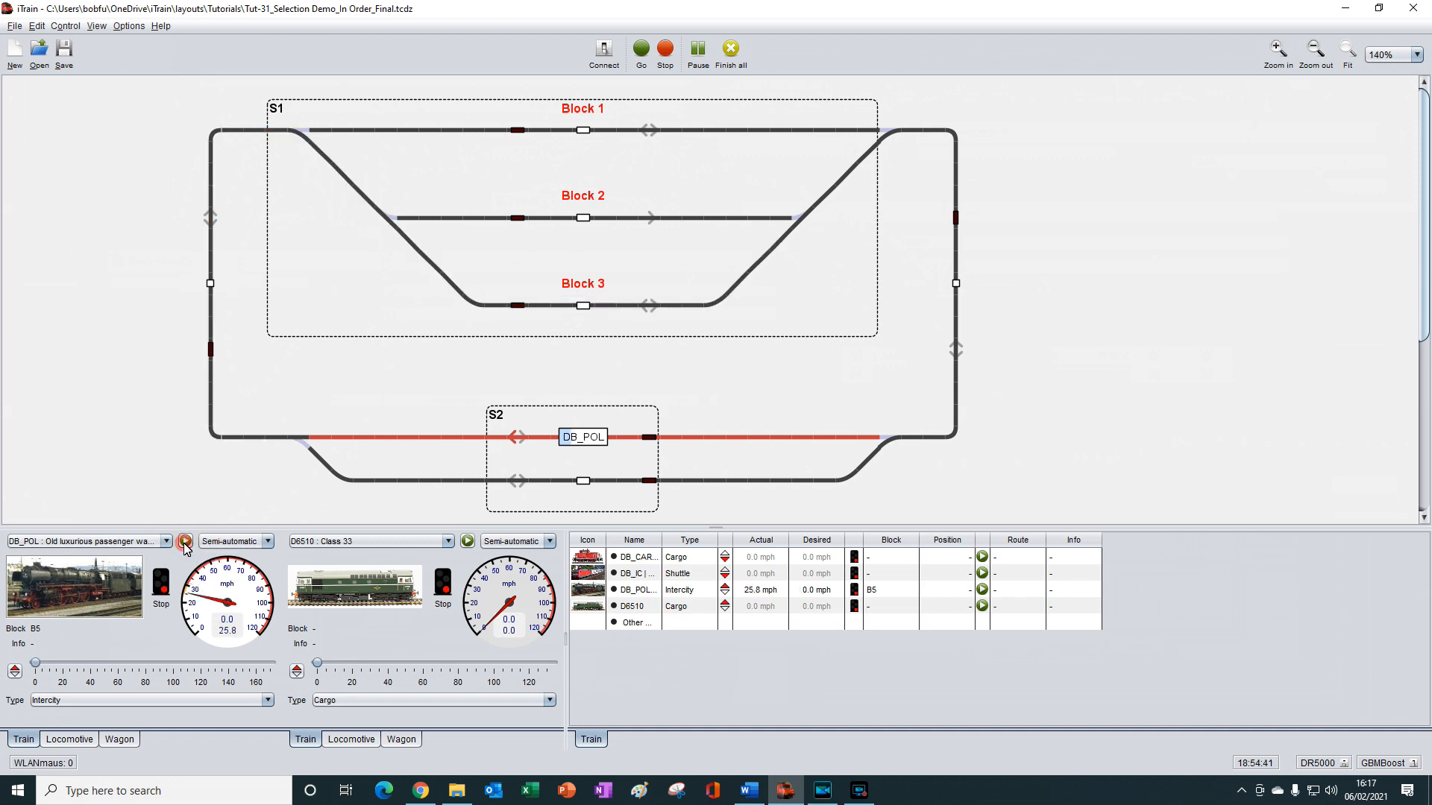
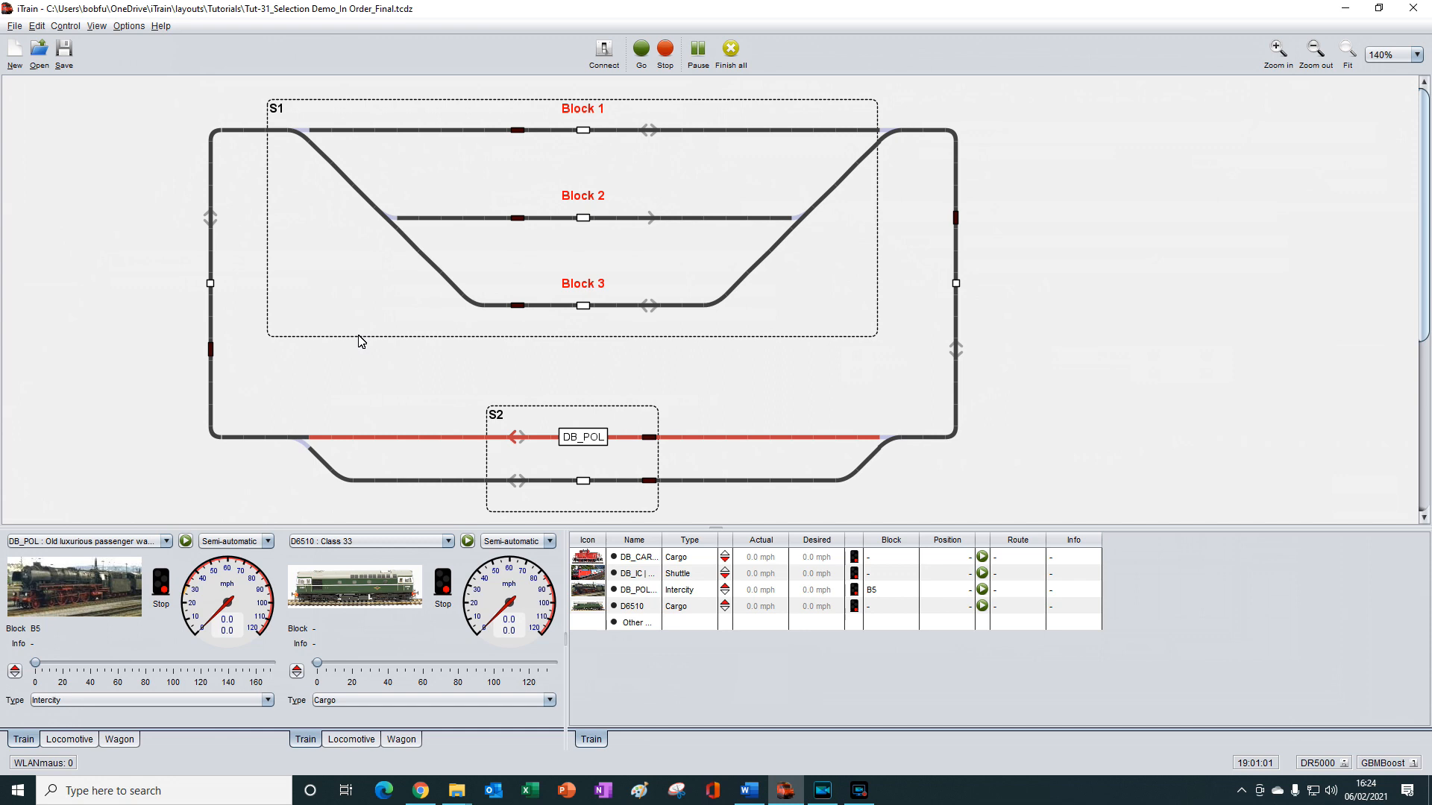
Step: Turn on Wait for all train types in station S1, and start and stop DB_POL to test its route
right_click(306, 112)
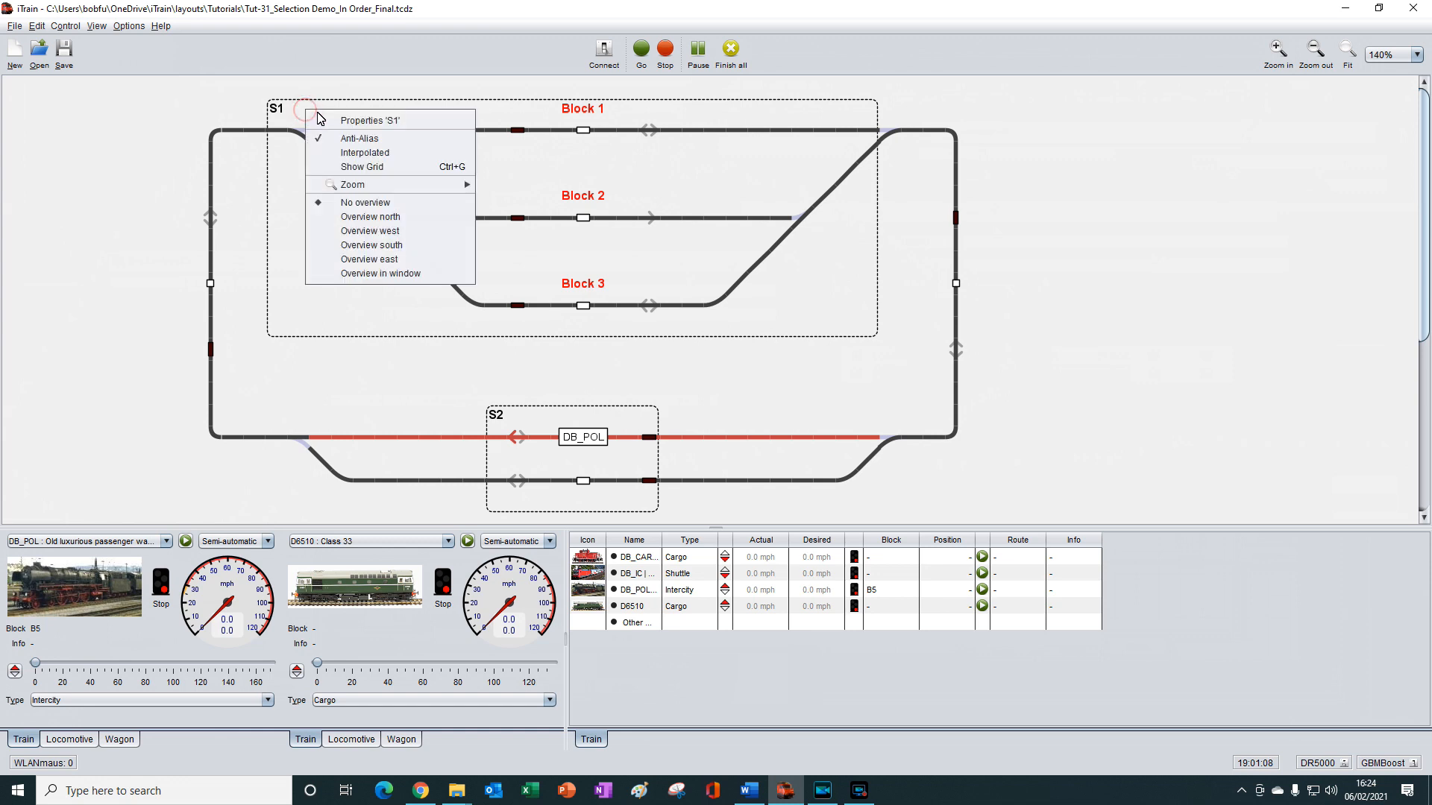
left_click(357, 122)
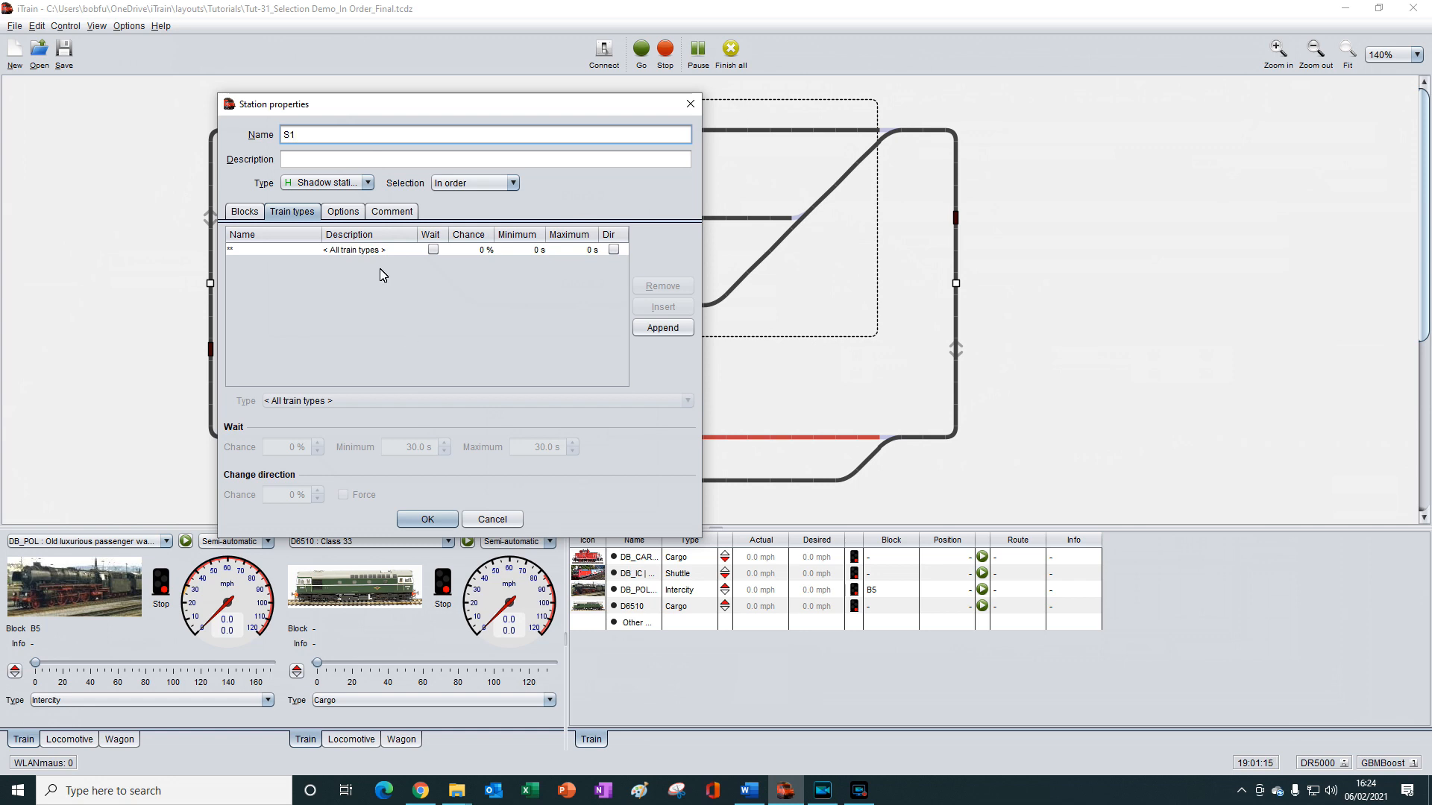
left_click(432, 252)
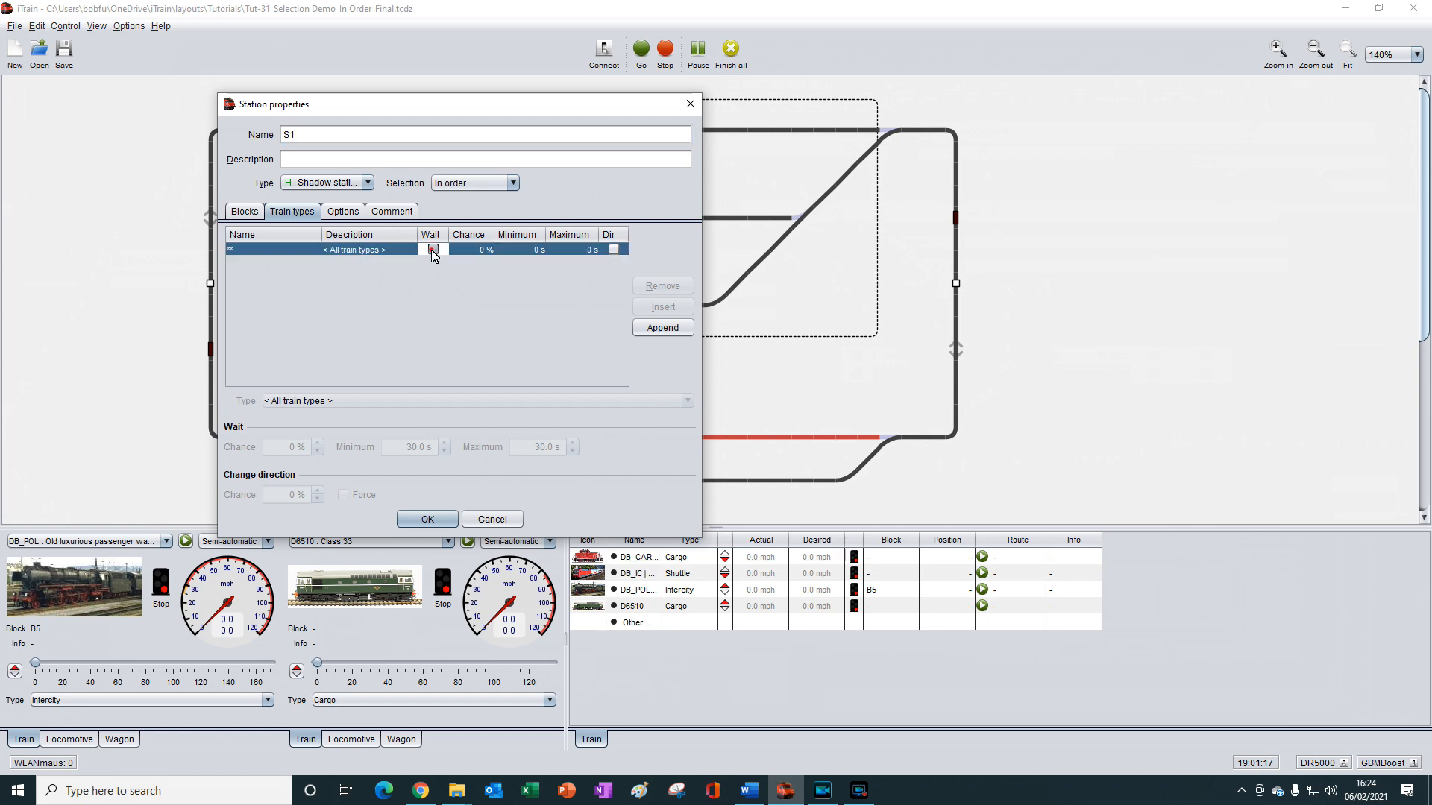
left_click(428, 520)
left_click(185, 541)
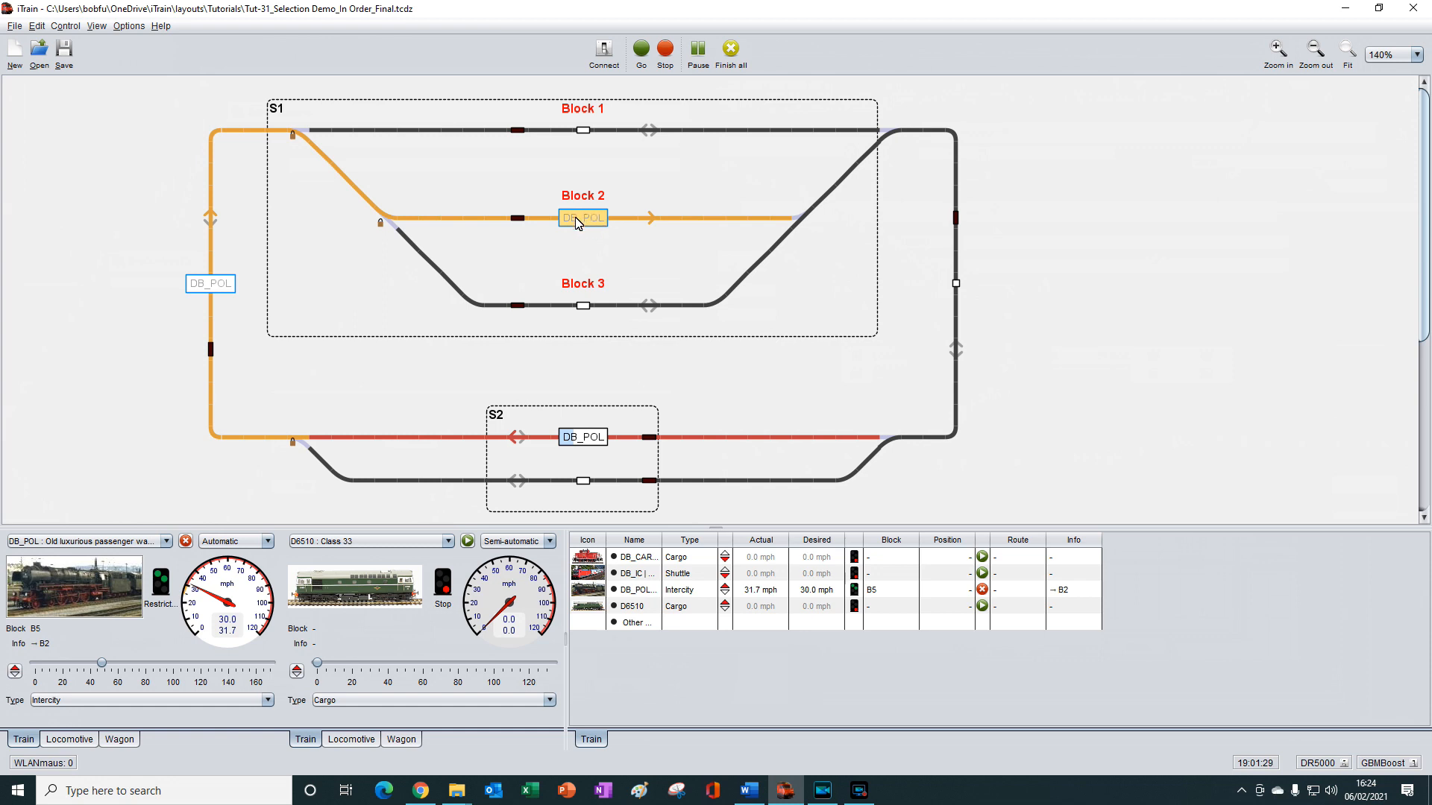
left_click(186, 541)
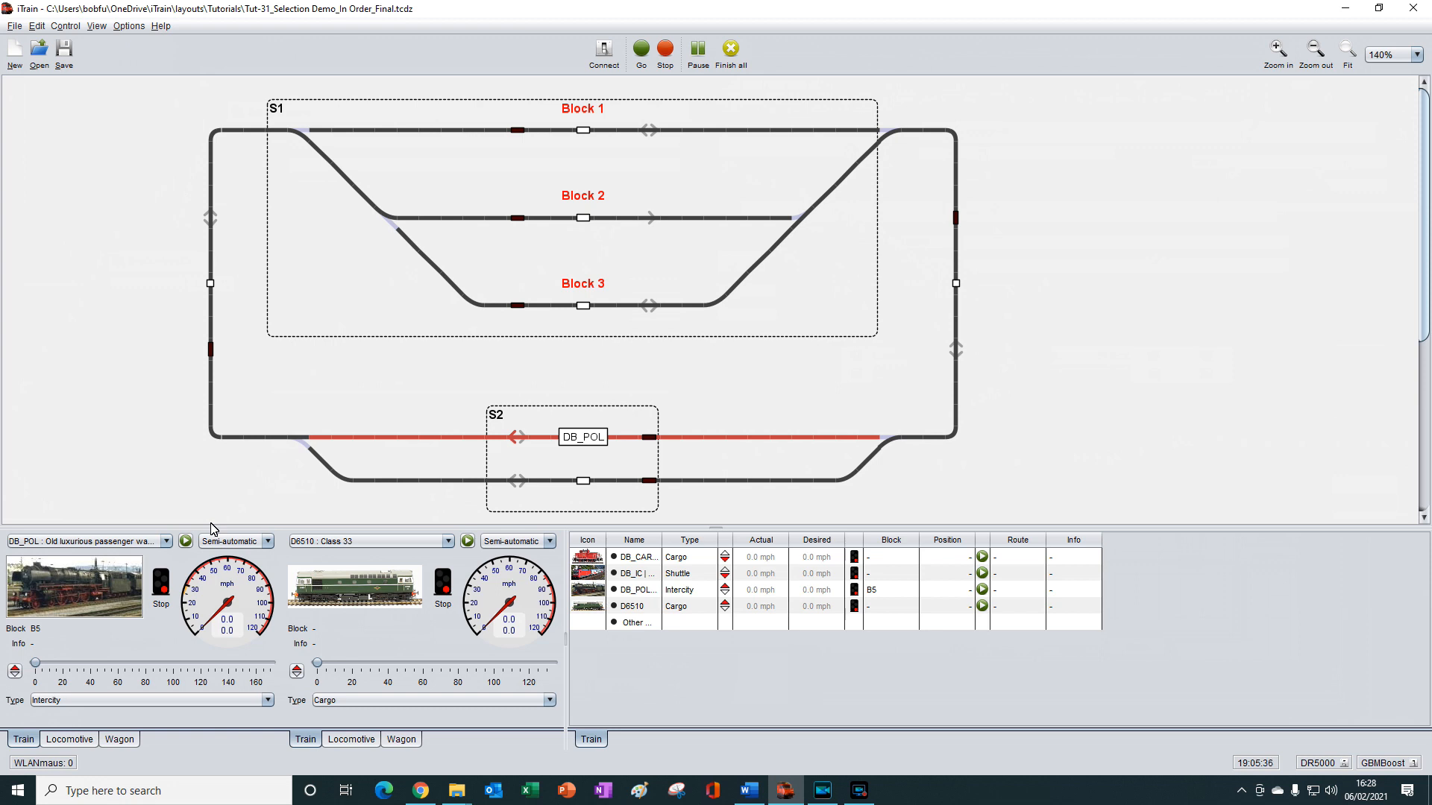
Step: Lower the Wait chance for all train types in station S1 by five increments and accept the change
right_click(343, 289)
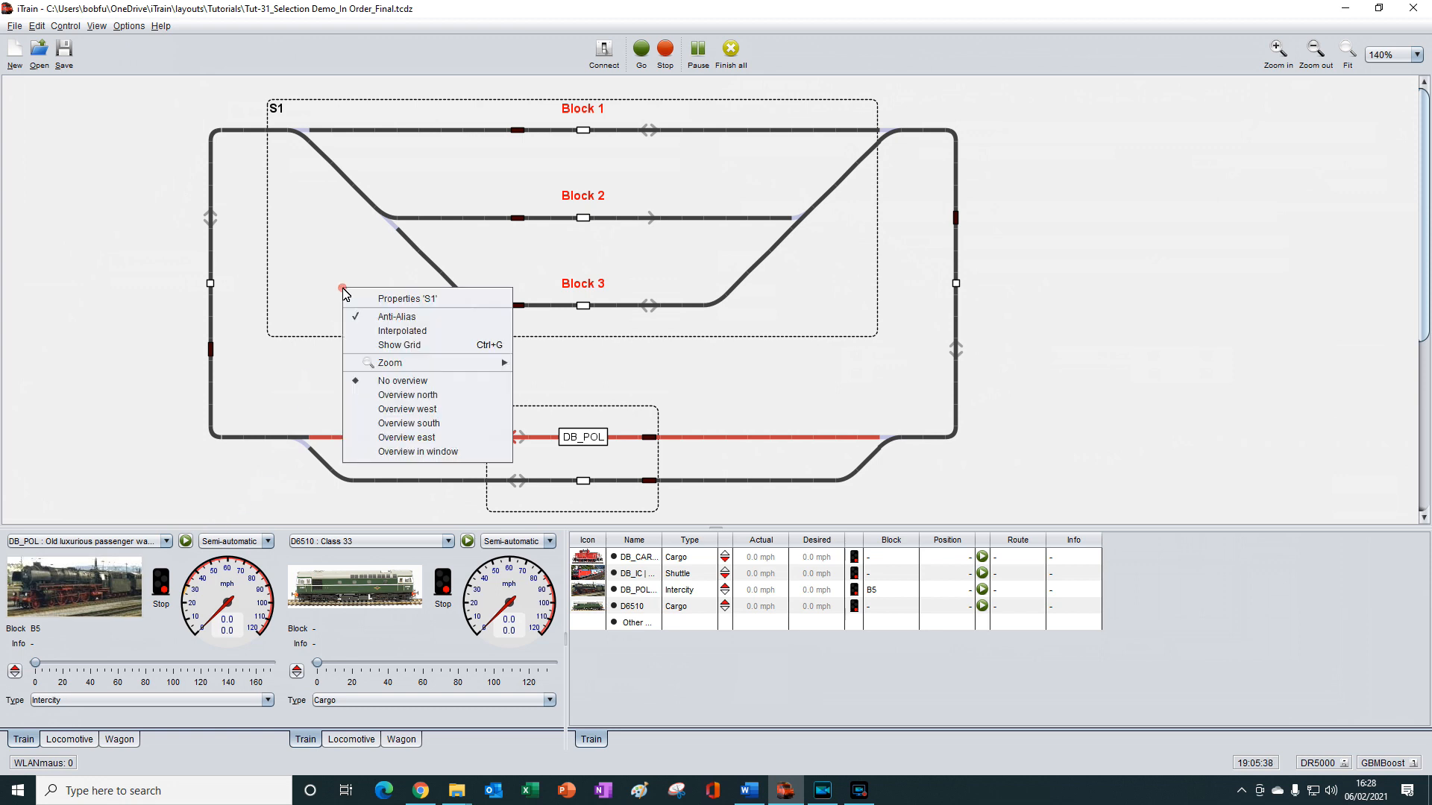
left_click(402, 299)
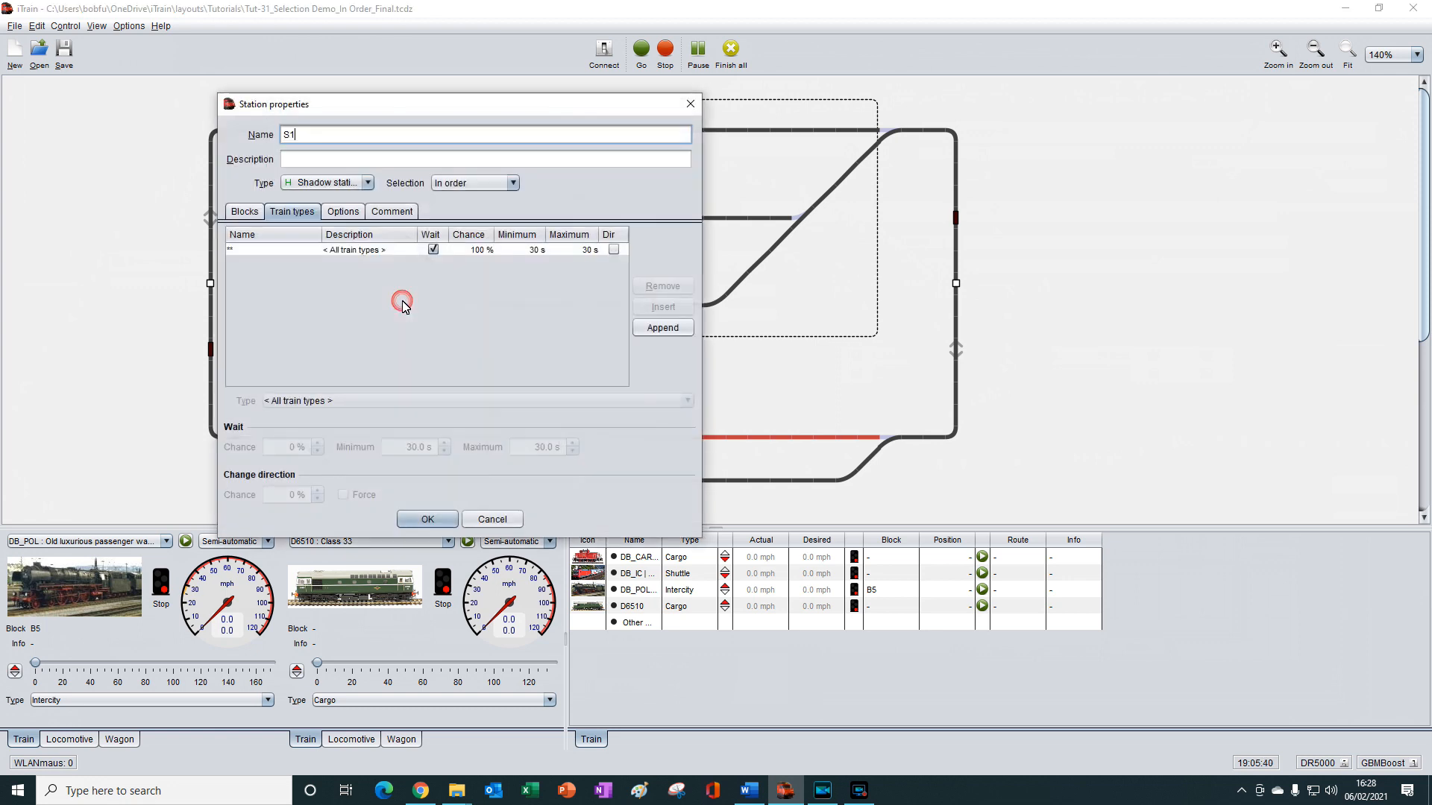
left_click(481, 253)
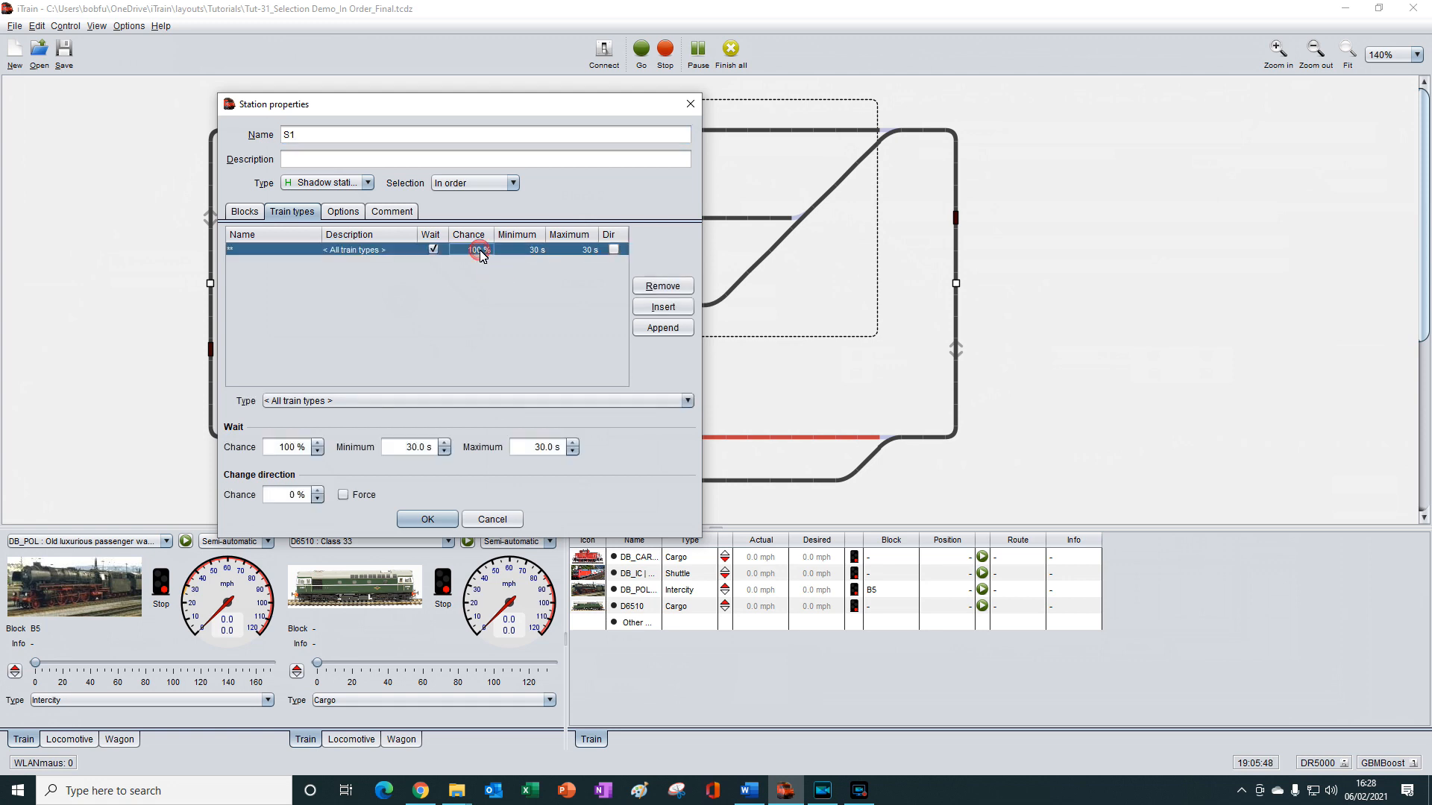
left_click(317, 451)
left_click(318, 451)
left_click(318, 451)
left_click(318, 451)
left_click(318, 451)
left_click(427, 519)
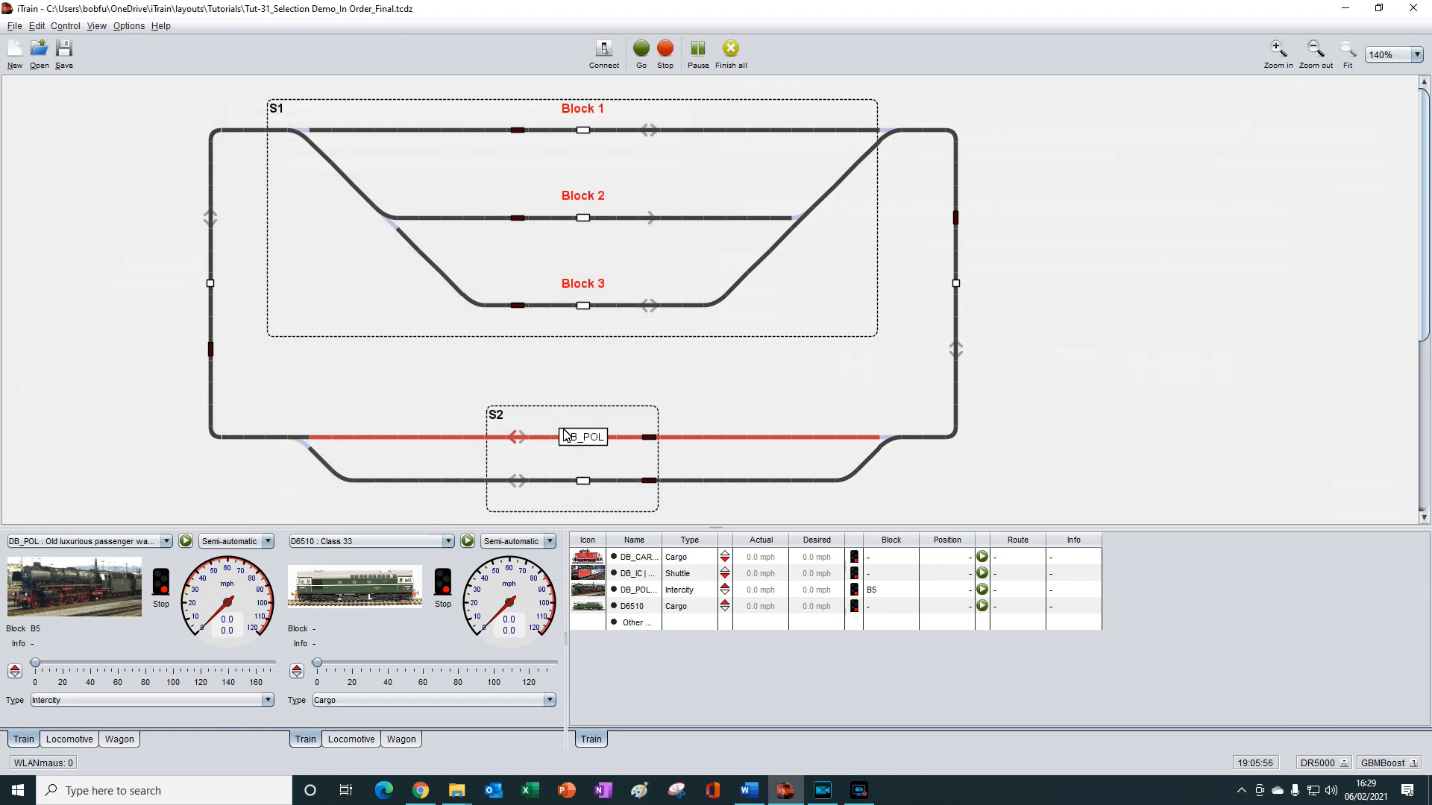
Step: Start and stop DB_POL several times to test its S1 block reservation and waiting under the reduced Wait chance
left_click(187, 542)
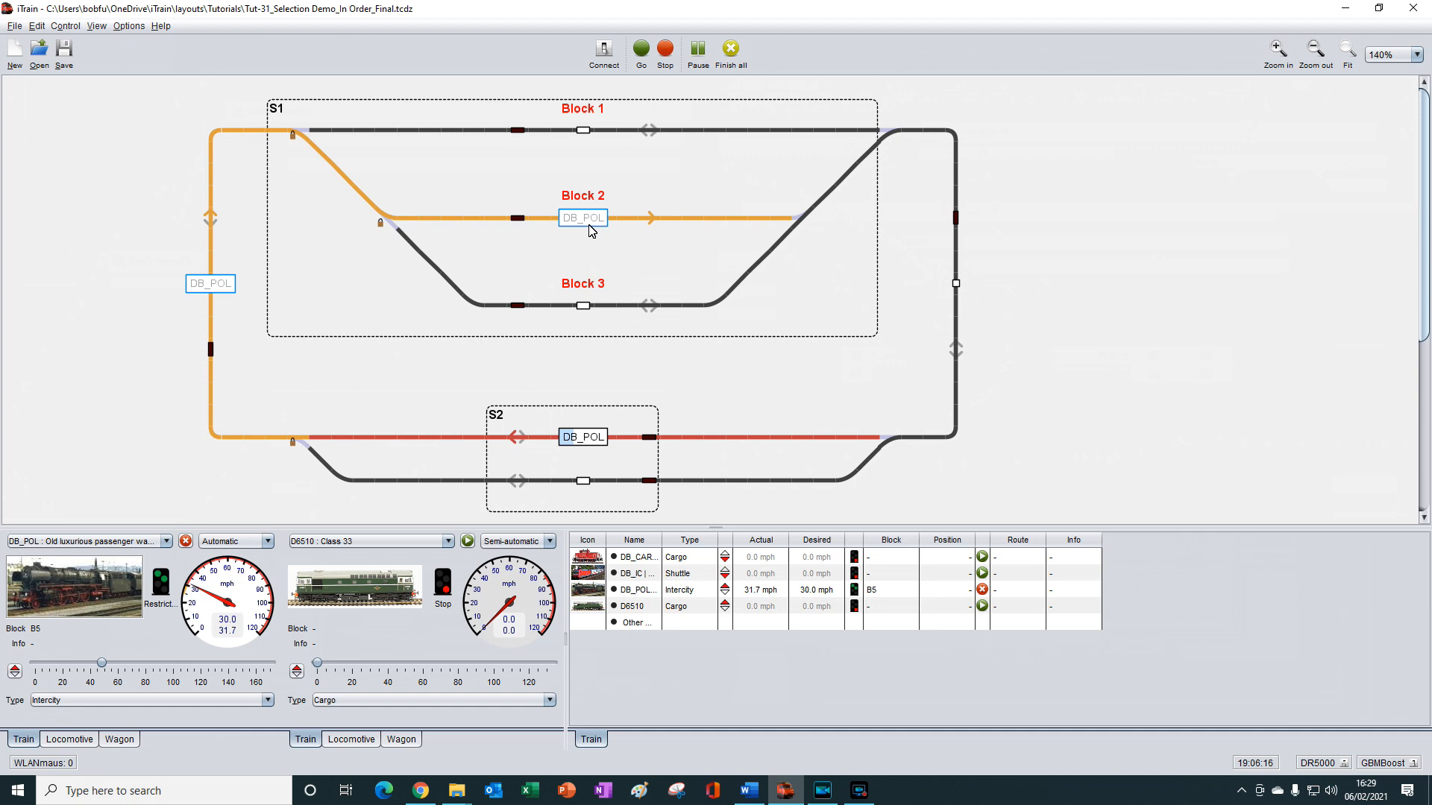
left_click(186, 542)
left_click(186, 542)
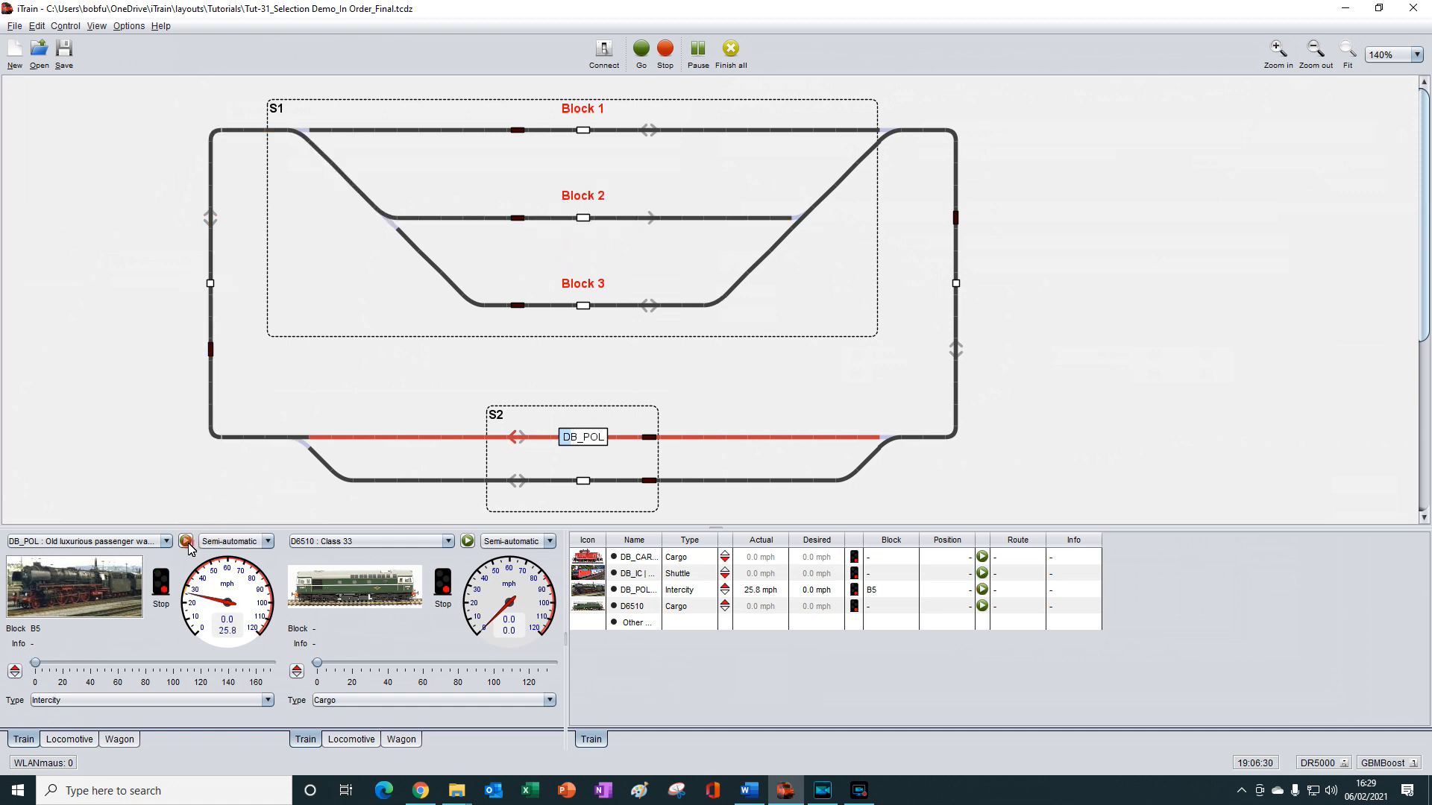
left_click(187, 542)
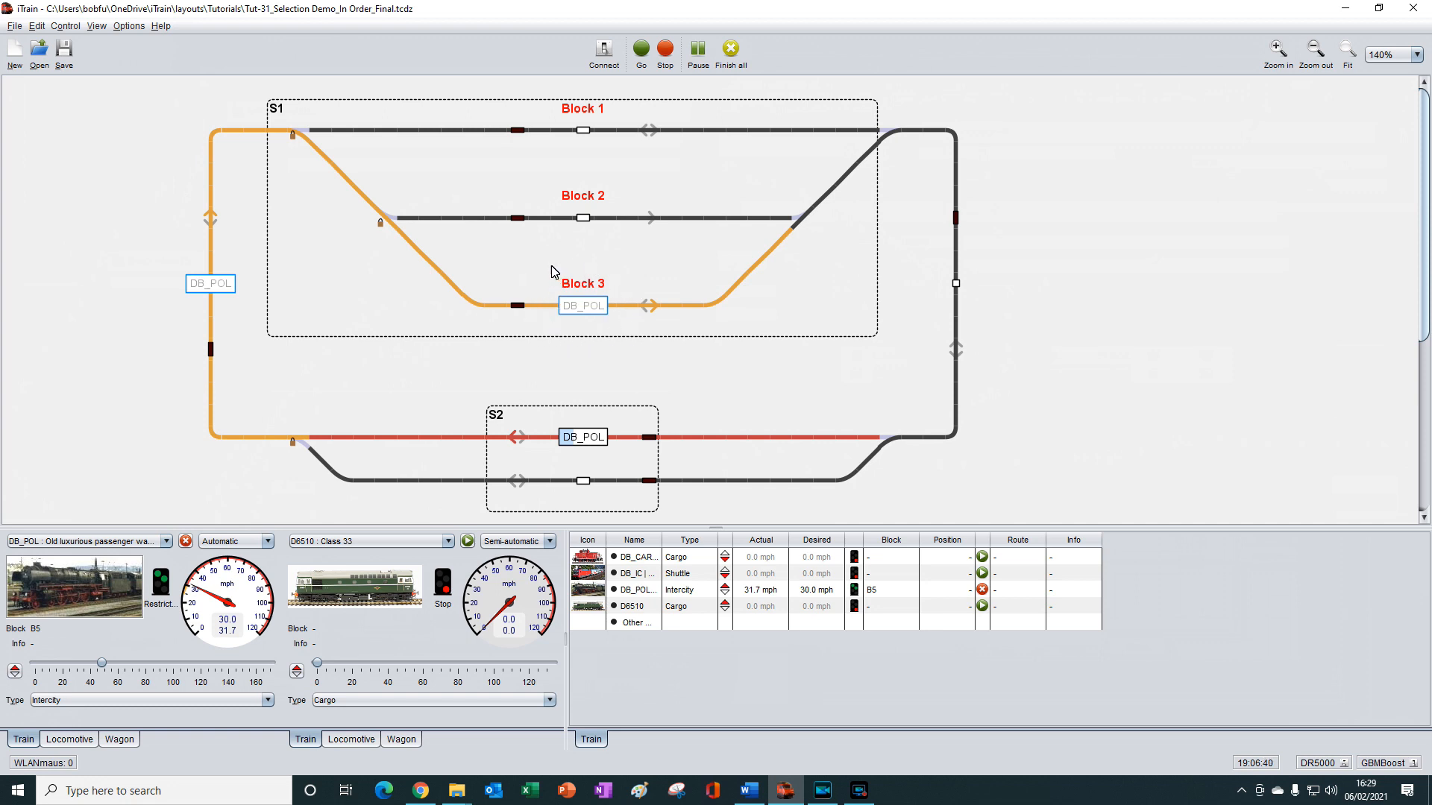
left_click(186, 542)
left_click(185, 542)
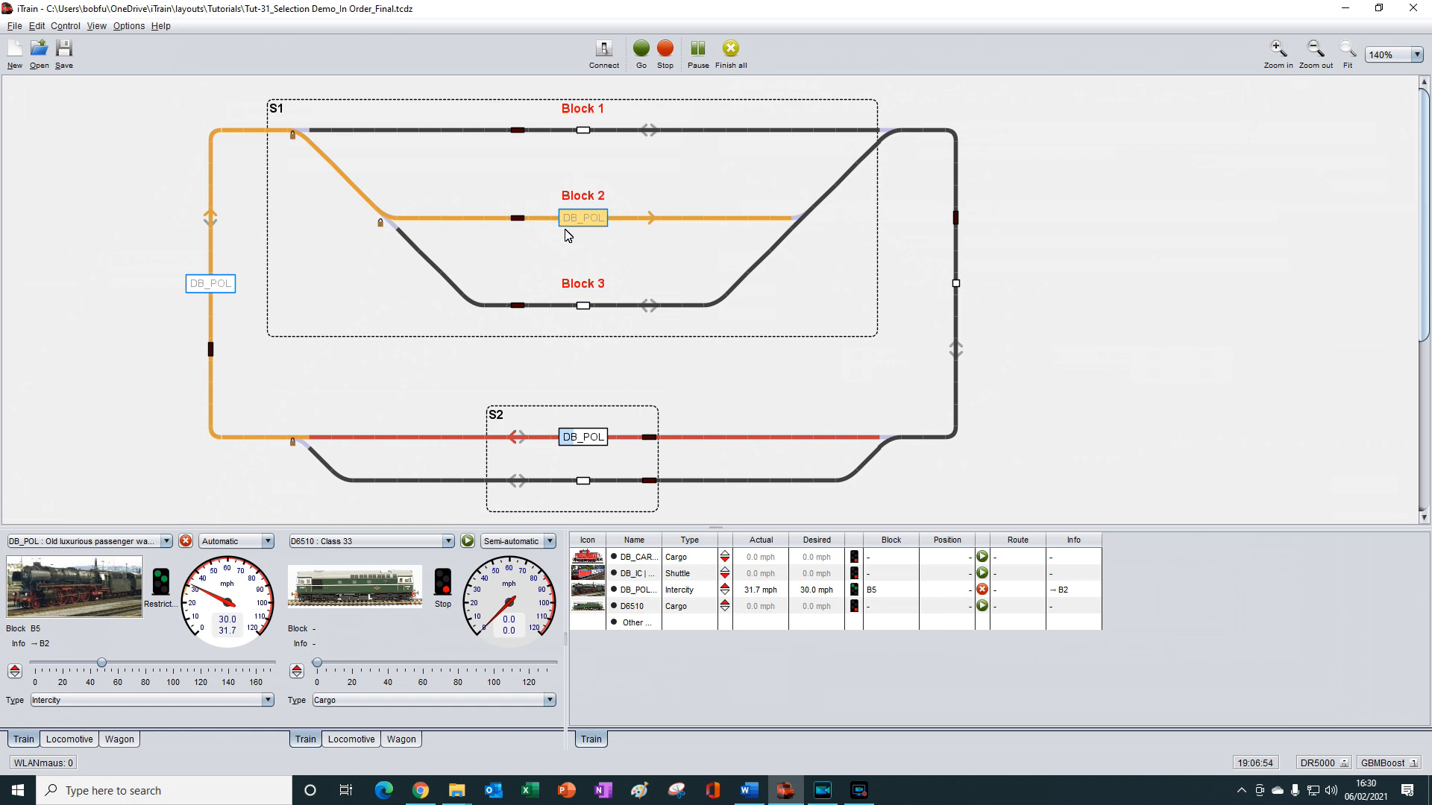
left_click(186, 541)
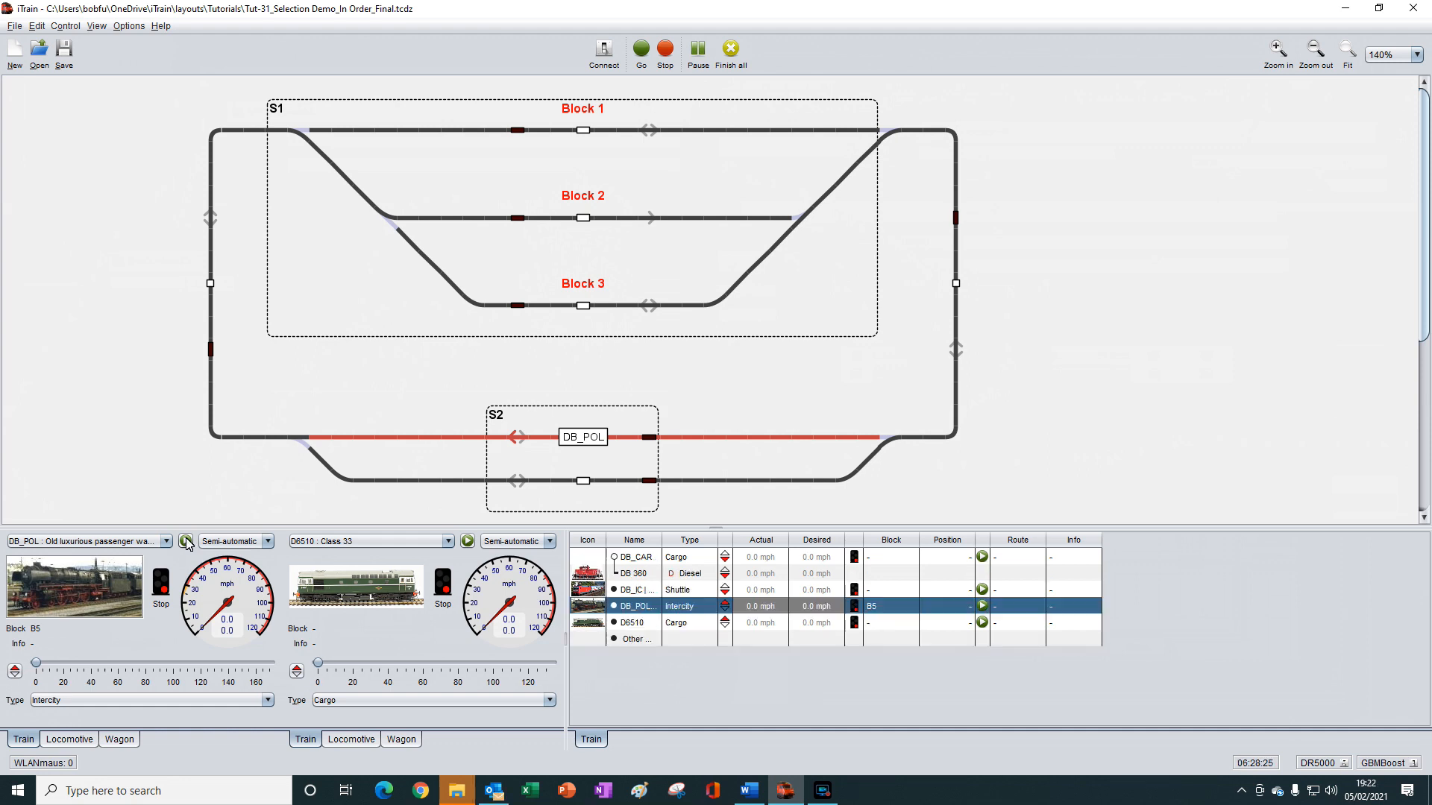
Step: Open the station editor for S1 and list the available block selection methods
left_click(37, 27)
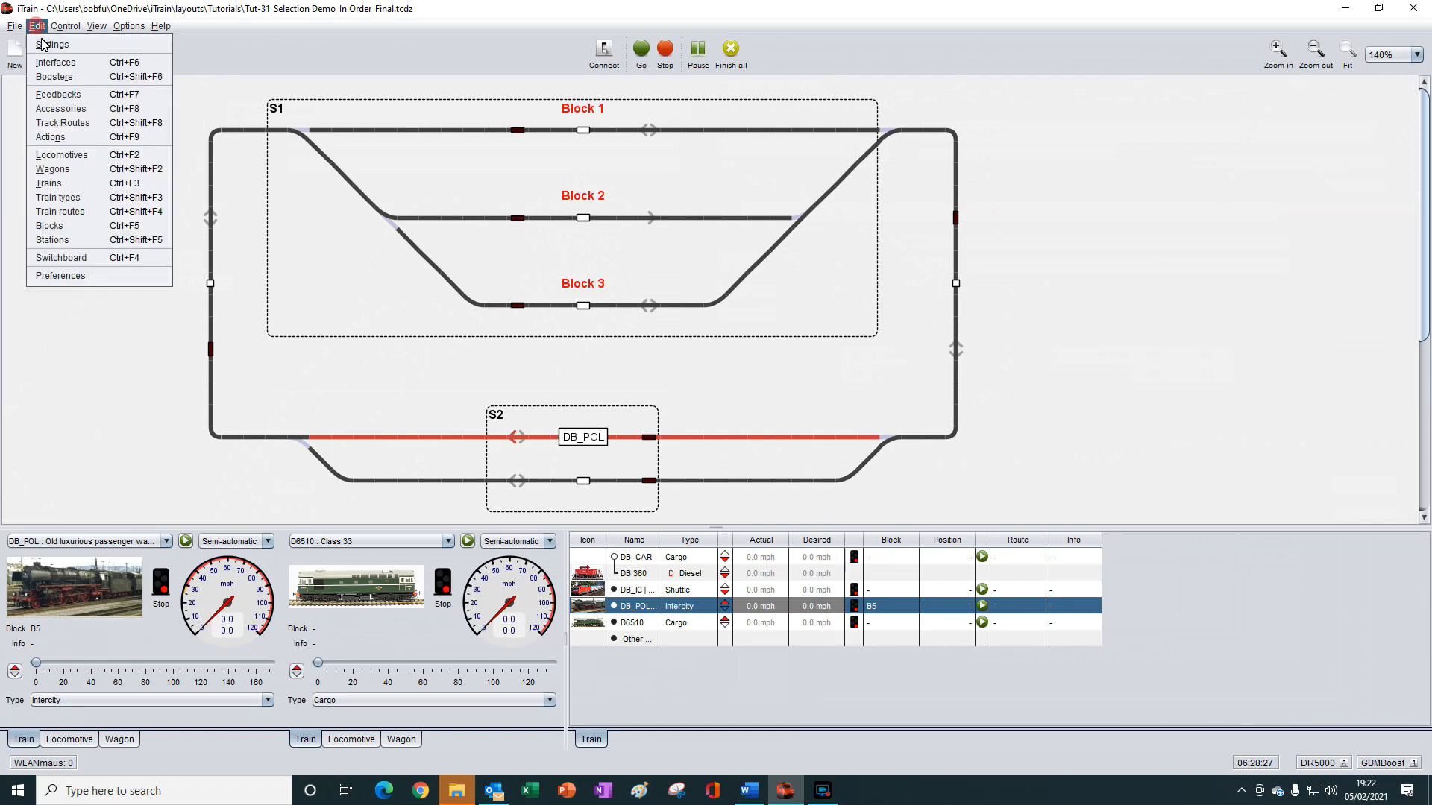
left_click(66, 242)
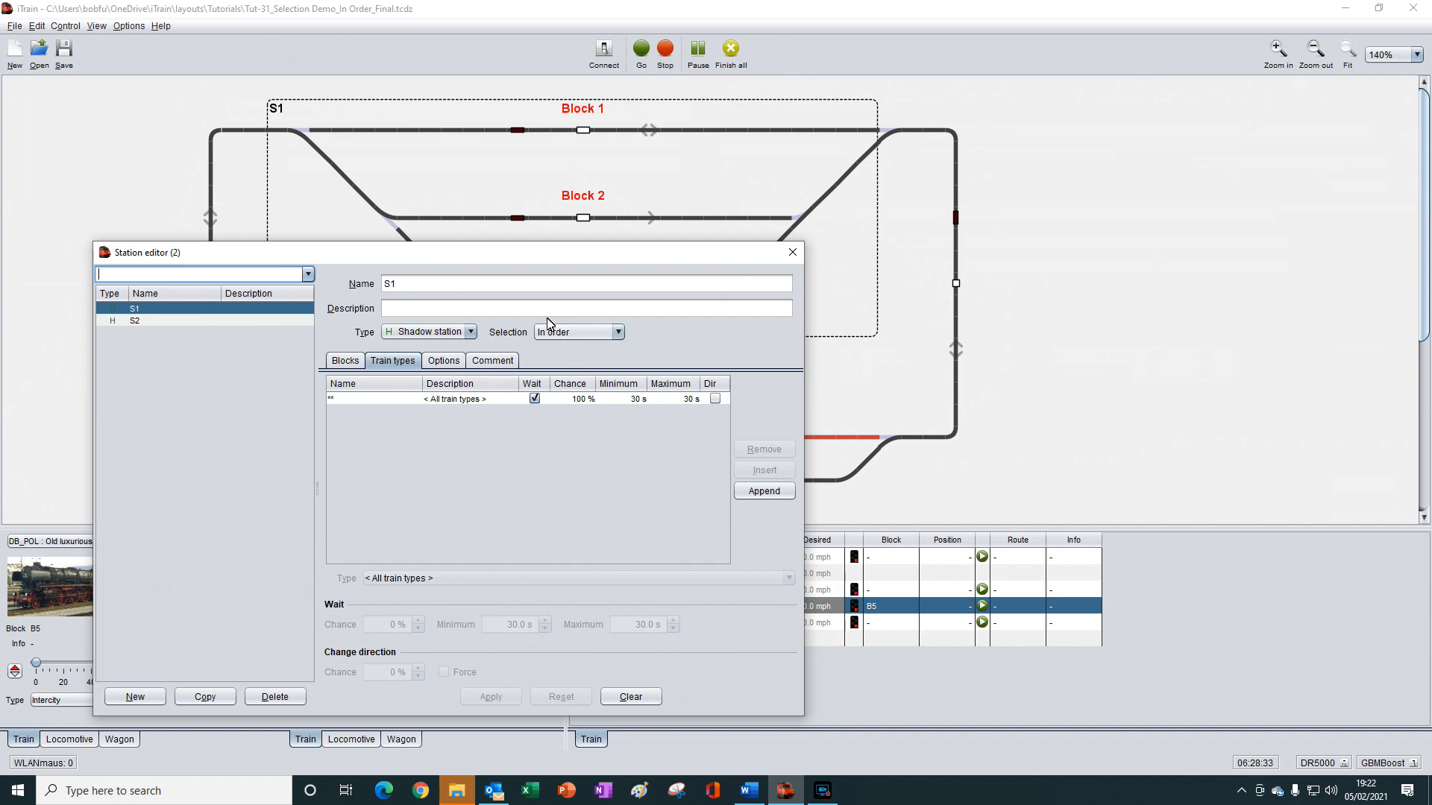
left_click(620, 333)
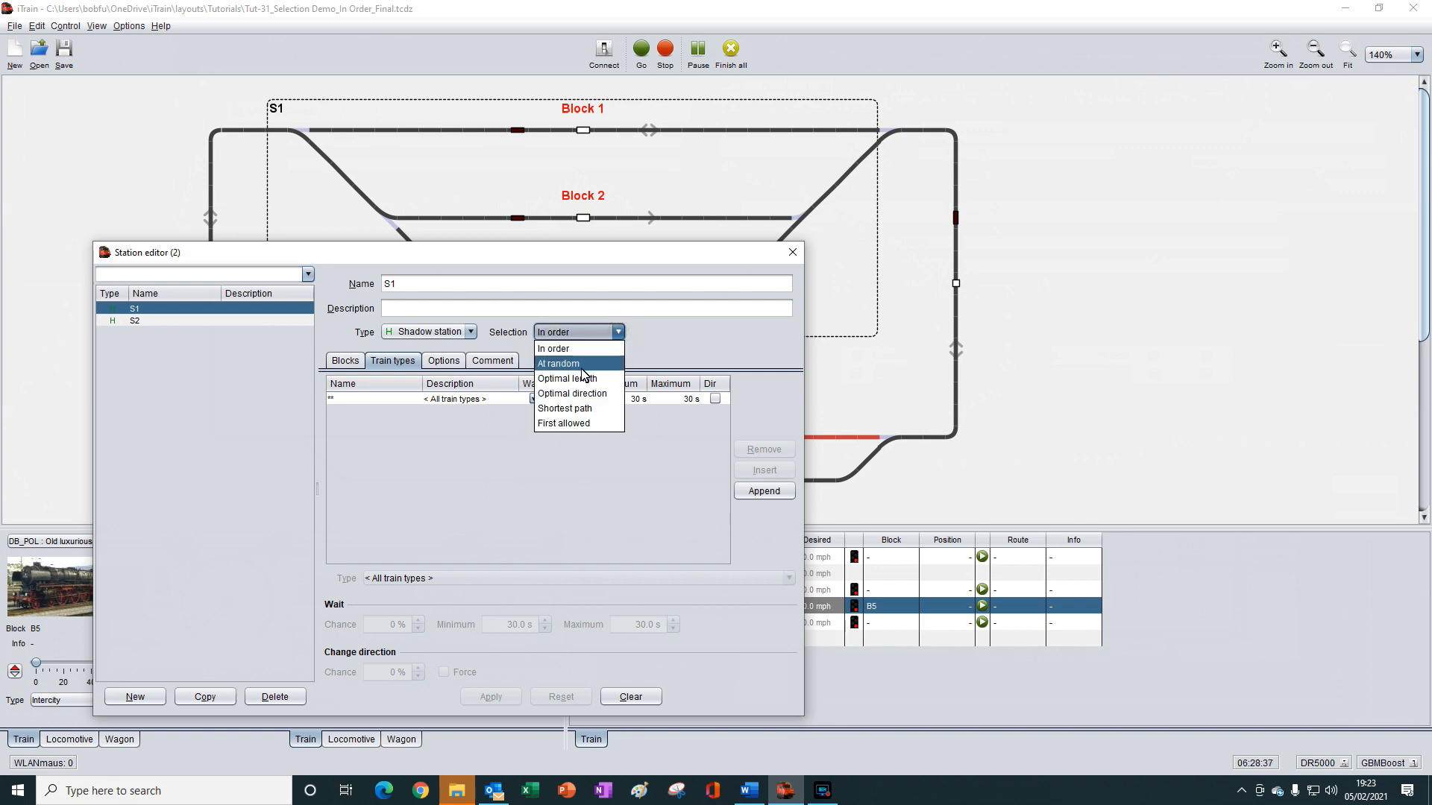